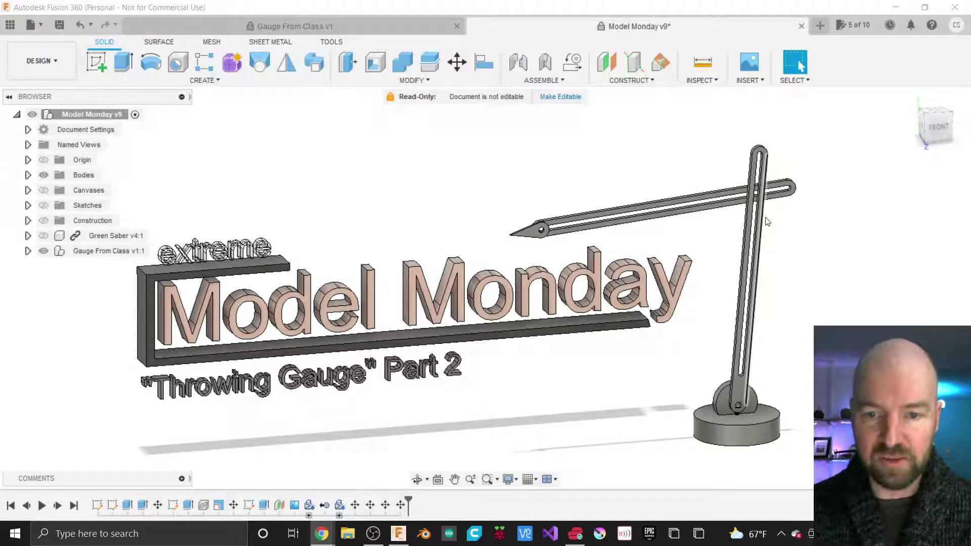
# Step: Switch to the Gauge From Class design and show the hidden 92001A321 stainless steel wing nut component
pyautogui.click(380, 26)
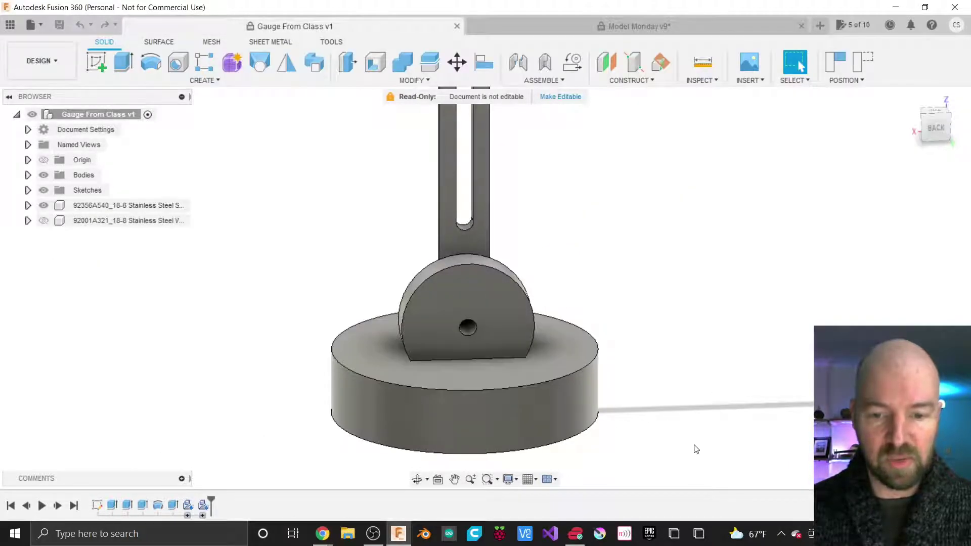
pyautogui.scroll(-5, 696, 447)
pyautogui.scroll(-2, 696, 447)
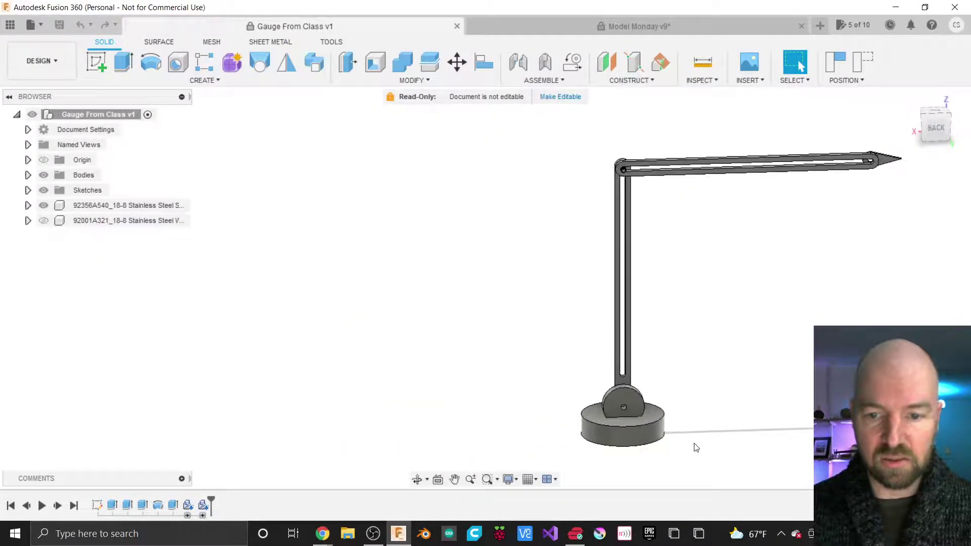
pyautogui.scroll(2, 865, 301)
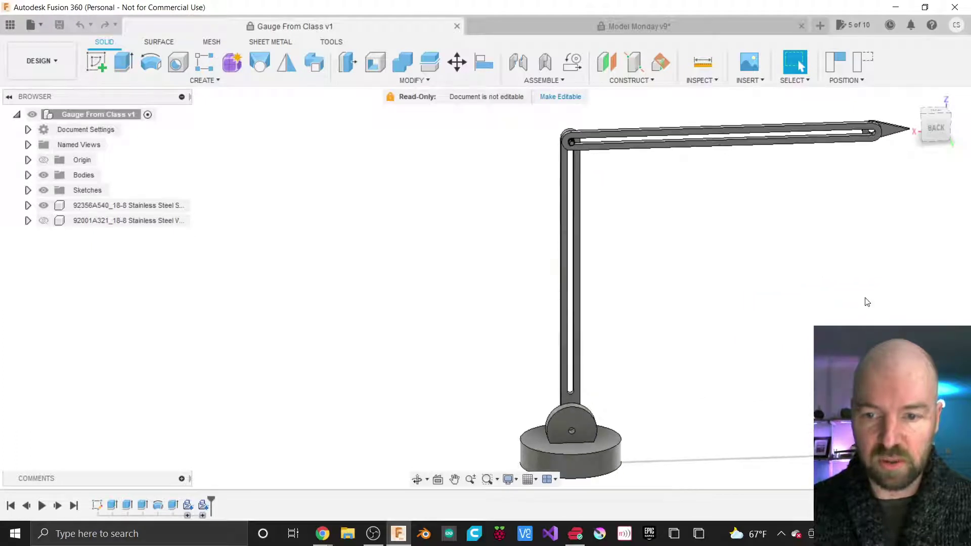
pyautogui.scroll(-1, 373, 327)
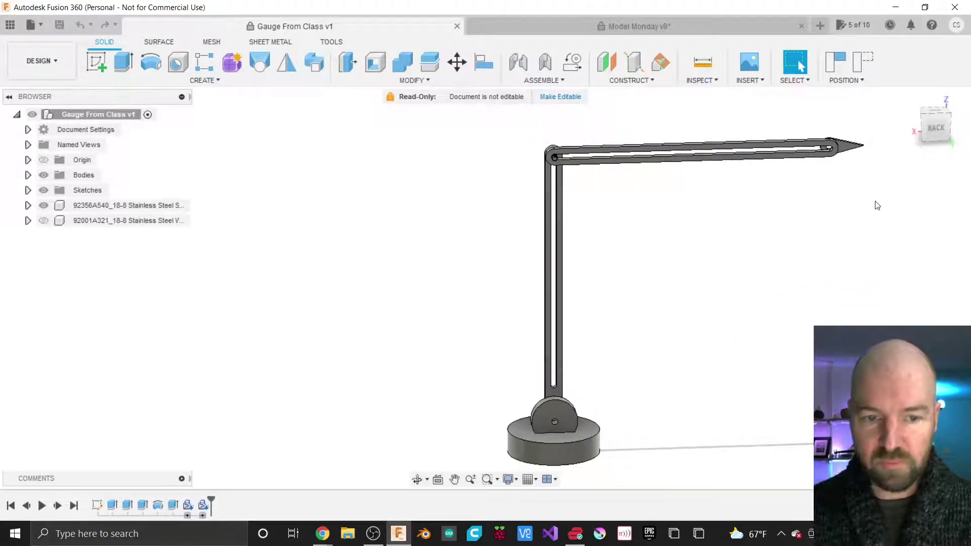
pyautogui.scroll(2, 879, 208)
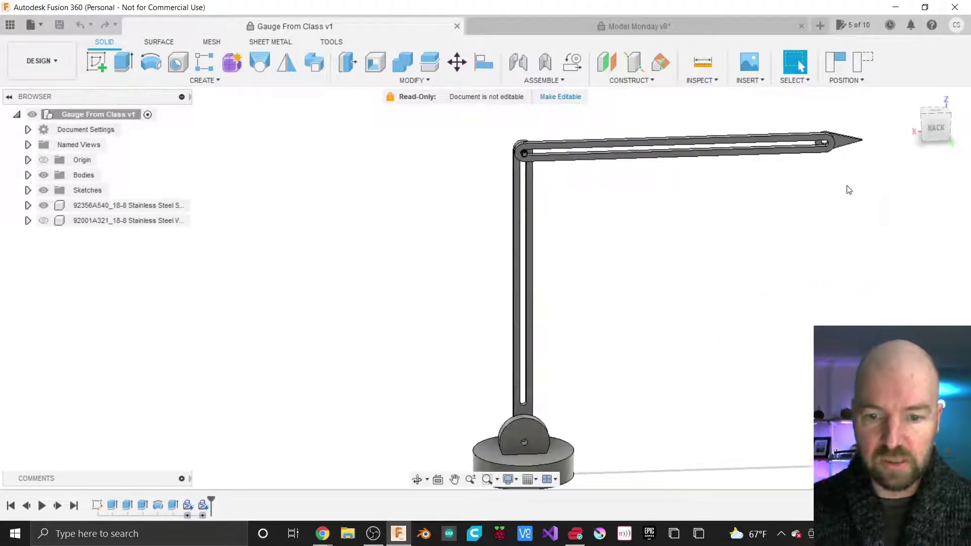
pyautogui.scroll(-1, 849, 190)
pyautogui.click(43, 221)
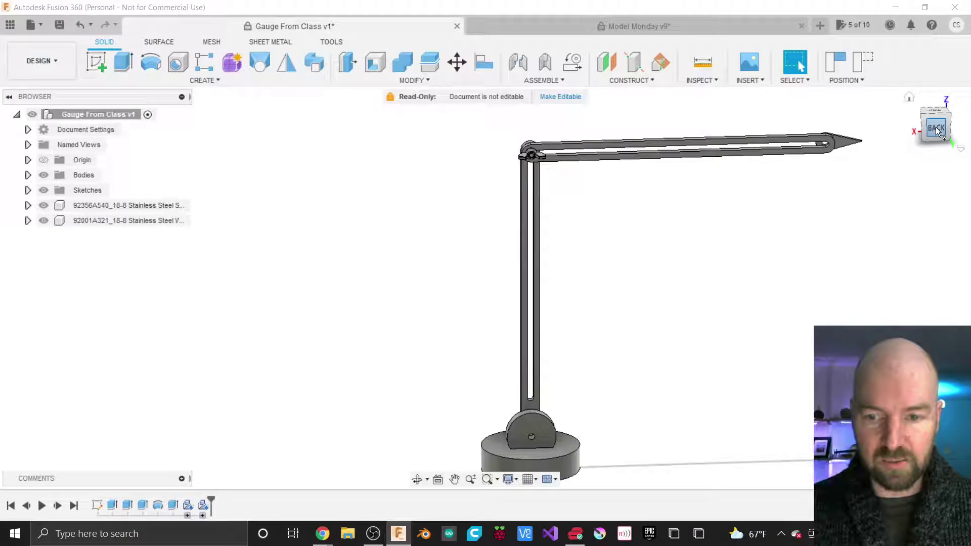
# Step: Capture the current position of the gauge's components
pyautogui.moveTo(928, 130)
pyautogui.mouseDown()
pyautogui.moveTo(804, 134)
pyautogui.moveTo(927, 129)
pyautogui.mouseUp()
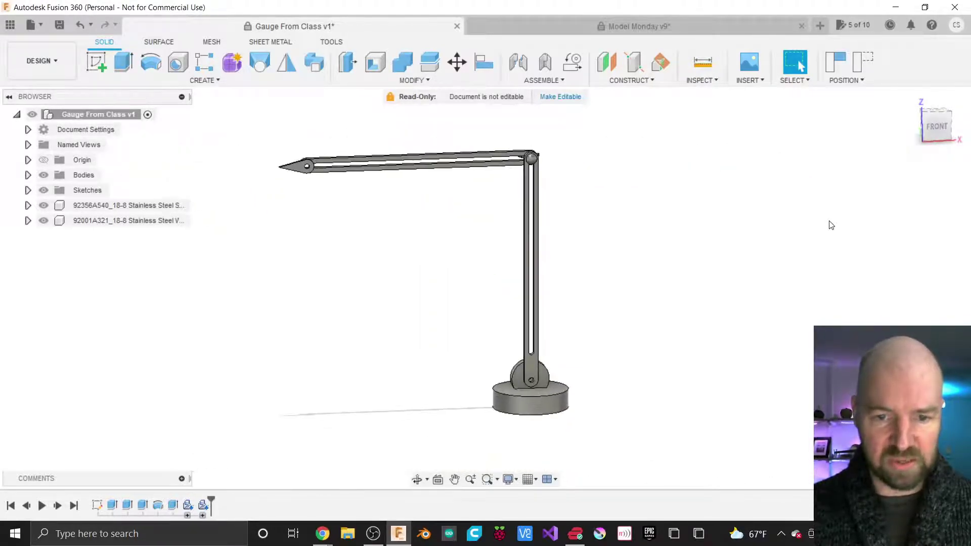
pyautogui.scroll(2, 406, 213)
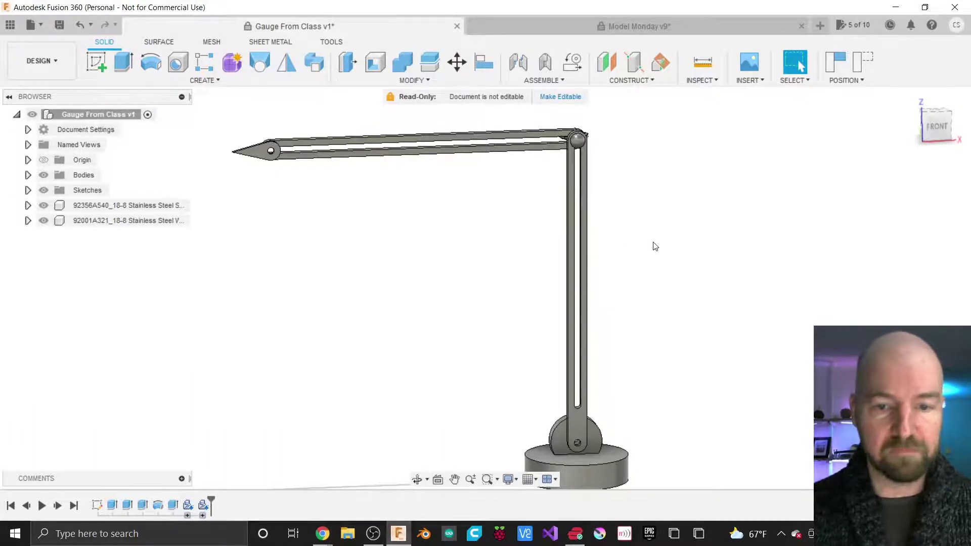
pyautogui.click(834, 64)
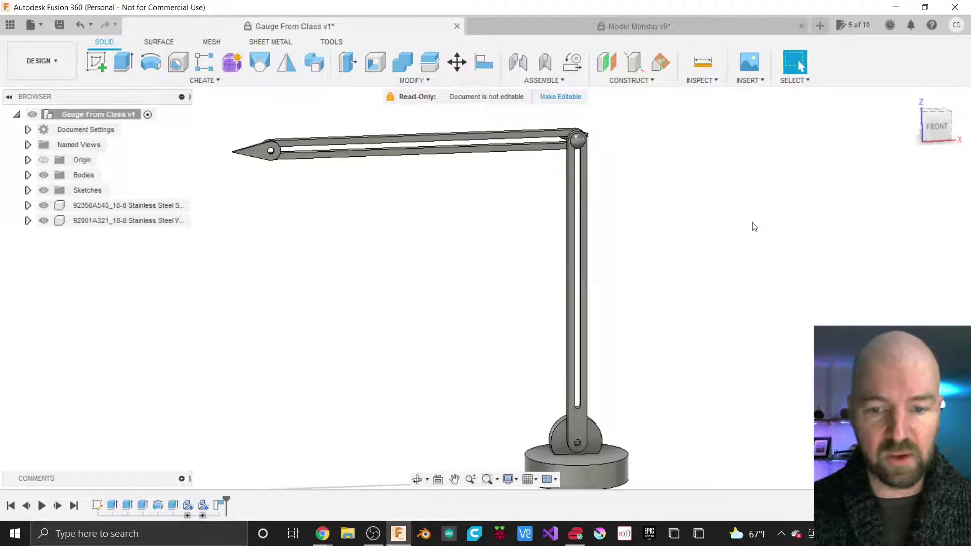
pyautogui.scroll(1, 789, 252)
pyautogui.scroll(-1, 789, 253)
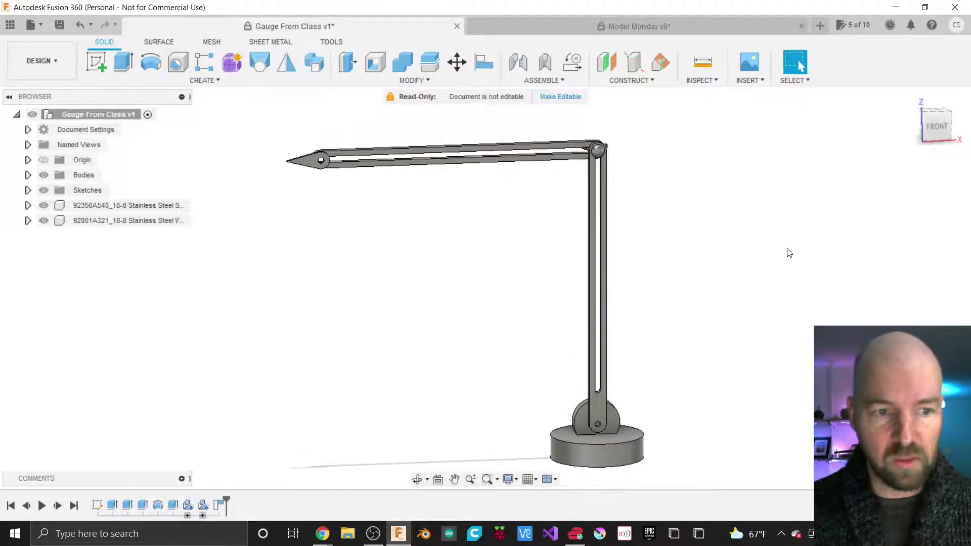
# Step: Select the horizontal arm, the vertical arm and the carriage bolt in turn to check which are bodies and which are components
pyautogui.click(527, 148)
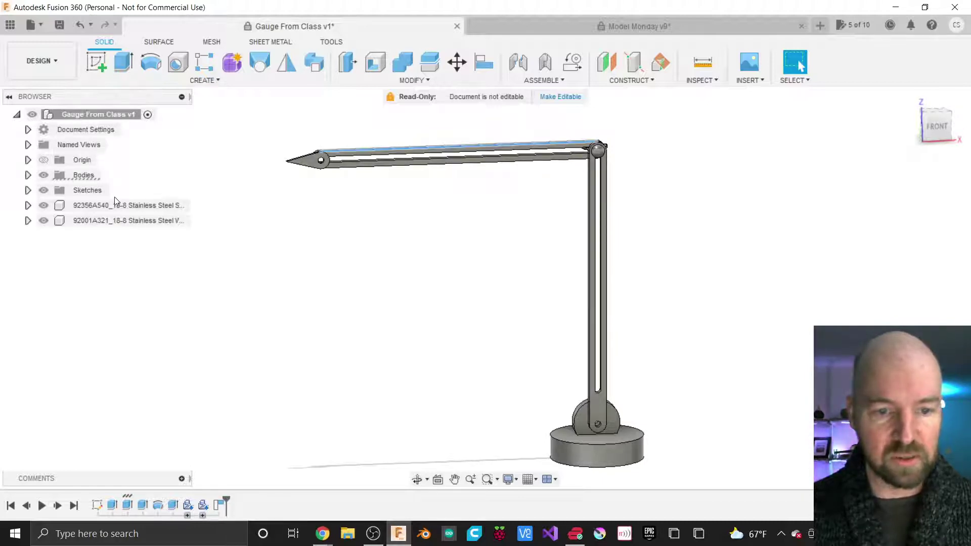
pyautogui.click(595, 191)
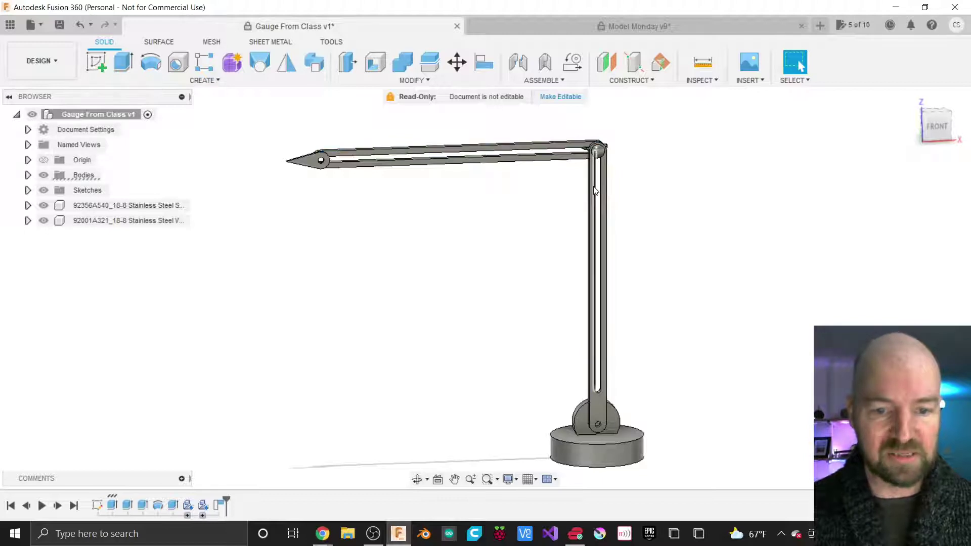
pyautogui.click(555, 164)
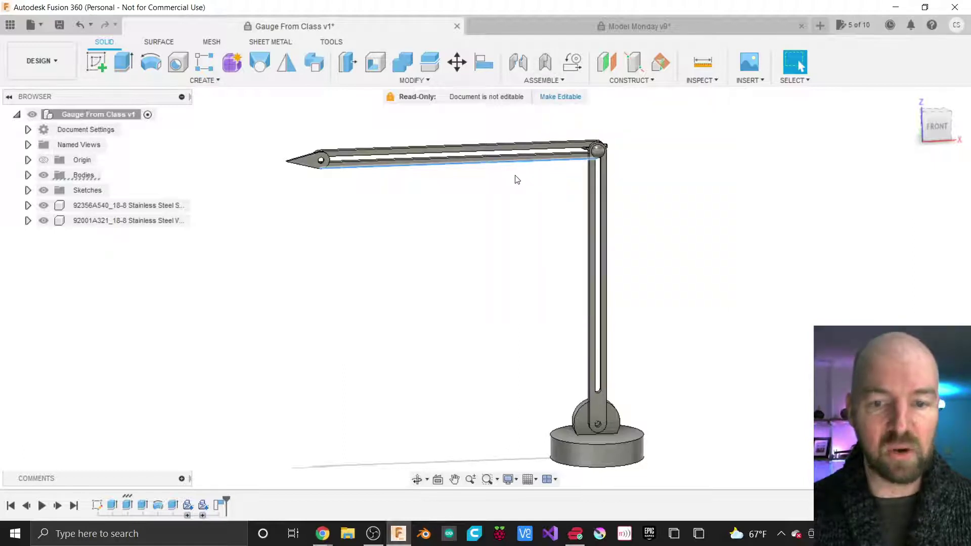
pyautogui.click(564, 150)
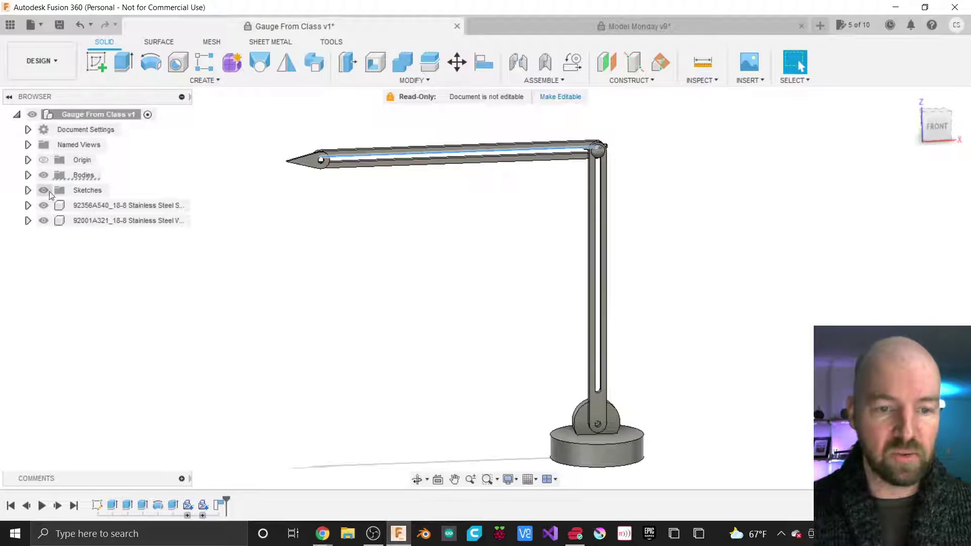
pyautogui.click(64, 207)
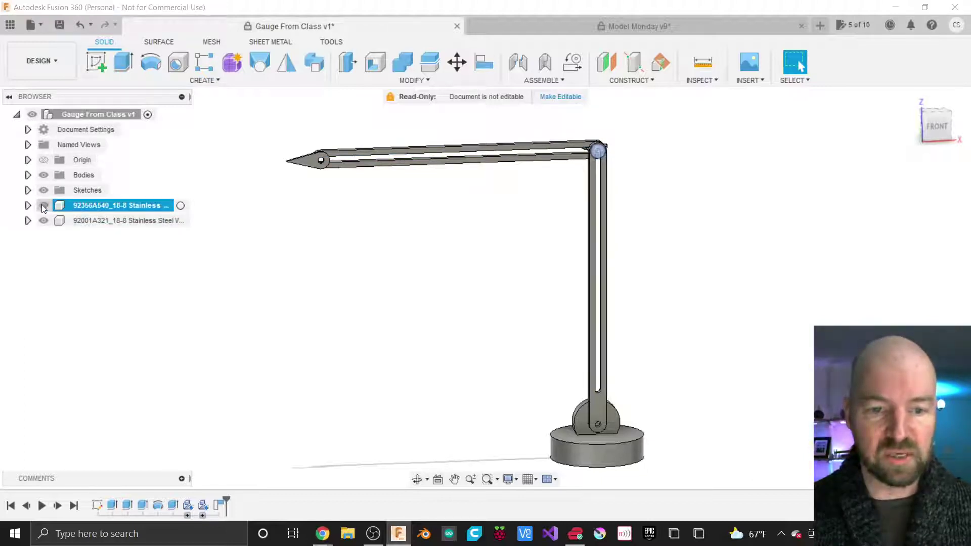
pyautogui.click(482, 201)
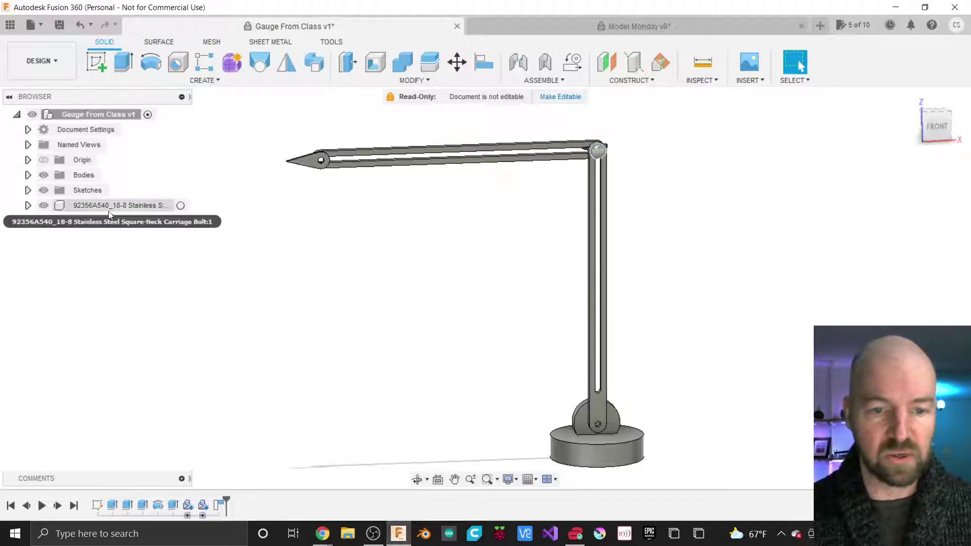
# Step: Inspect the carriage bolt at the arm joint up close, toggling the visibility of its component
pyautogui.scroll(5, 604, 151)
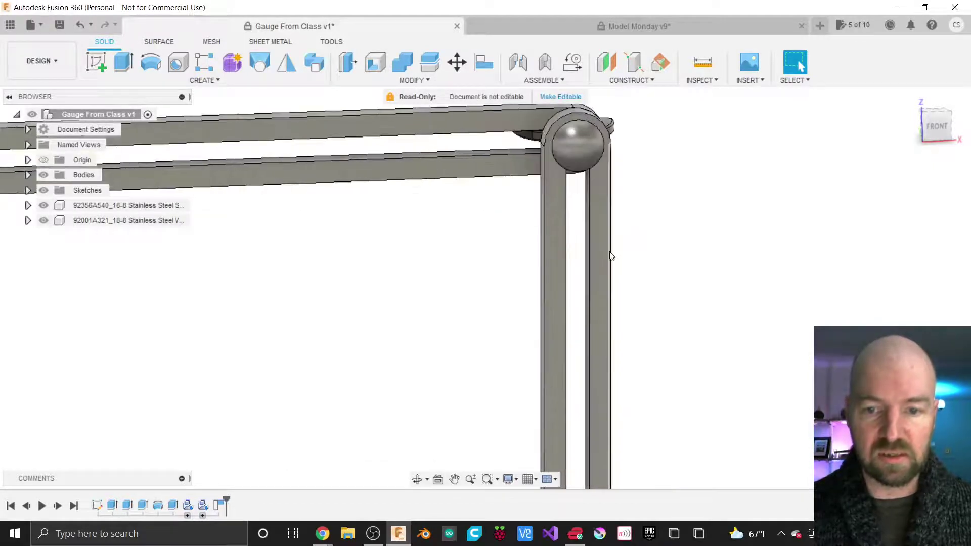
pyautogui.scroll(-2, 611, 256)
pyautogui.scroll(3, 610, 119)
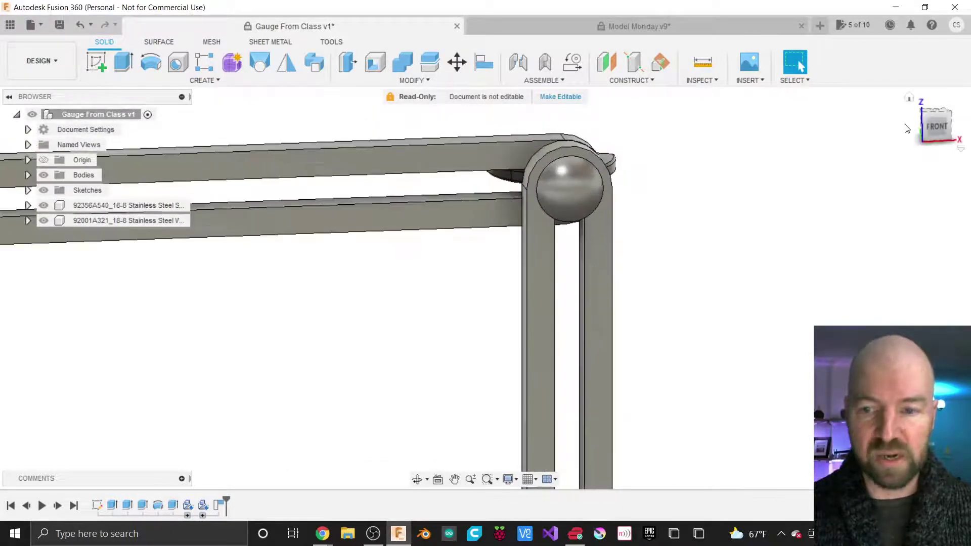
pyautogui.click(948, 123)
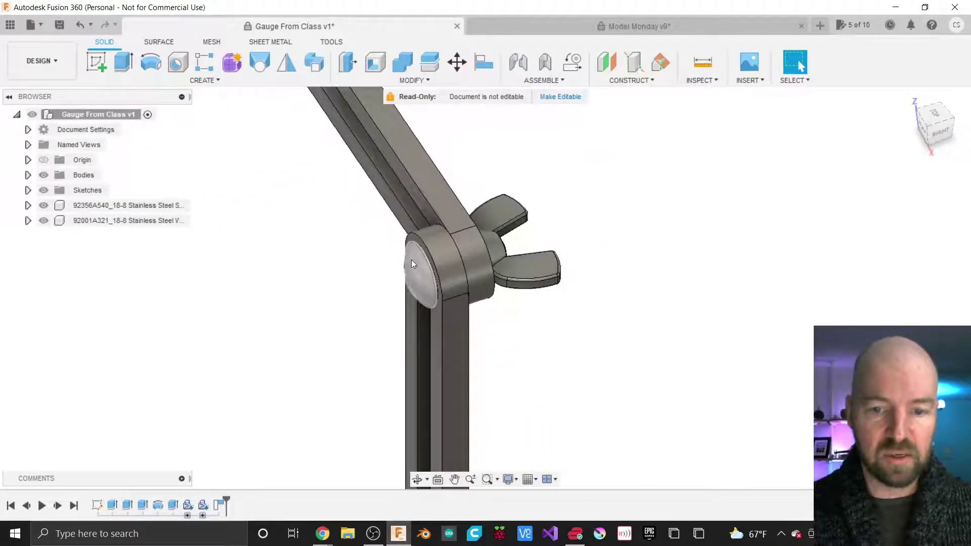
pyautogui.click(411, 274)
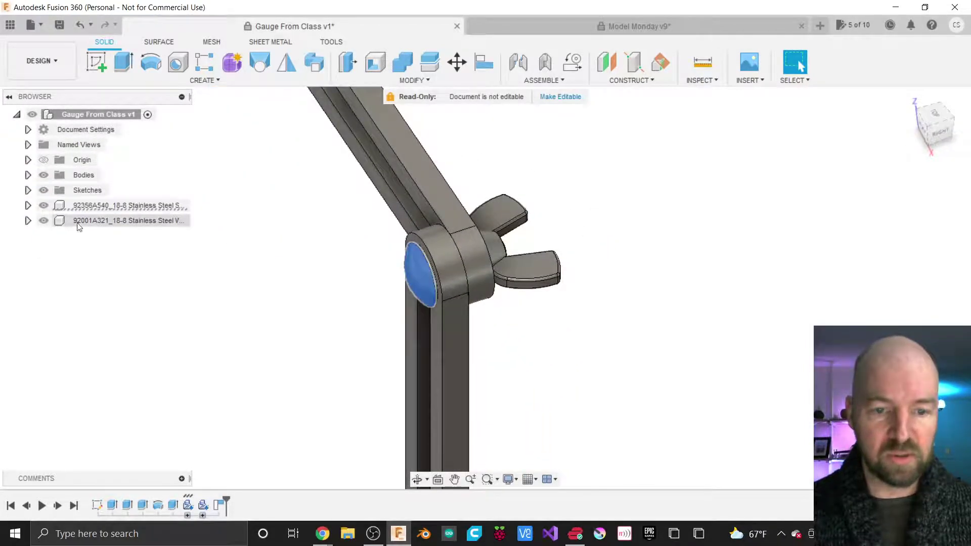
pyautogui.click(44, 206)
pyautogui.click(43, 210)
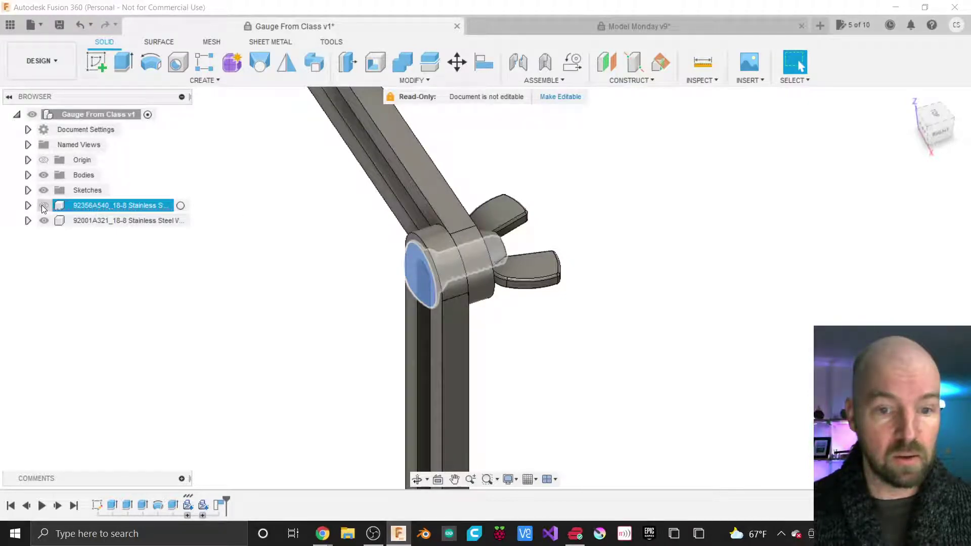
pyautogui.click(43, 206)
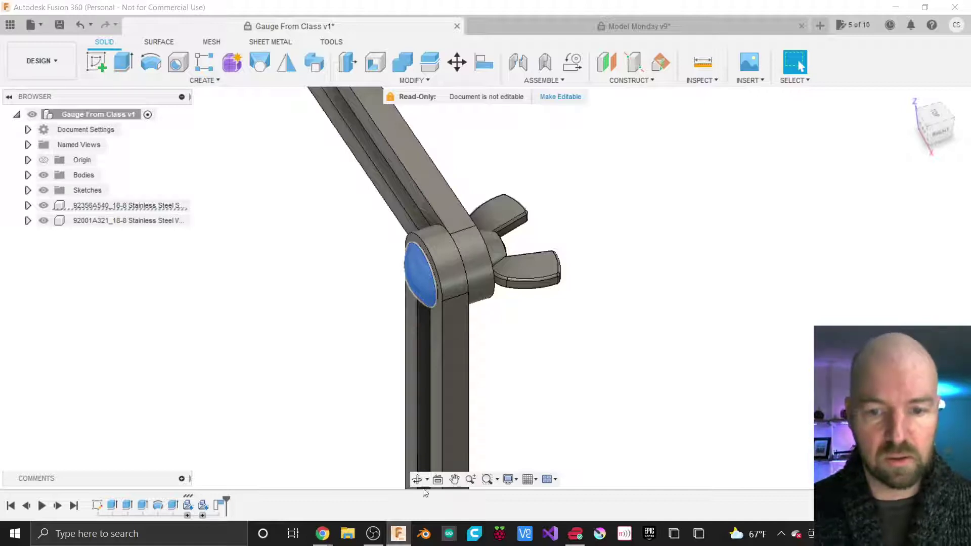
pyautogui.click(667, 374)
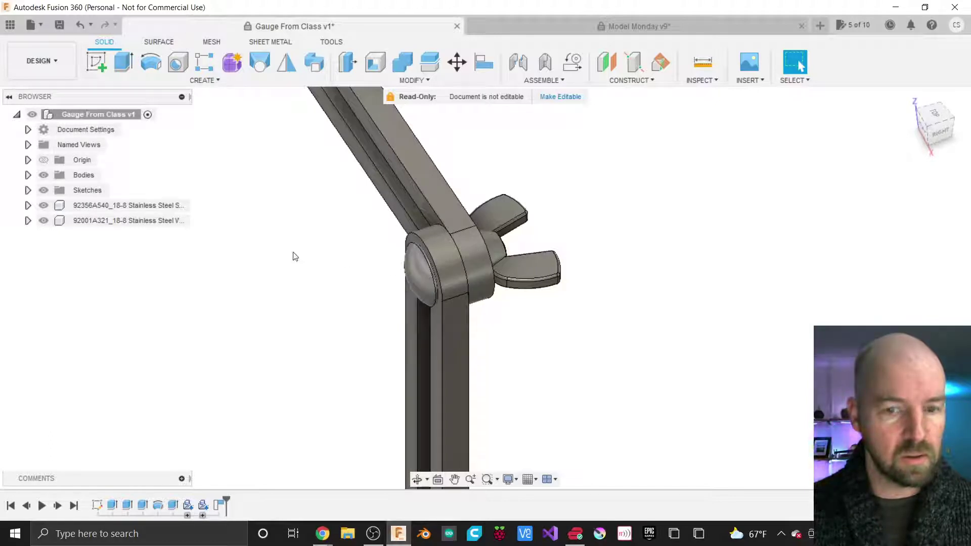
# Step: Expand the list of bodies and highlight Vertical, Horizontal, Base and Point in turn to identify each part of the gauge
pyautogui.scroll(-3, 295, 256)
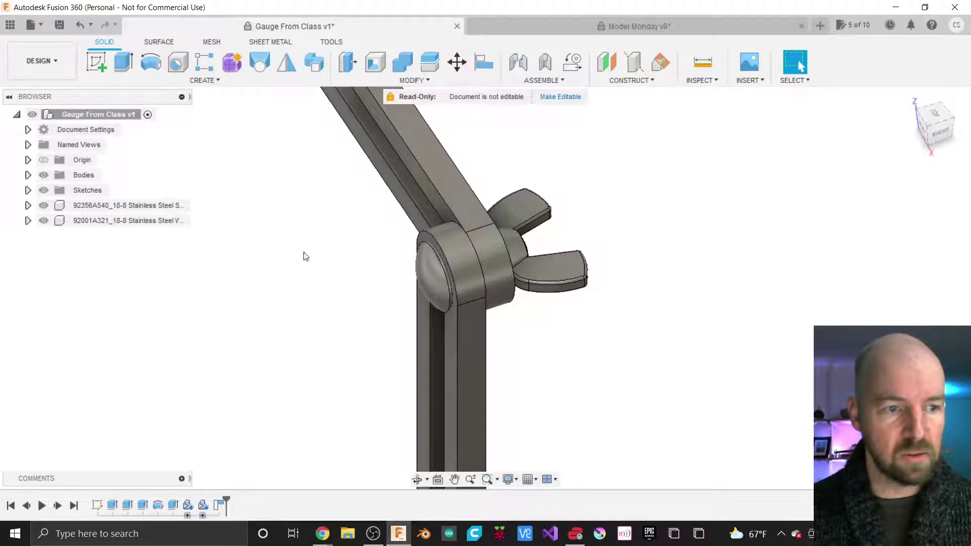
pyautogui.scroll(-5, 709, 294)
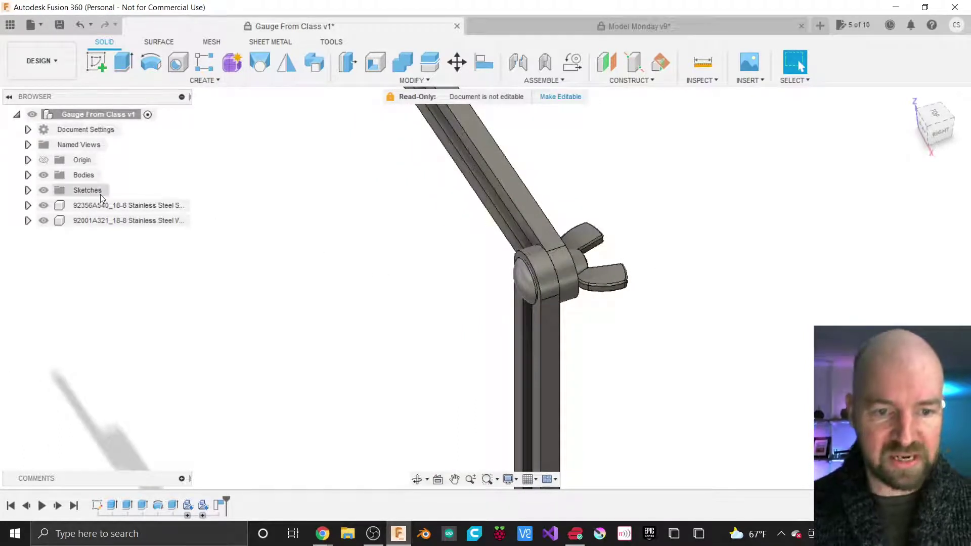
pyautogui.click(28, 175)
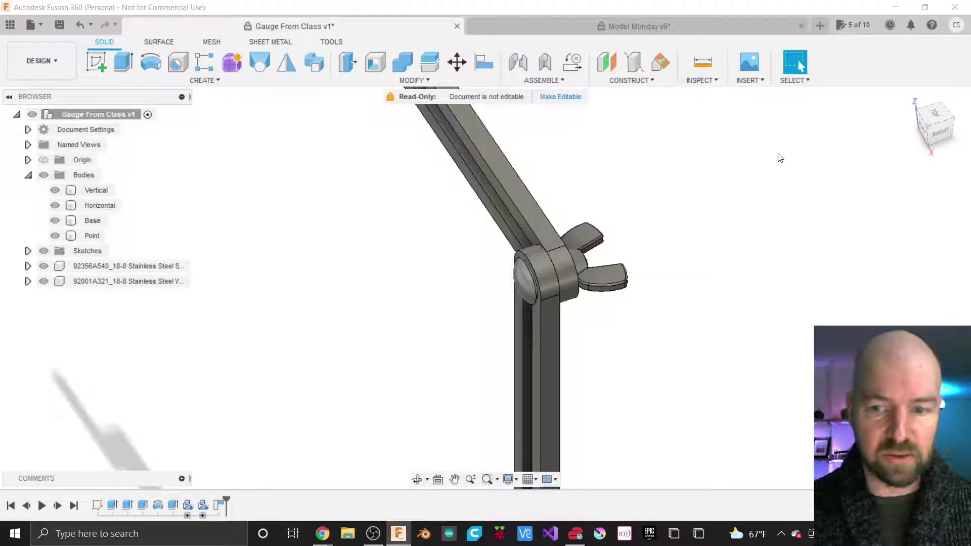
pyautogui.keyDown('shift'); pyautogui.moveTo(924, 126); pyautogui.dragTo(830, 187, button='middle'); pyautogui.keyUp('shift')
pyautogui.scroll(-4, 791, 203)
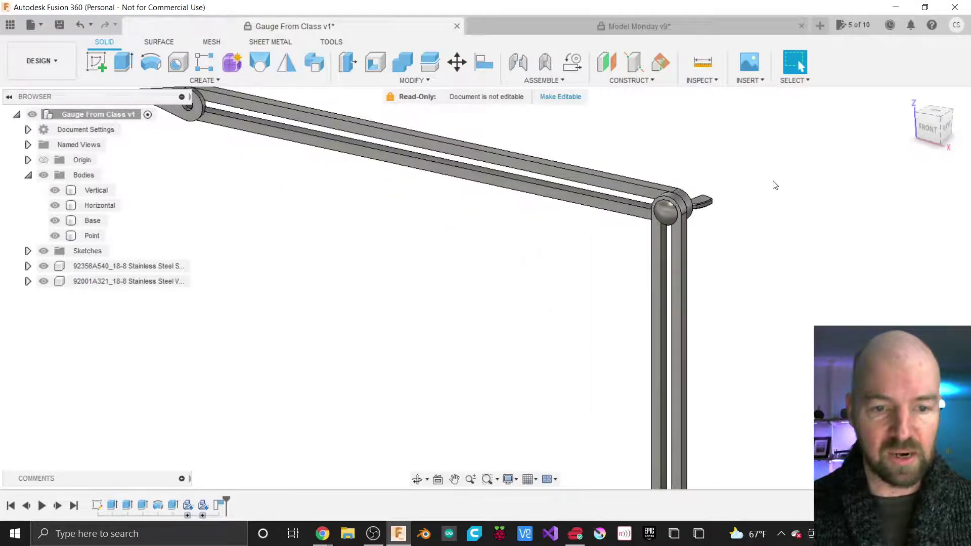
pyautogui.scroll(-2, 775, 184)
pyautogui.scroll(-2, 681, 153)
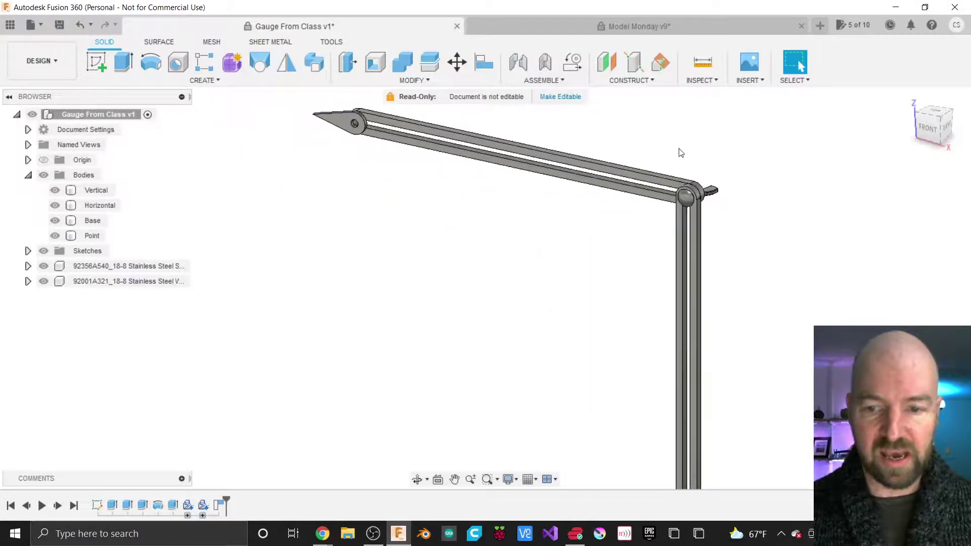
pyautogui.click(98, 191)
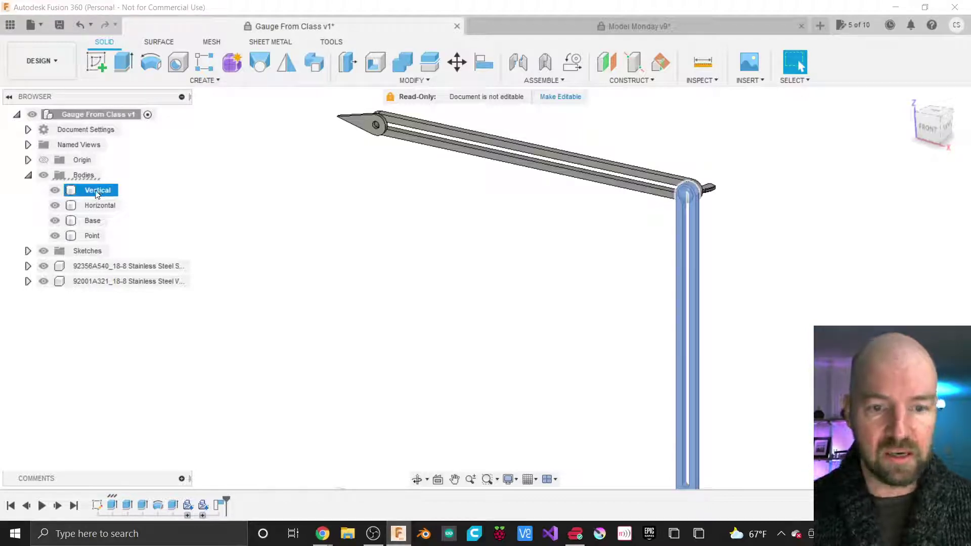
pyautogui.scroll(-4, 605, 222)
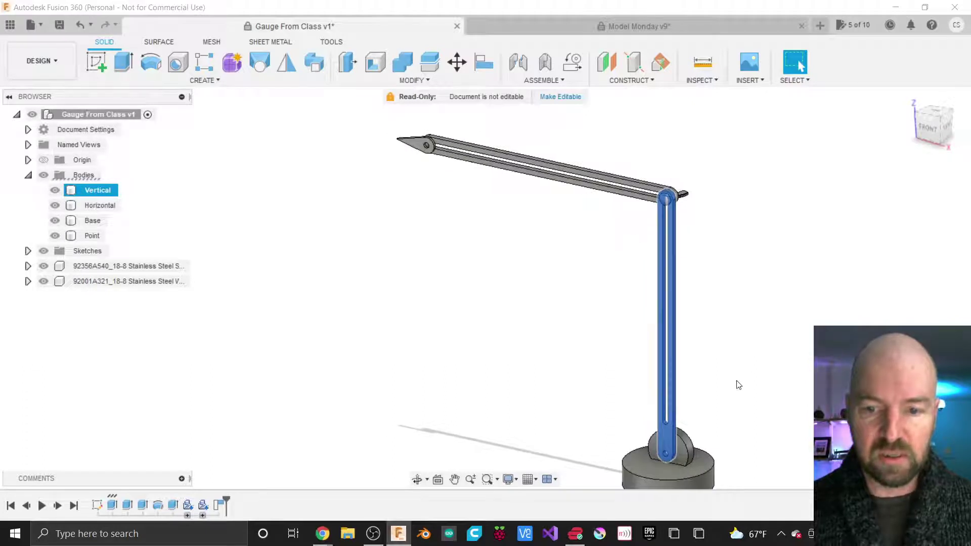
pyautogui.click(101, 206)
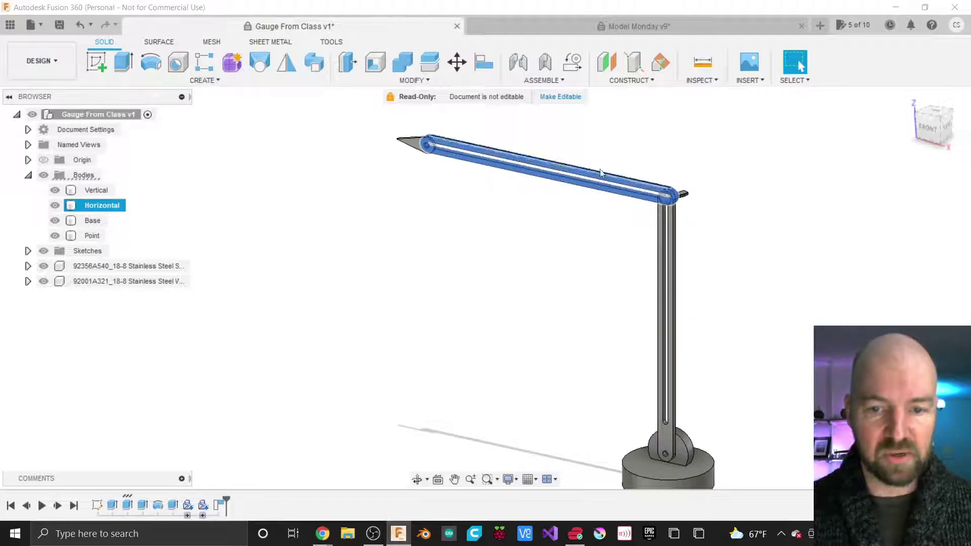
pyautogui.click(94, 222)
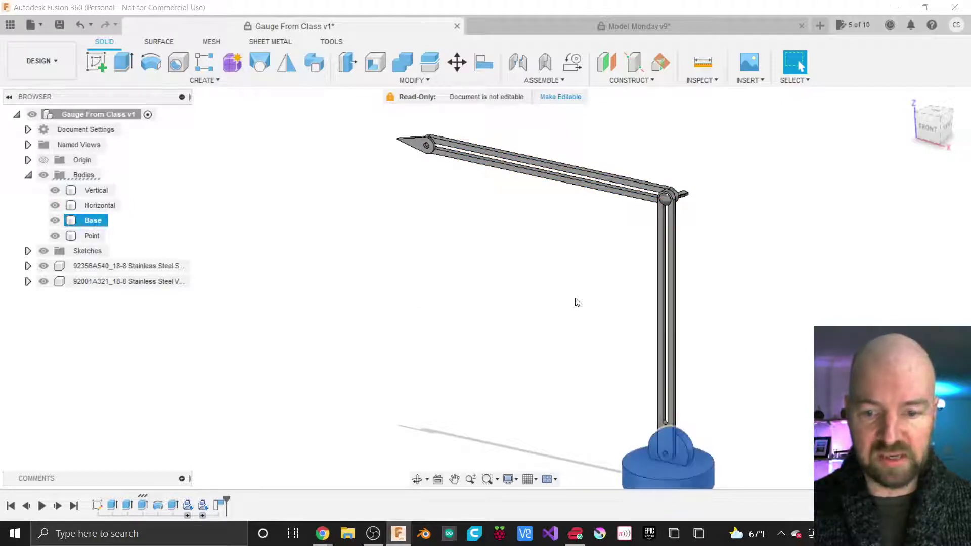
pyautogui.scroll(-1, 578, 302)
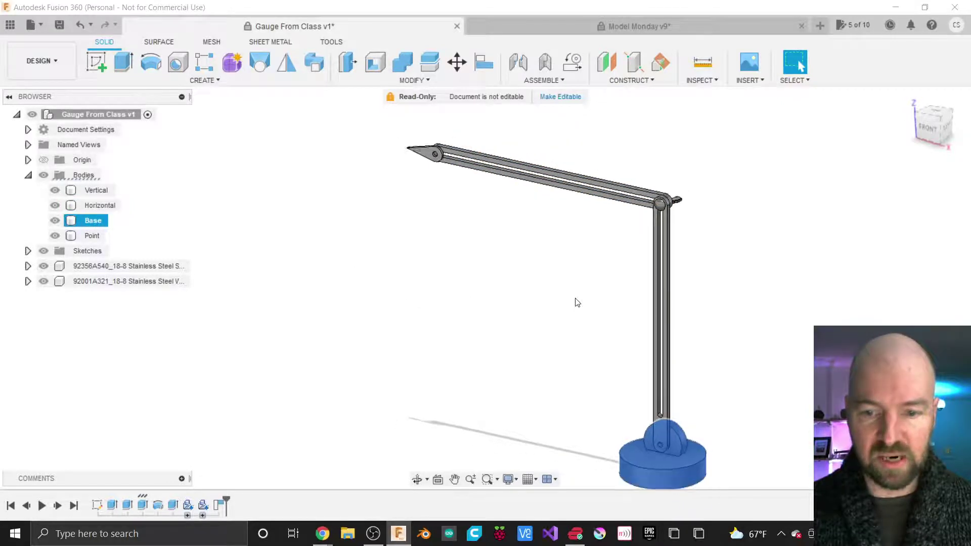
pyautogui.click(98, 236)
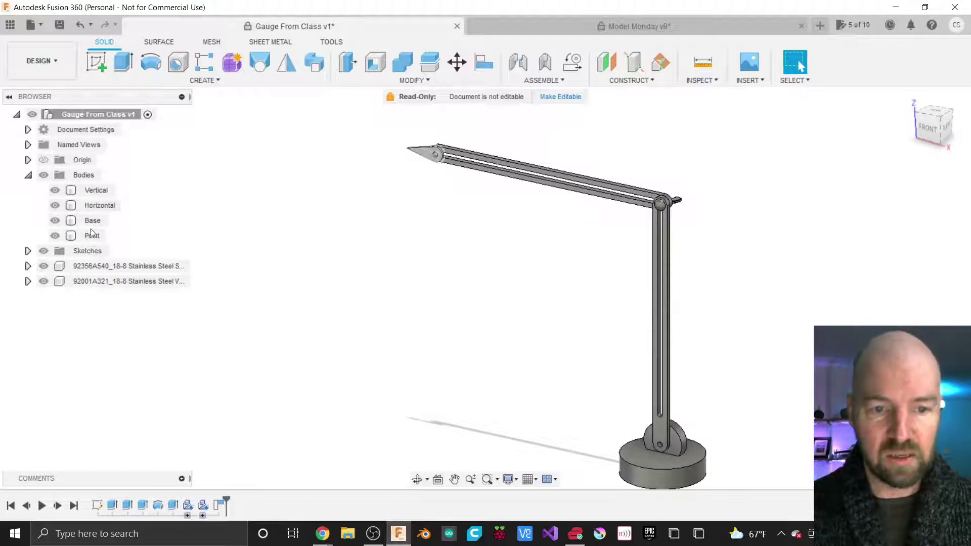
# Step: Highlight the Vertical, Horizontal and Base bodies again to match each with its part of the gauge
pyautogui.click(95, 191)
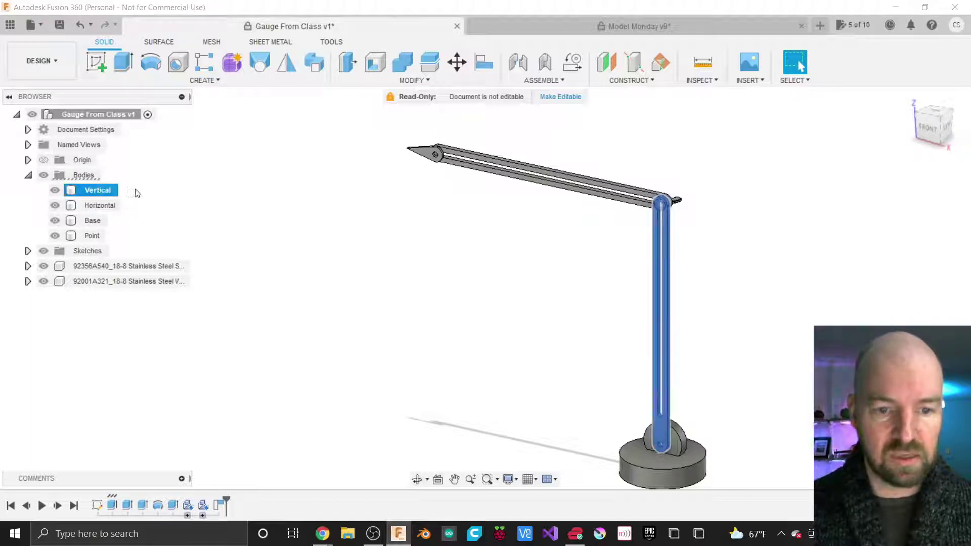
pyautogui.click(99, 208)
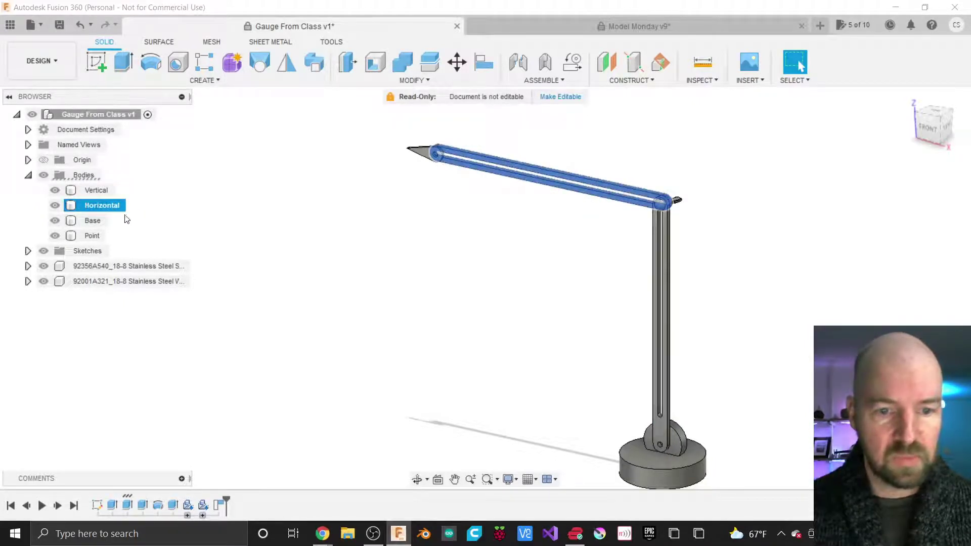
pyautogui.click(92, 222)
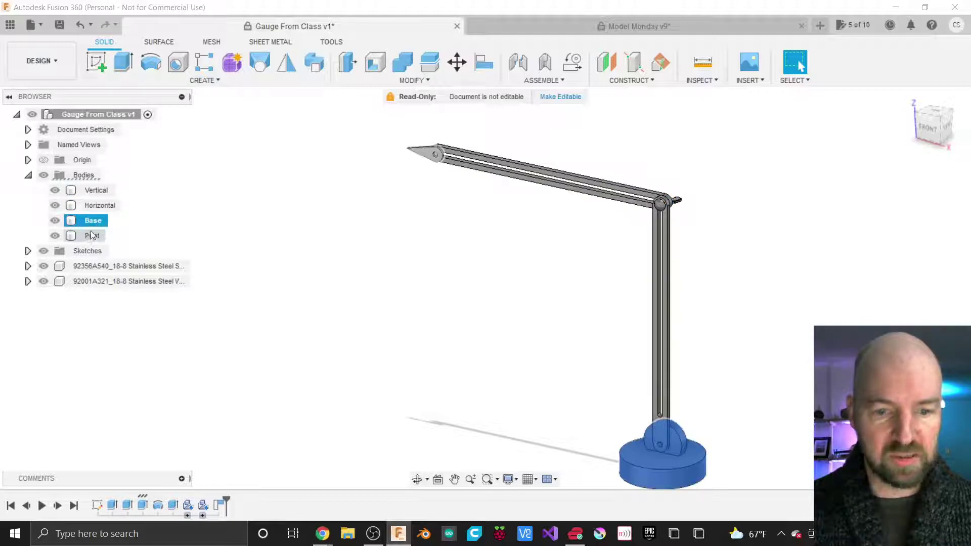
pyautogui.click(97, 193)
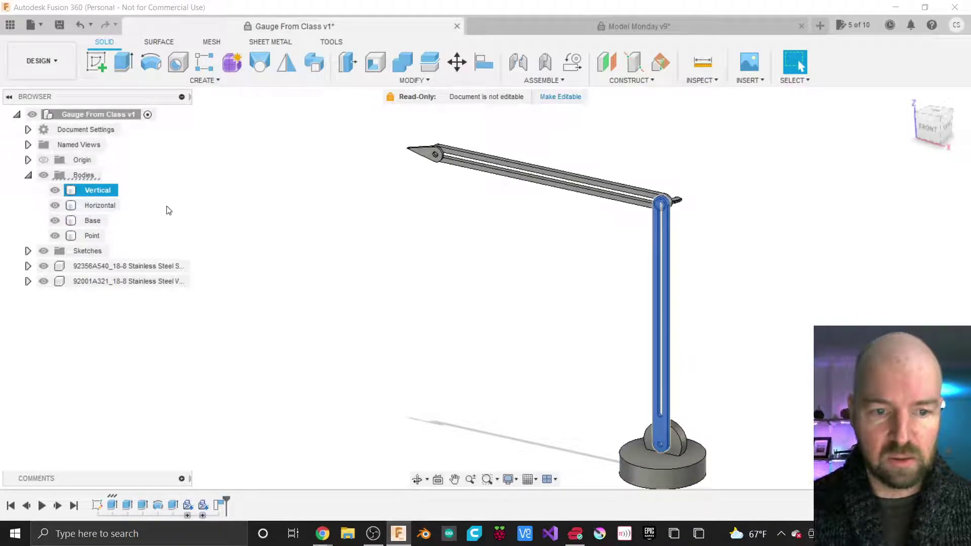
pyautogui.click(101, 206)
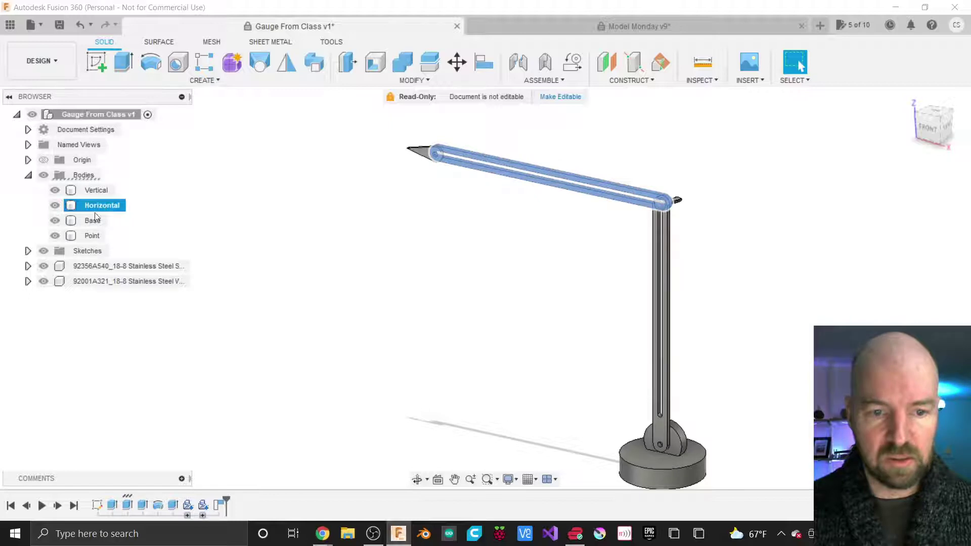
# Step: Highlight the Point body and inspect the pointer at the end of the horizontal arm up close
pyautogui.click(93, 236)
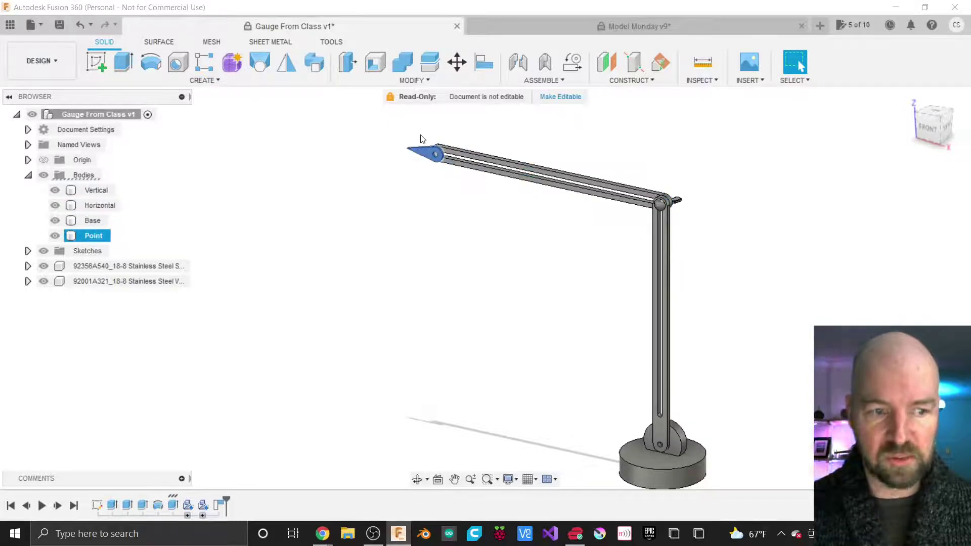
pyautogui.scroll(3, 423, 137)
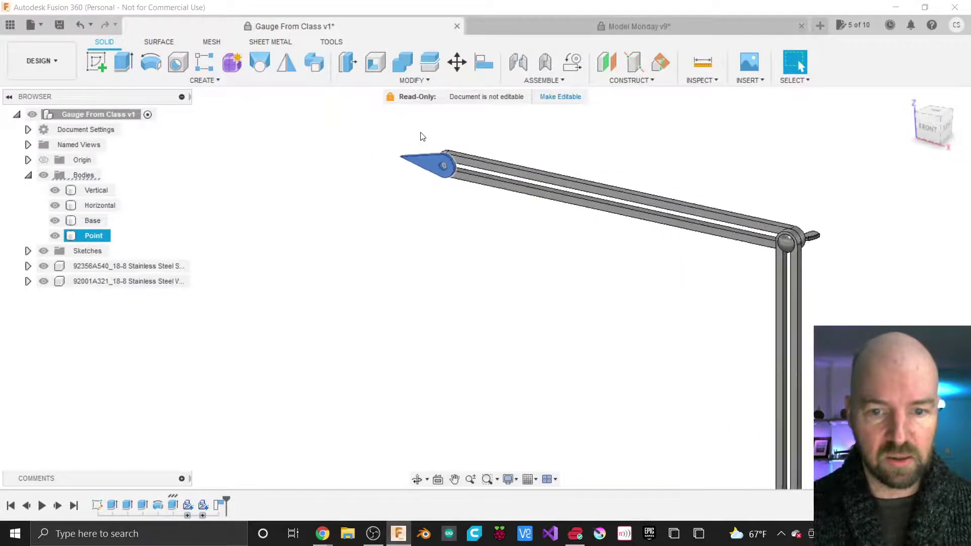
pyautogui.scroll(5, 423, 137)
pyautogui.scroll(-10, 461, 174)
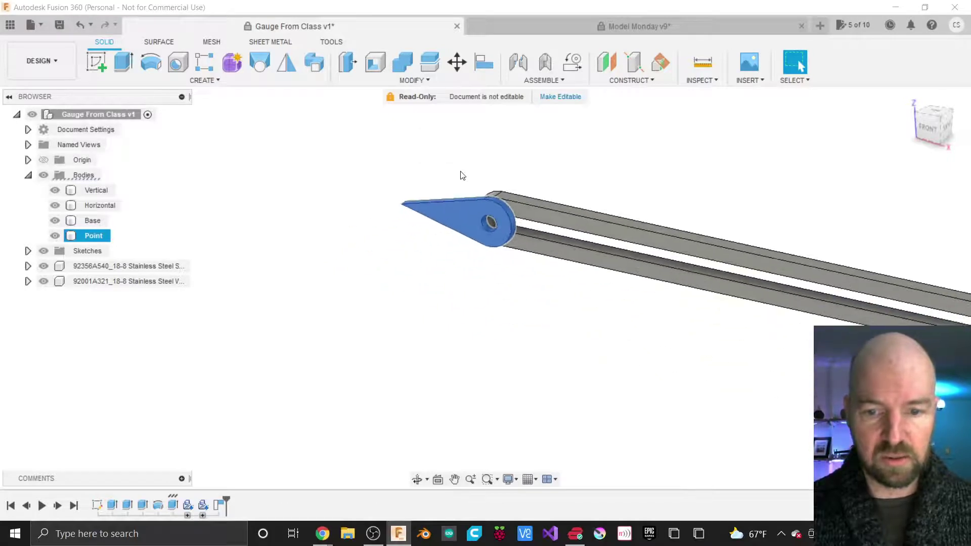
pyautogui.scroll(-5, 516, 156)
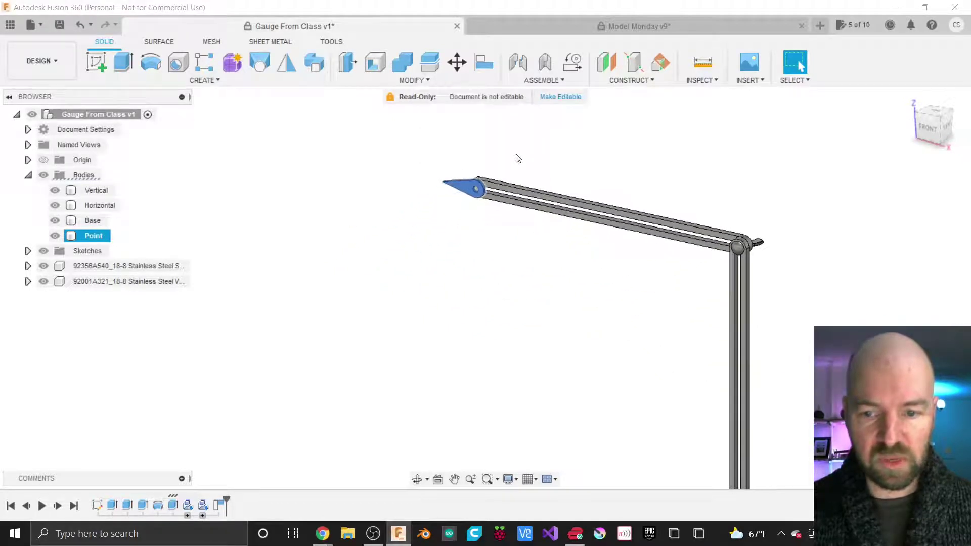
pyautogui.scroll(2, 614, 309)
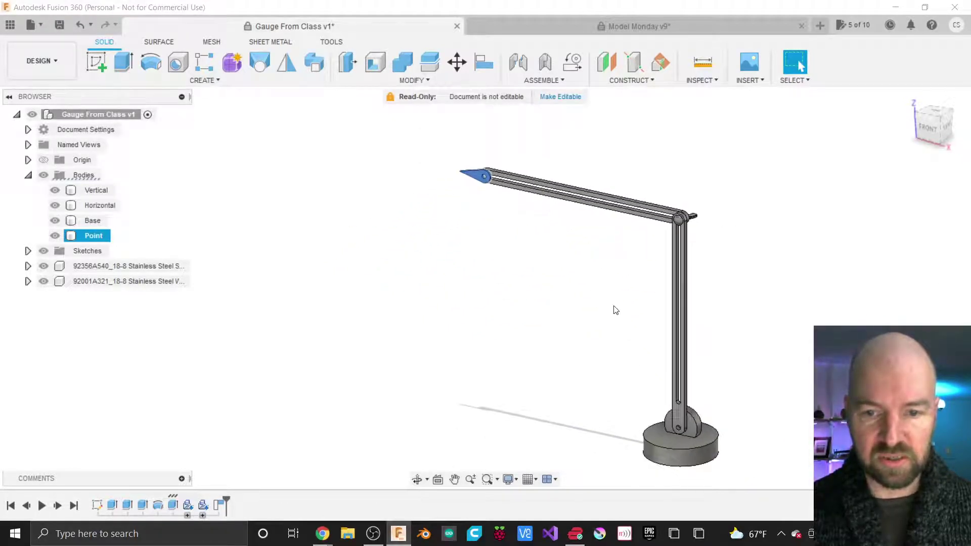
pyautogui.click(580, 287)
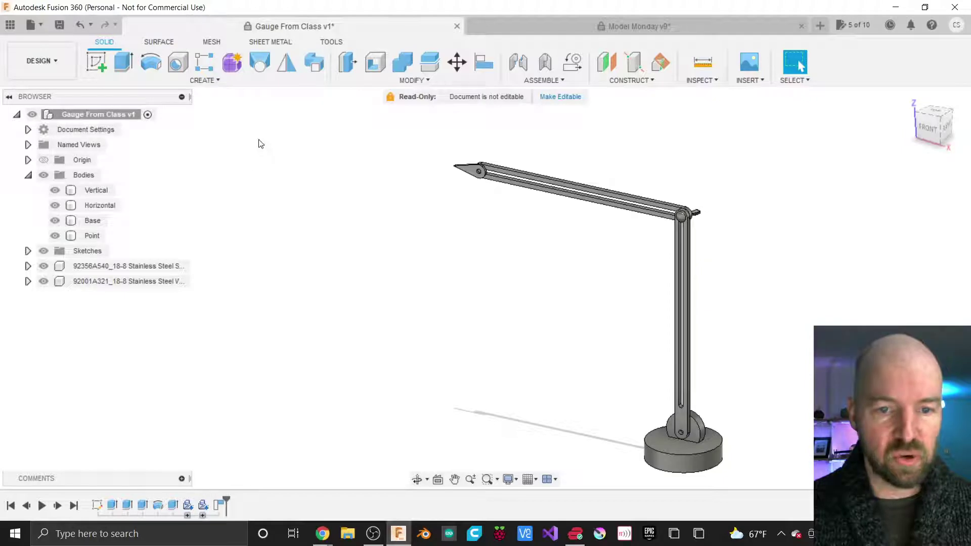
# Step: Create internal standard components from the Vertical, Horizontal, Base and Point bodies
pyautogui.click(204, 80)
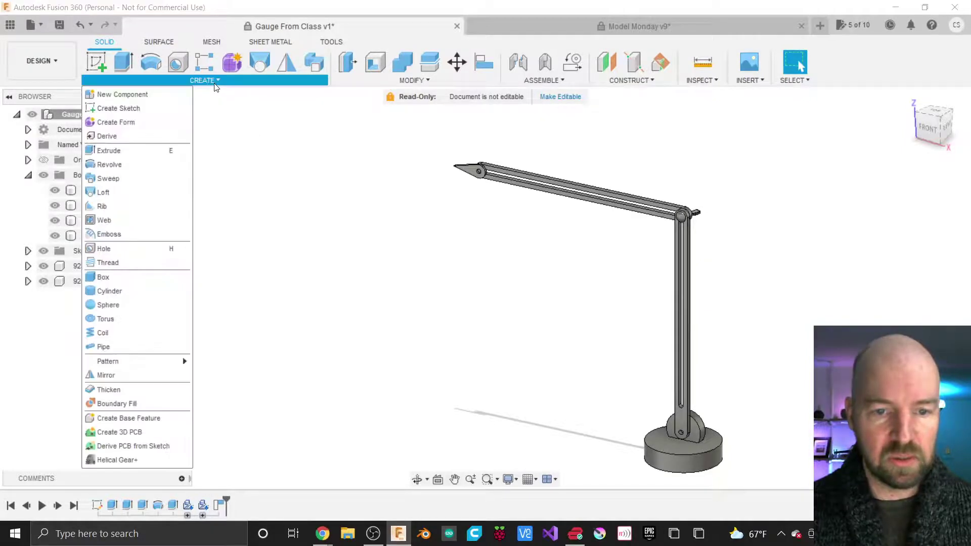
pyautogui.click(135, 96)
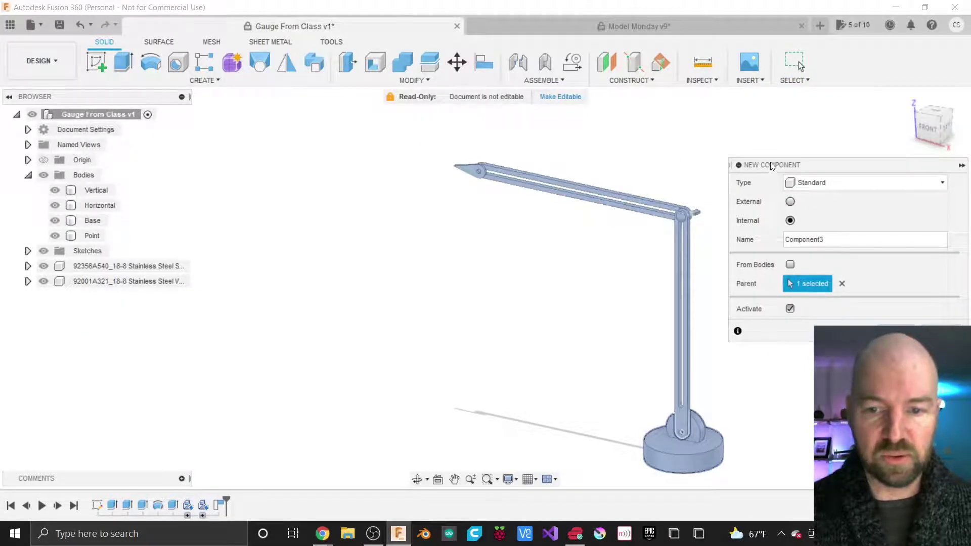
pyautogui.moveTo(772, 165); pyautogui.dragTo(390, 224)
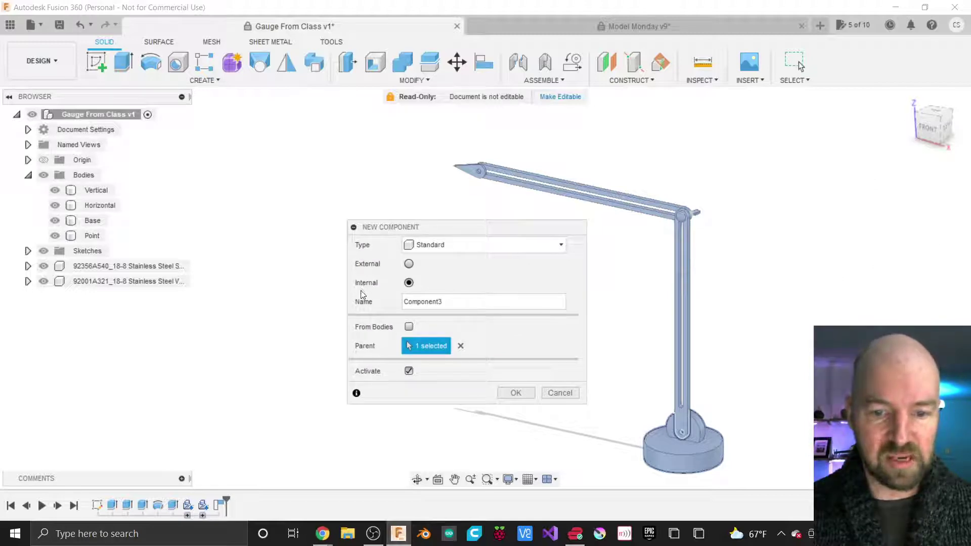
pyautogui.click(409, 328)
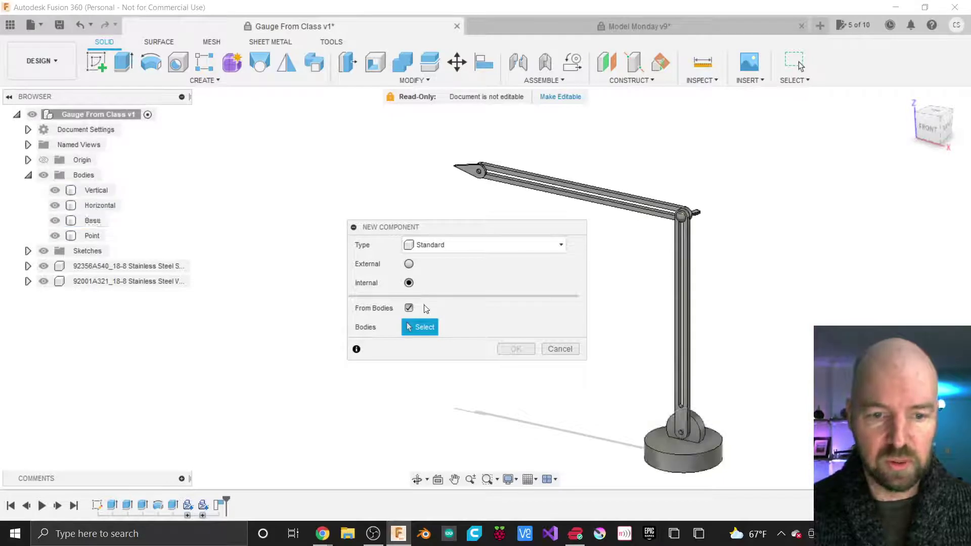
pyautogui.click(93, 192)
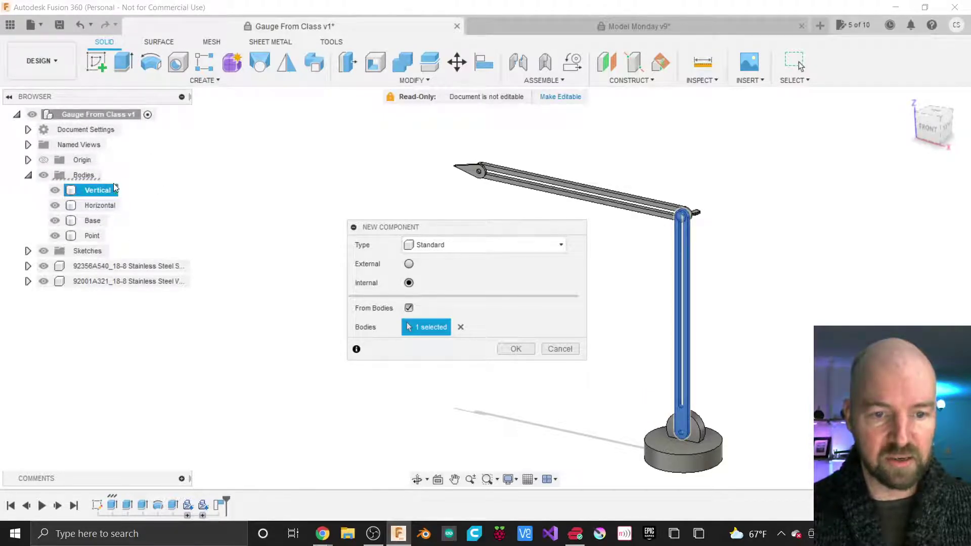
pyautogui.click(95, 206)
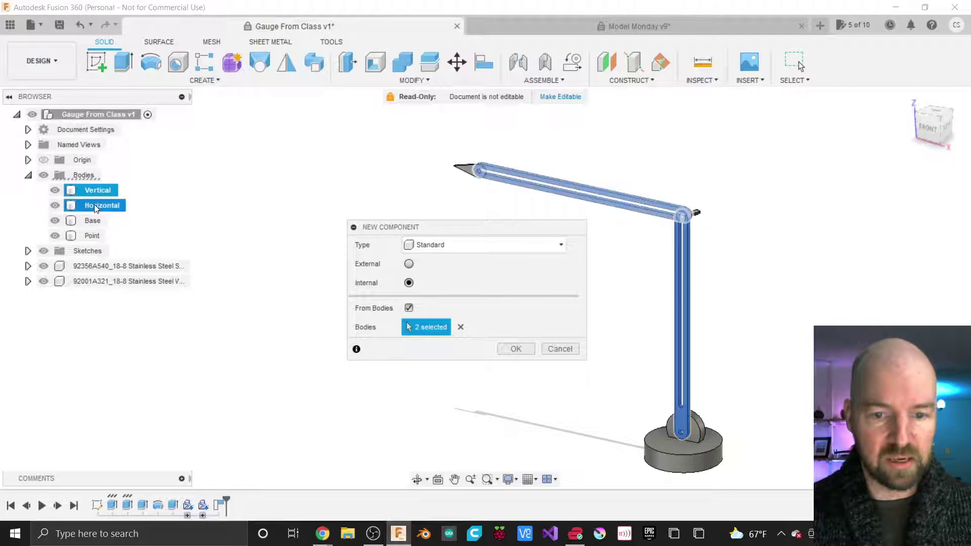
pyautogui.click(91, 221)
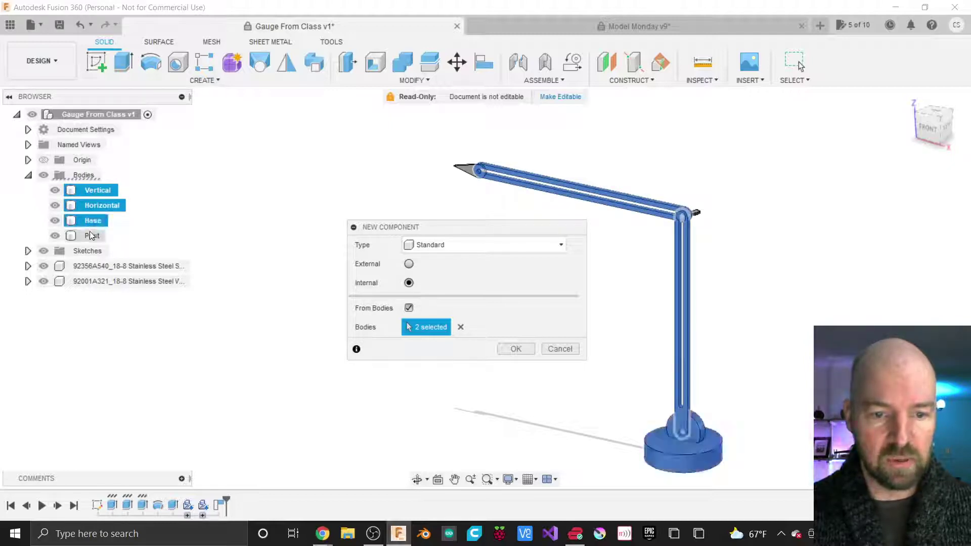
pyautogui.click(92, 236)
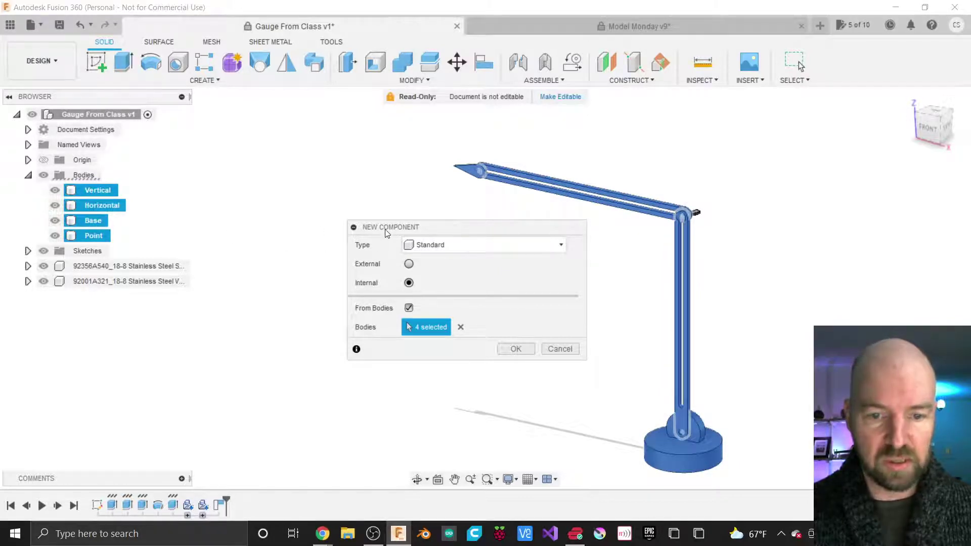
pyautogui.moveTo(384, 230); pyautogui.dragTo(329, 219)
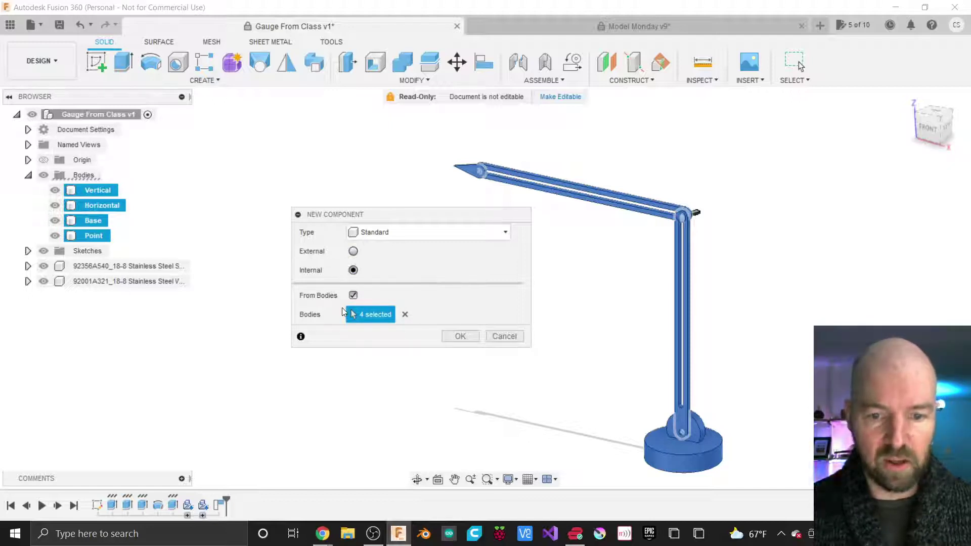
pyautogui.click(459, 336)
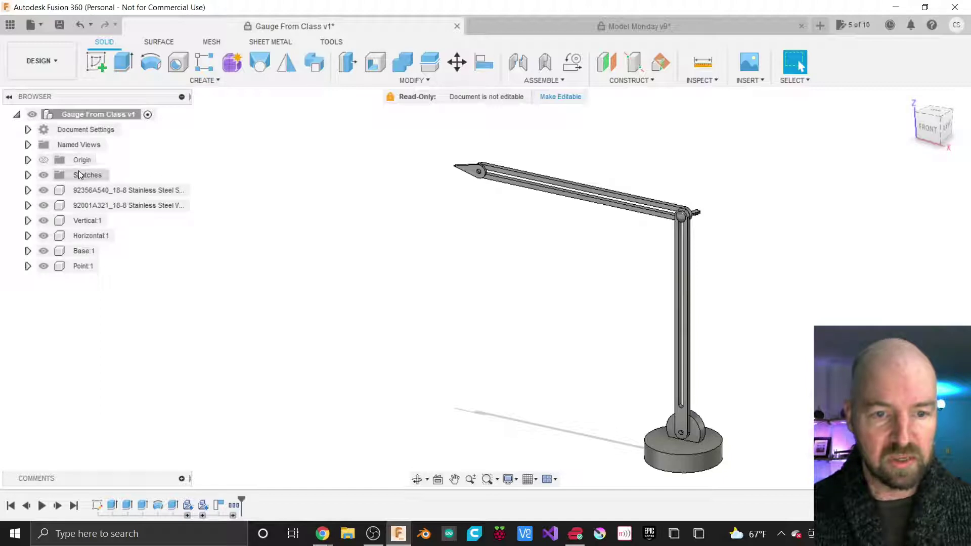
# Step: Check the contents of the Vertical component and highlight the Vertical, Horizontal, Base and Point components in turn
pyautogui.click(28, 221)
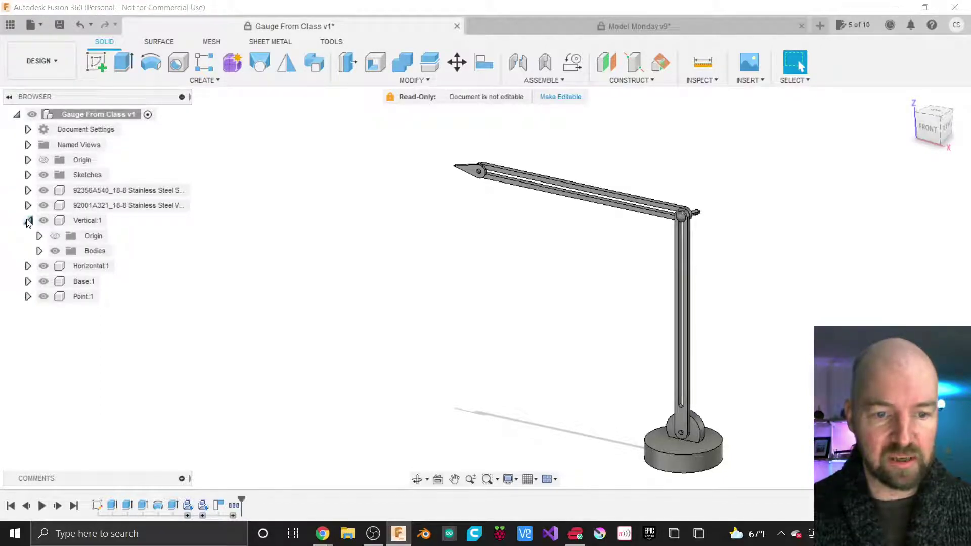
pyautogui.click(28, 221)
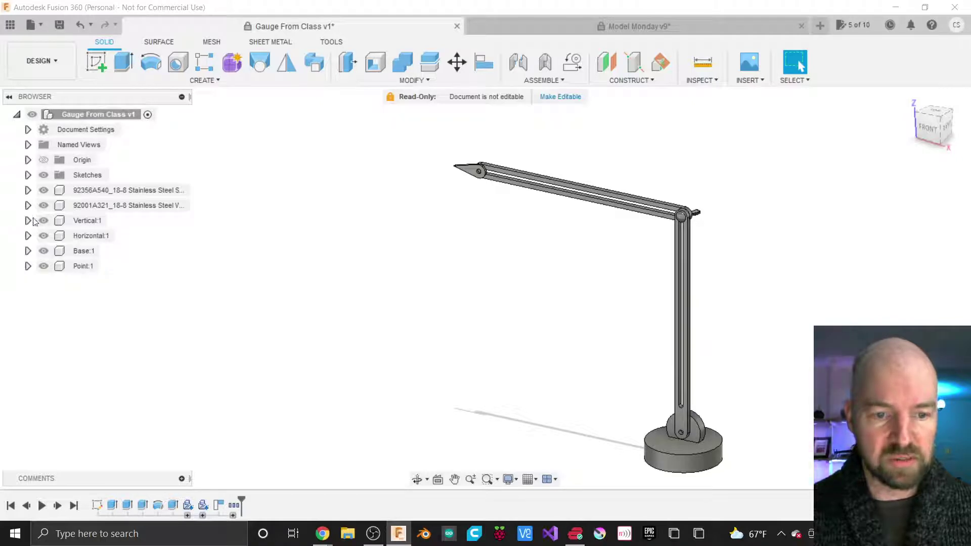
pyautogui.click(76, 221)
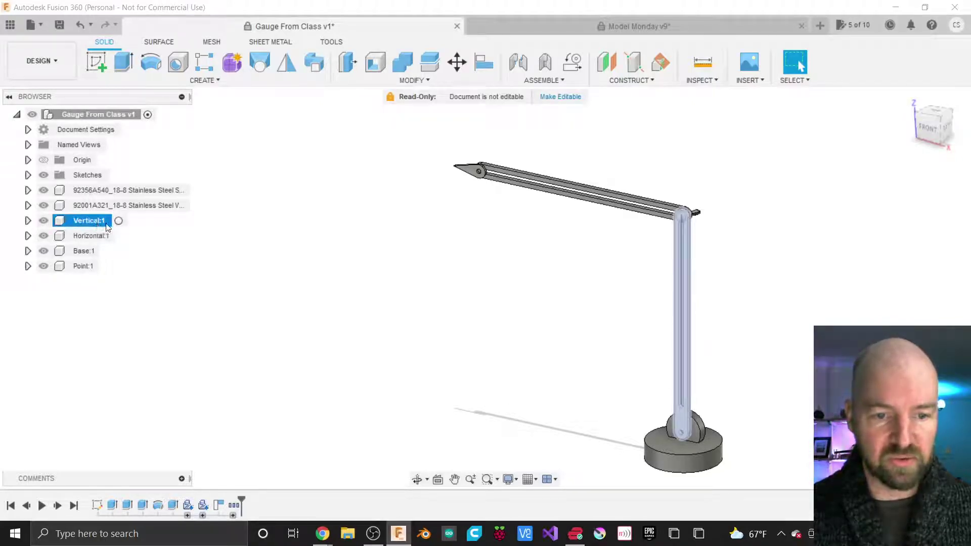
pyautogui.click(91, 236)
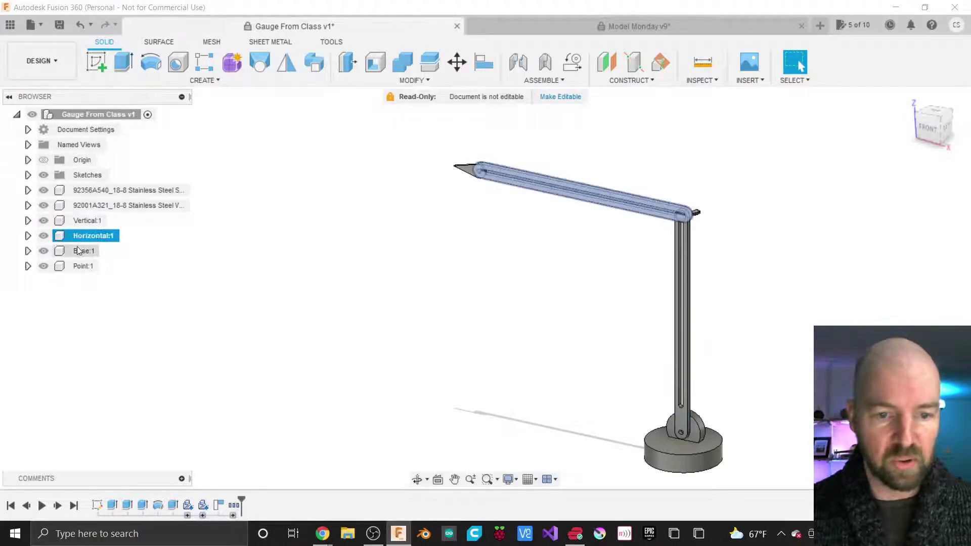
pyautogui.click(84, 251)
pyautogui.click(83, 266)
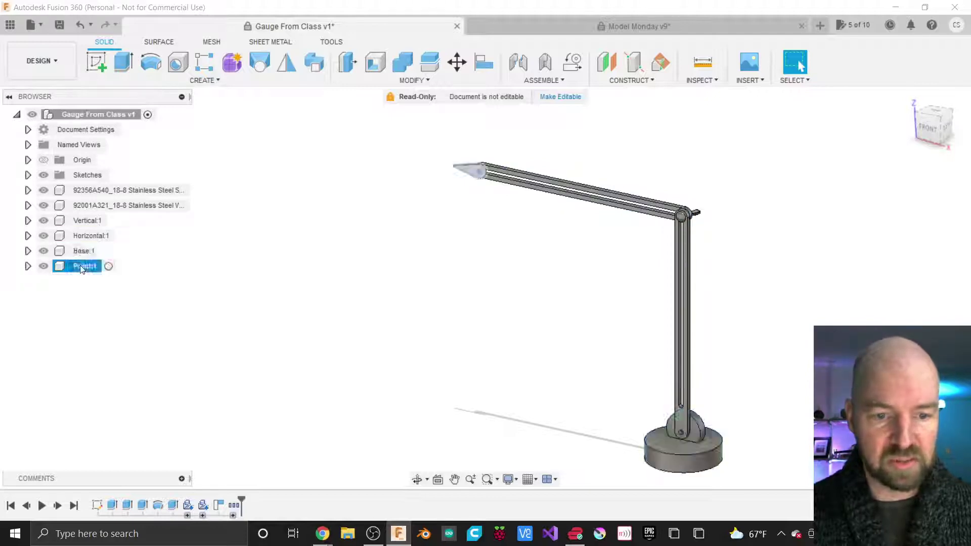
# Step: Expand the Point component down to its body, highlight that body, and collapse the component again
pyautogui.click(27, 266)
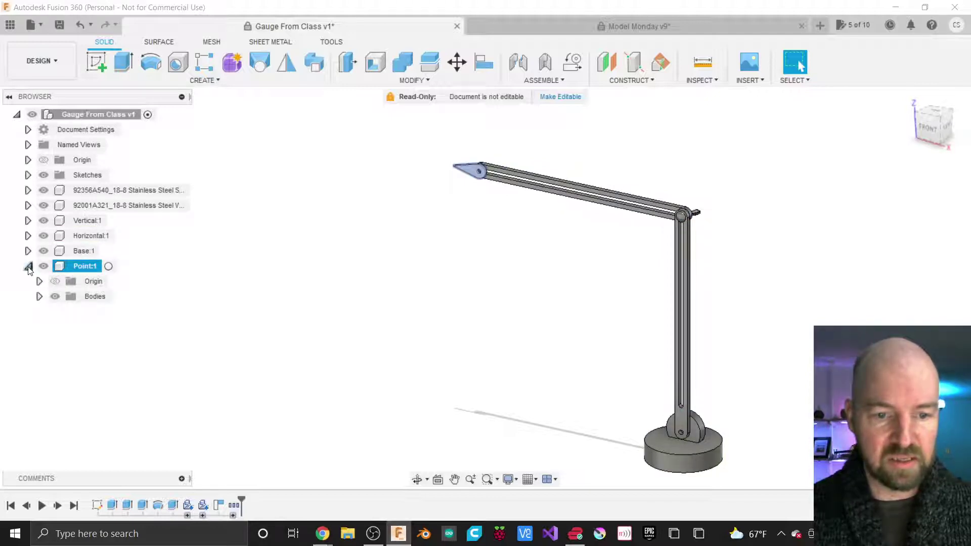
pyautogui.click(39, 297)
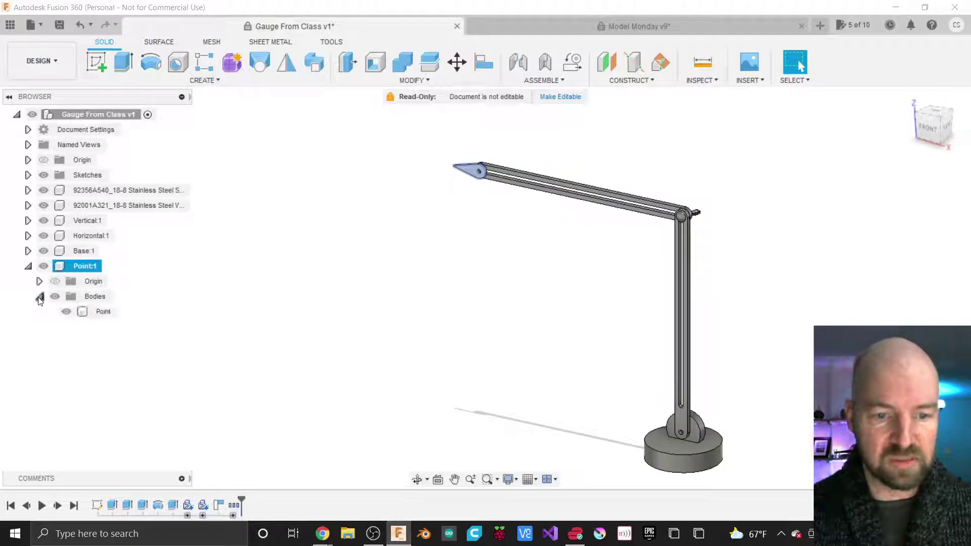
pyautogui.click(98, 312)
pyautogui.click(155, 312)
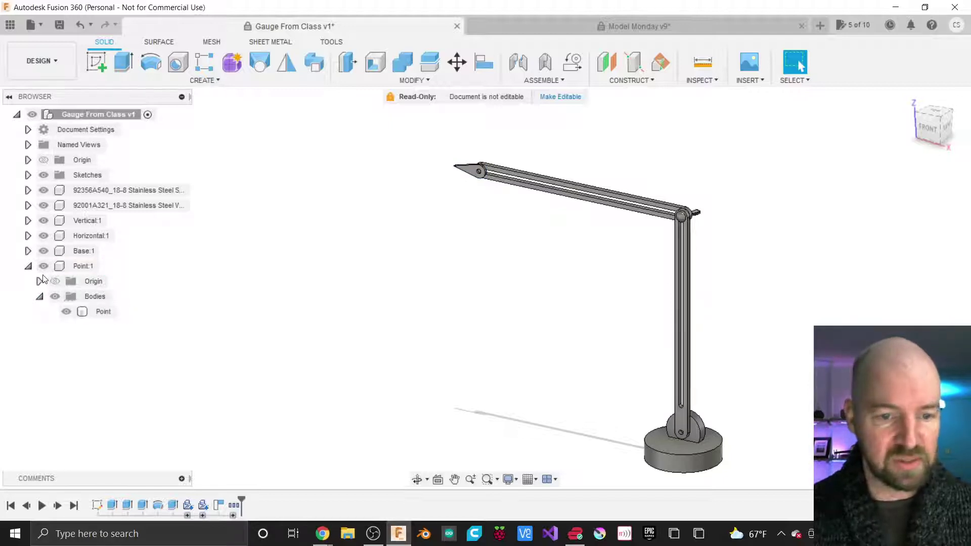
pyautogui.click(29, 268)
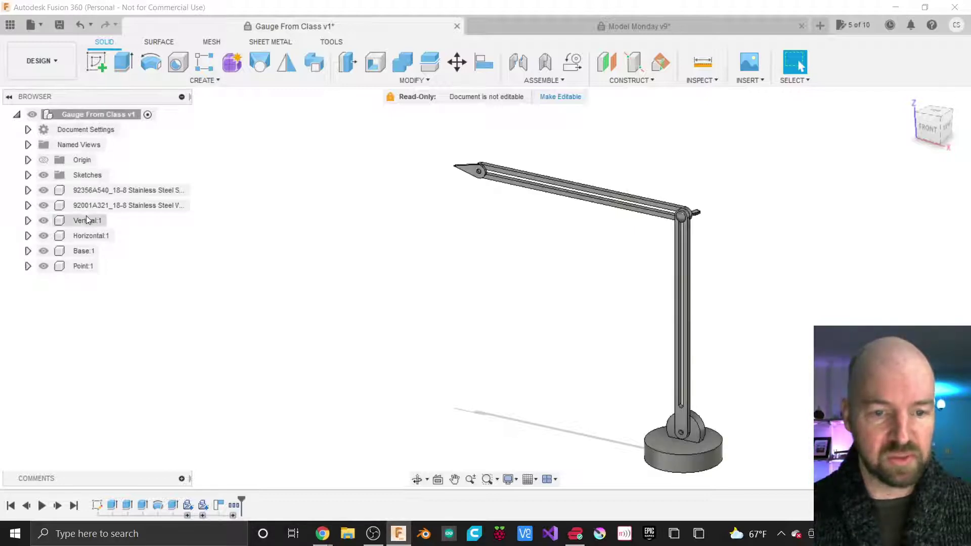
# Step: Activate the Vertical component on its own, and reactivate the top-level gauge assembly
pyautogui.click(103, 221)
pyautogui.click(114, 221)
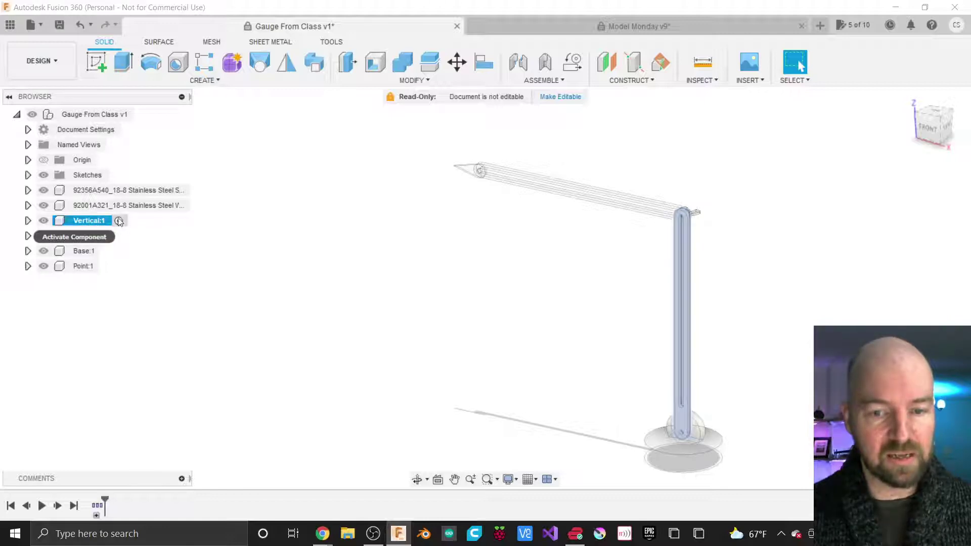
pyautogui.click(343, 272)
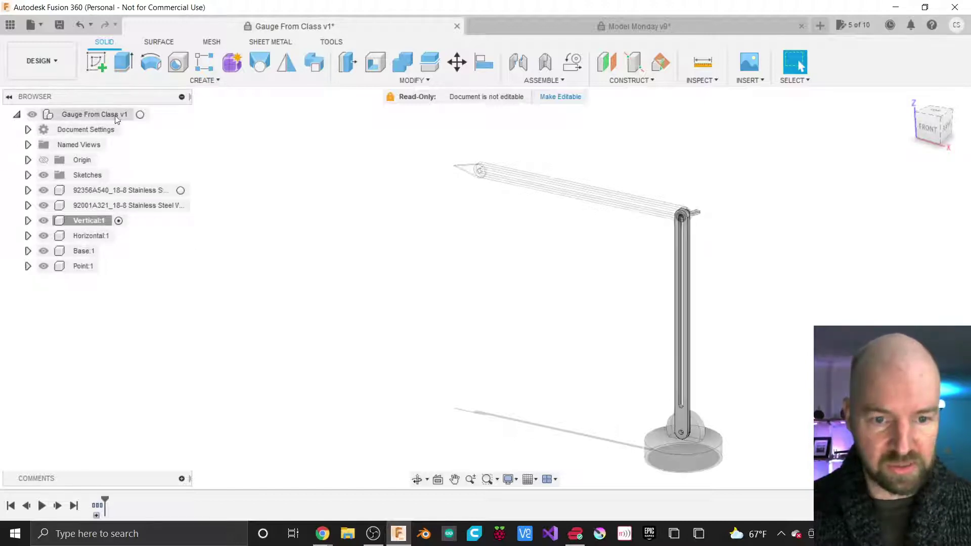
pyautogui.click(141, 115)
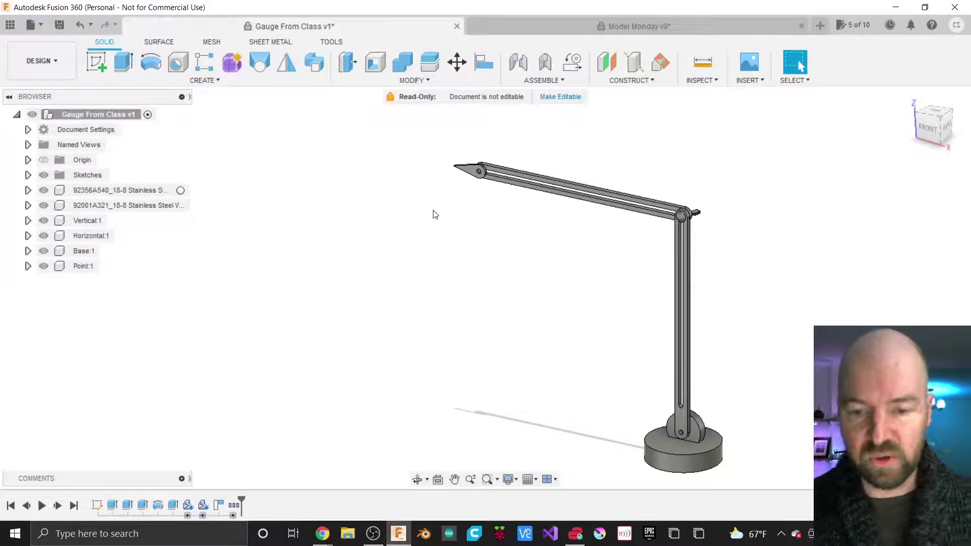
# Step: Start an as-built joint for the gauge components and set its joint type to Revolute
pyautogui.click(543, 81)
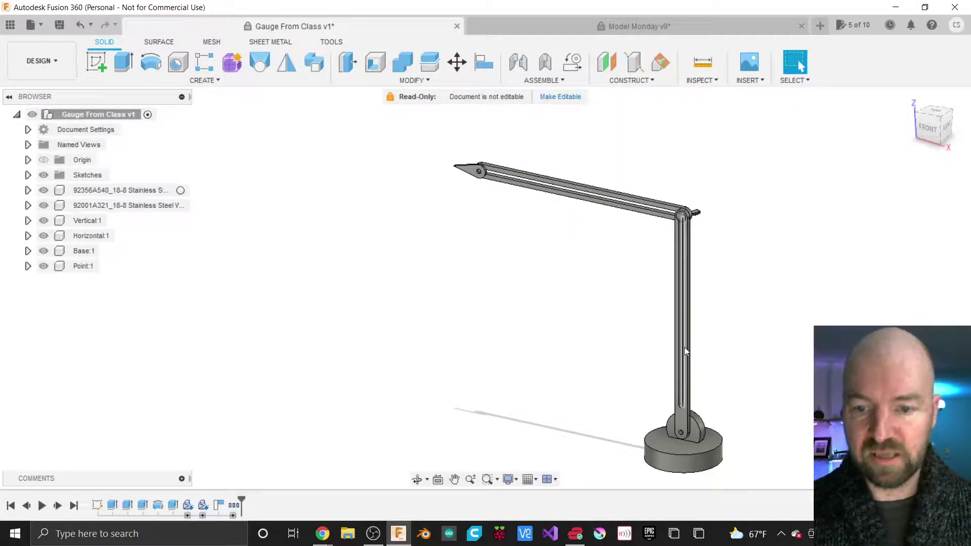
pyautogui.click(546, 81)
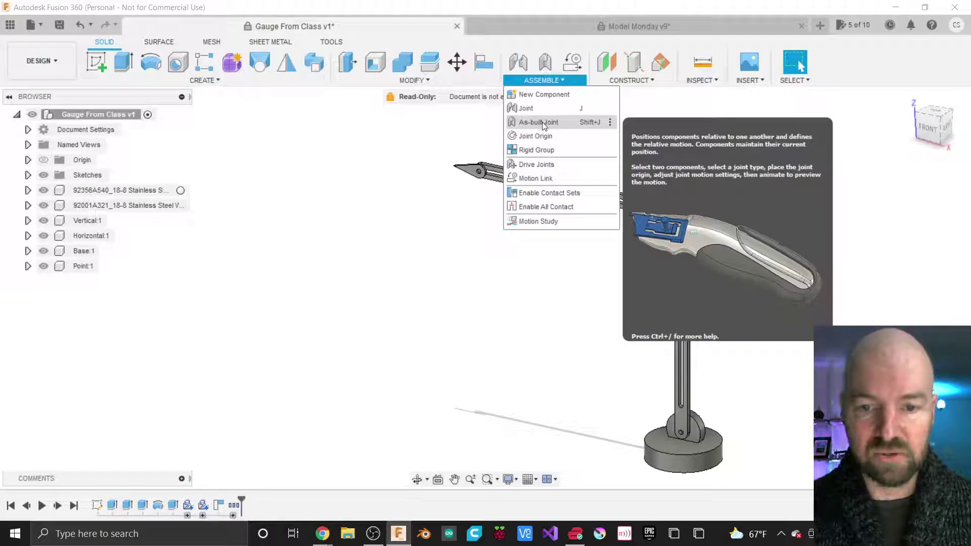
pyautogui.click(542, 123)
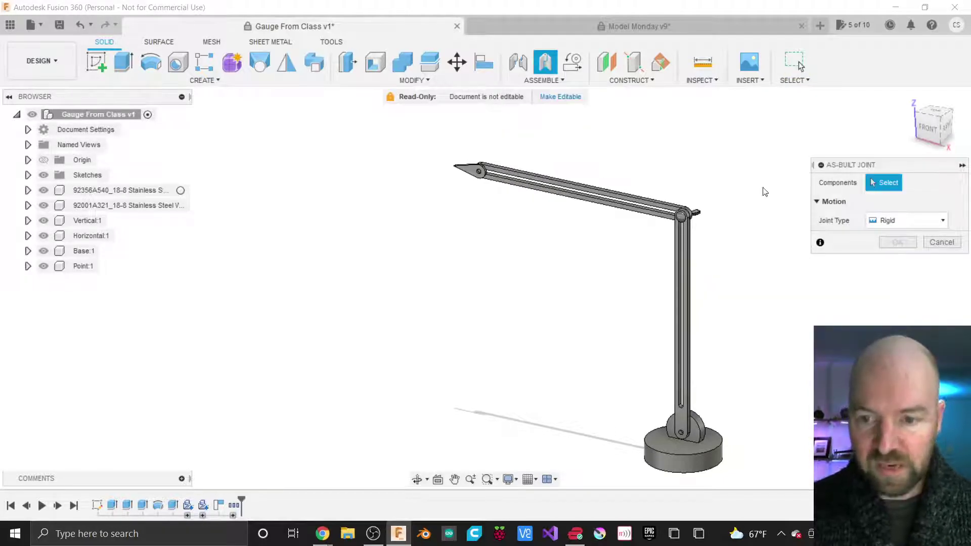
pyautogui.moveTo(855, 170); pyautogui.dragTo(545, 233)
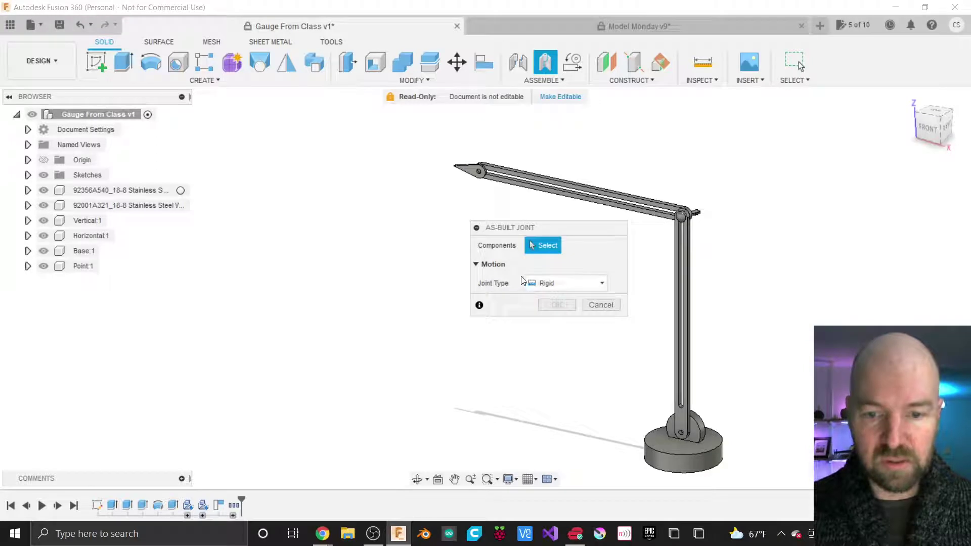
pyautogui.click(560, 284)
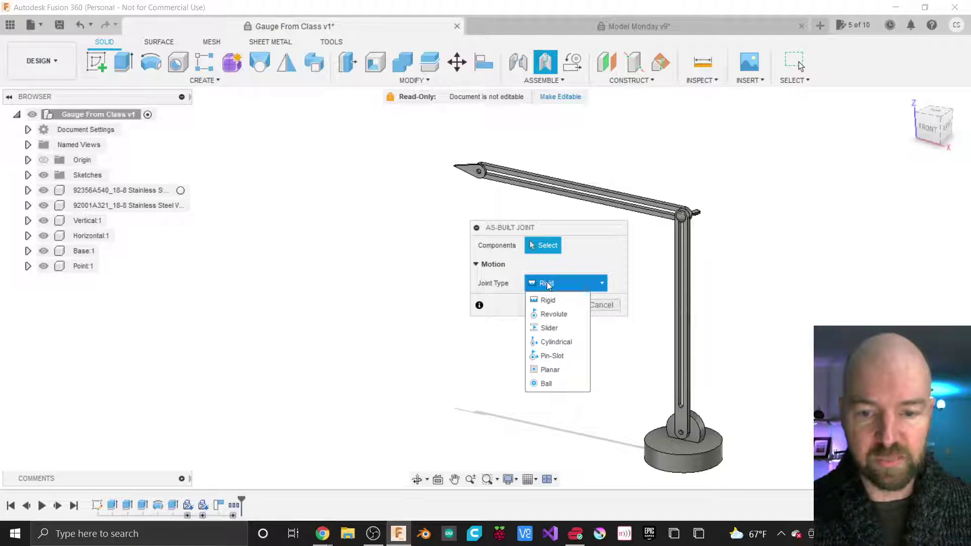
pyautogui.click(553, 314)
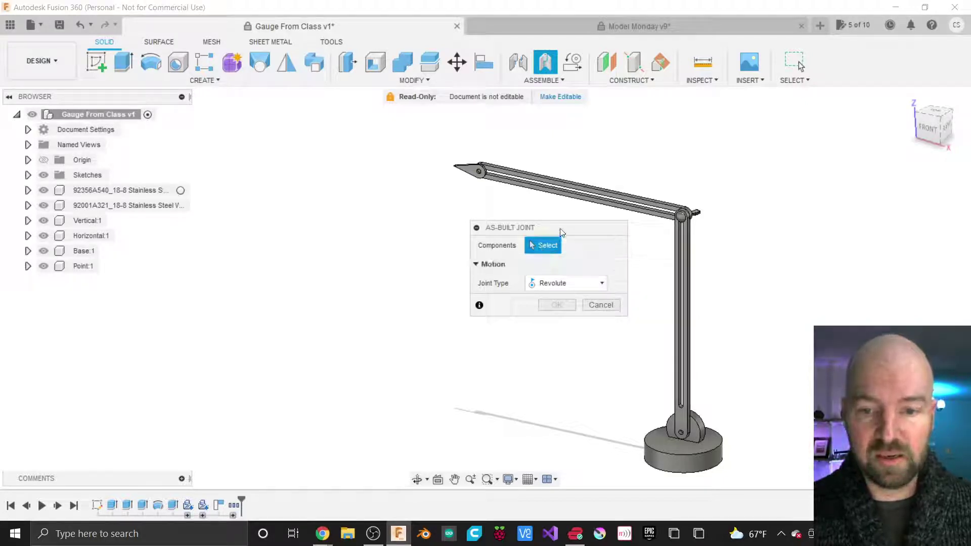
pyautogui.moveTo(560, 232); pyautogui.dragTo(560, 278)
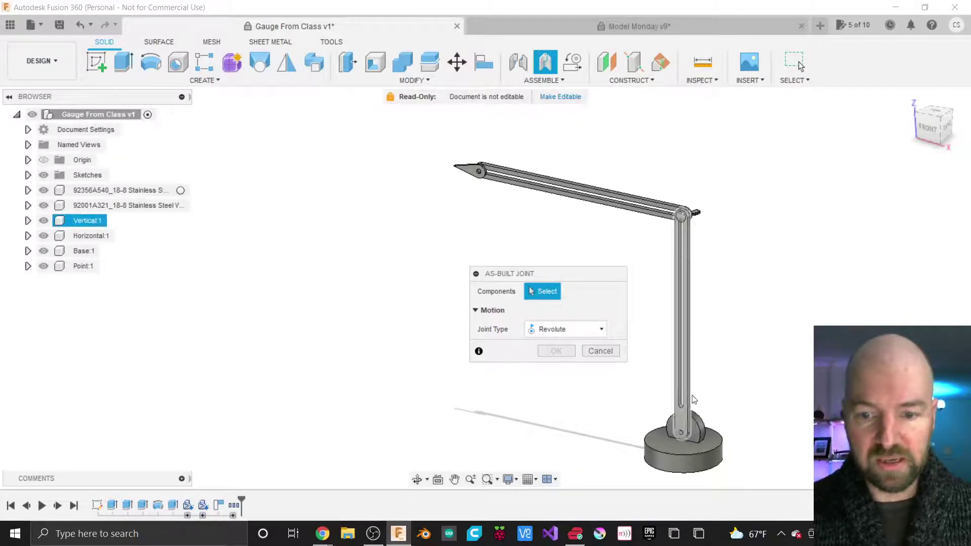
# Step: Try the revolute joint with the Vertical and Base components, snapped to the pivot hole at the arm's foot, and preview its motion
pyautogui.scroll(5, 690, 400)
pyautogui.scroll(-5, 670, 223)
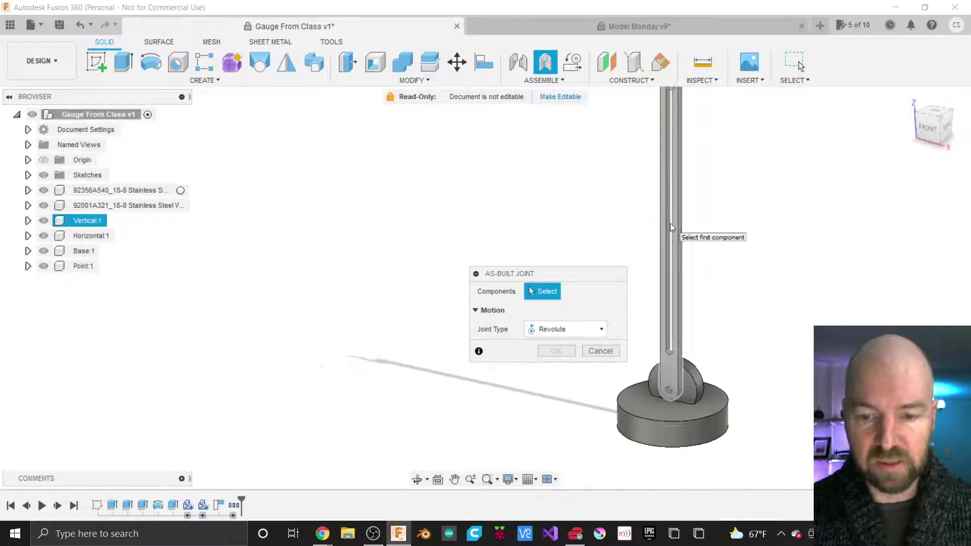
pyautogui.scroll(5, 657, 378)
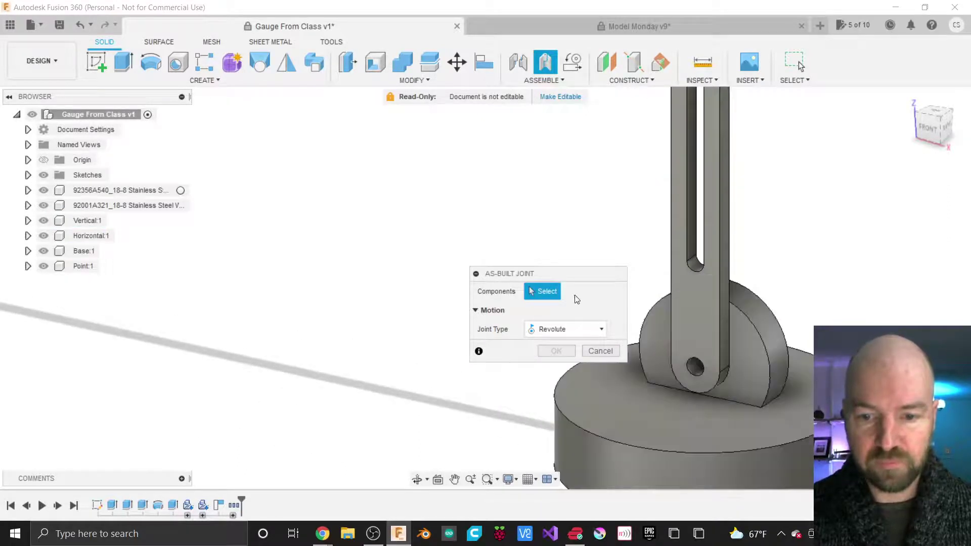
pyautogui.moveTo(568, 274); pyautogui.dragTo(447, 222)
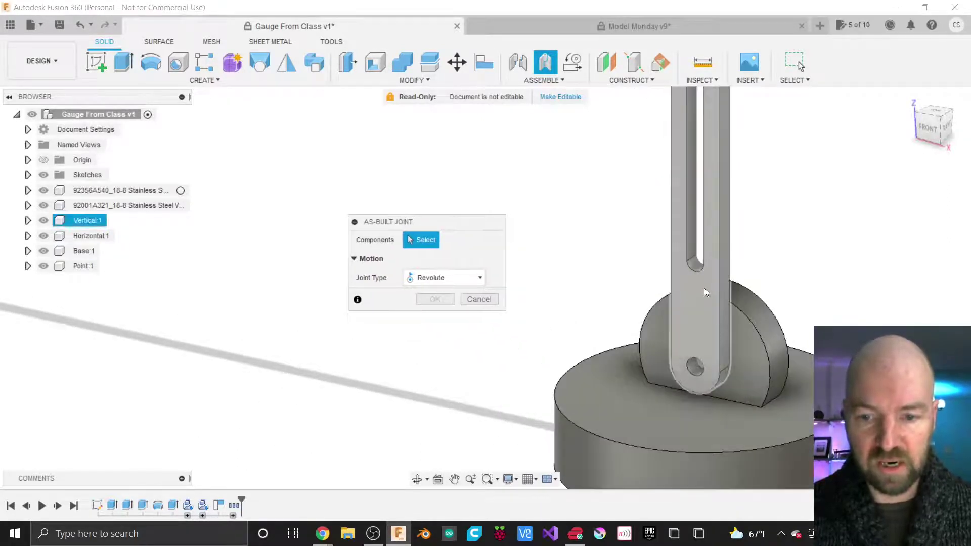
pyautogui.click(704, 287)
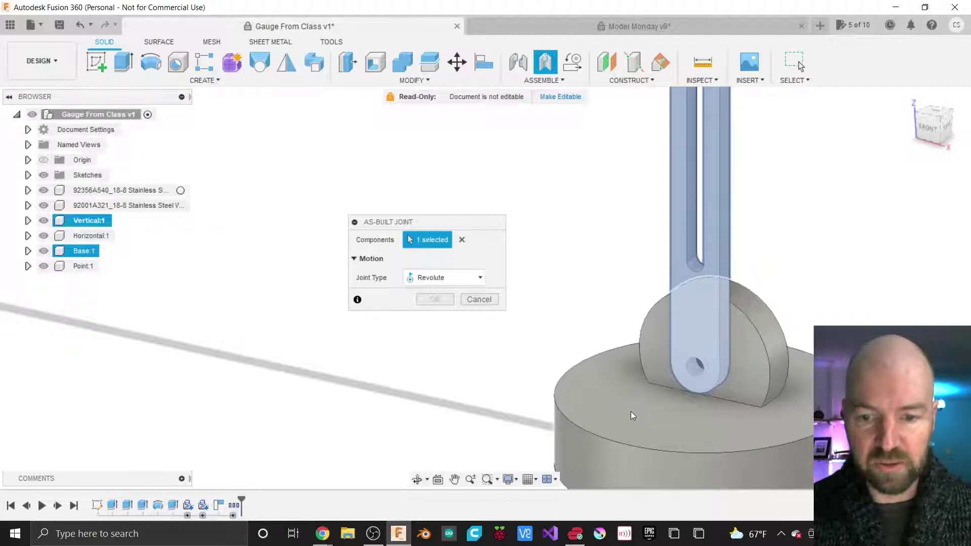
pyautogui.click(620, 402)
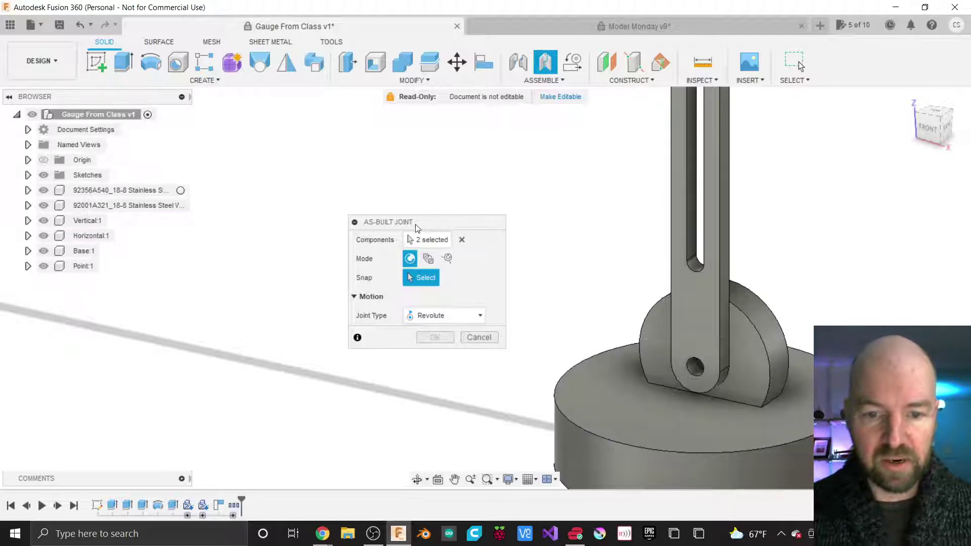
pyautogui.moveTo(414, 219); pyautogui.dragTo(438, 217)
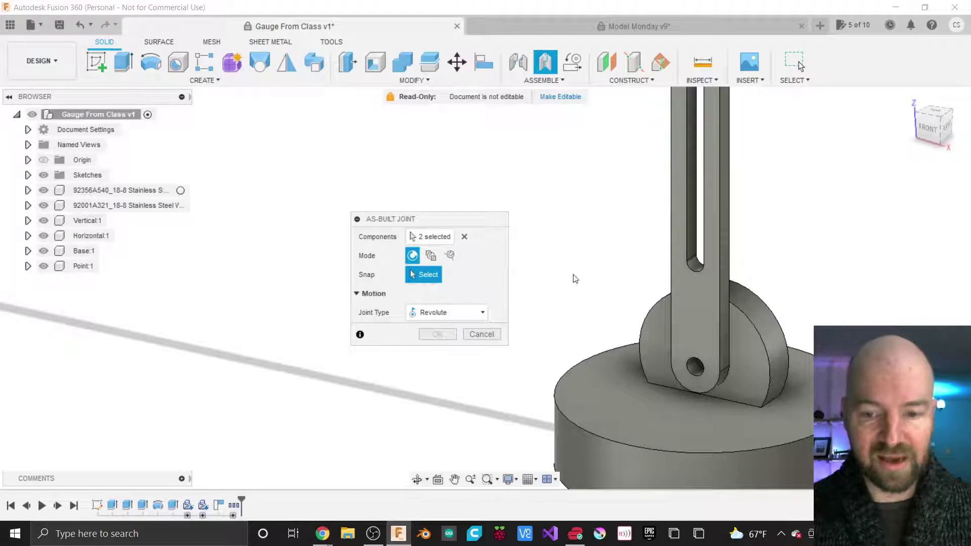
pyautogui.click(694, 371)
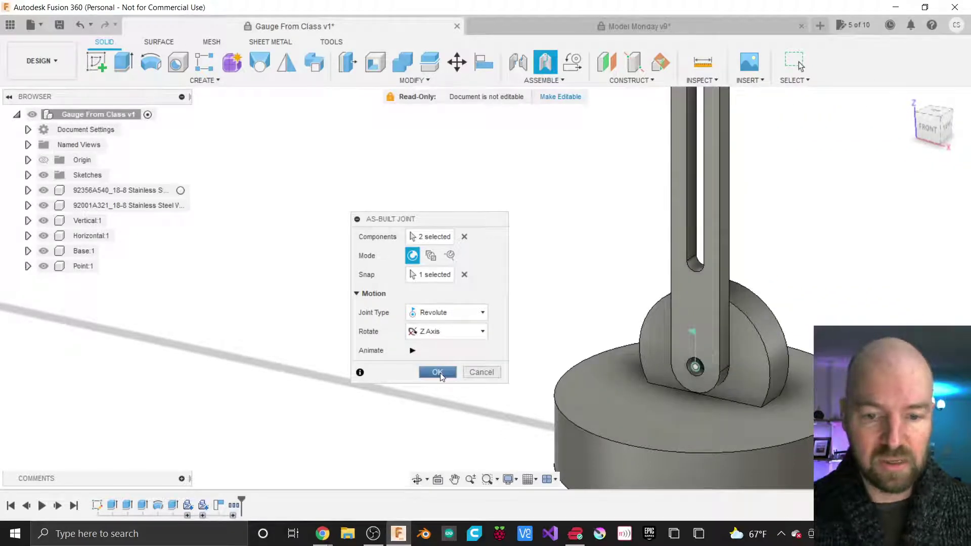
pyautogui.click(412, 351)
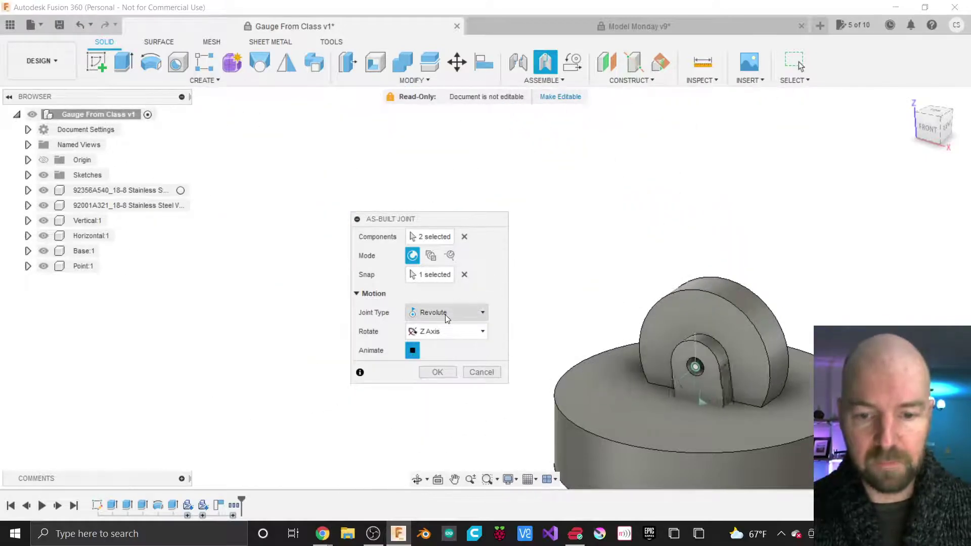
# Step: Clear the joint selections and try the reverse order, Base before Vertical, snapped to the same pivot hole
pyautogui.click(464, 274)
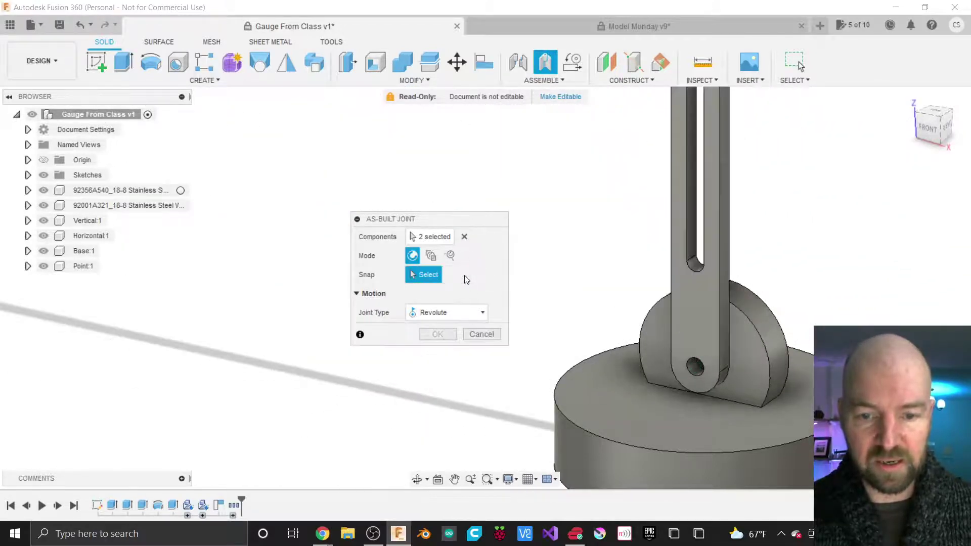
pyautogui.click(464, 236)
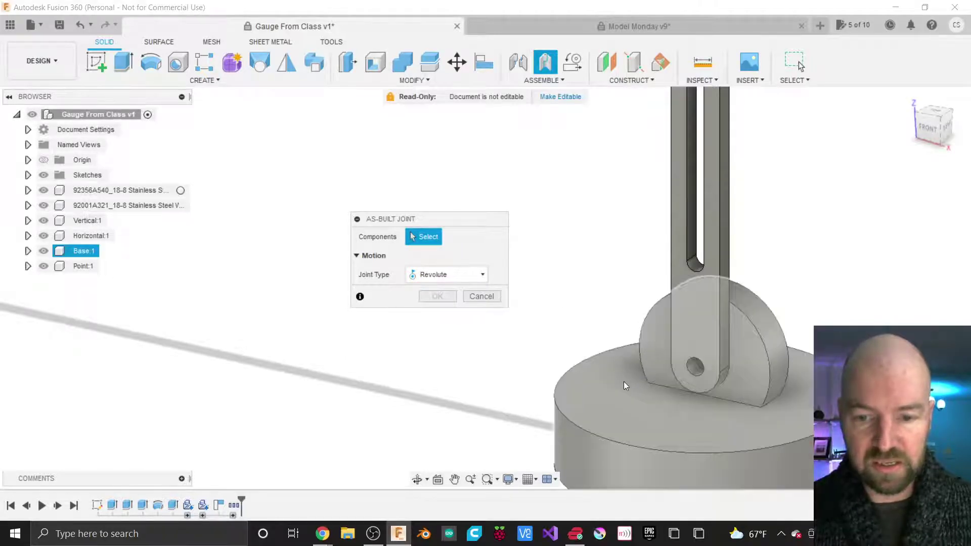
pyautogui.click(624, 382)
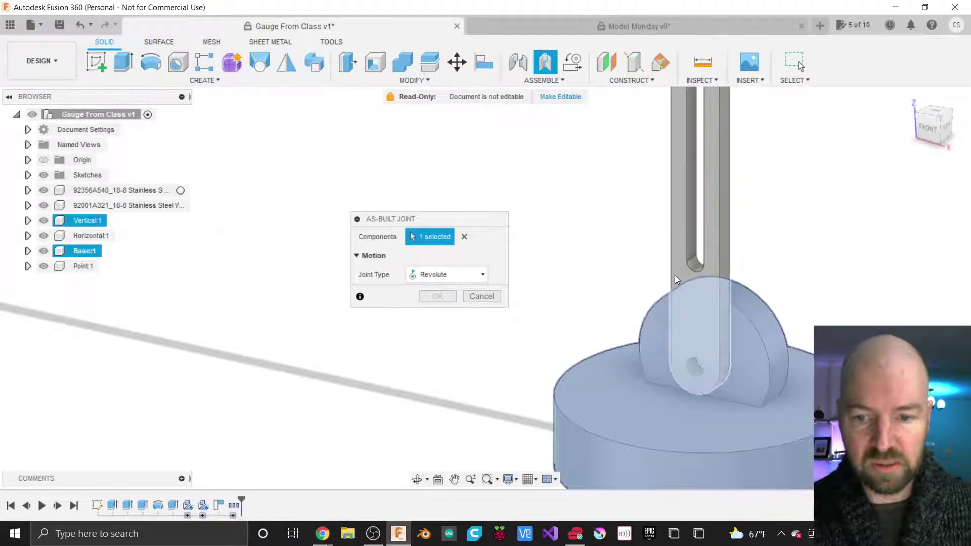
pyautogui.click(675, 276)
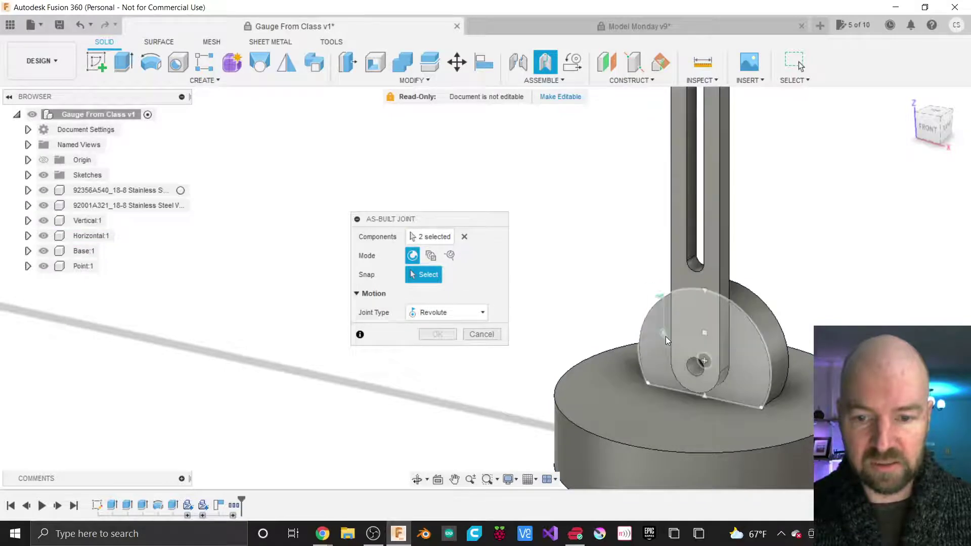
pyautogui.click(698, 369)
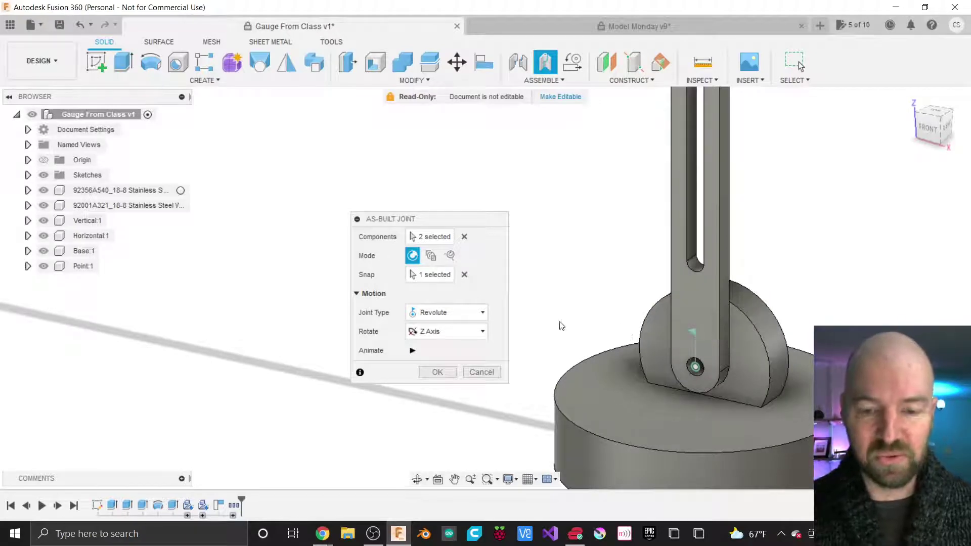
# Step: Reselect Vertical and then Base as the components, snap to the arm's pivot hole centre, and create the revolute as-built joint
pyautogui.click(465, 236)
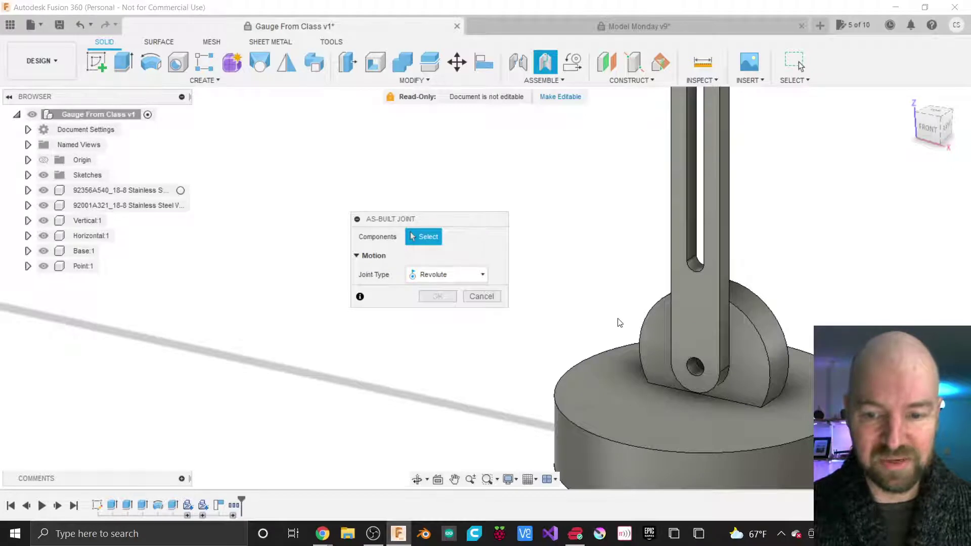
pyautogui.click(684, 322)
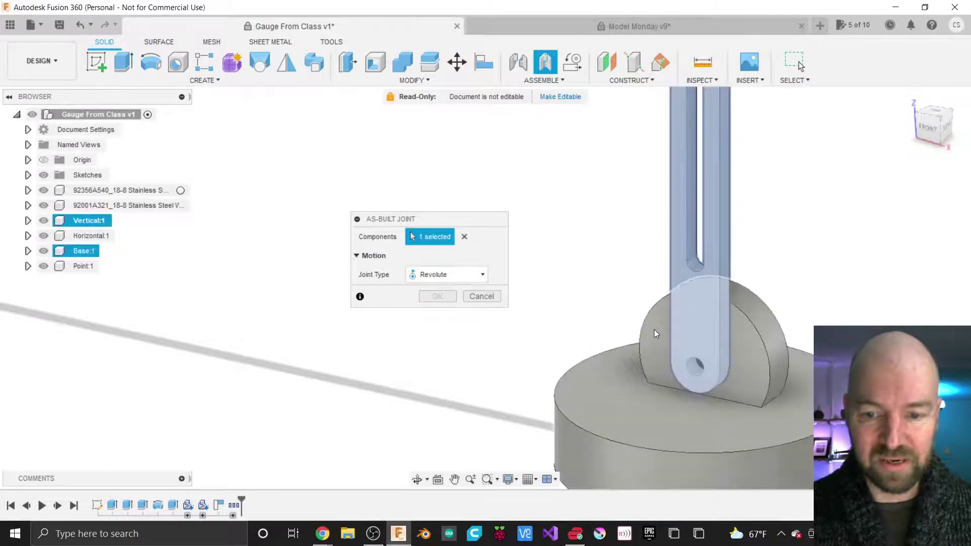
pyautogui.click(654, 329)
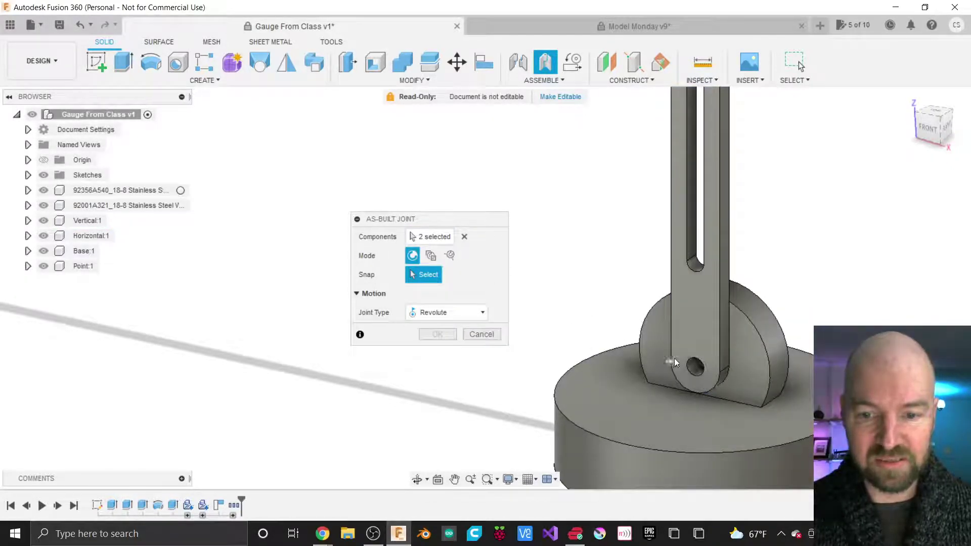
pyautogui.click(695, 369)
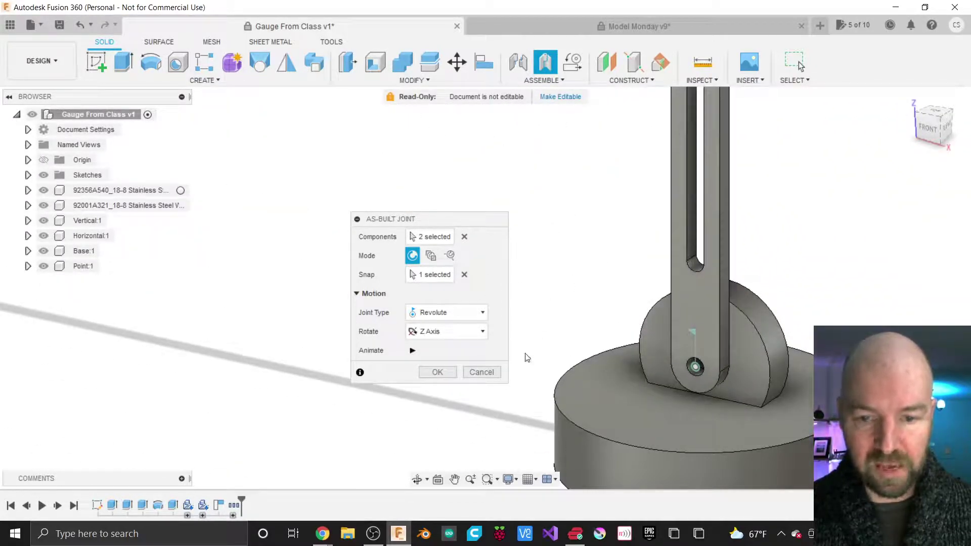
pyautogui.click(438, 372)
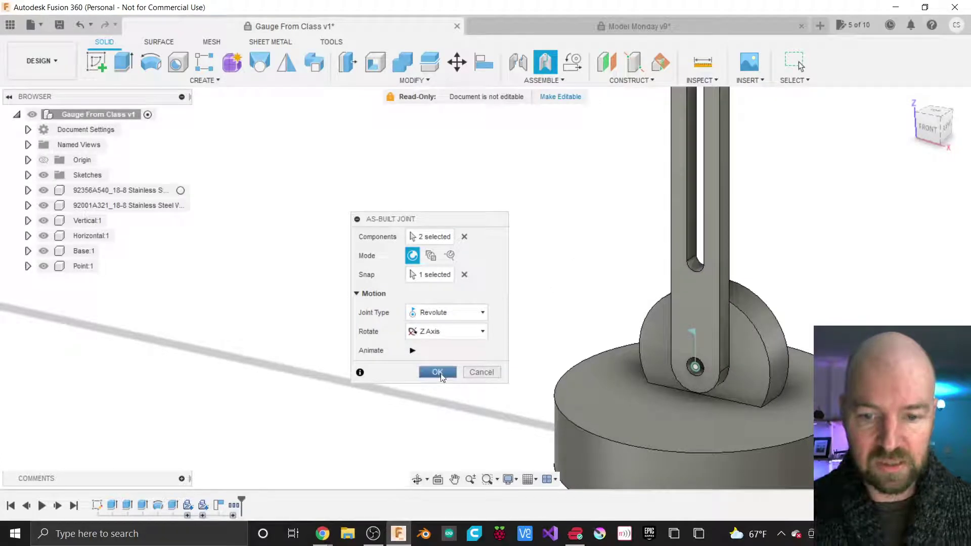
pyautogui.click(439, 373)
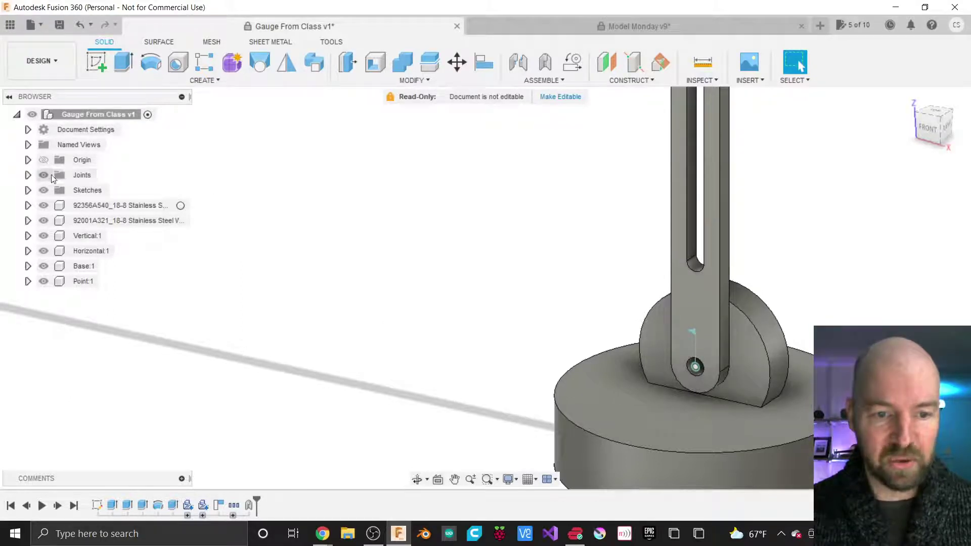
# Step: Rename the new revolute joint in the Joints folder as Base Rotate
pyautogui.click(28, 175)
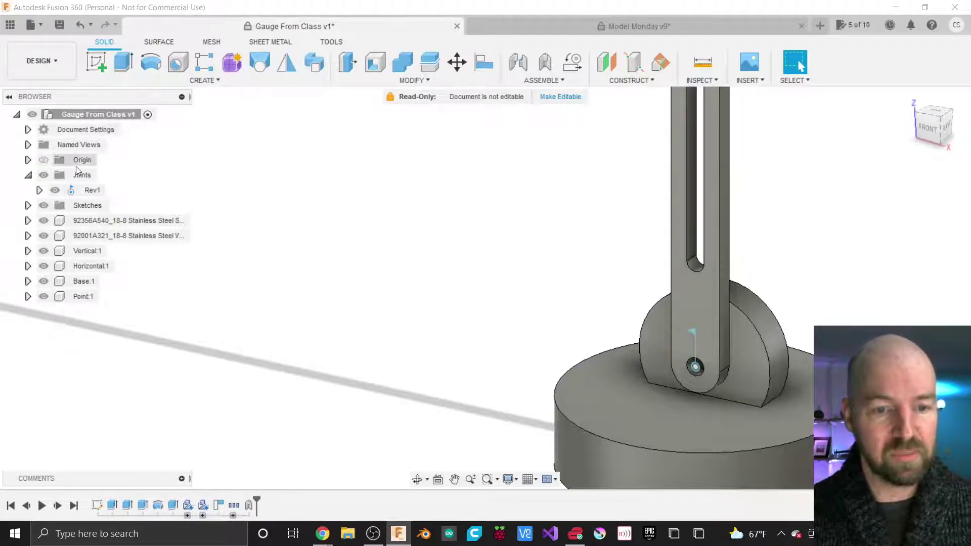
pyautogui.doubleClick(92, 193)
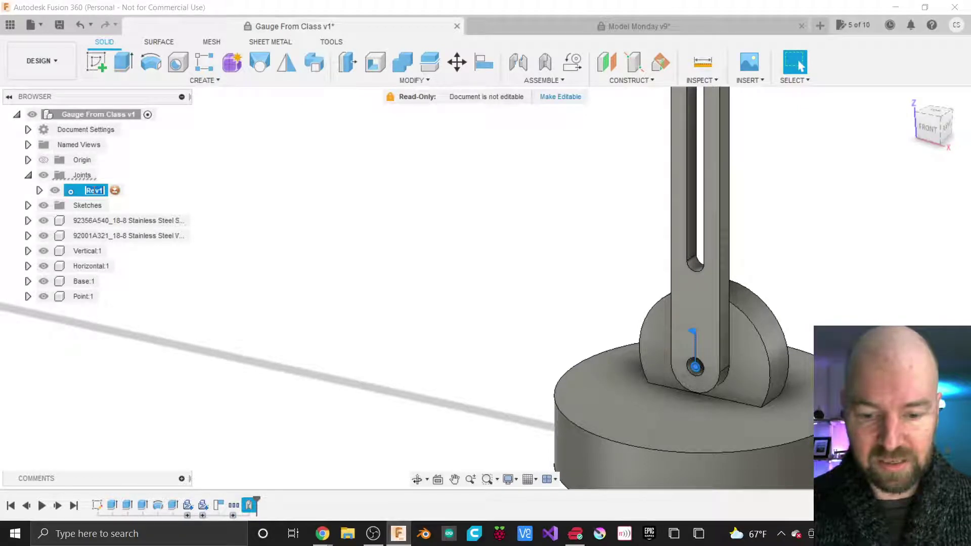
pyautogui.write('Base Rotat')
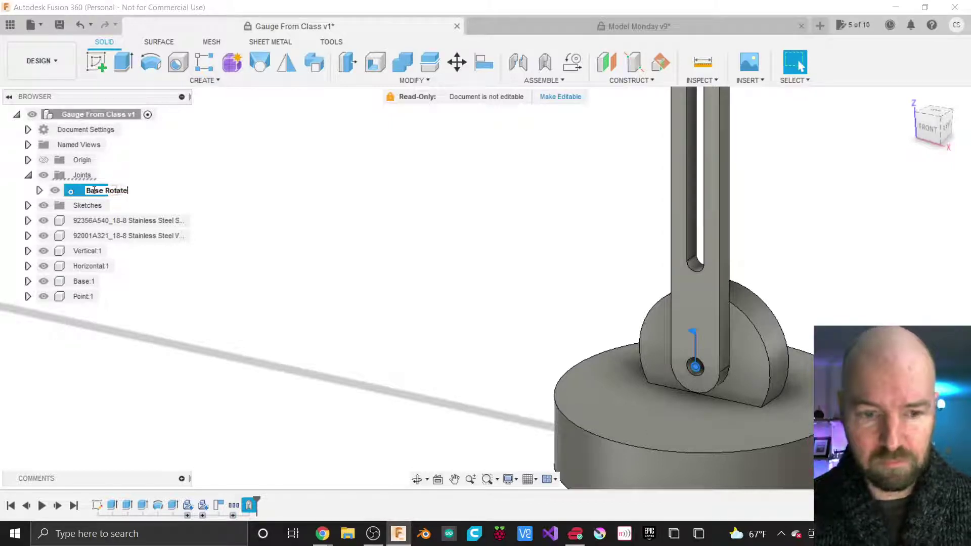
pyautogui.press('Return')
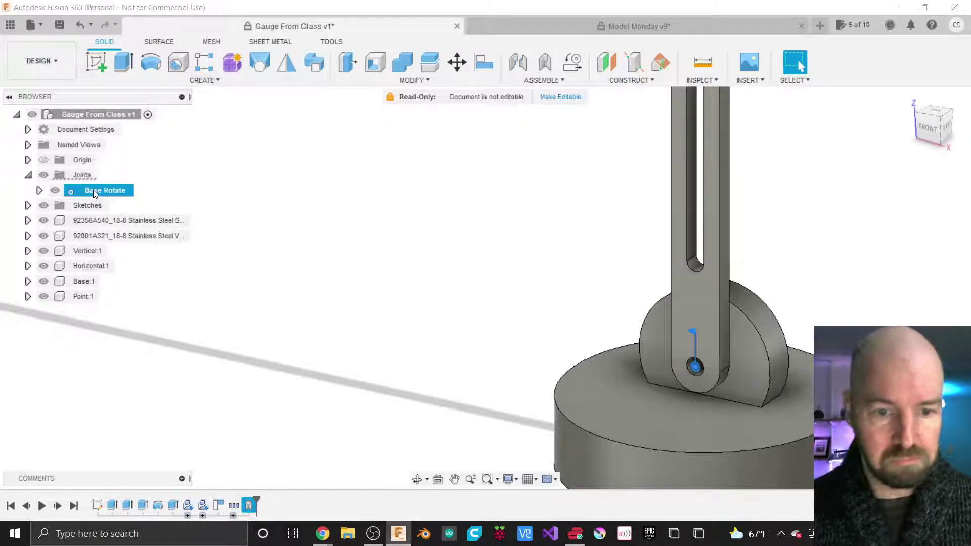
pyautogui.click(224, 202)
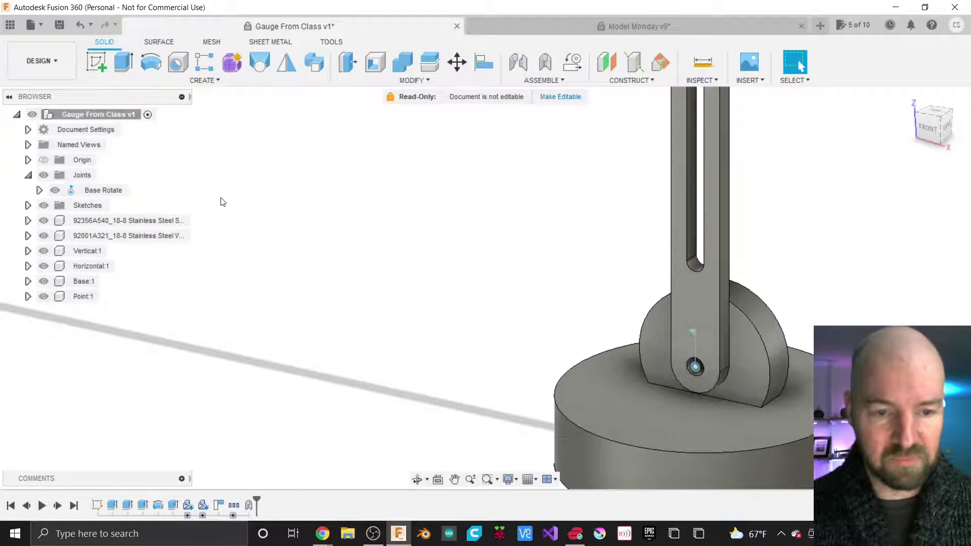
# Step: Expand the Base Rotate joint and test its rotation by swinging the vertical arm slightly off upright
pyautogui.click(96, 192)
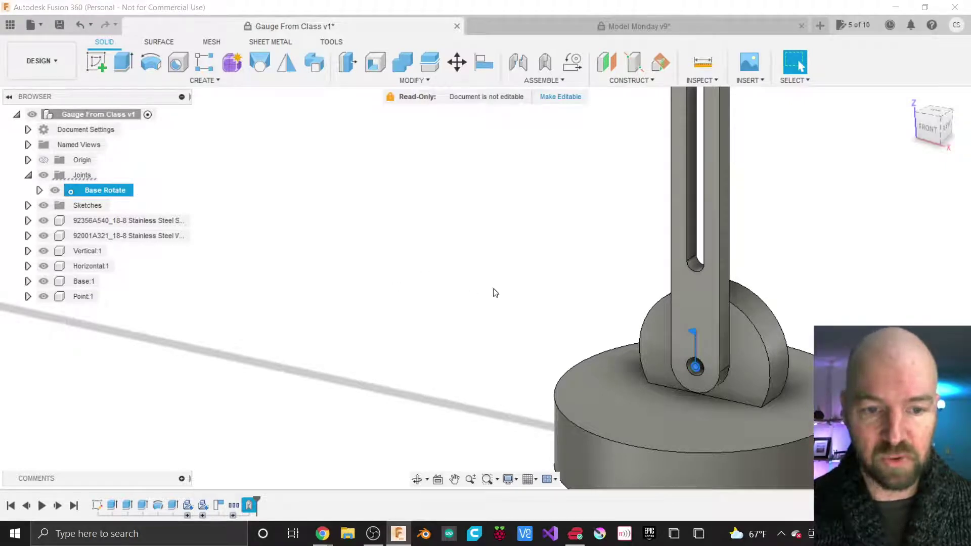
pyautogui.click(39, 191)
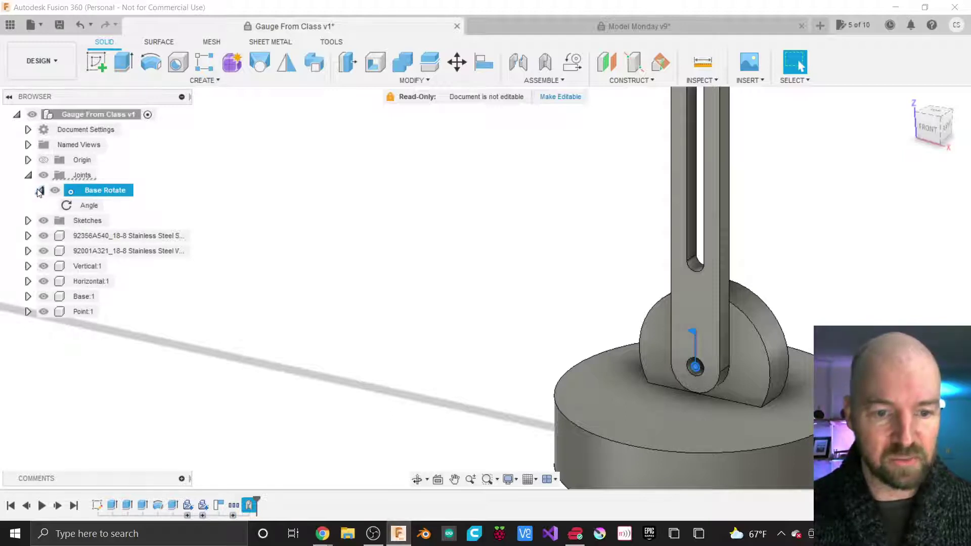
pyautogui.moveTo(75, 206)
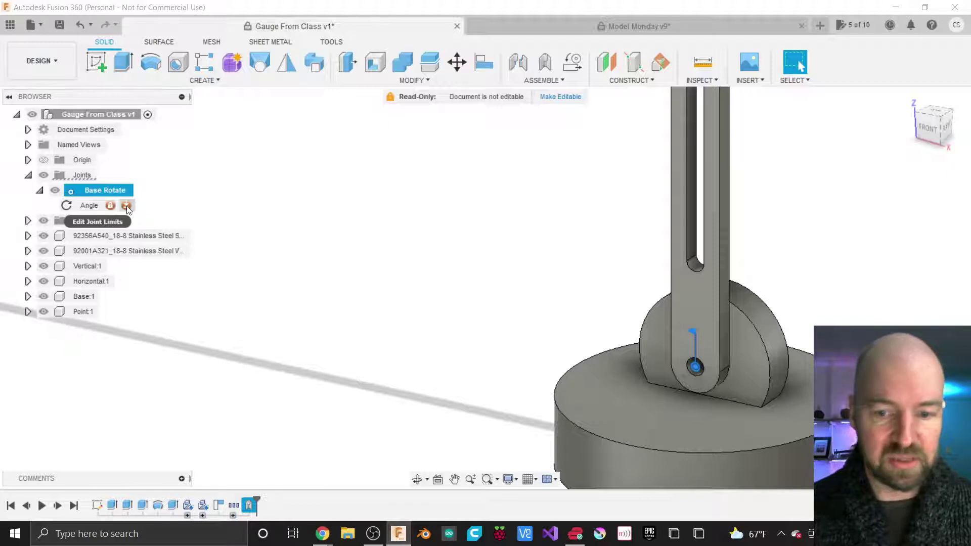
pyautogui.click(694, 334)
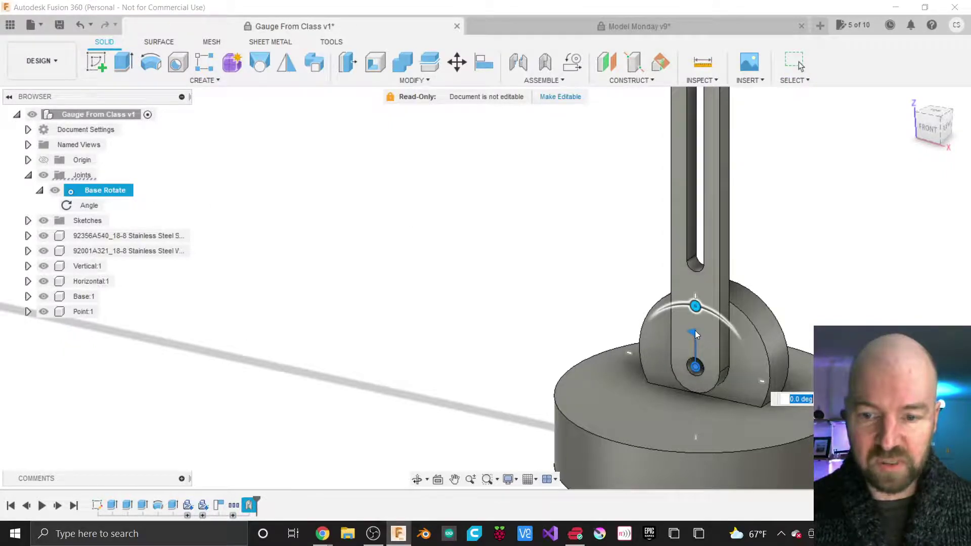
pyautogui.moveTo(695, 306)
pyautogui.mouseDown()
pyautogui.moveTo(646, 321)
pyautogui.moveTo(640, 342)
pyautogui.moveTo(627, 328)
pyautogui.moveTo(694, 301)
pyautogui.moveTo(748, 356)
pyautogui.moveTo(694, 301)
pyautogui.moveTo(627, 322)
pyautogui.moveTo(615, 415)
pyautogui.moveTo(593, 349)
pyautogui.moveTo(603, 388)
pyautogui.moveTo(615, 389)
pyautogui.moveTo(657, 310)
pyautogui.moveTo(690, 305)
pyautogui.mouseUp()
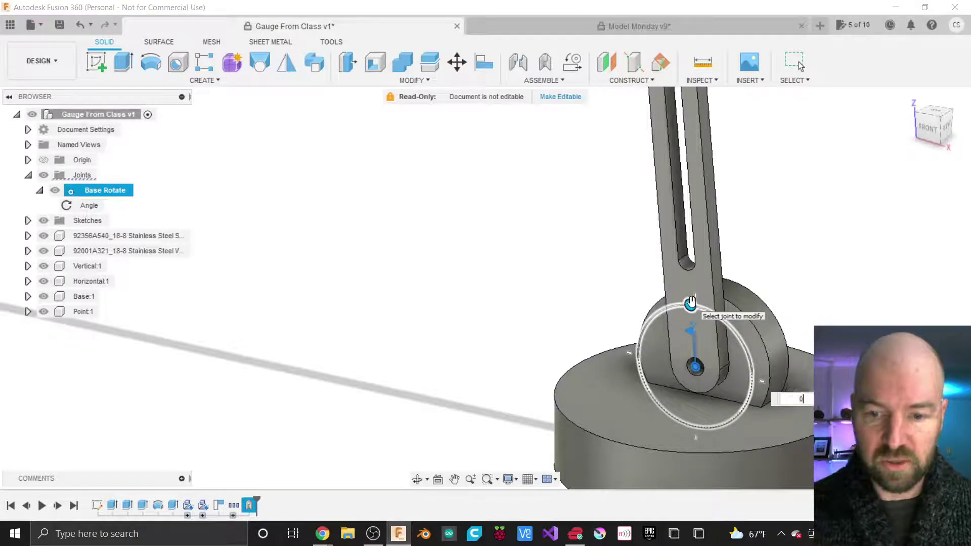
pyautogui.press('Escape')
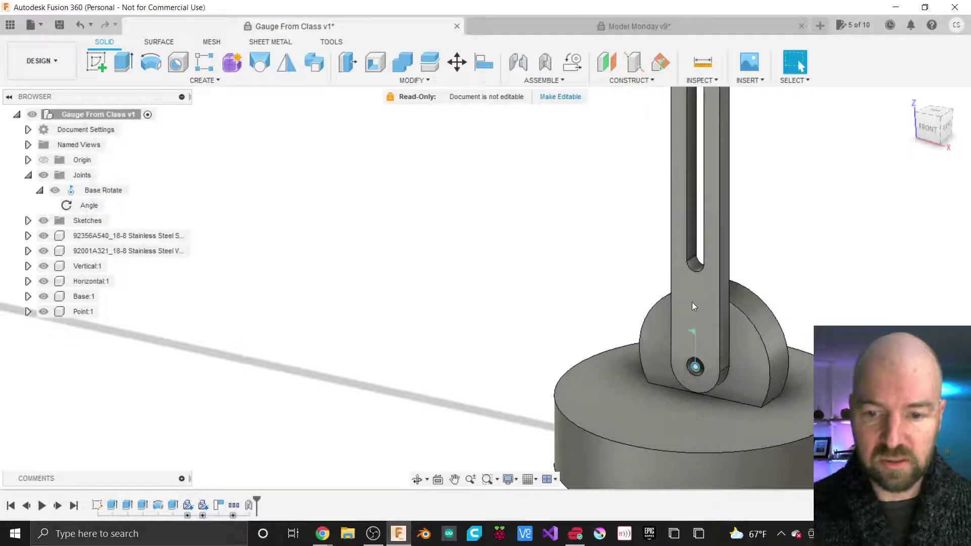
# Step: Enable the Base Rotate joint's minimum and maximum rotation limits and set them to -90 and 90 degrees
pyautogui.click(119, 191)
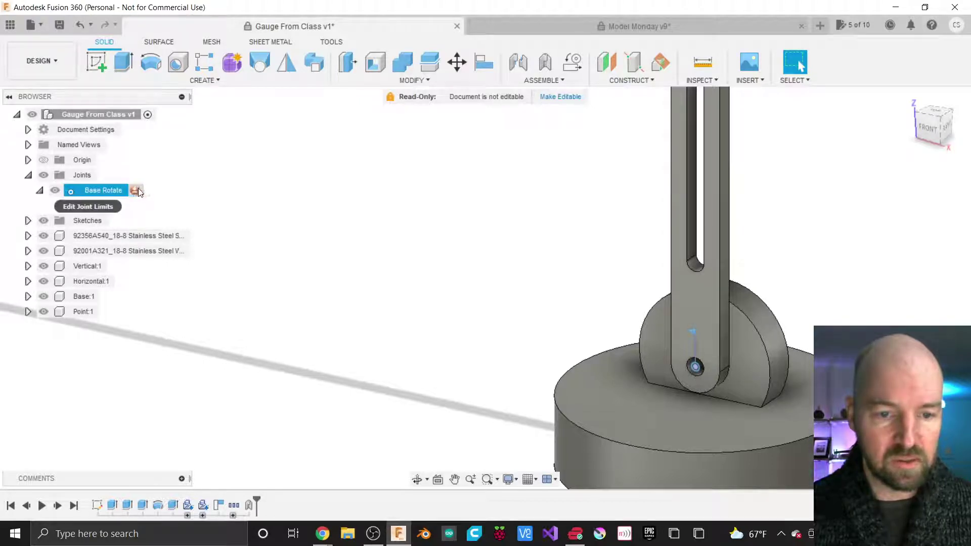
pyautogui.rightClick(113, 193)
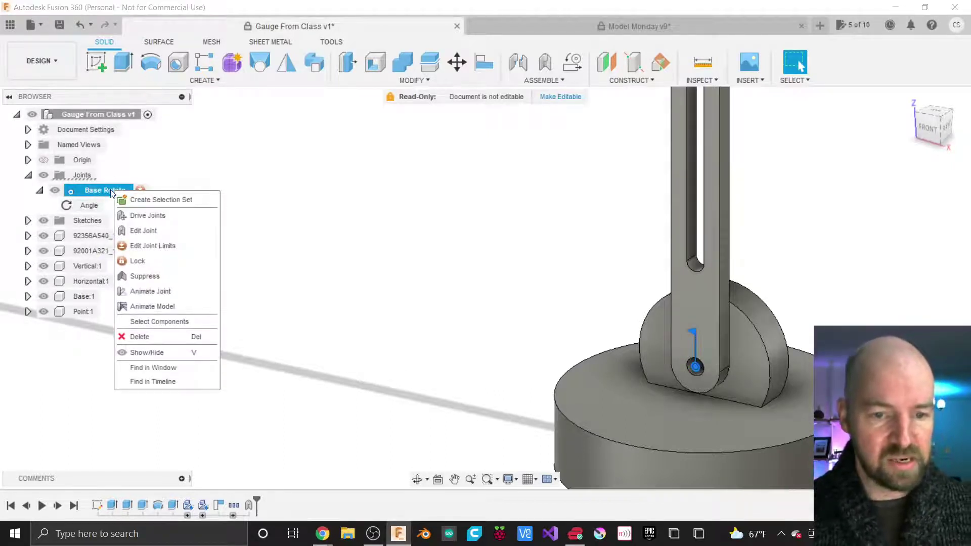
pyautogui.click(149, 246)
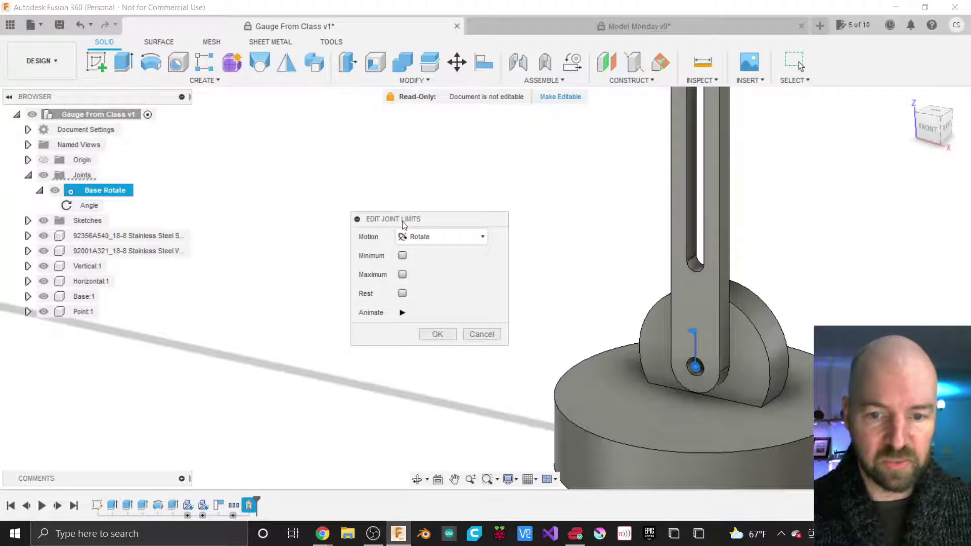
pyautogui.moveTo(404, 221); pyautogui.dragTo(410, 201)
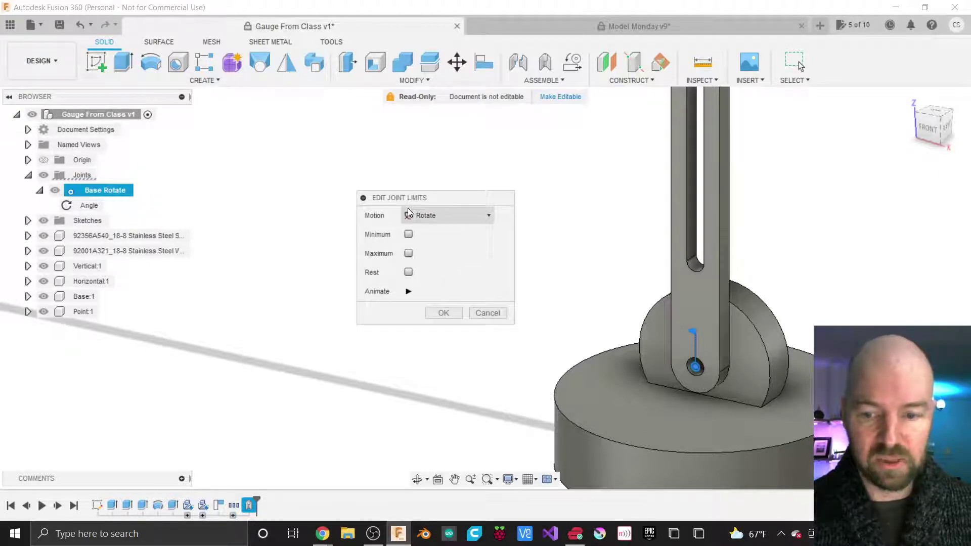
pyautogui.click(408, 234)
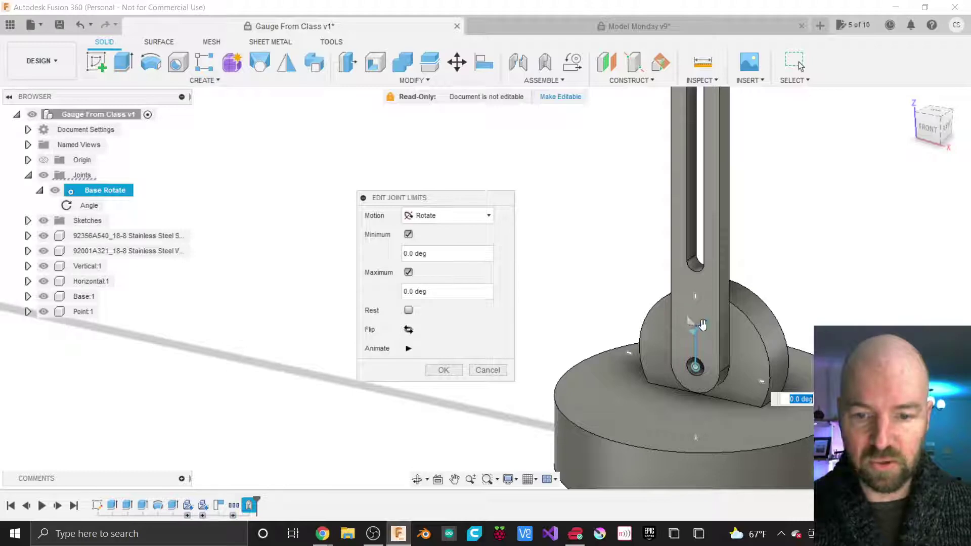
pyautogui.moveTo(703, 324); pyautogui.dragTo(743, 387)
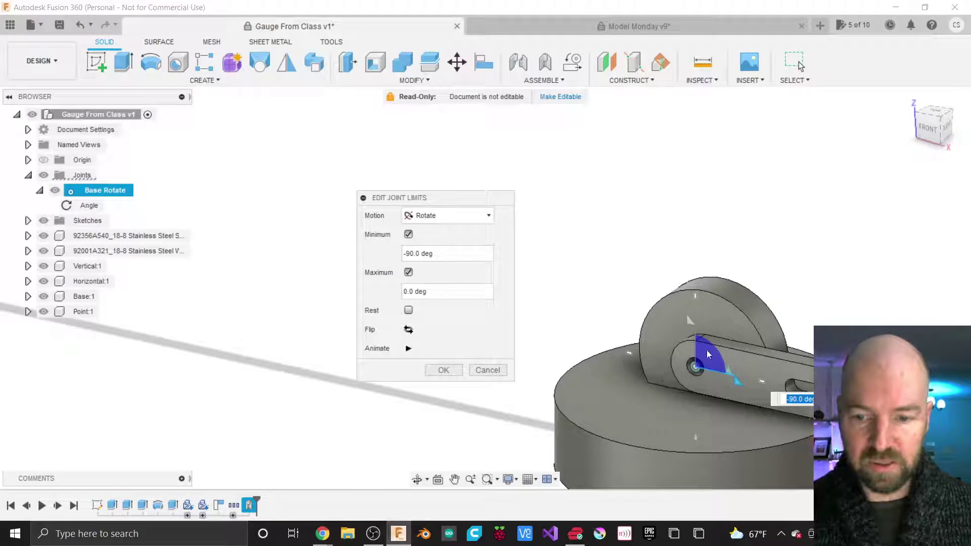
pyautogui.moveTo(691, 321); pyautogui.dragTo(637, 361)
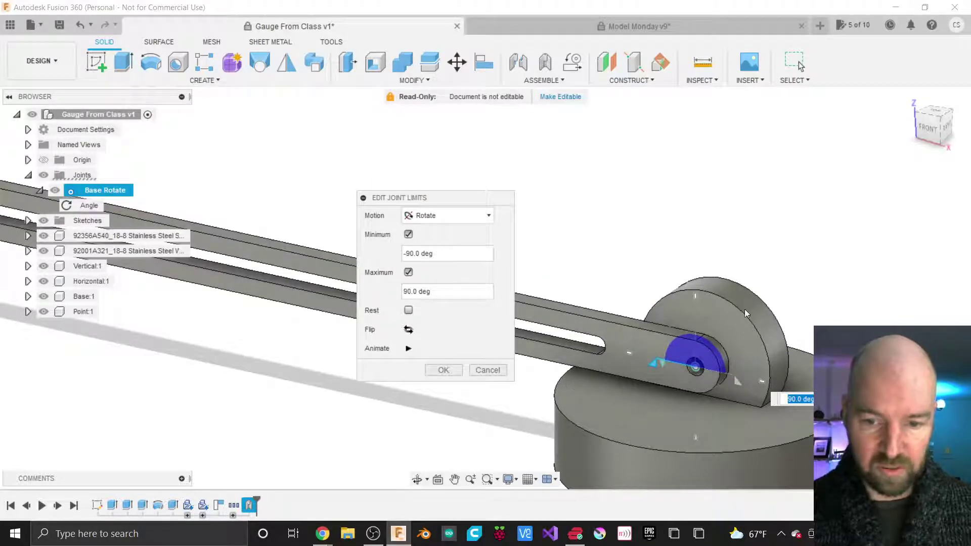
# Step: From the front view, try maximum limits of 91 and 93 degrees, settling on 93.5 degrees where the arm meets the base's edge
pyautogui.click(922, 133)
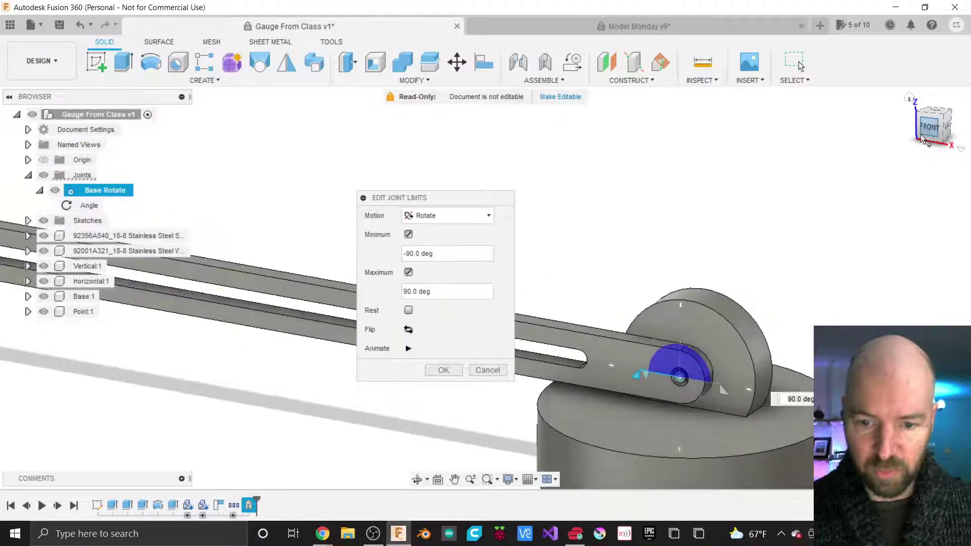
pyautogui.scroll(5, 585, 388)
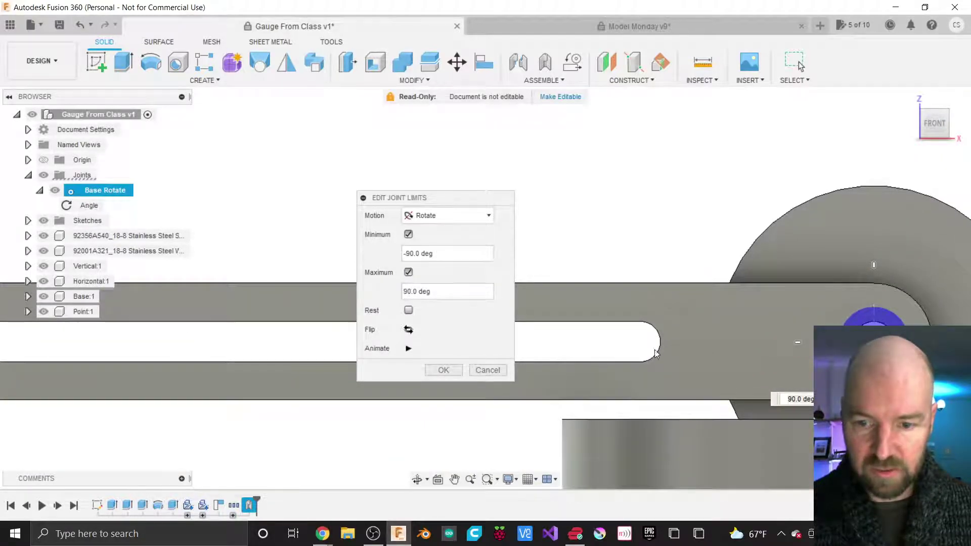
pyautogui.click(797, 399)
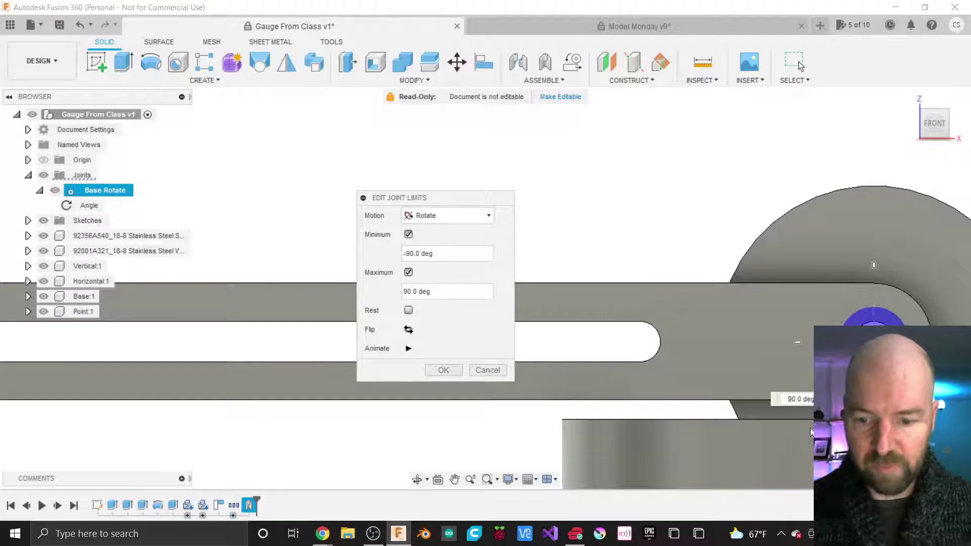
pyautogui.press('BackSpace')
pyautogui.write('1')
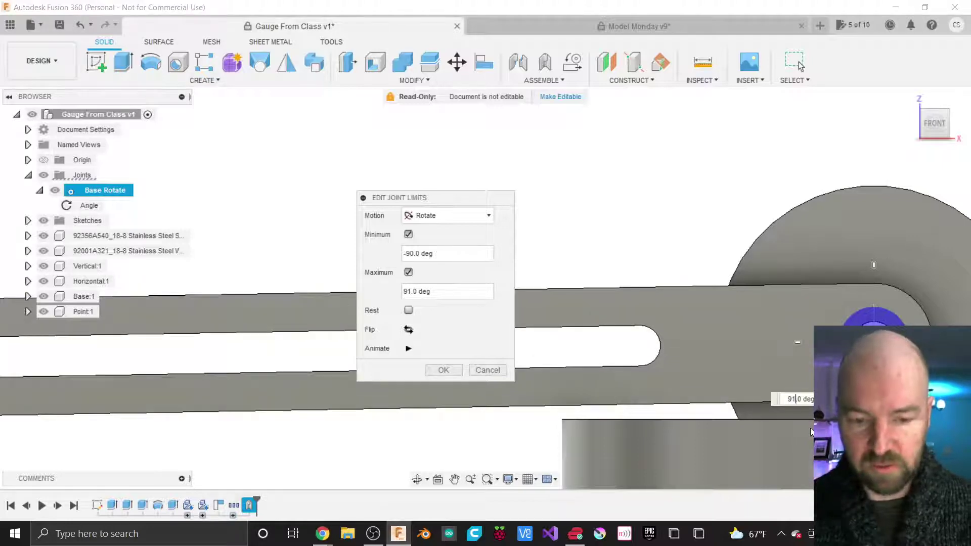
pyautogui.press('BackSpace')
pyautogui.write('3')
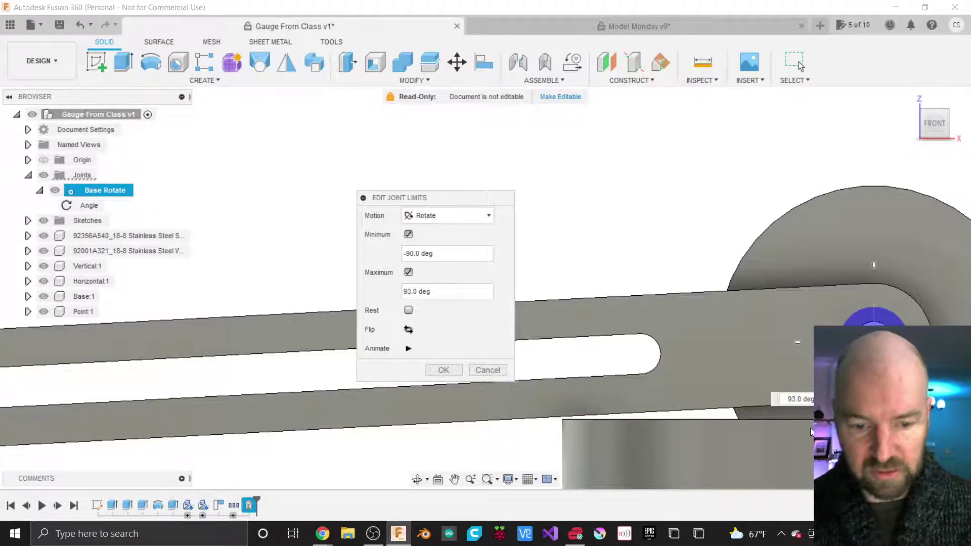
pyautogui.press('BackSpace')
pyautogui.write('5')
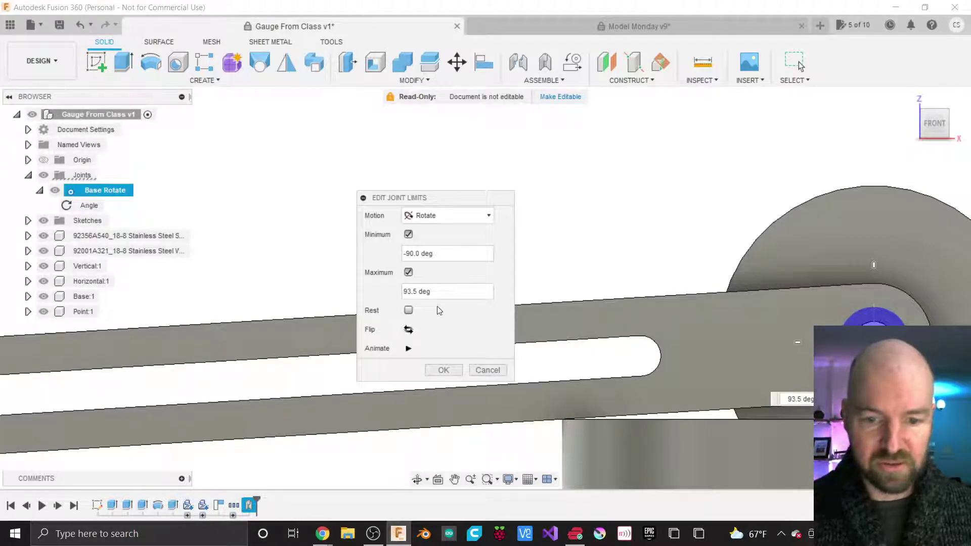
# Step: Try a minimum rotation limit of -95 degrees, checking the arm against the base, and settle on -93.5 degrees
pyautogui.click(447, 255)
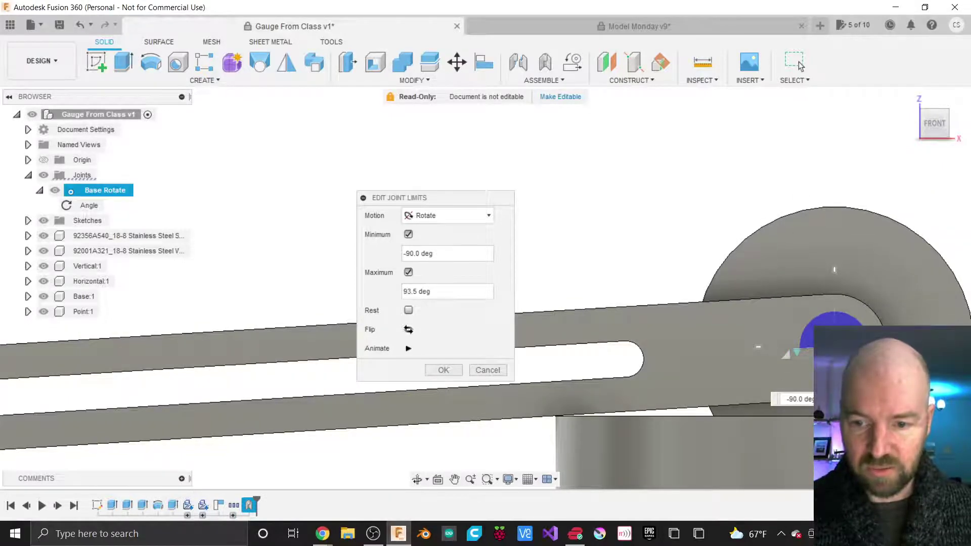
pyautogui.write('-95')
pyautogui.press('Return')
pyautogui.scroll(-4, 547, 405)
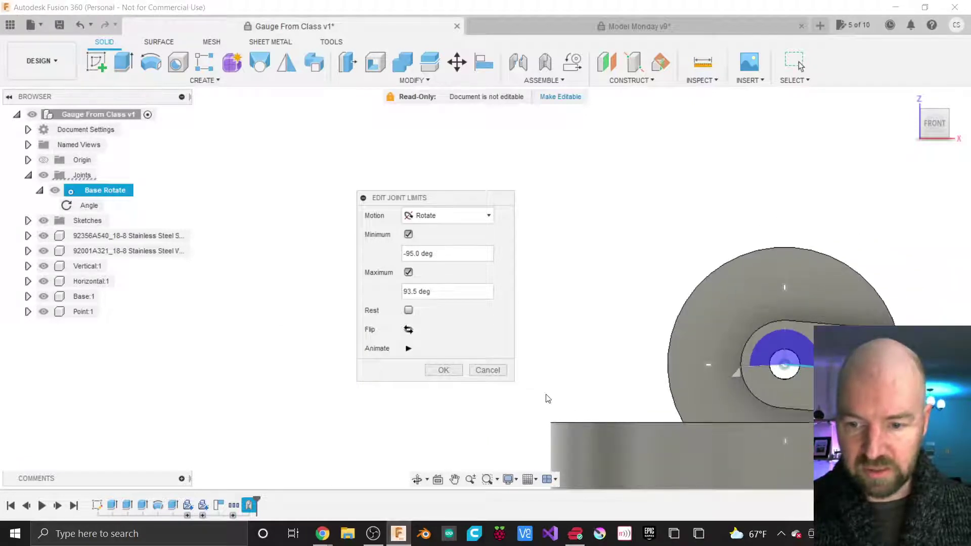
pyautogui.scroll(5, 575, 383)
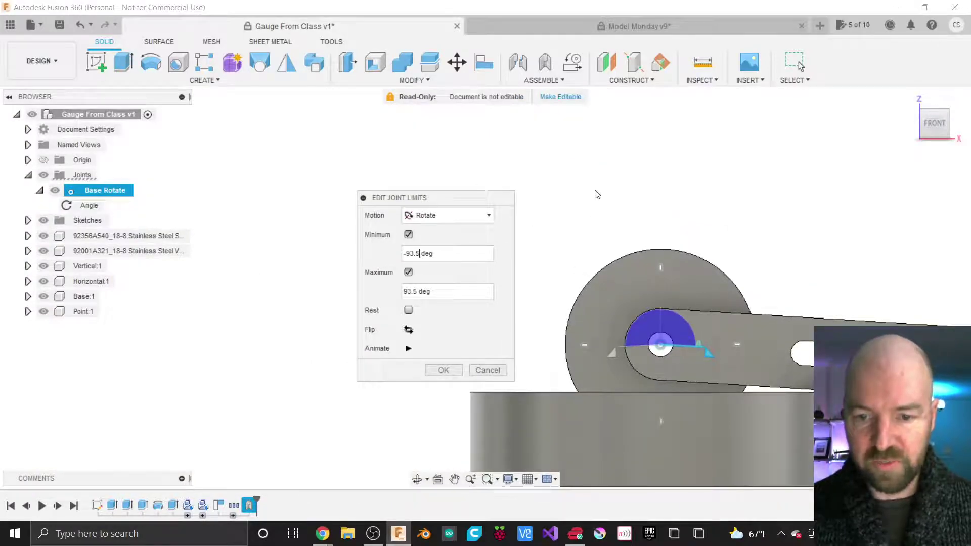
pyautogui.scroll(-2, 596, 192)
# Step: Preview the arm's limited swing with the joint animation and accept the Base Rotate joint limits
pyautogui.moveTo(433, 202); pyautogui.dragTo(350, 213)
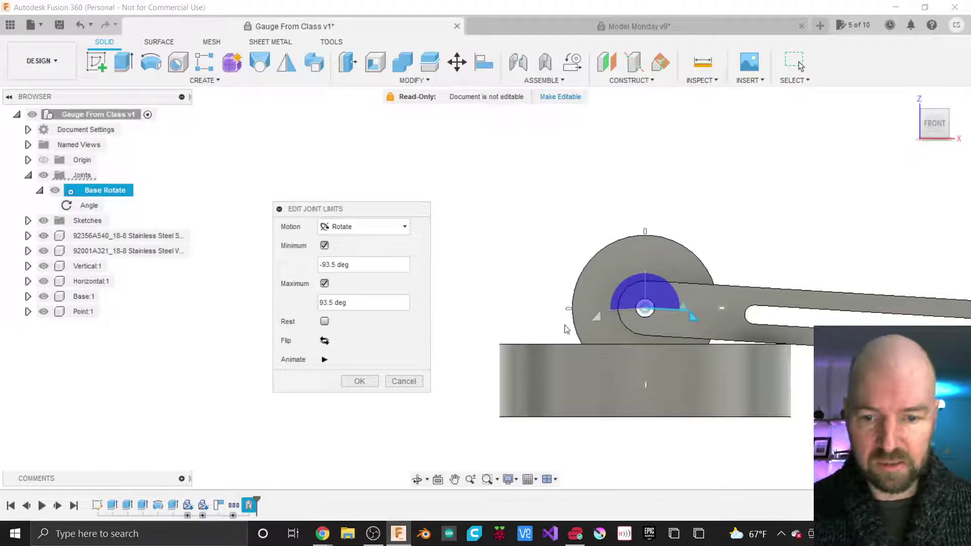
pyautogui.click(324, 360)
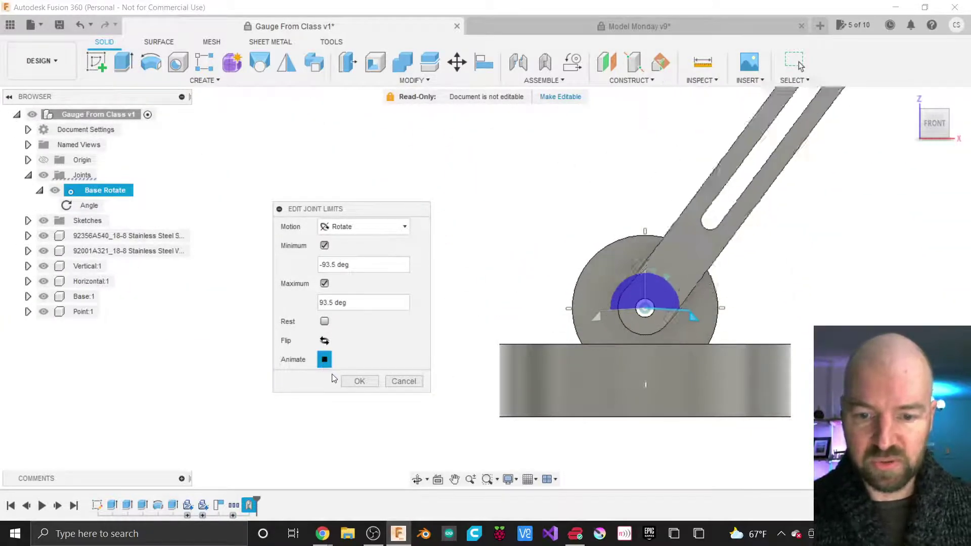
pyautogui.click(360, 380)
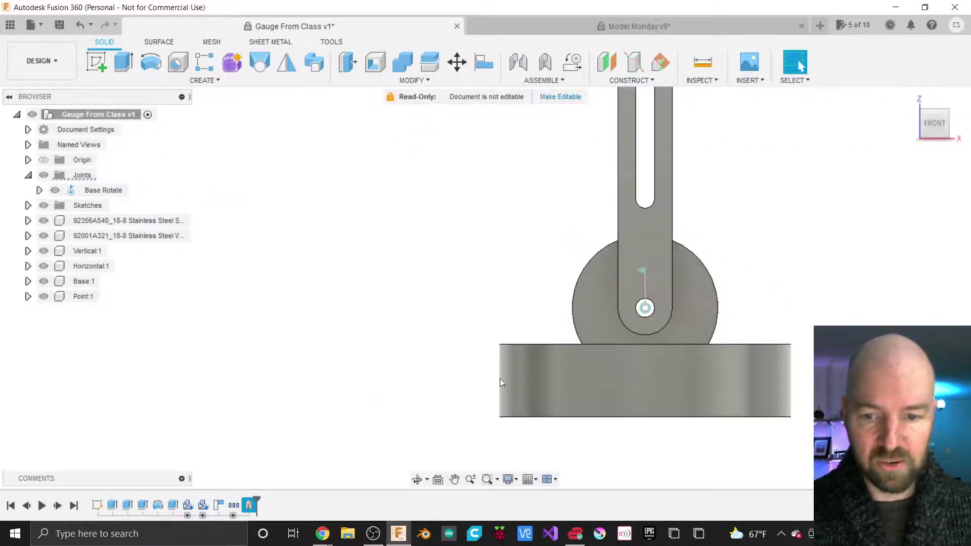
# Step: Drive the Base Rotate joint to both rotation limits and return the arm to upright
pyautogui.keyDown('shift'); pyautogui.moveTo(504, 383); pyautogui.dragTo(623, 320, button='middle'); pyautogui.keyUp('shift')
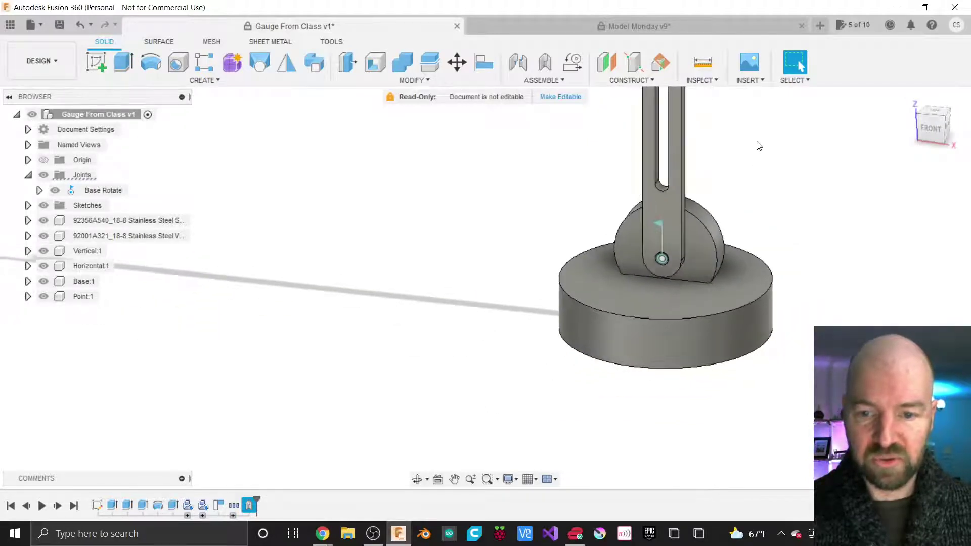
pyautogui.scroll(4, 759, 146)
pyautogui.doubleClick(602, 294)
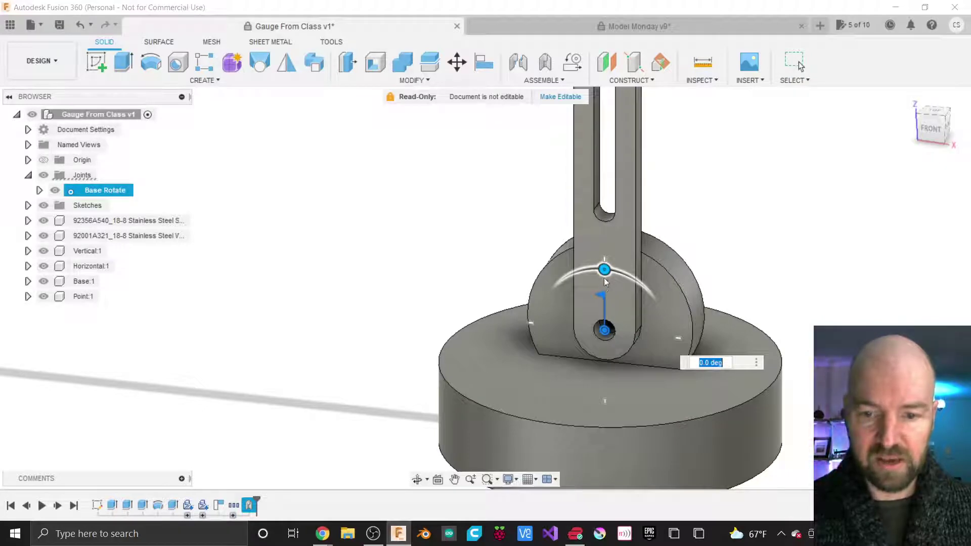
pyautogui.moveTo(605, 269); pyautogui.dragTo(517, 343)
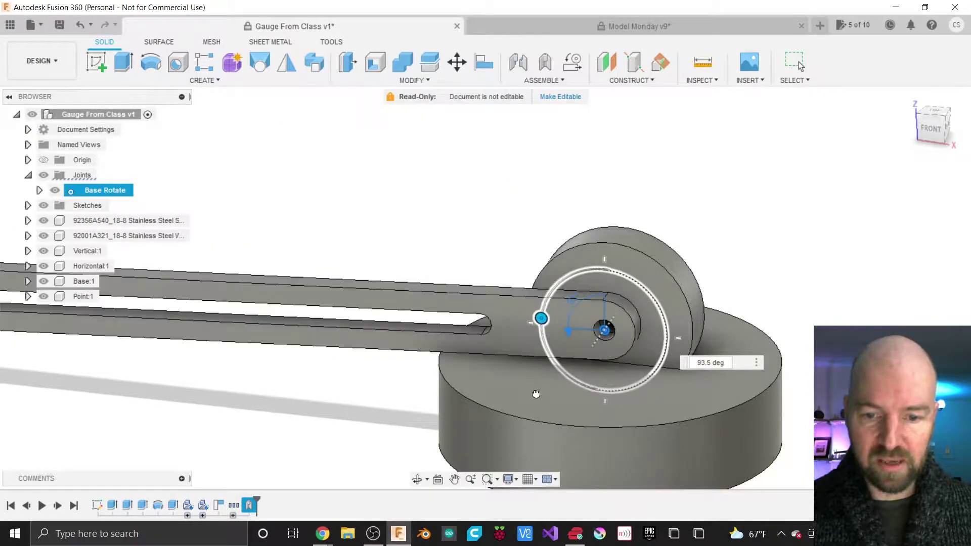
pyautogui.moveTo(541, 318); pyautogui.dragTo(686, 403)
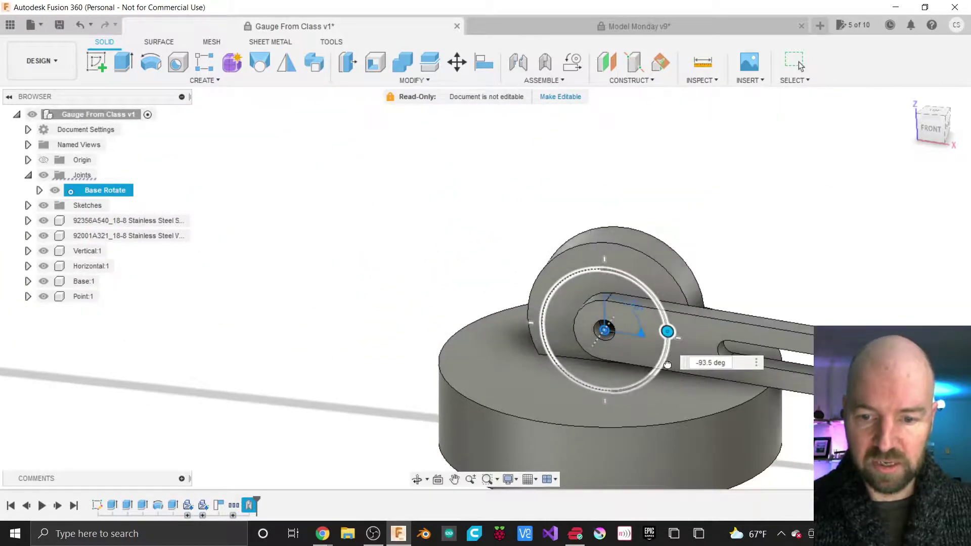
pyautogui.moveTo(667, 332); pyautogui.dragTo(606, 269)
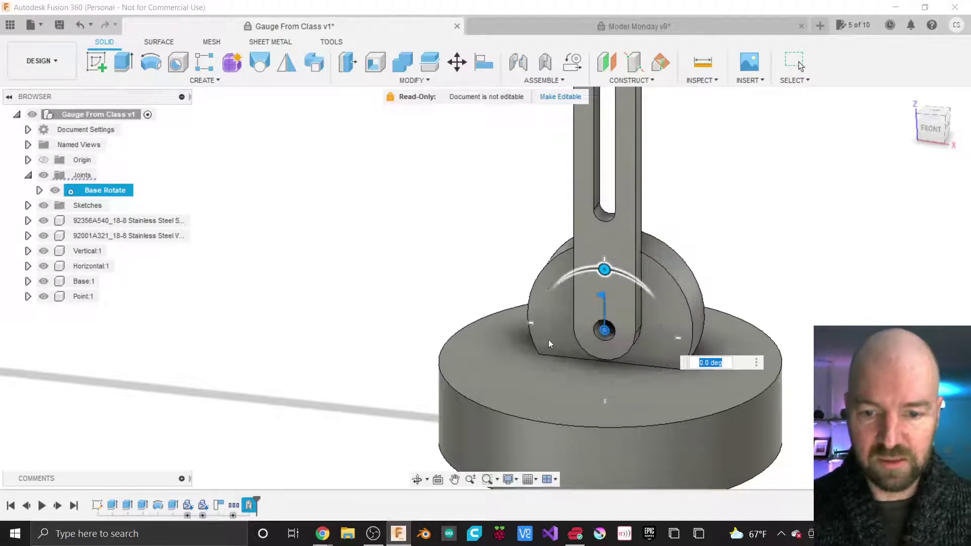
# Step: Drive the Base Rotate joint to an angle of 10 degrees, tilting the vertical arm at its pivot
pyautogui.scroll(-2, 548, 344)
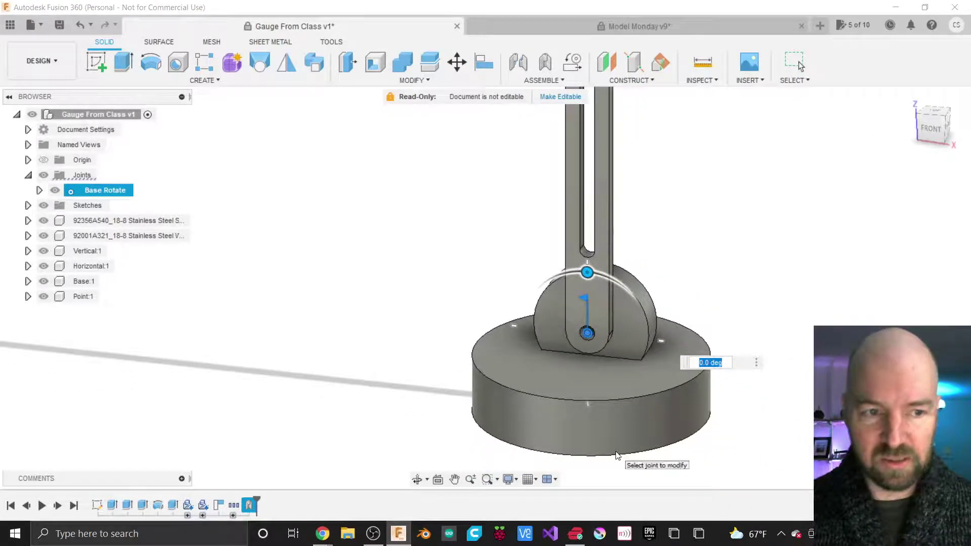
pyautogui.scroll(-4, 616, 455)
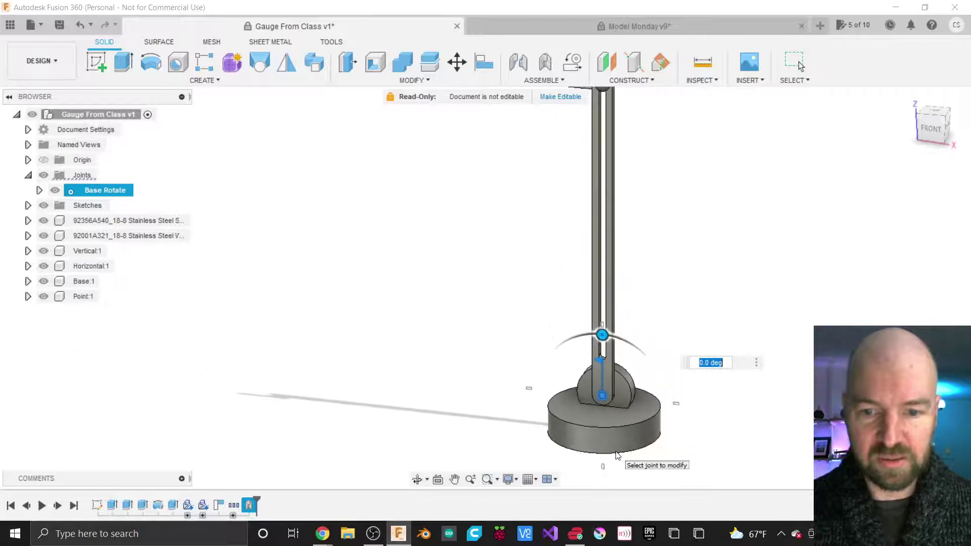
pyautogui.scroll(-3, 616, 456)
pyautogui.scroll(5, 526, 426)
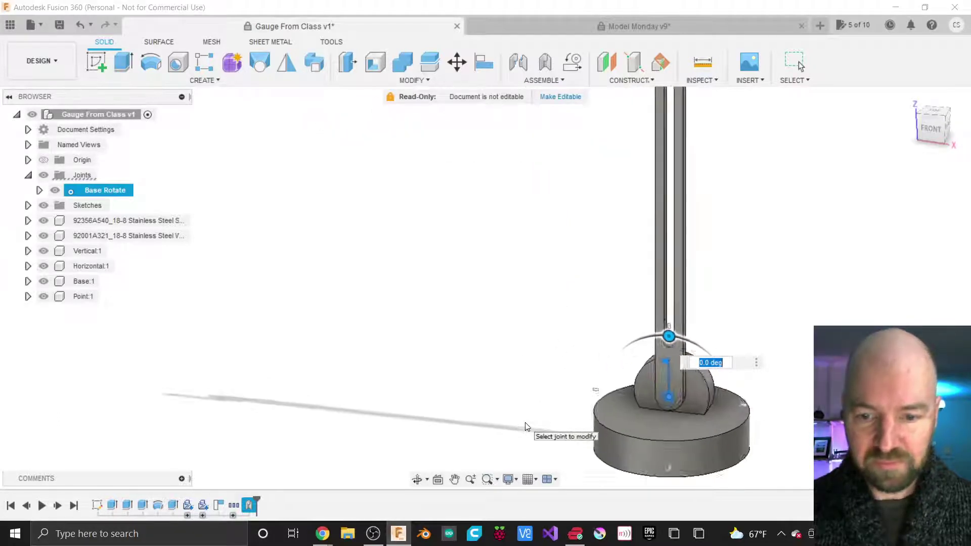
pyautogui.scroll(1, 526, 426)
pyautogui.scroll(5, 757, 400)
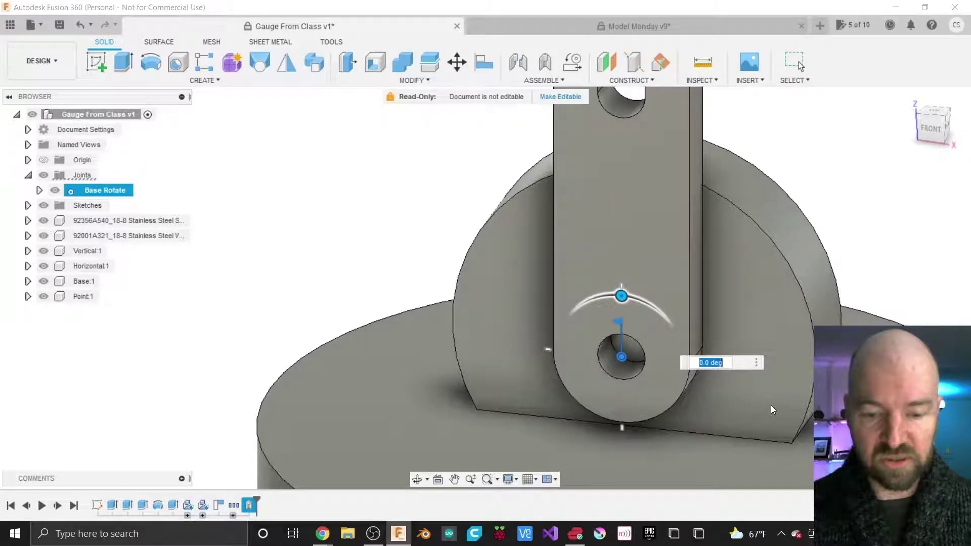
pyautogui.write('10')
pyautogui.press('Return')
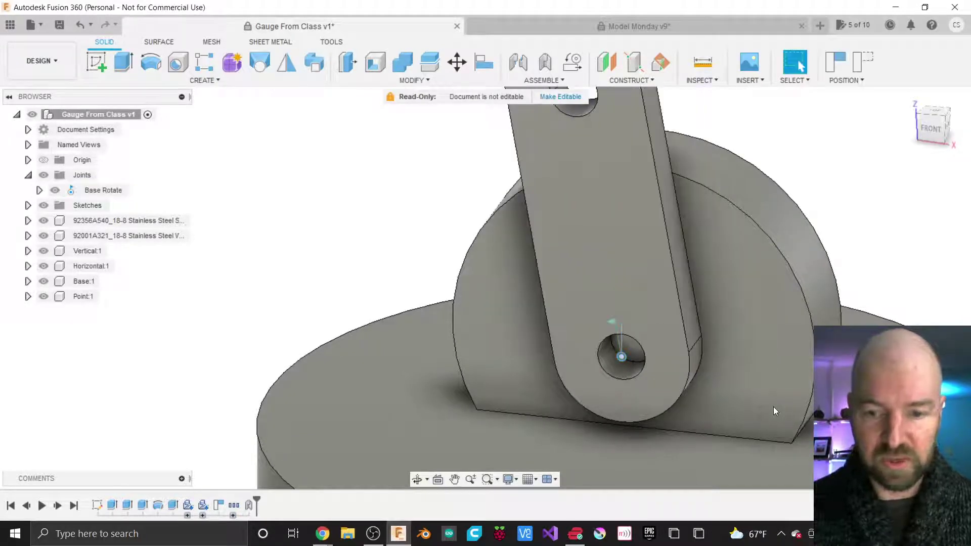
# Step: Undo the last Base Rotate drive so the vertical arm stands upright again
pyautogui.scroll(-5, 680, 397)
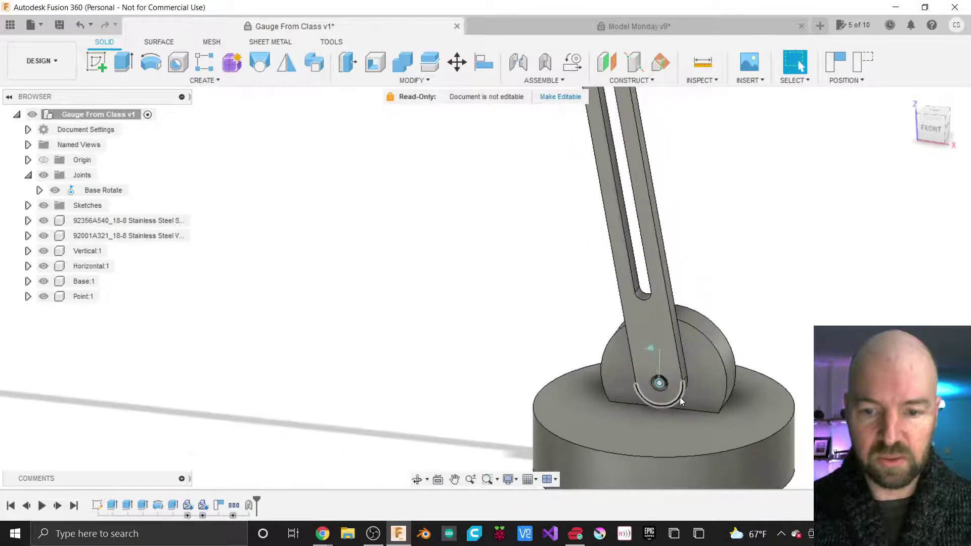
pyautogui.scroll(-5, 635, 397)
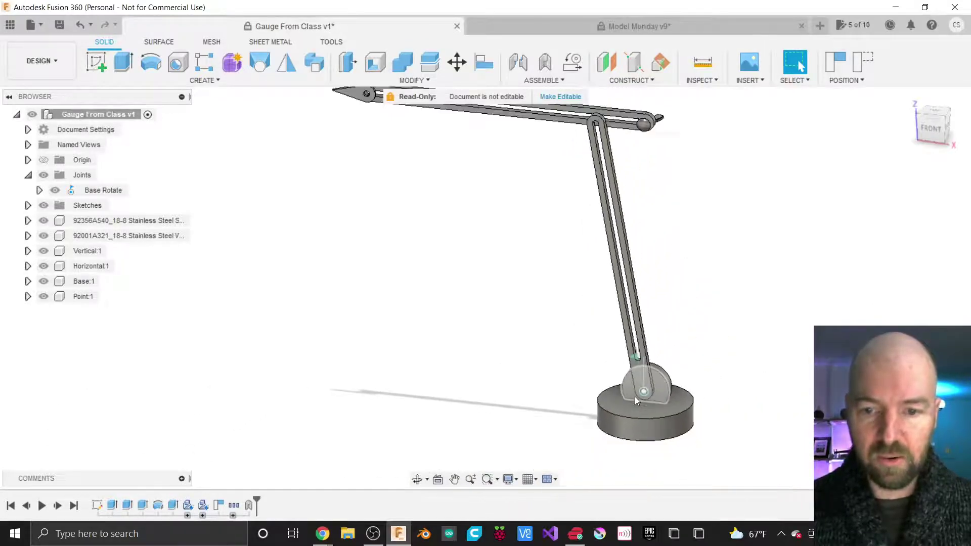
pyautogui.hotkey('ctrl', 'z')
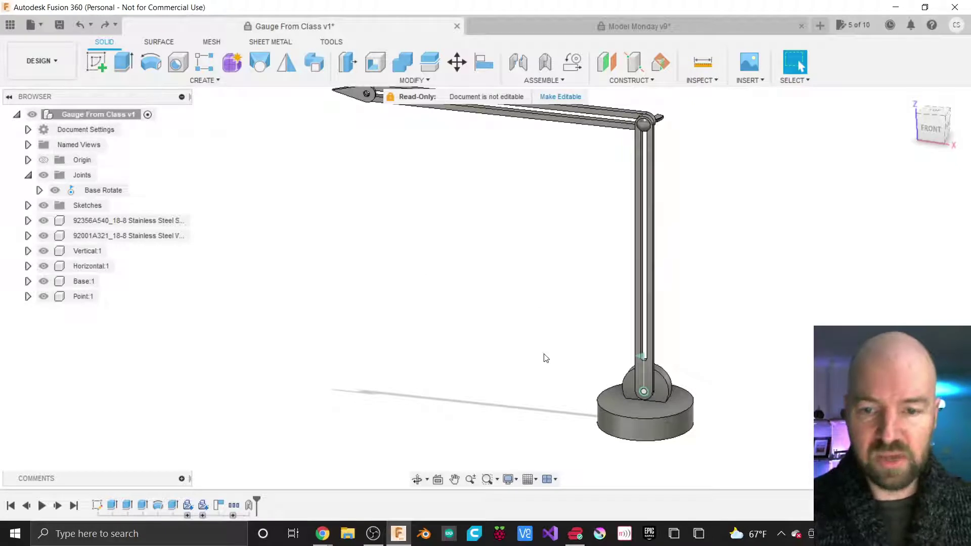
# Step: Create an as-built revolute joint between the Point and the Horizontal arm, with its origin at the Point's hole and rotation about the Z axis
pyautogui.scroll(-3, 582, 425)
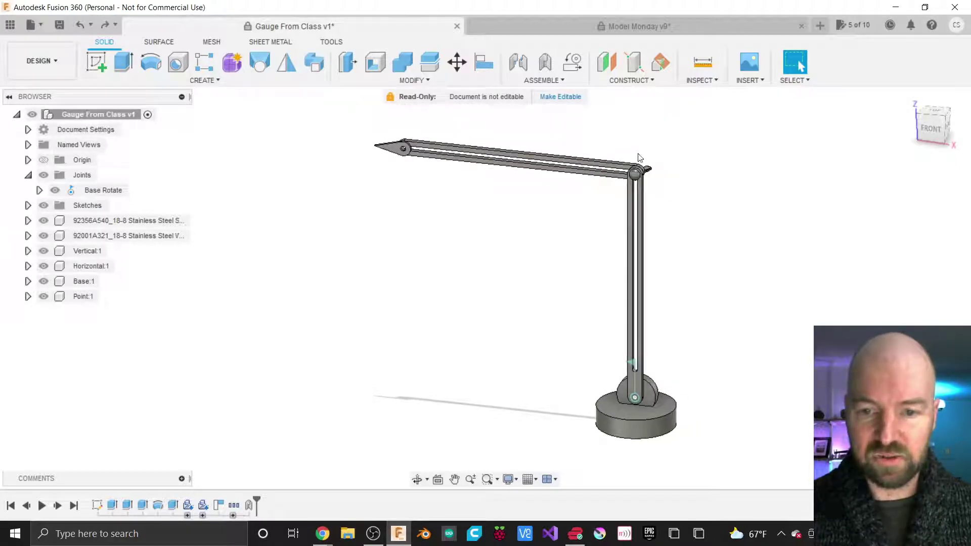
pyautogui.scroll(2, 634, 170)
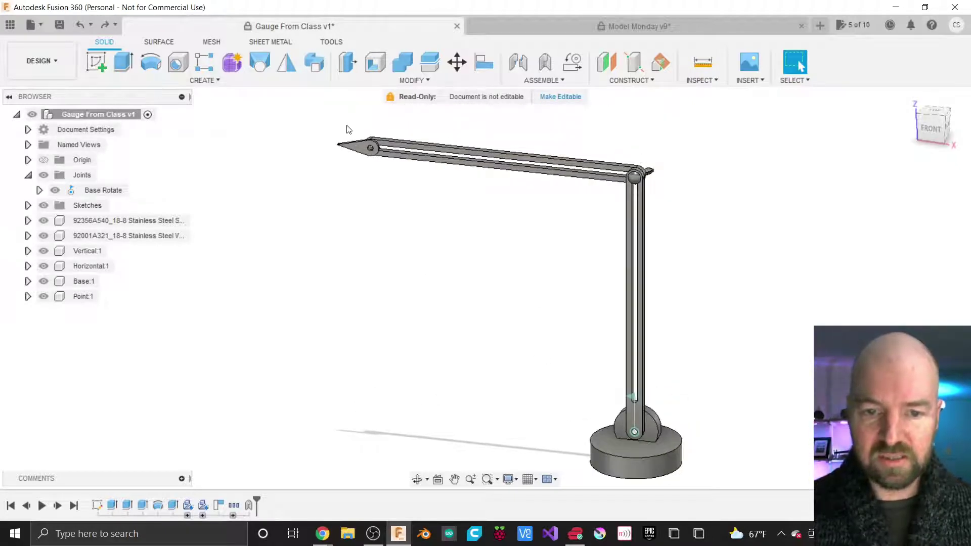
pyautogui.scroll(6, 348, 129)
pyautogui.scroll(2, 348, 129)
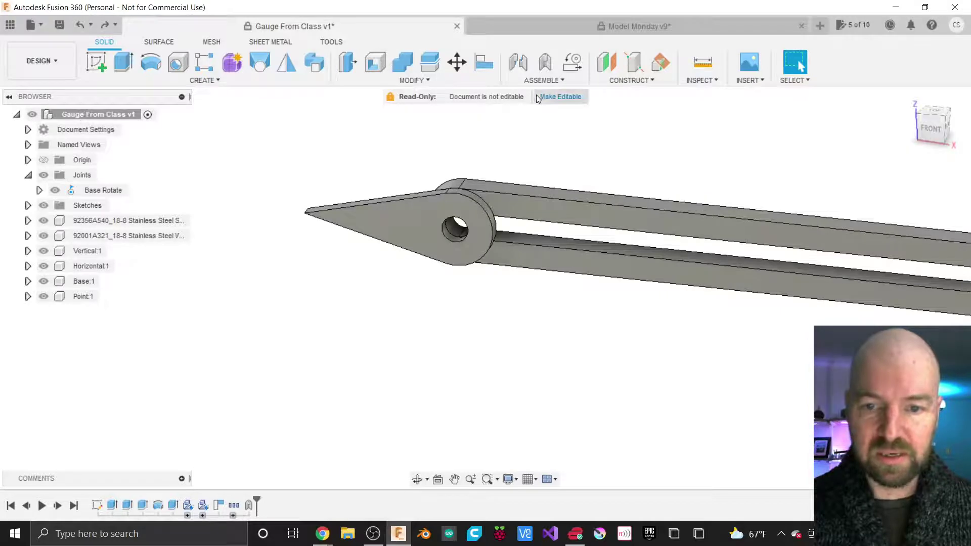
pyautogui.click(554, 83)
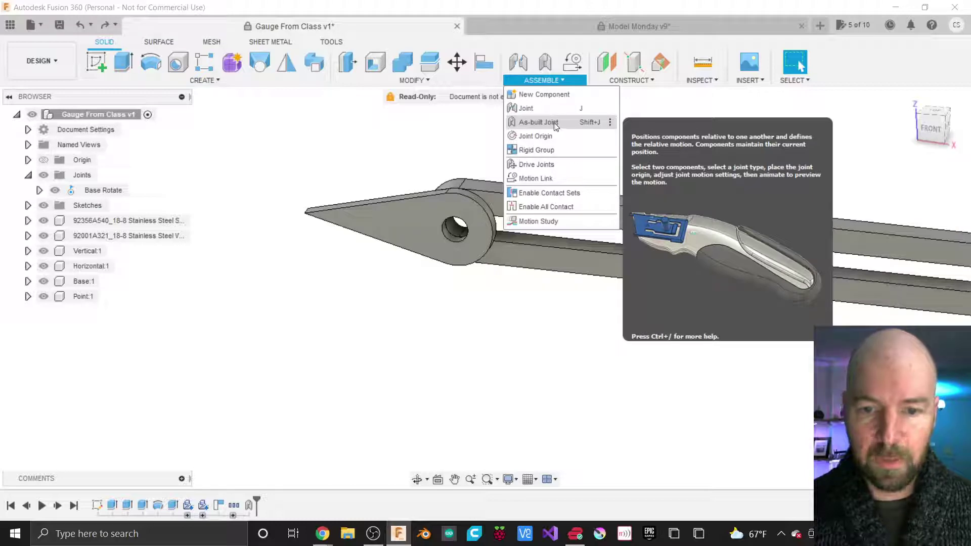
pyautogui.click(556, 123)
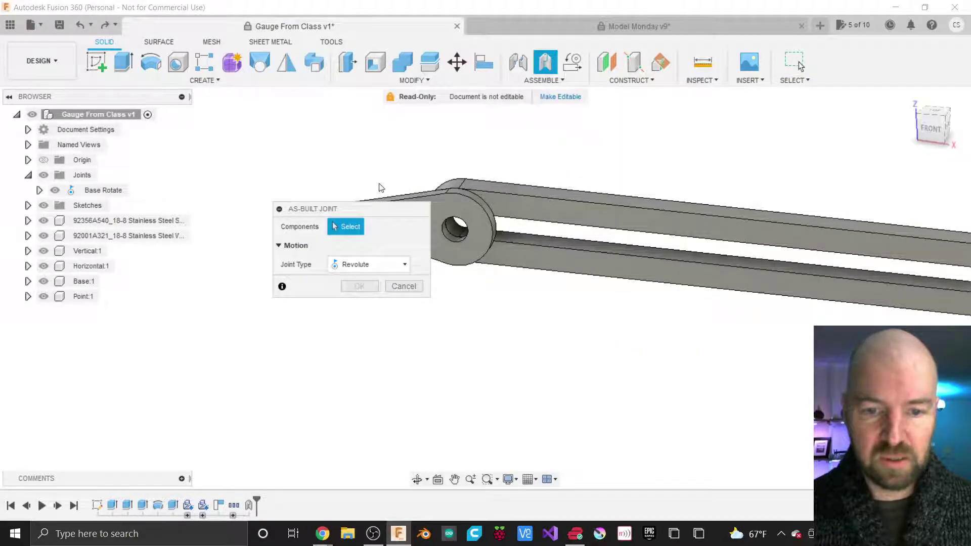
pyautogui.moveTo(353, 213); pyautogui.dragTo(323, 310)
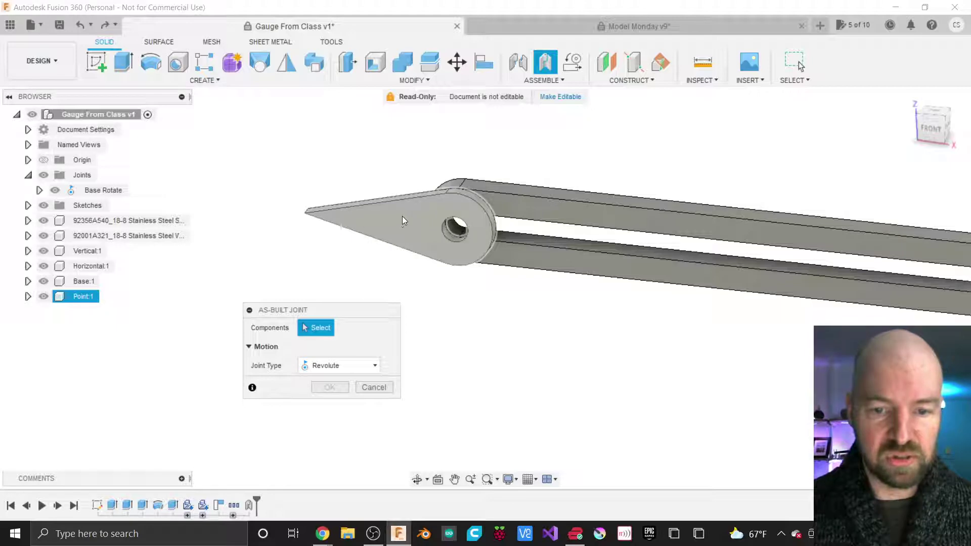
pyautogui.click(417, 214)
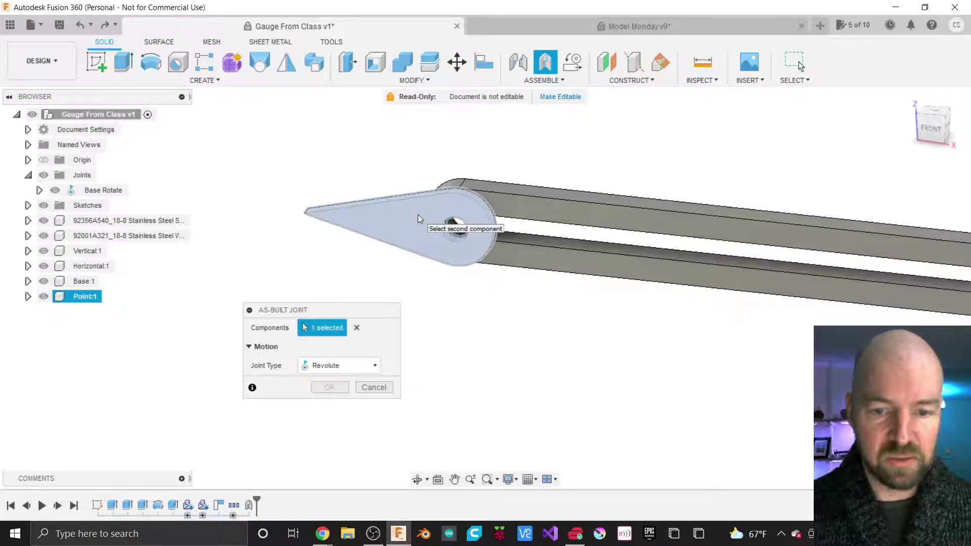
pyautogui.click(516, 203)
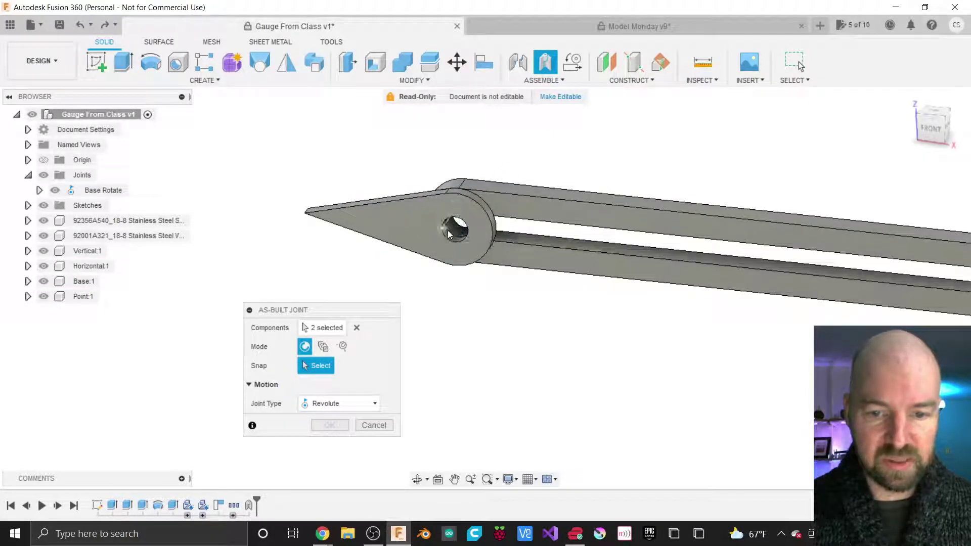
pyautogui.scroll(3, 454, 234)
pyautogui.scroll(3, 454, 231)
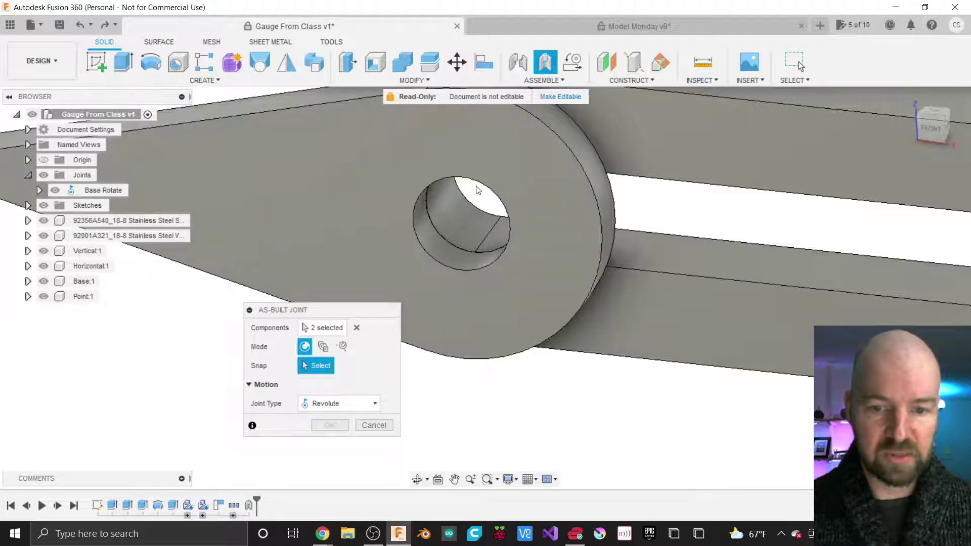
pyautogui.click(445, 258)
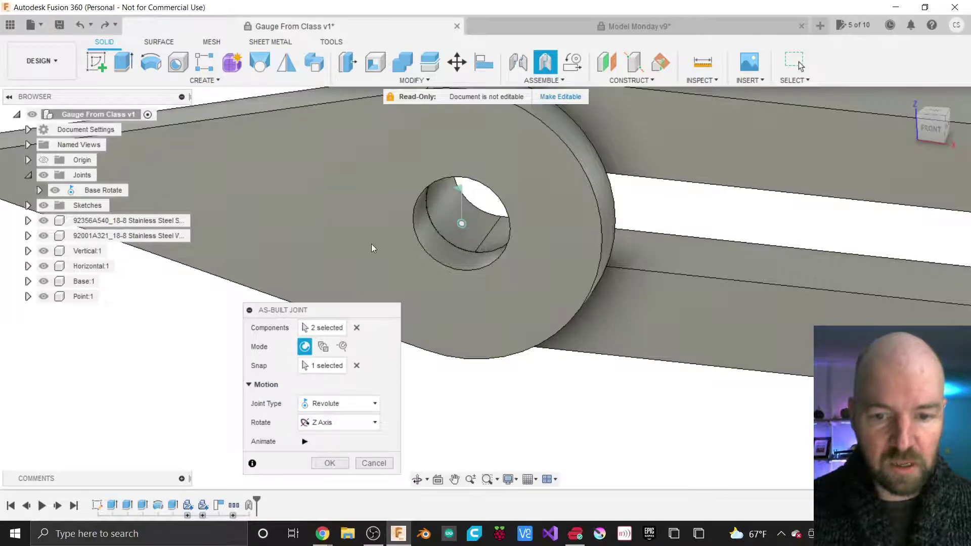
pyautogui.scroll(-5, 371, 244)
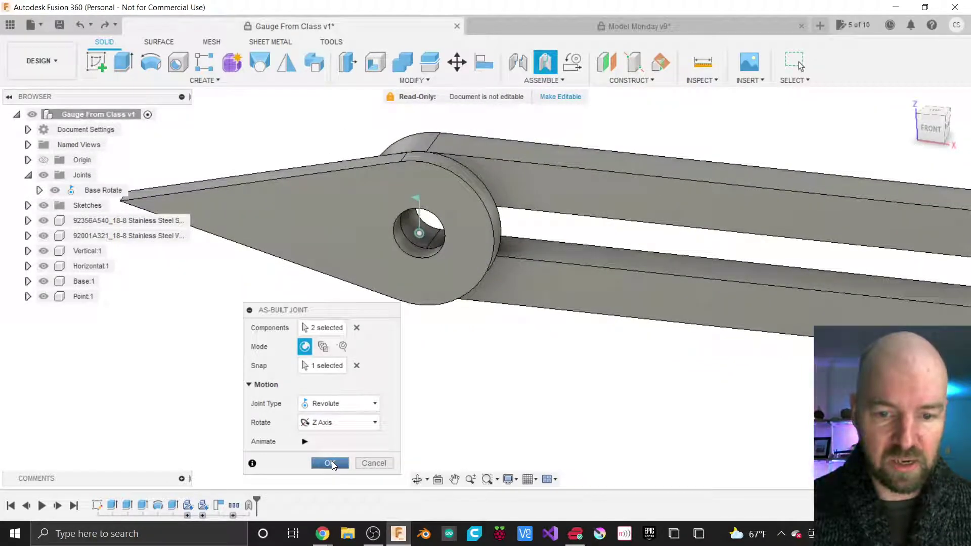
pyautogui.click(330, 464)
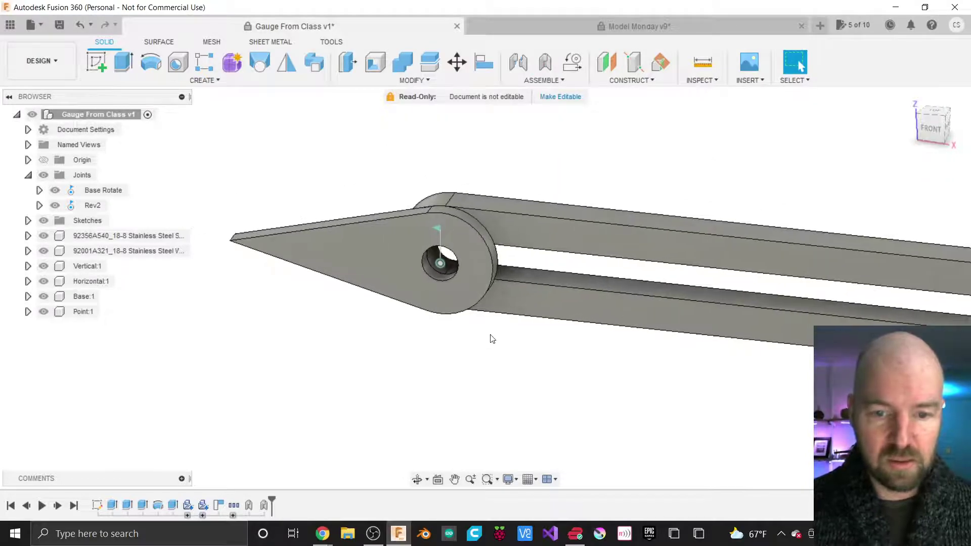
# Step: Drive the new revolute joint to 20 degrees, tilting the Point at the end of the Horizontal arm
pyautogui.doubleClick(439, 230)
pyautogui.moveTo(440, 203); pyautogui.dragTo(421, 209)
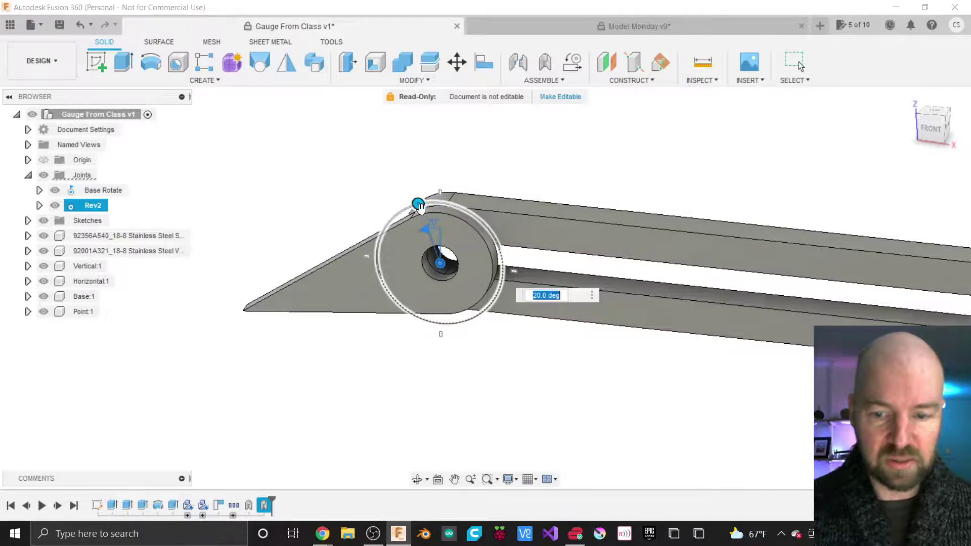
pyautogui.press('Return')
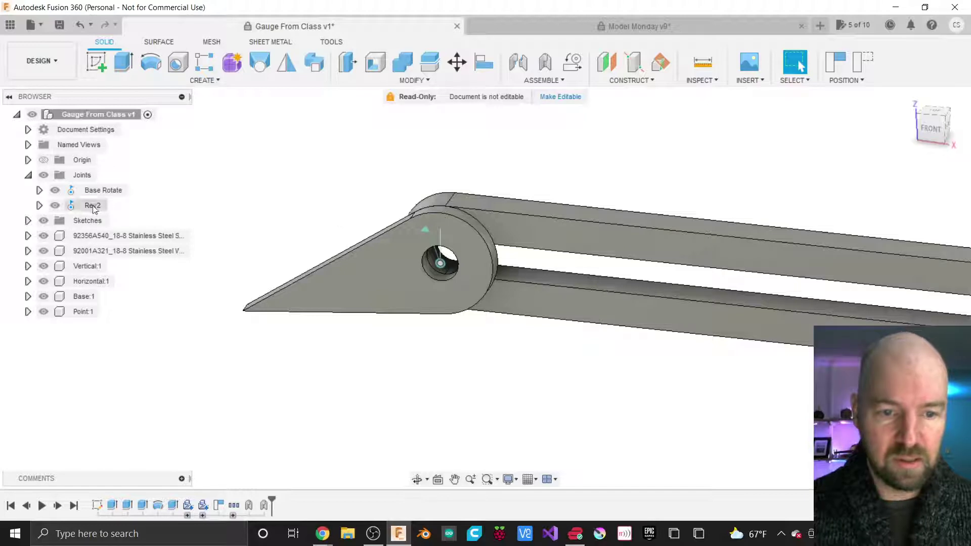
# Step: Rename the new revolute joint as Point
pyautogui.click(91, 205)
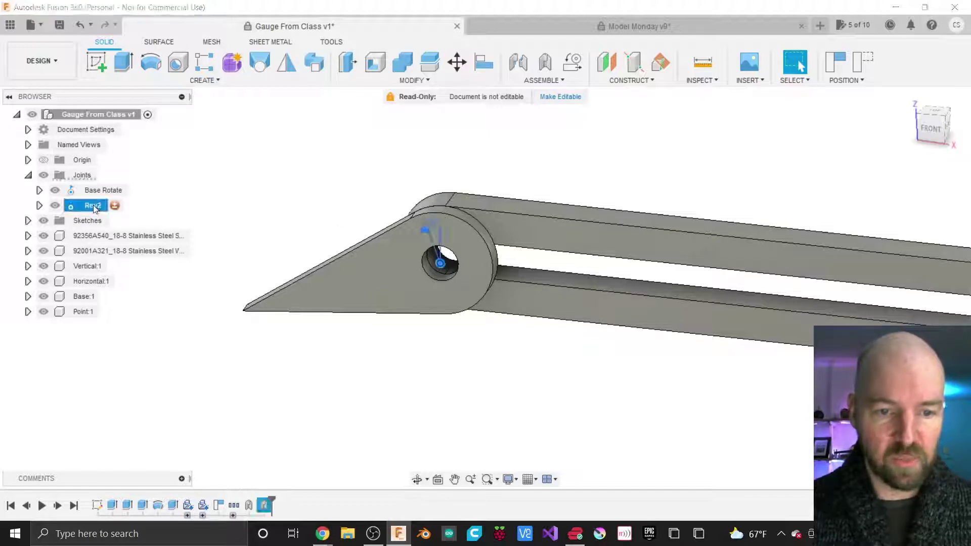
pyautogui.doubleClick(92, 205)
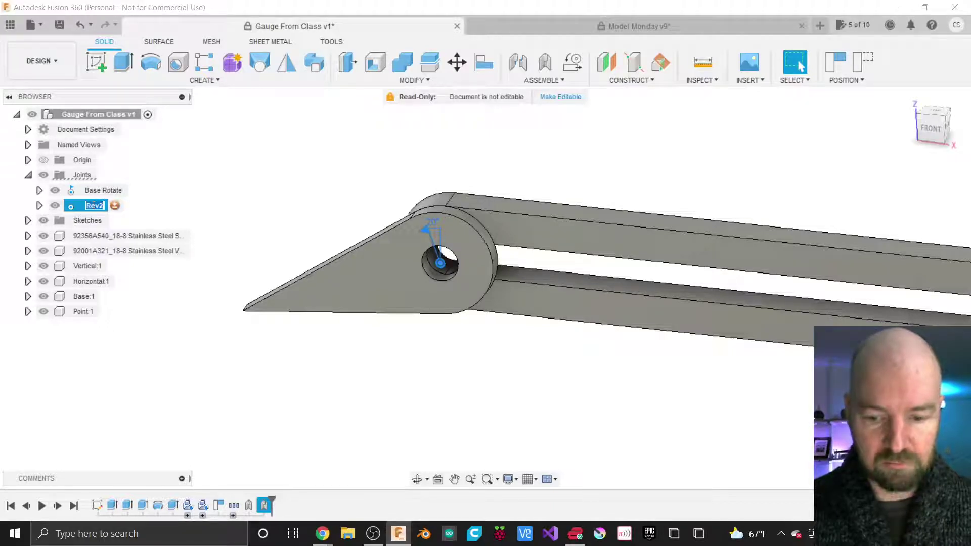
pyautogui.write('Point')
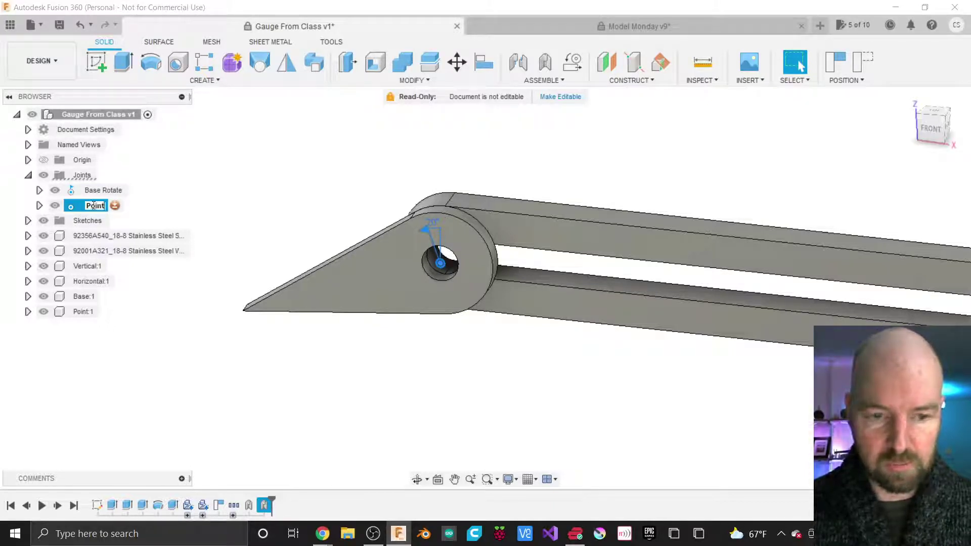
pyautogui.click(195, 209)
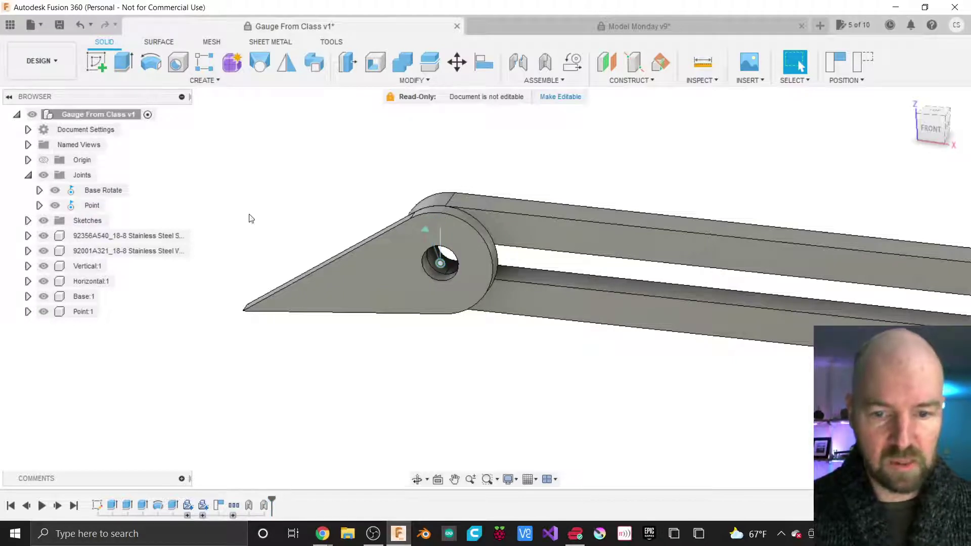
# Step: Set up a pin-slot as-built joint between the carriage bolt and the Vertical arm, with its origin at the centre of the bolt
pyautogui.scroll(-5, 293, 189)
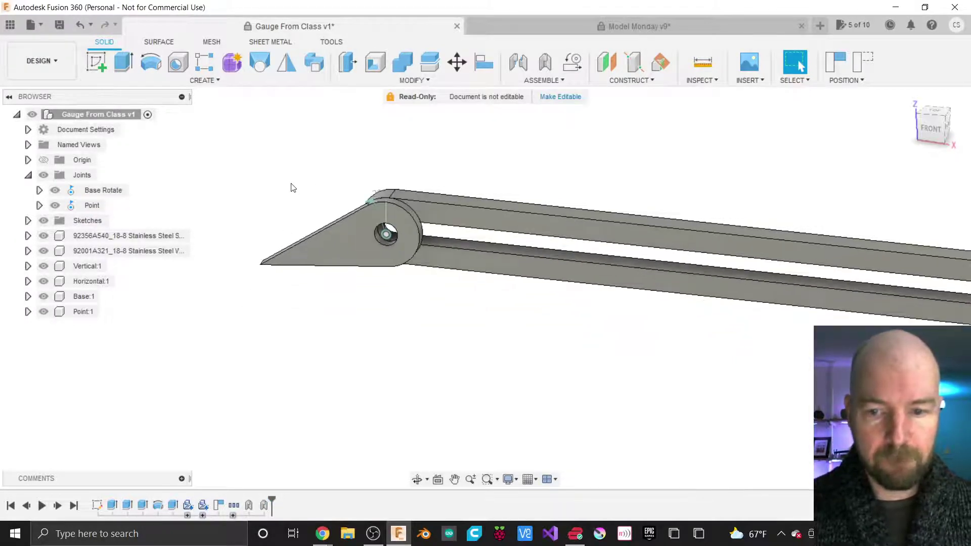
pyautogui.scroll(-2, 293, 188)
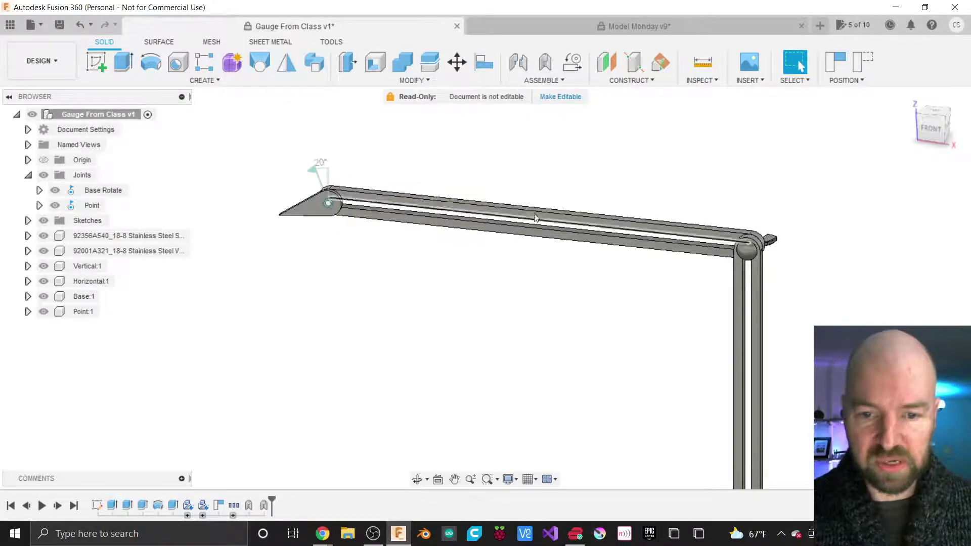
pyautogui.scroll(3, 777, 273)
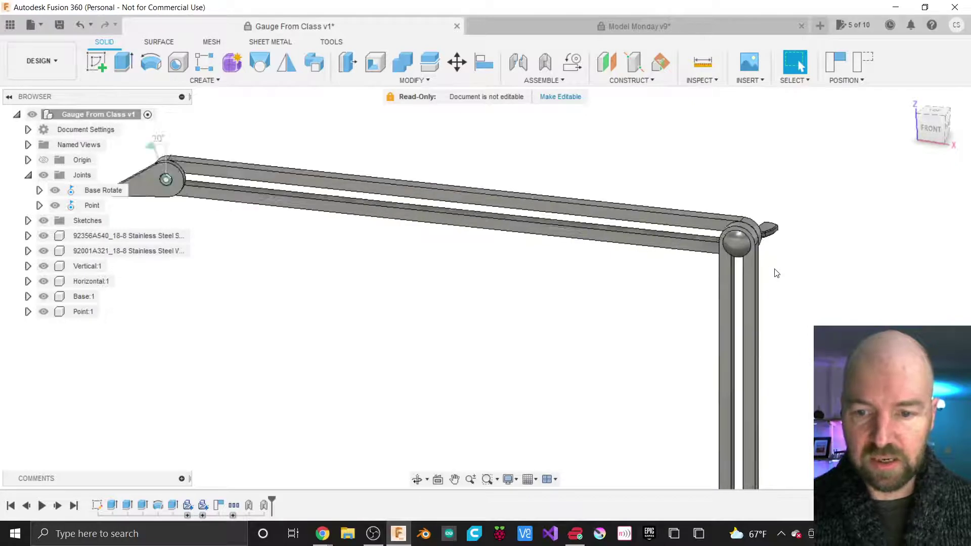
pyautogui.scroll(-3, 767, 241)
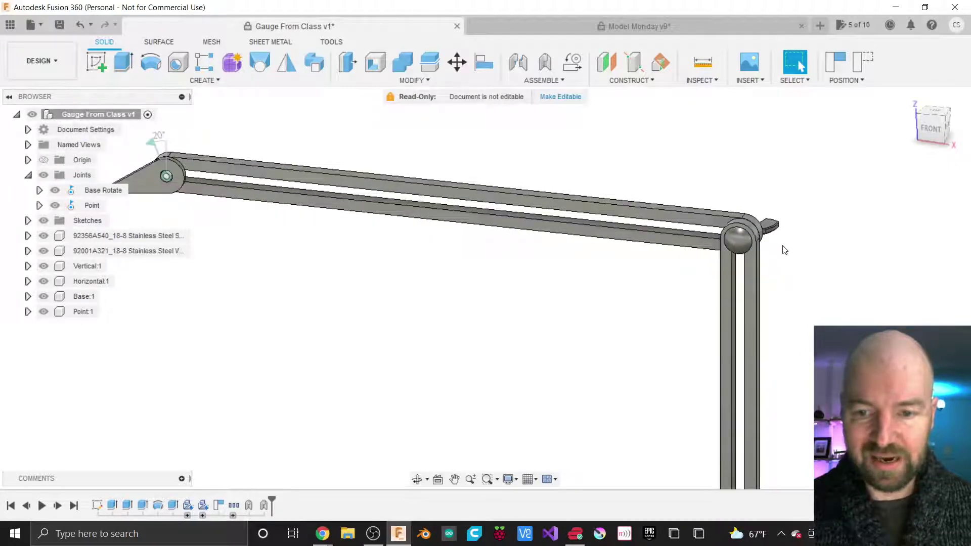
pyautogui.scroll(-1, 744, 159)
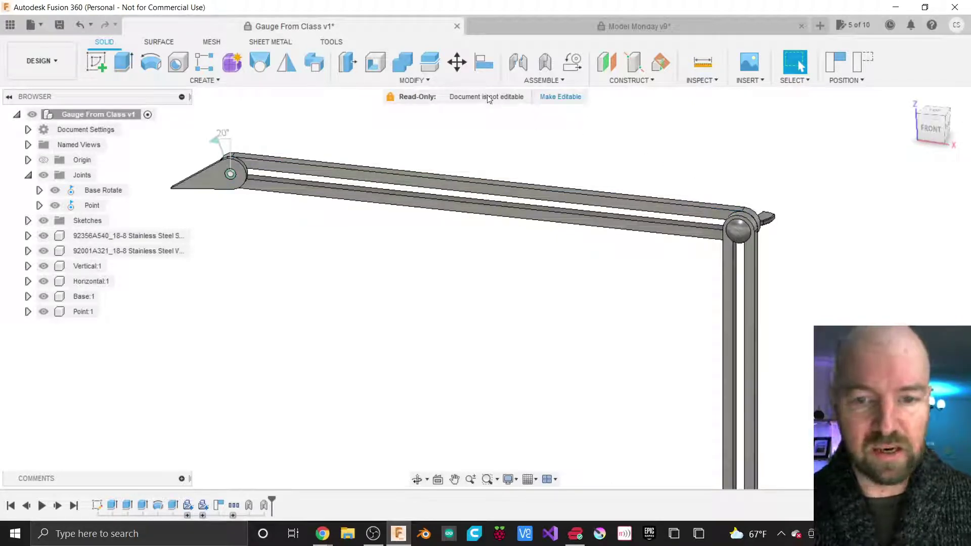
pyautogui.click(535, 81)
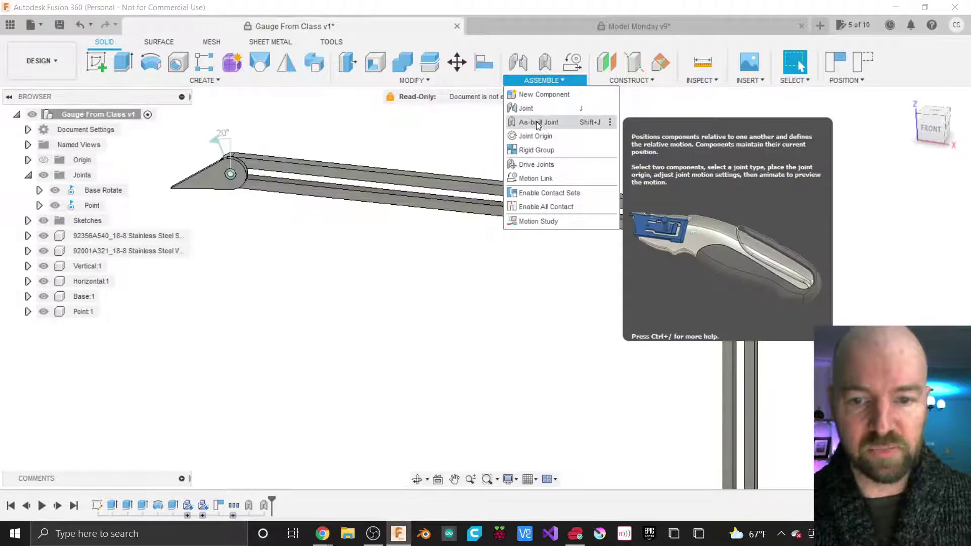
pyautogui.click(540, 124)
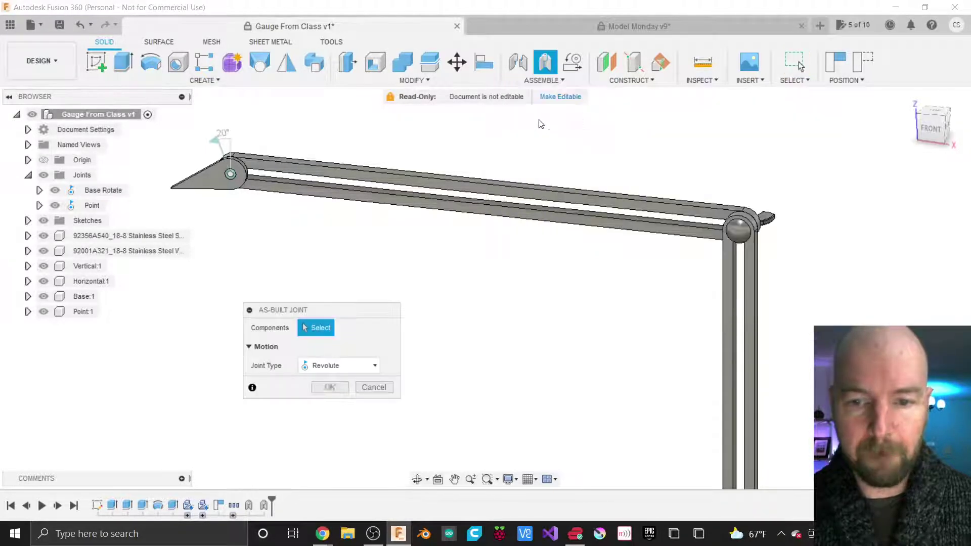
pyautogui.moveTo(341, 316); pyautogui.dragTo(537, 276)
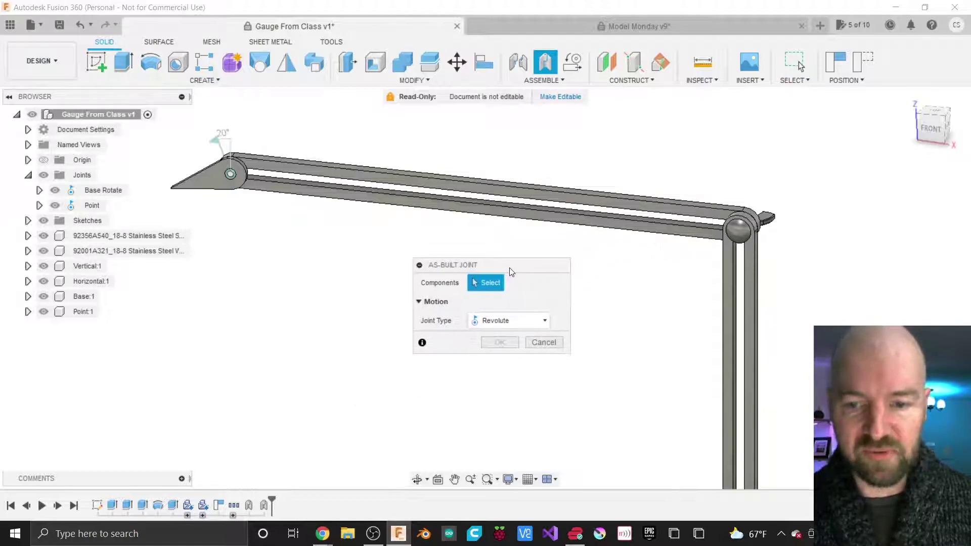
pyautogui.click(506, 321)
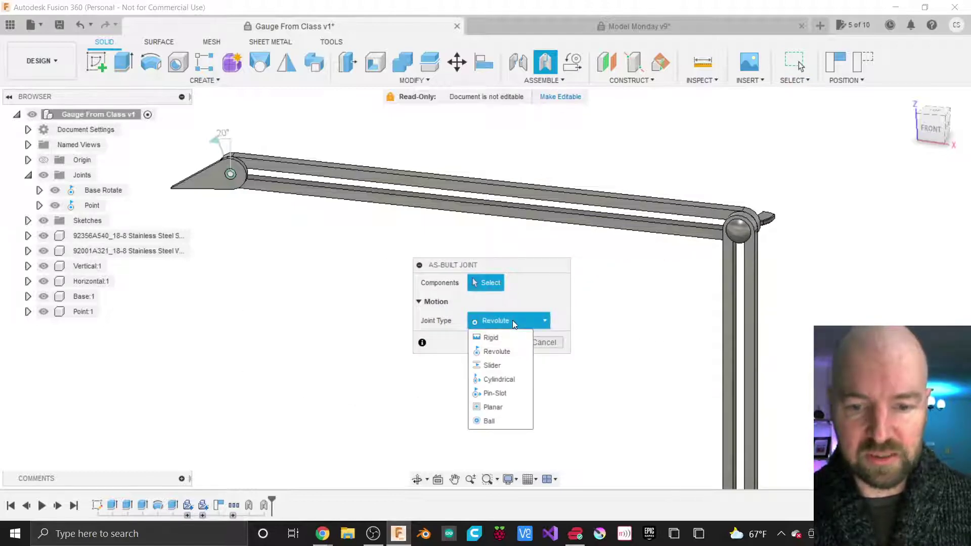
pyautogui.click(495, 395)
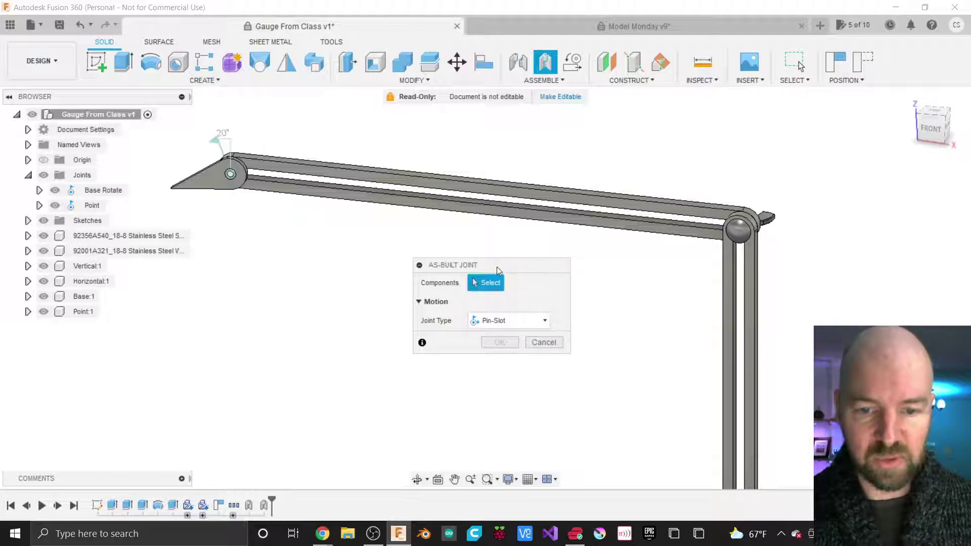
pyautogui.moveTo(497, 267); pyautogui.dragTo(546, 269)
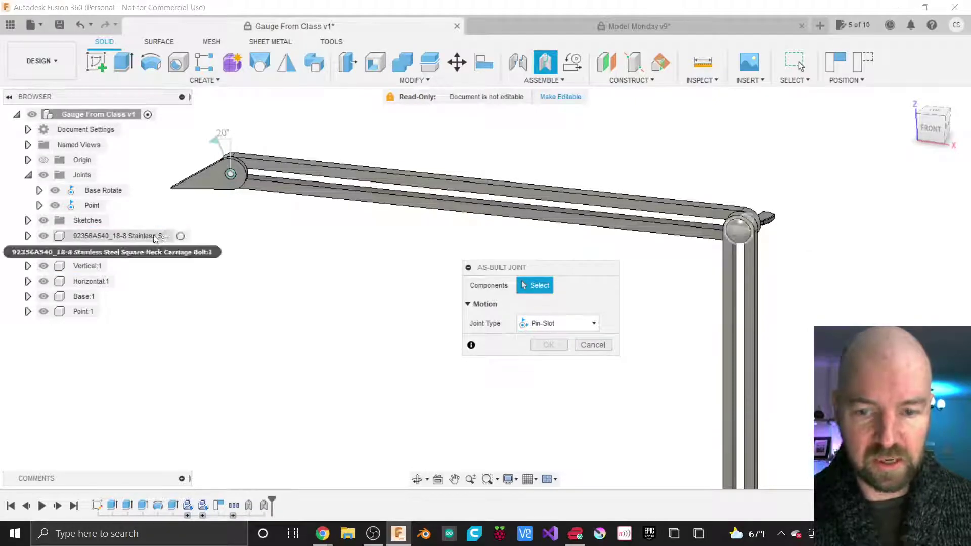
pyautogui.click(739, 236)
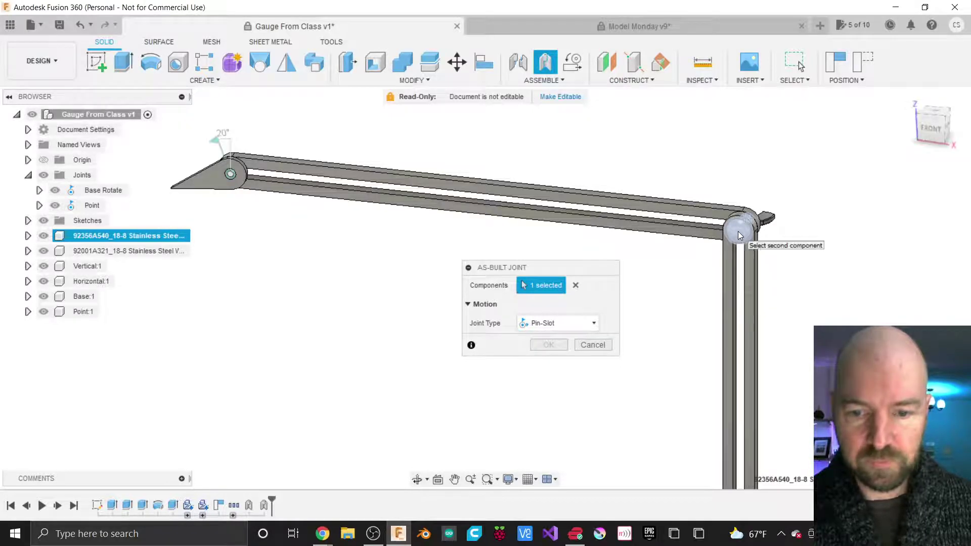
pyautogui.click(750, 282)
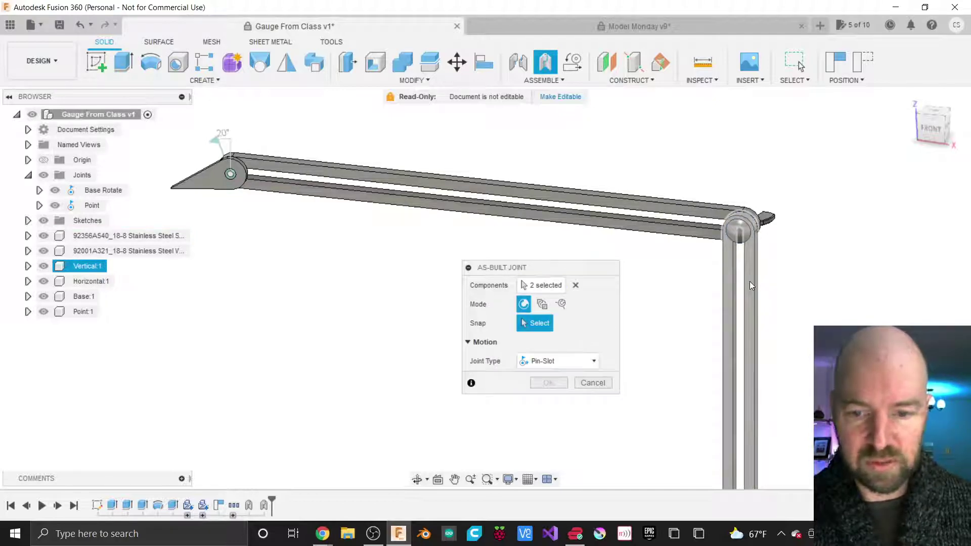
pyautogui.scroll(5, 751, 281)
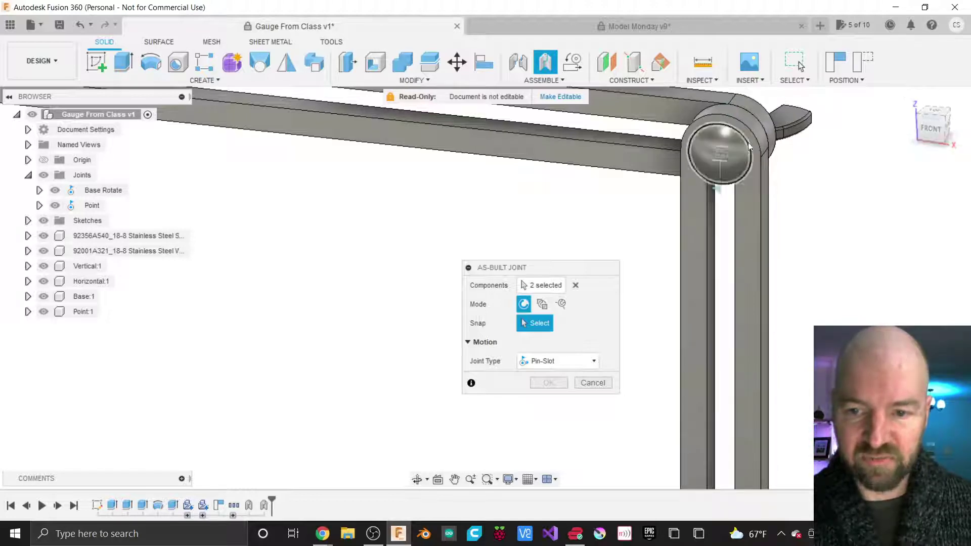
pyautogui.click(719, 152)
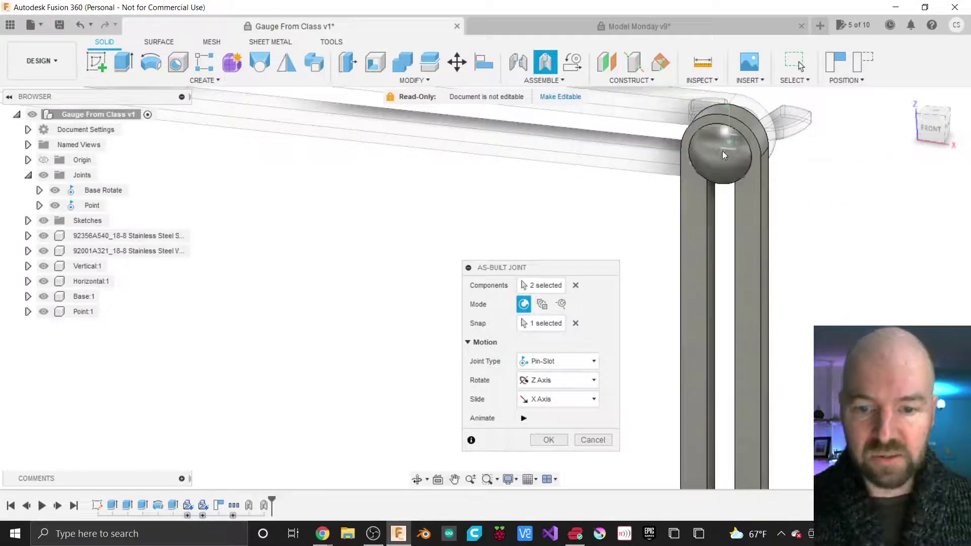
# Step: Set the pin-slot joint to slide along the Y axis, preview the motion and create the joint
pyautogui.moveTo(529, 272); pyautogui.dragTo(497, 193)
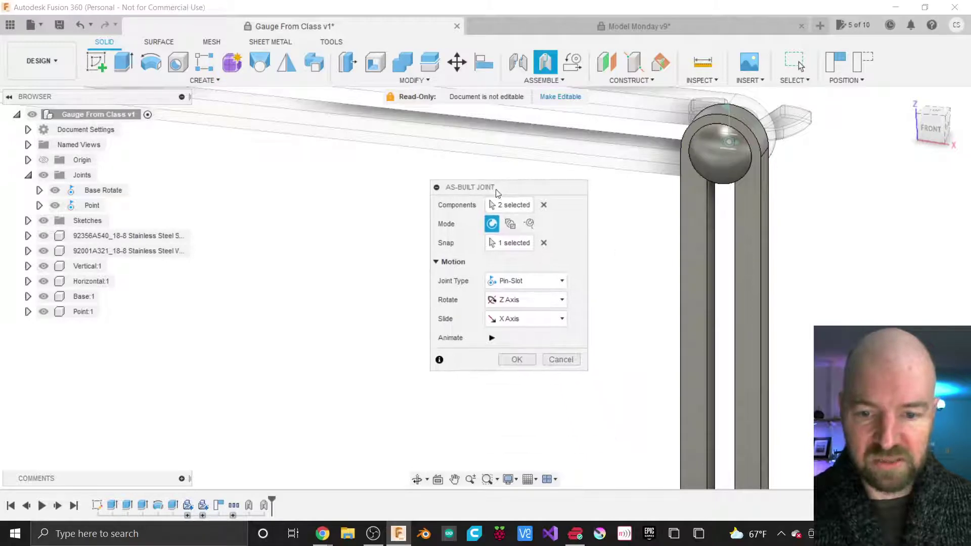
pyautogui.click(493, 339)
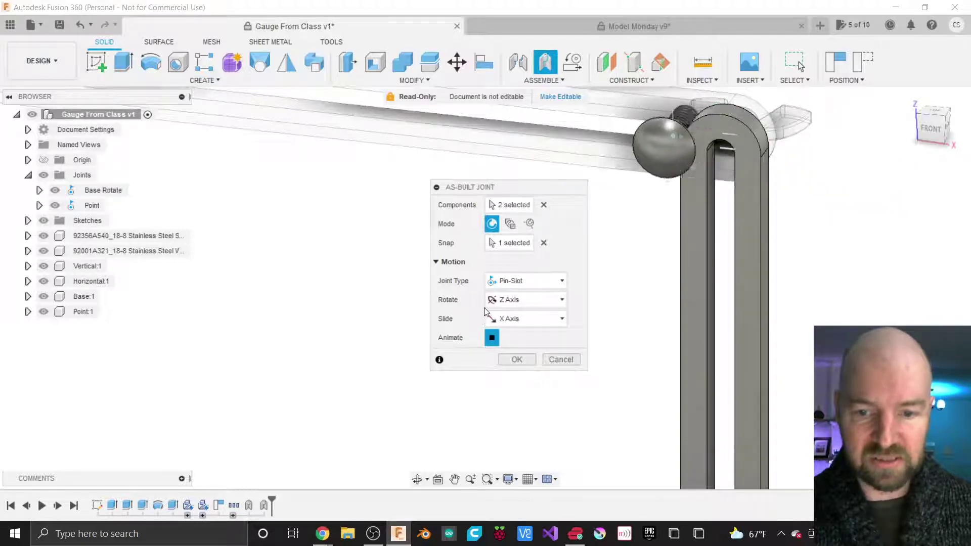
pyautogui.click(516, 320)
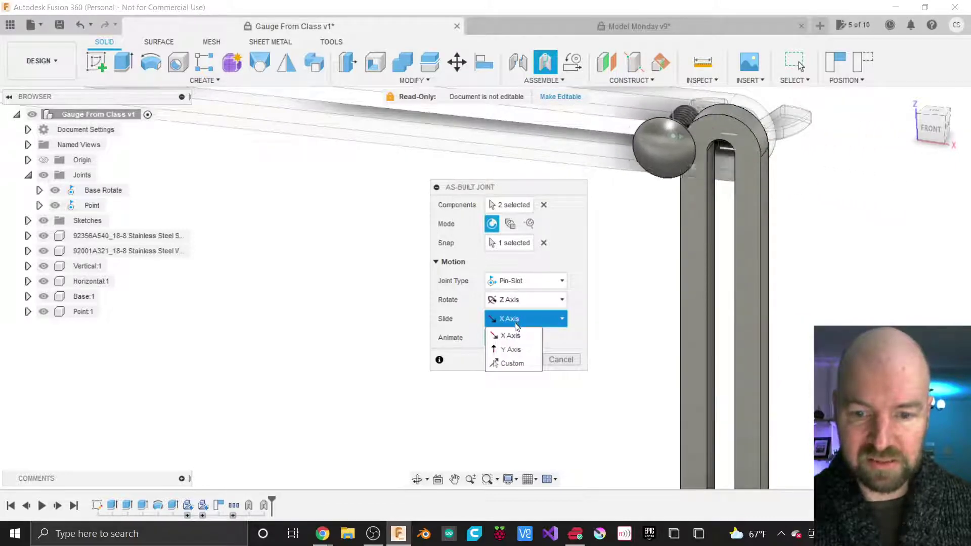
pyautogui.click(516, 349)
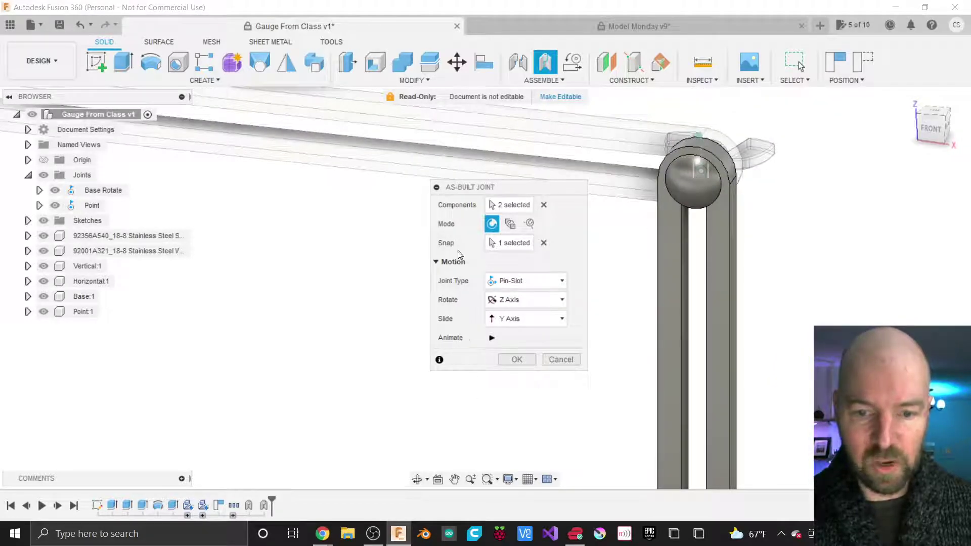
pyautogui.click(492, 338)
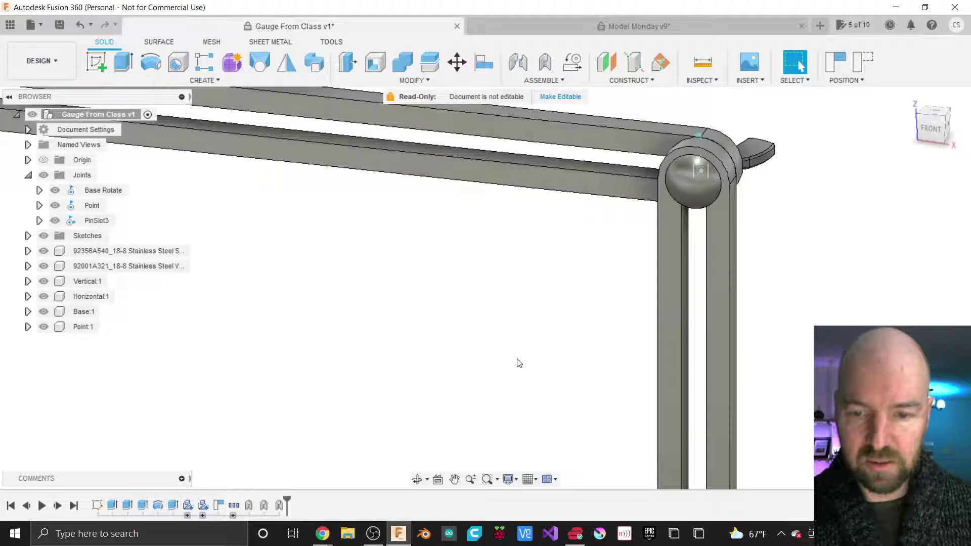
# Step: Try sliding the carriage bolt about 1.2 in down the Vertical arm's slot with the pin-slot joint, and undo the move
pyautogui.click(707, 173)
pyautogui.moveTo(702, 160); pyautogui.dragTo(701, 266)
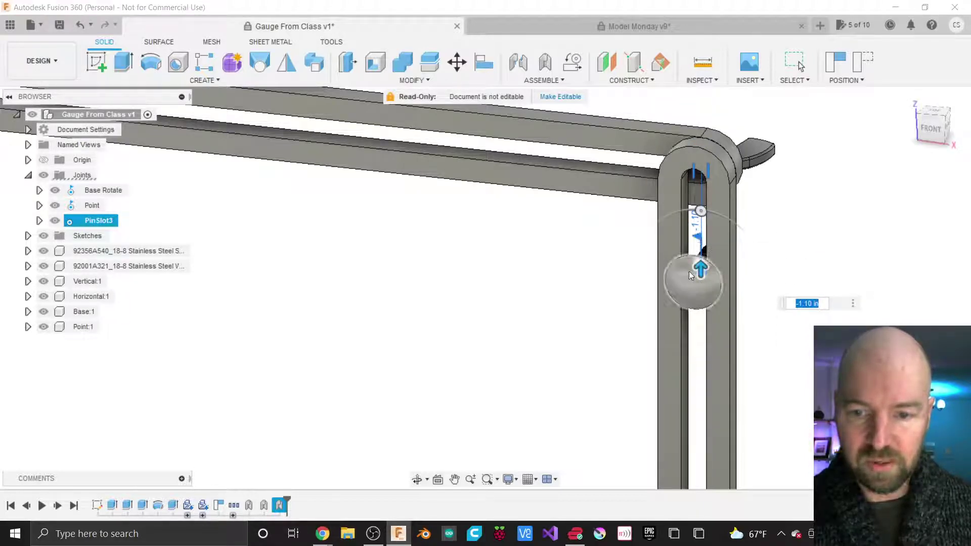
pyautogui.moveTo(699, 262); pyautogui.dragTo(702, 323, button='right')
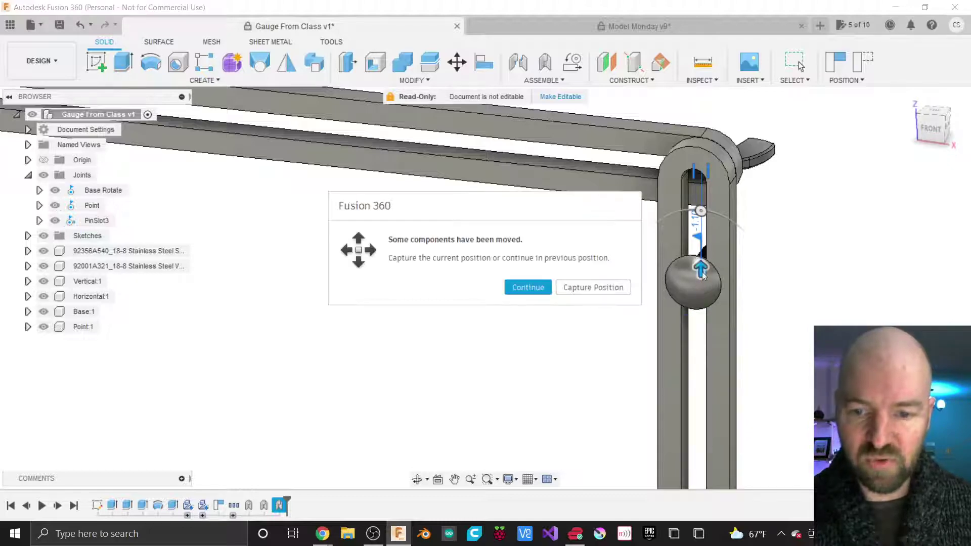
pyautogui.click(575, 288)
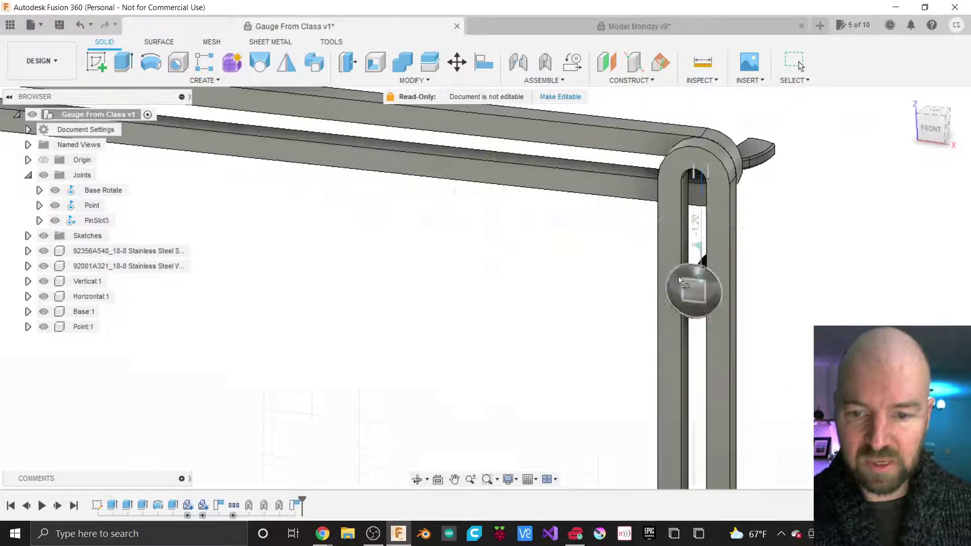
pyautogui.press('Escape')
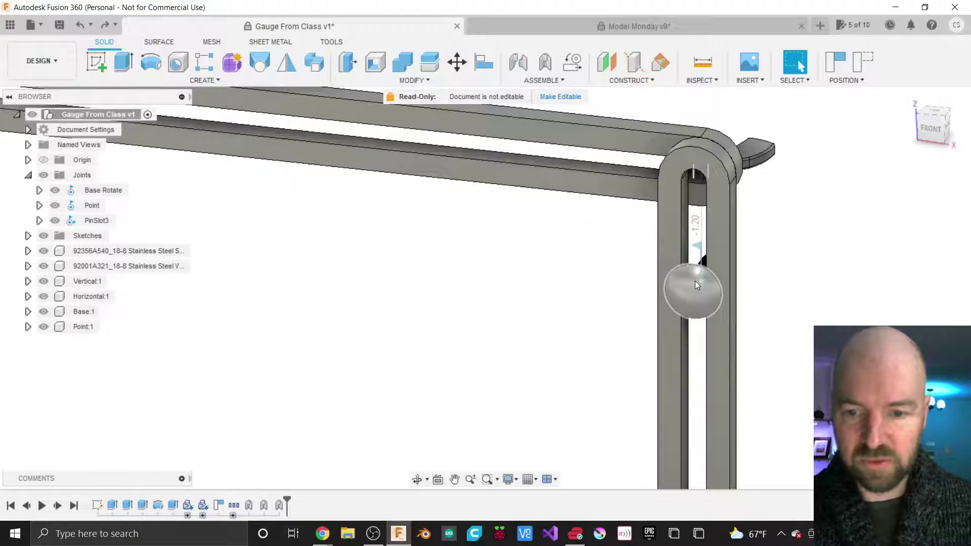
pyautogui.hotkey('ctrl', 'z')
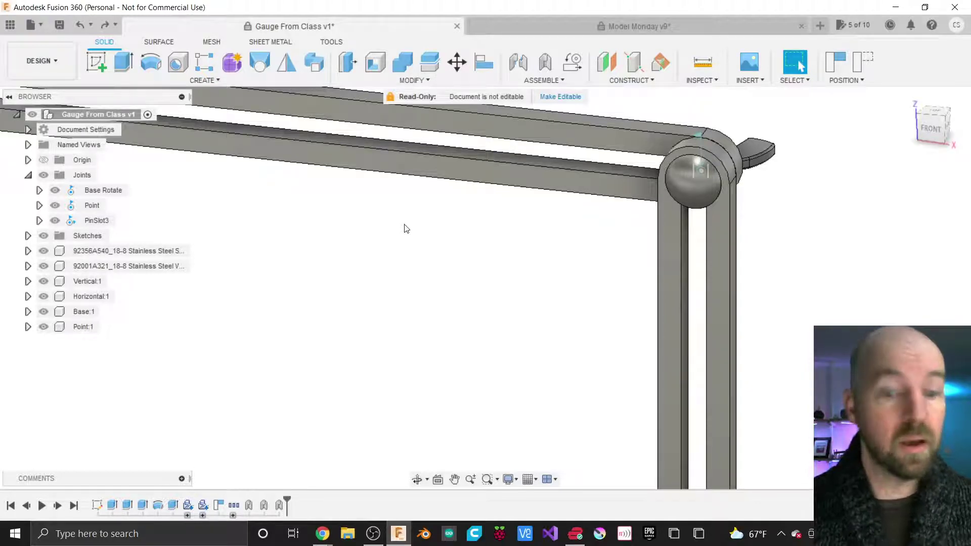
# Step: Start inserting a McMaster-Carr component for the base pivot and open the Screws & Bolts category
pyautogui.scroll(-3, 614, 232)
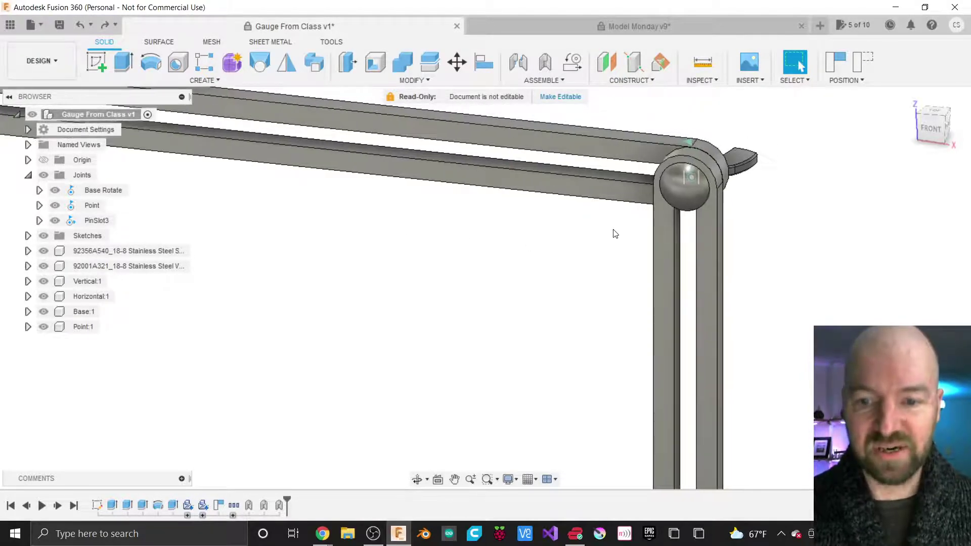
pyautogui.scroll(-1, 698, 125)
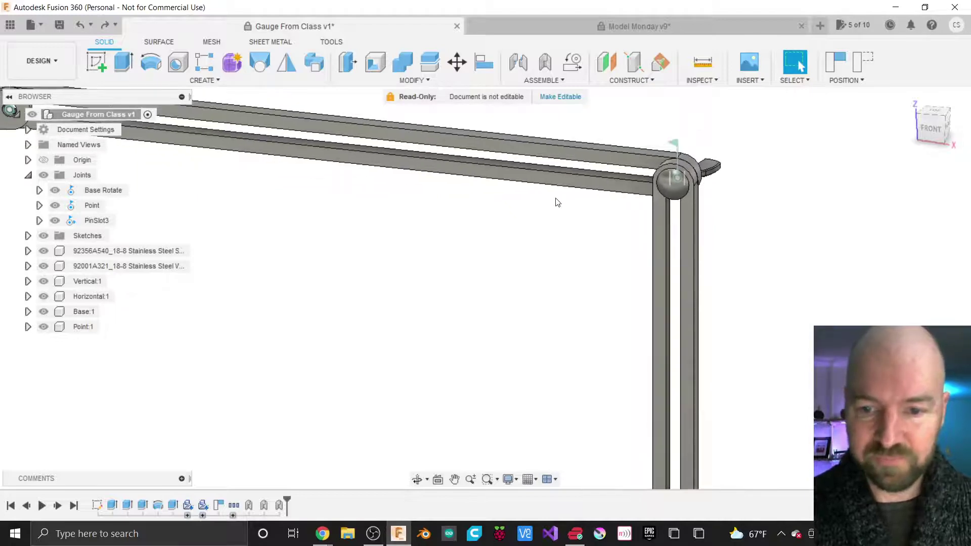
pyautogui.scroll(-2, 553, 212)
pyautogui.scroll(-1, 694, 131)
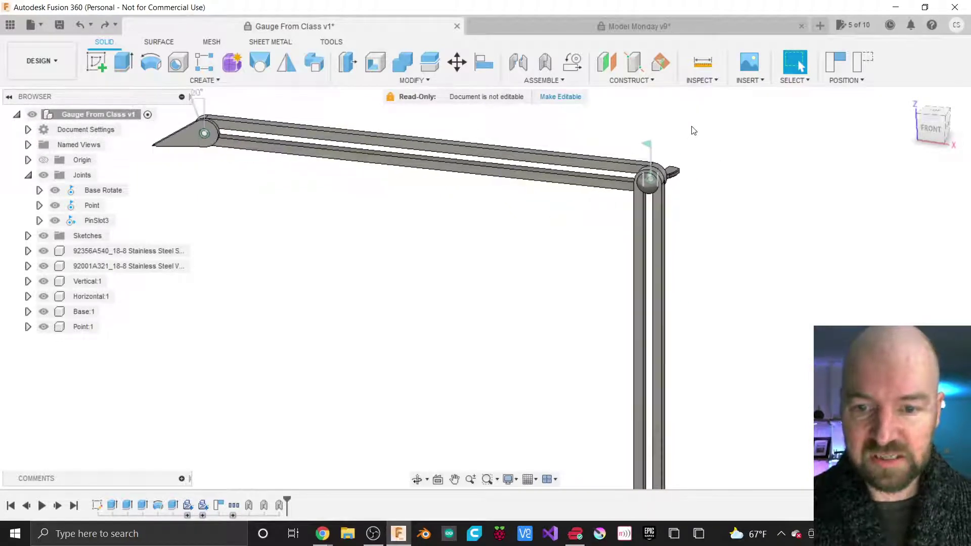
pyautogui.scroll(-2, 693, 131)
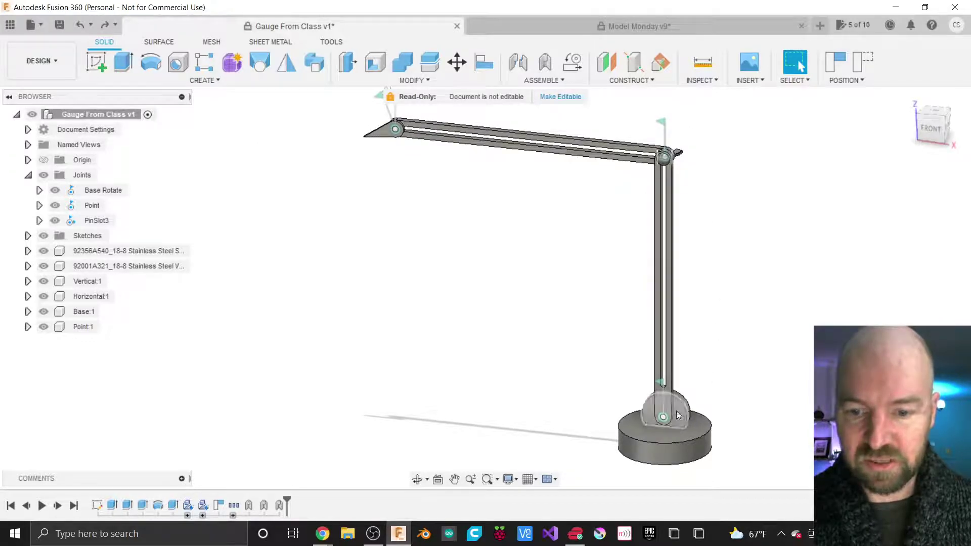
pyautogui.scroll(4, 676, 411)
pyautogui.click(639, 430)
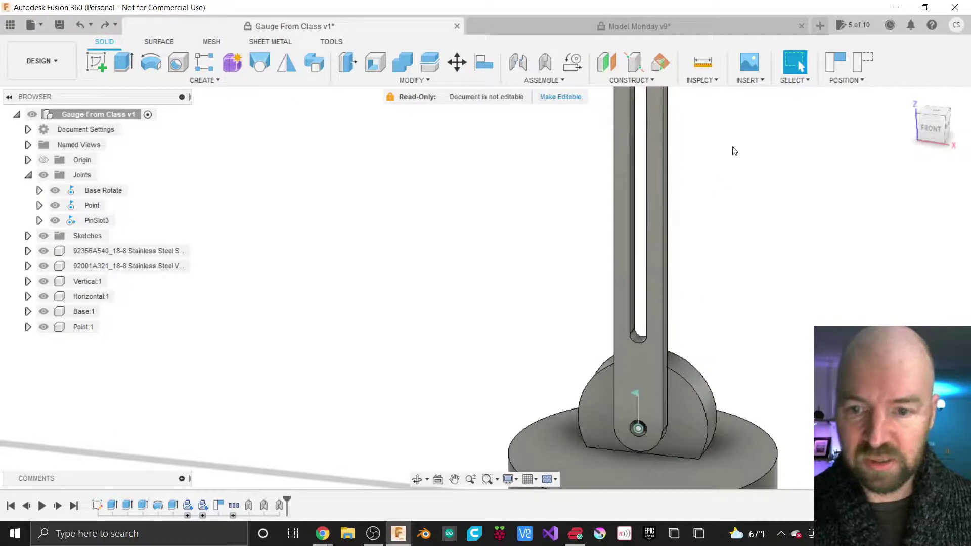
pyautogui.click(750, 81)
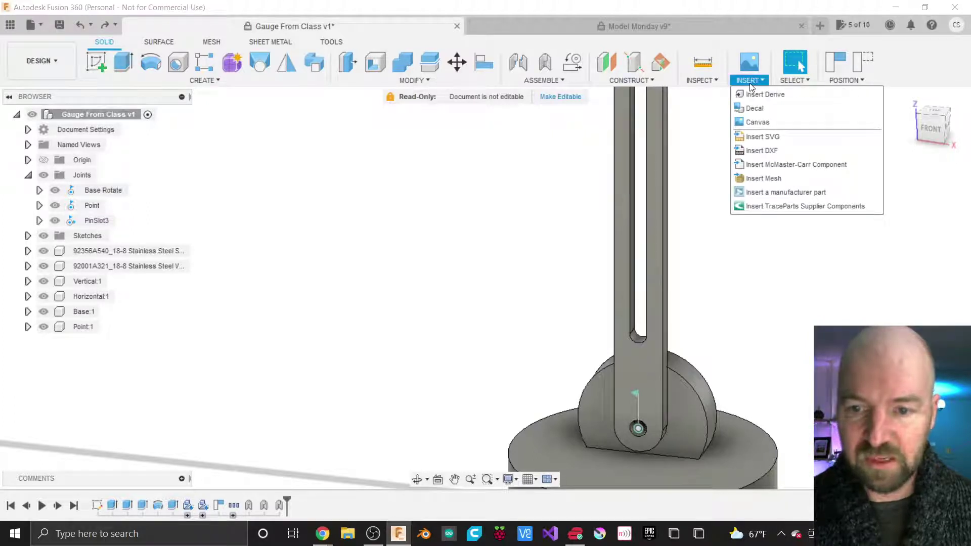
pyautogui.click(774, 165)
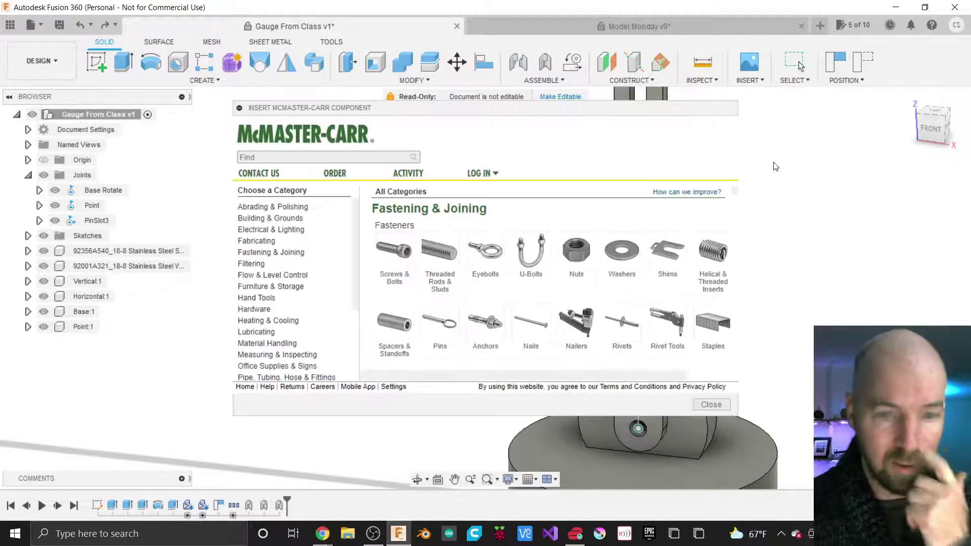
pyautogui.click(394, 258)
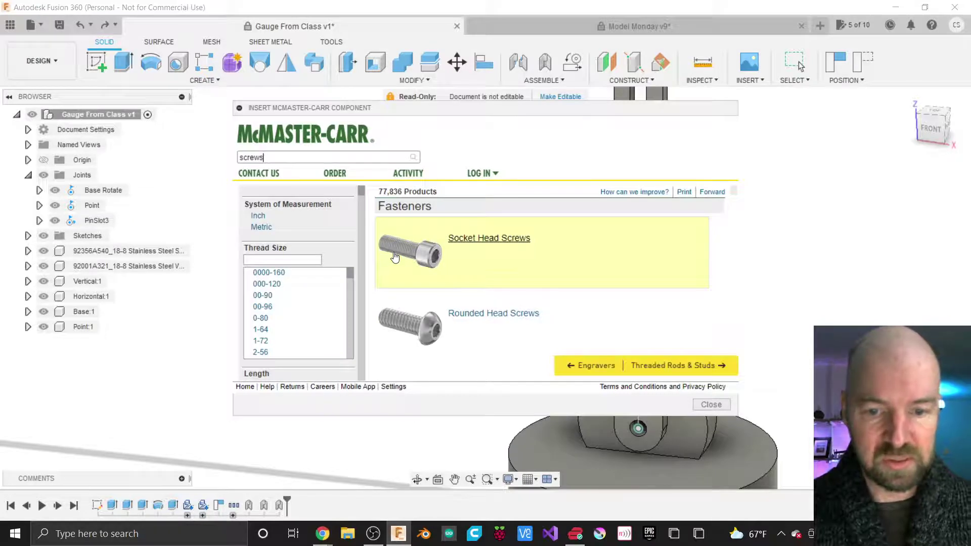
# Step: Filter the catalogue's screws to the 1/4"-20 thread size
pyautogui.scroll(-3, 300, 286)
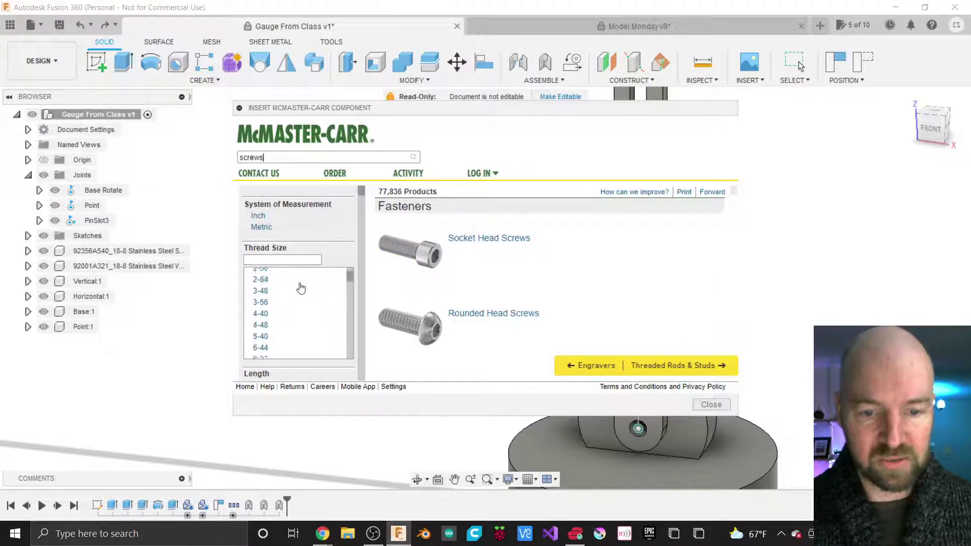
pyautogui.scroll(-8, 301, 288)
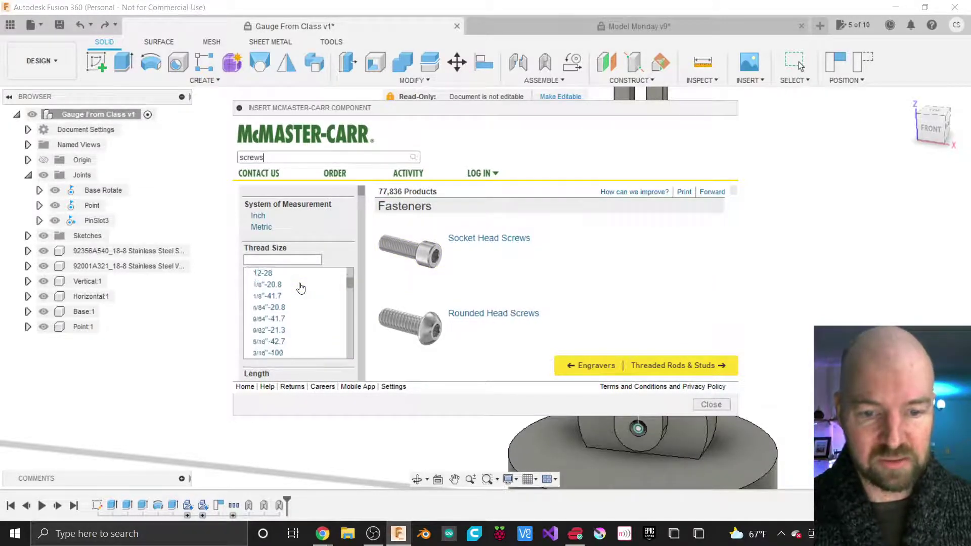
pyautogui.scroll(-4, 300, 288)
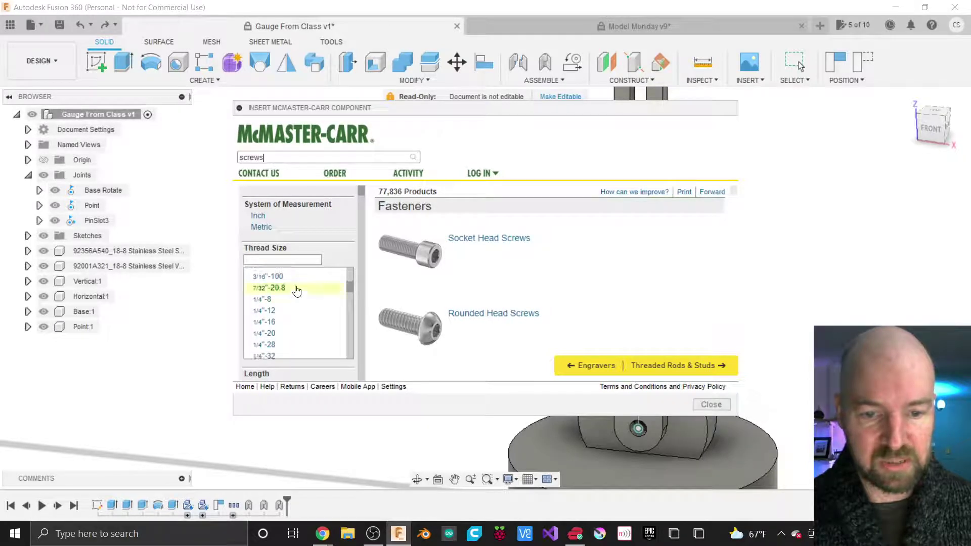
pyautogui.click(270, 334)
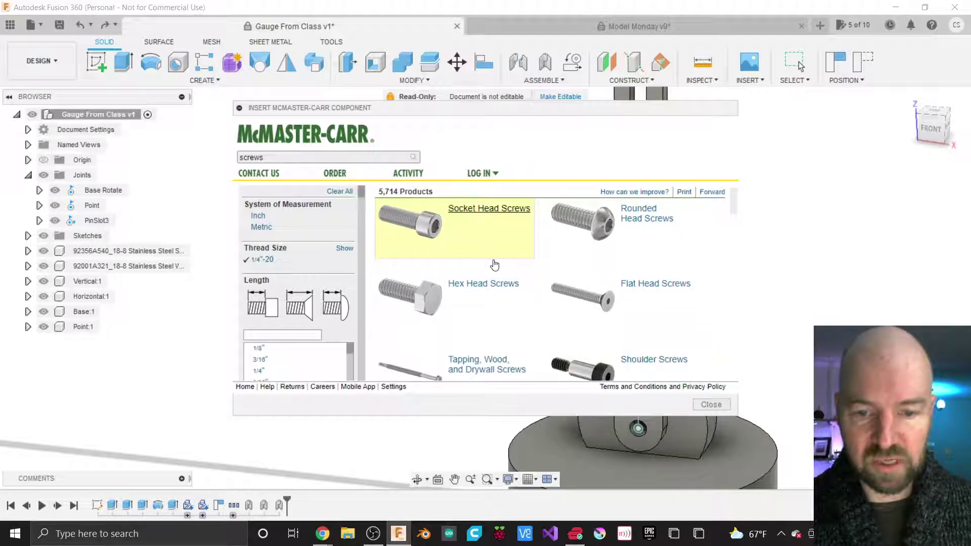
# Step: Move the catalogue window clear of the base pivot and narrow the products to 18-8 Stainless Steel Hex Head Screws
pyautogui.scroll(-1, 495, 265)
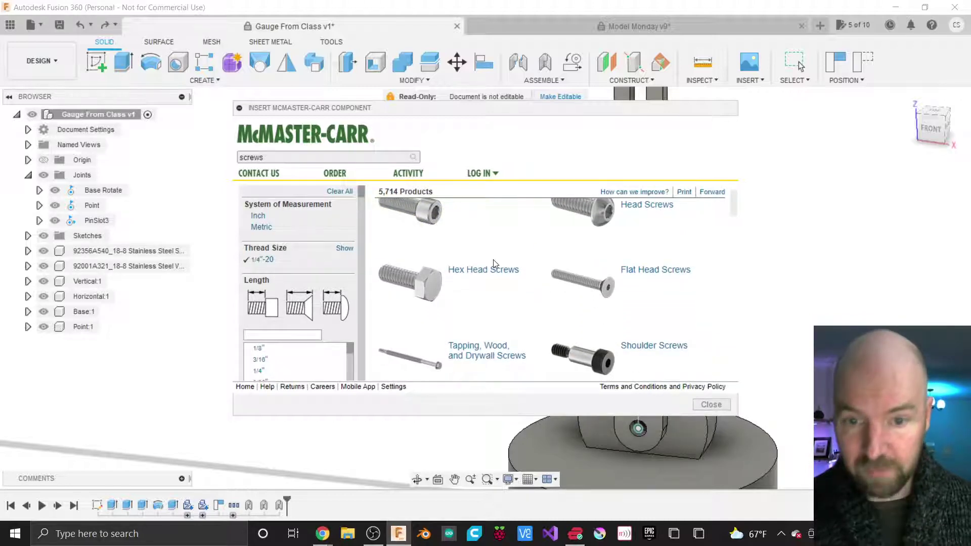
pyautogui.moveTo(468, 119); pyautogui.dragTo(349, 107)
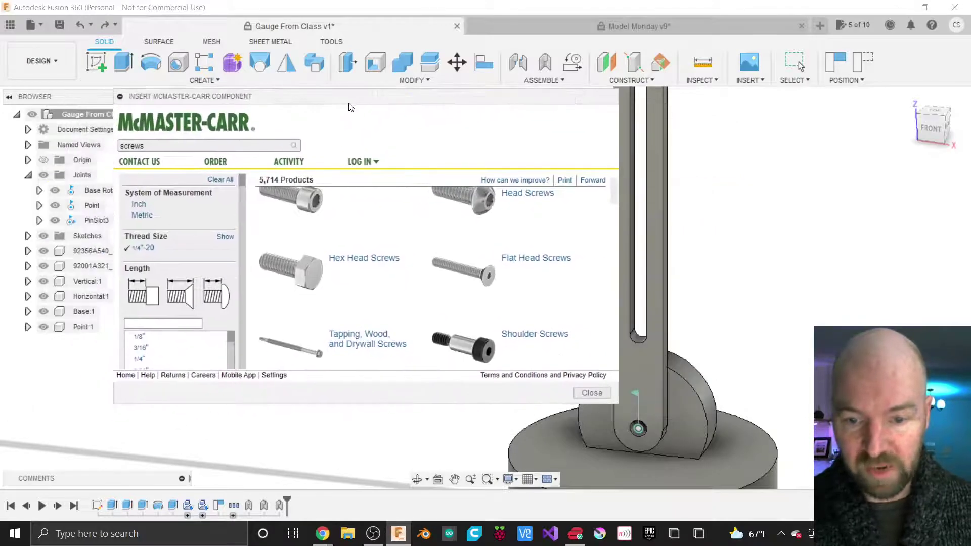
pyautogui.click(354, 259)
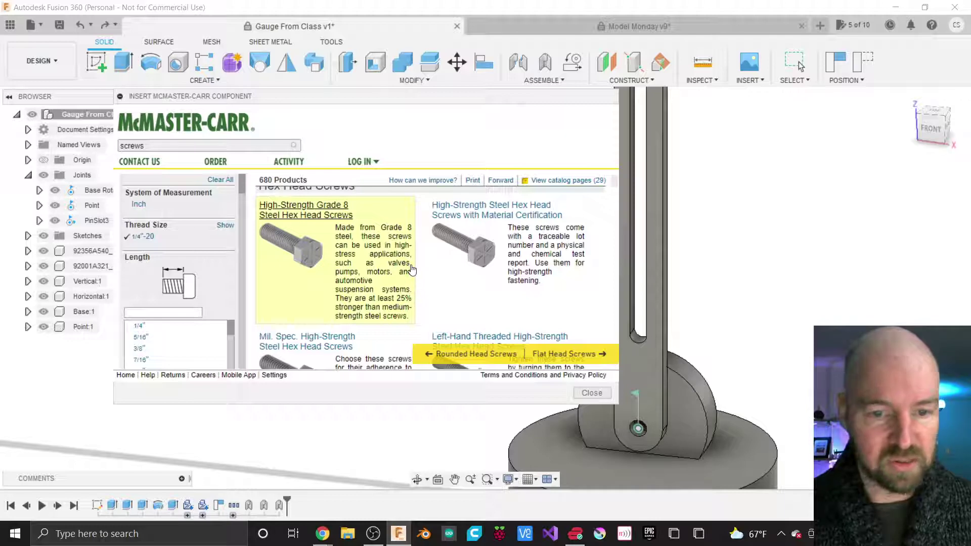
pyautogui.scroll(1, 413, 270)
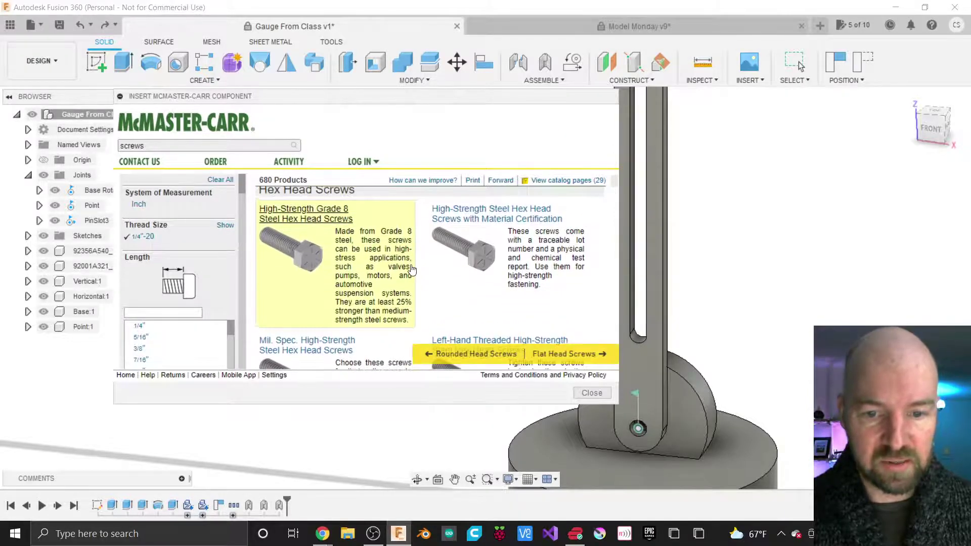
pyautogui.scroll(-2, 412, 270)
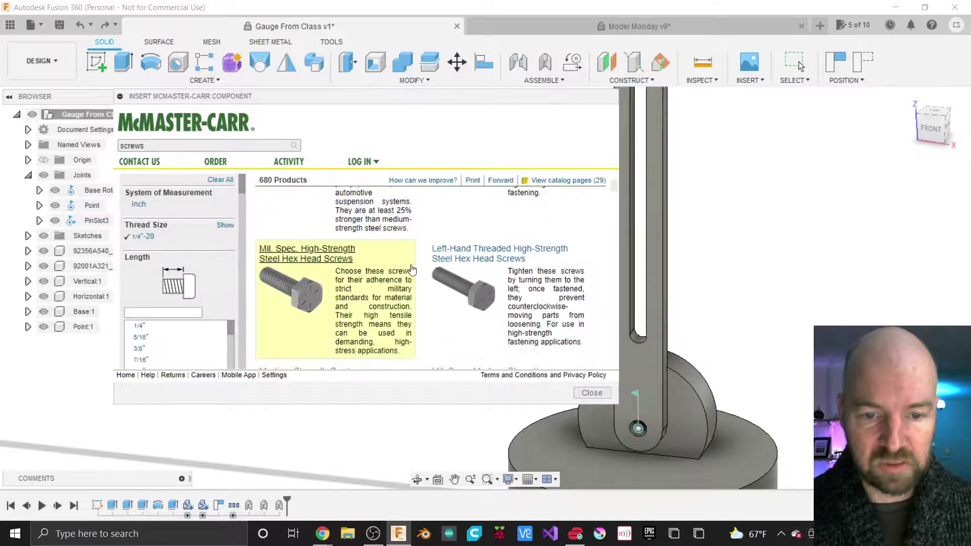
pyautogui.scroll(-5, 413, 270)
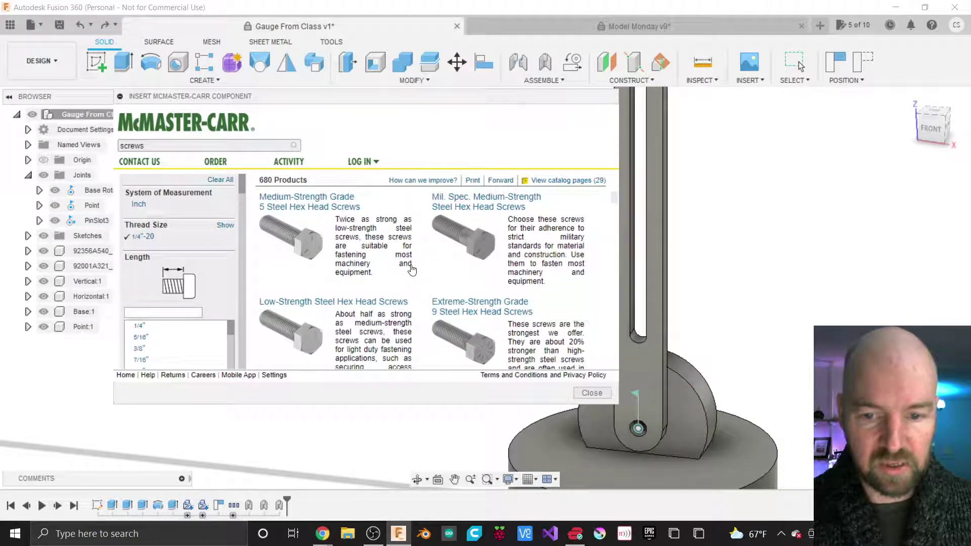
pyautogui.scroll(-4, 399, 281)
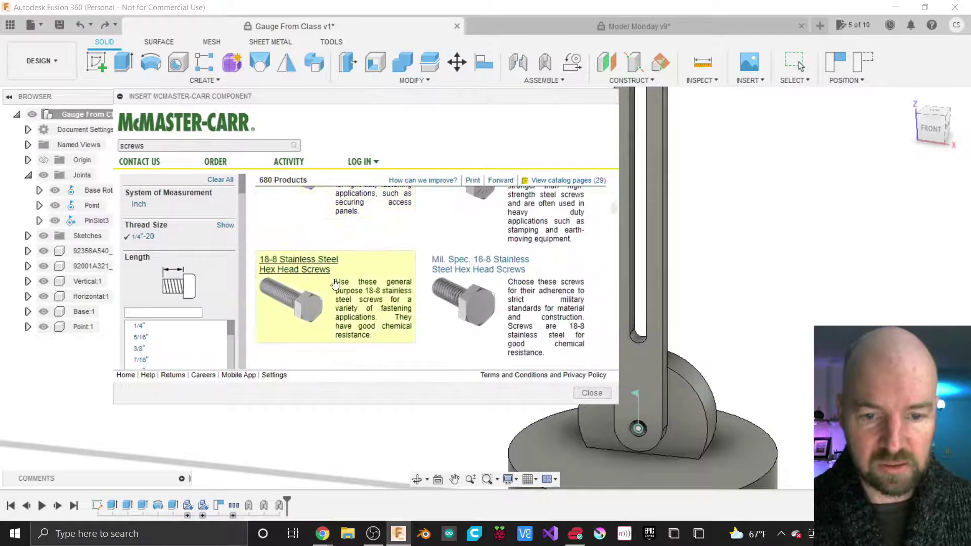
pyautogui.click(302, 273)
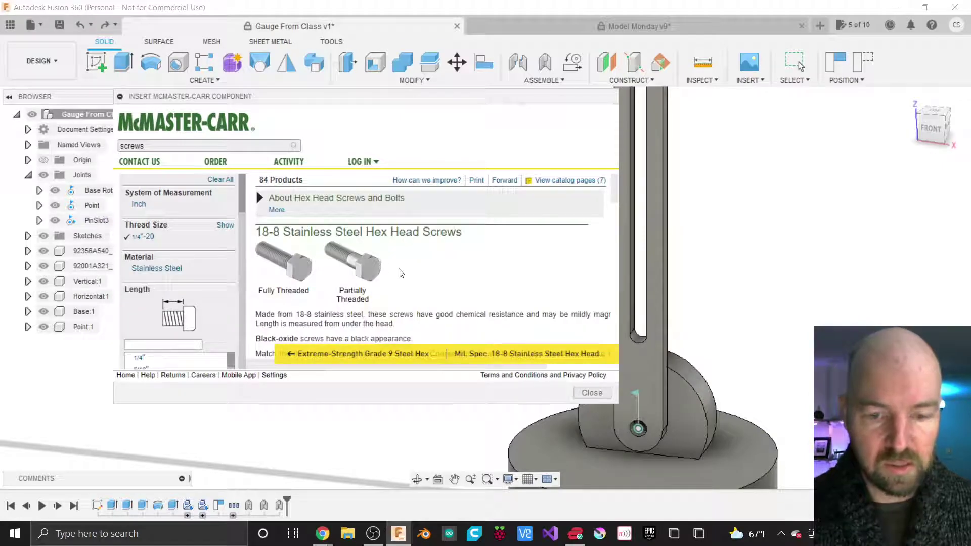
# Step: Limit the hex head screws to fully threaded ones and choose the 1 1/4" long screw, part 92240A544
pyautogui.click(293, 273)
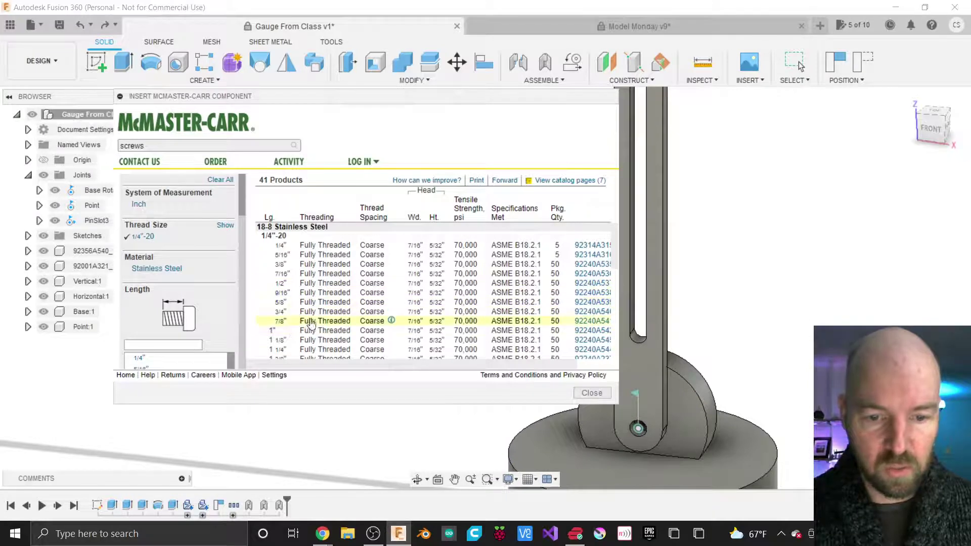
pyautogui.scroll(-1, 294, 333)
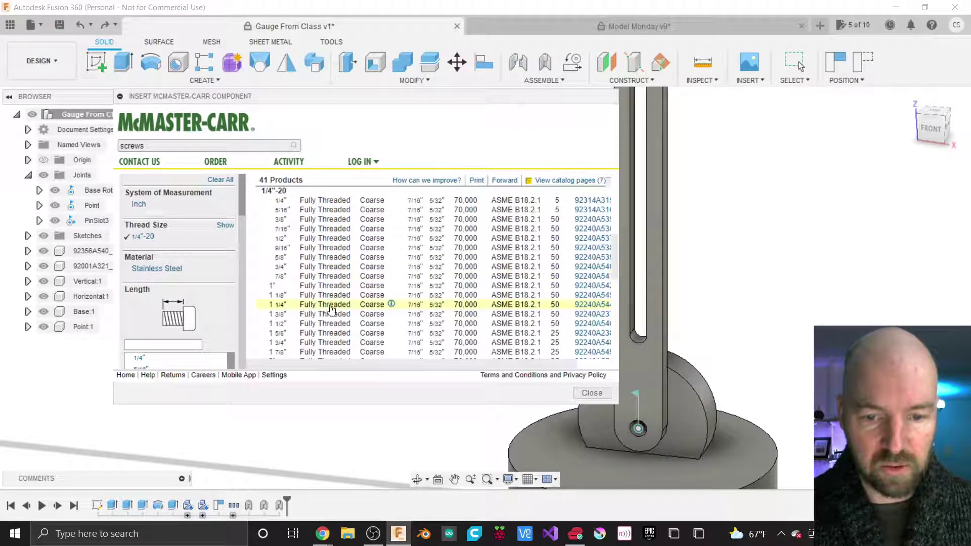
pyautogui.click(569, 306)
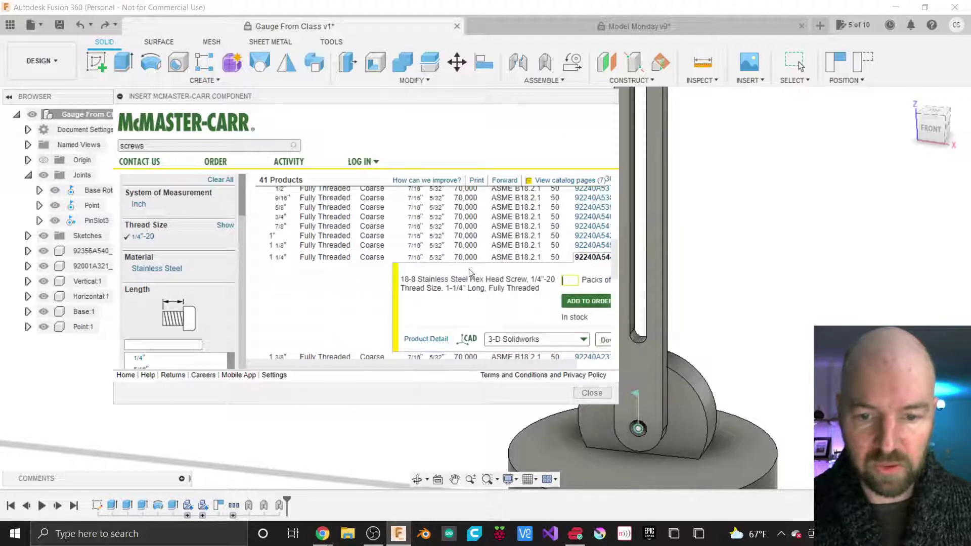
# Step: Enlarge the catalogue window and set the chosen screw's CAD format to 3-D STEP
pyautogui.moveTo(616, 404); pyautogui.dragTo(788, 465)
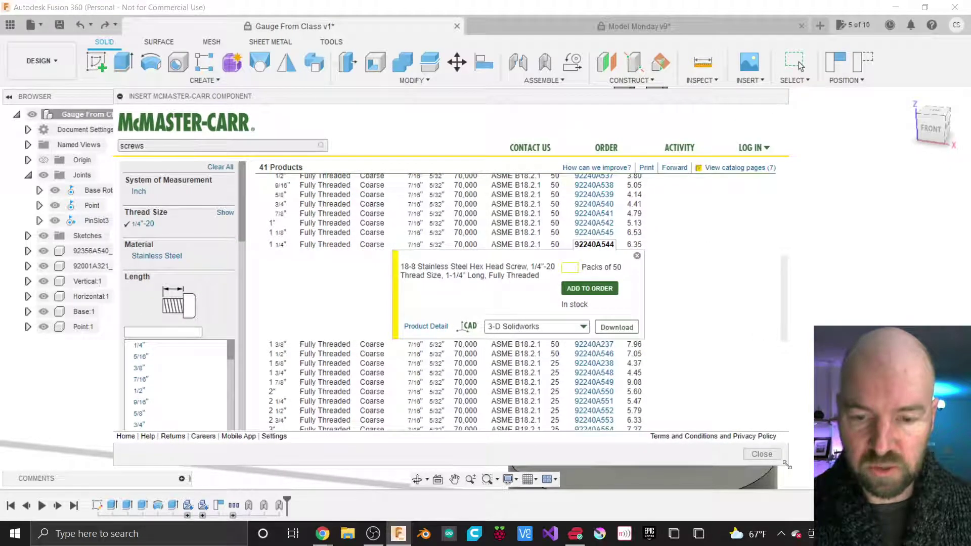
pyautogui.click(530, 328)
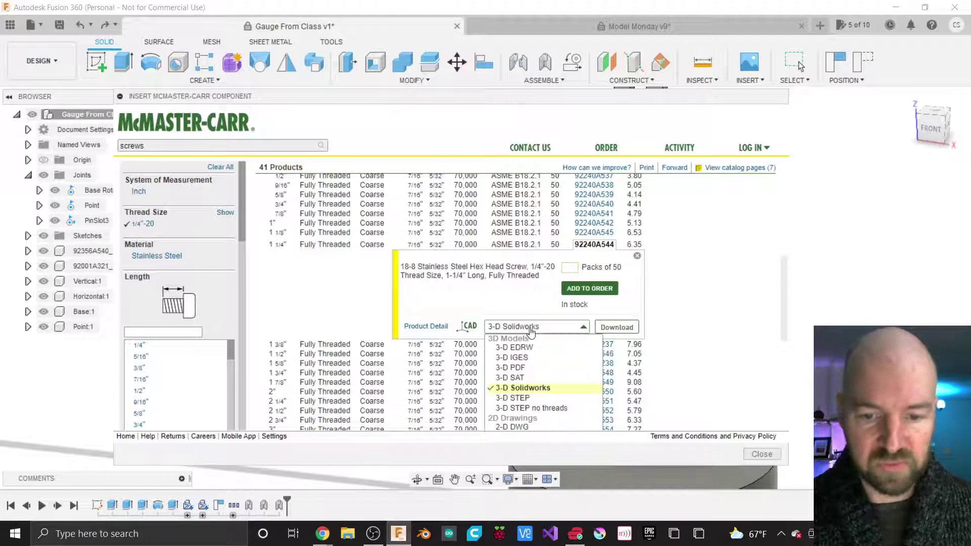
pyautogui.click(530, 399)
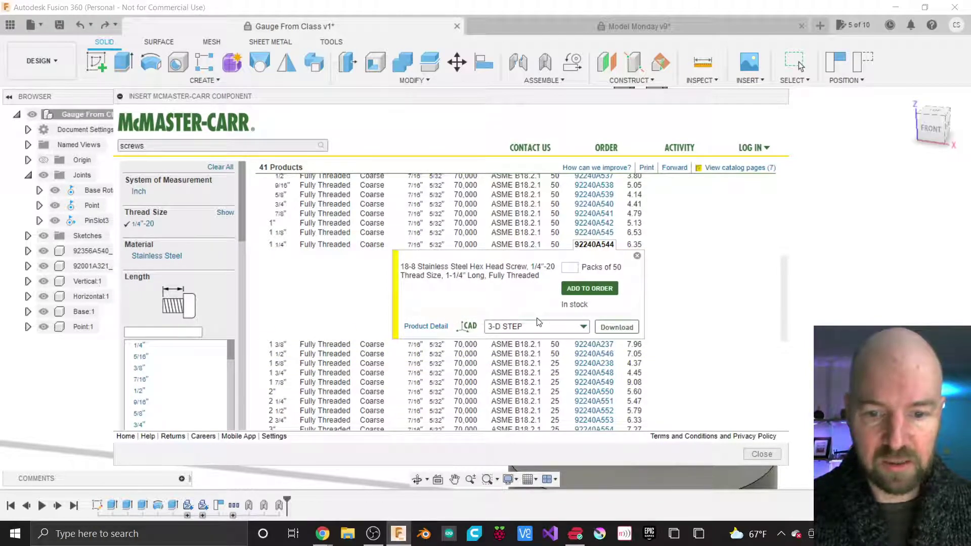
# Step: Examine the product details, specifications and 2-D drawing of the 1-1/4" hex head screw
pyautogui.click(428, 327)
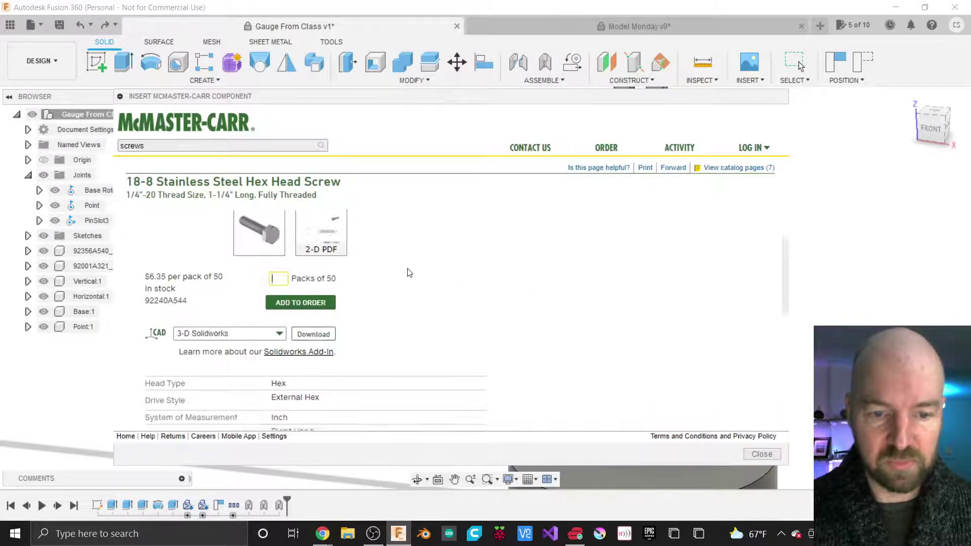
pyautogui.scroll(-3, 410, 273)
pyautogui.scroll(4, 410, 272)
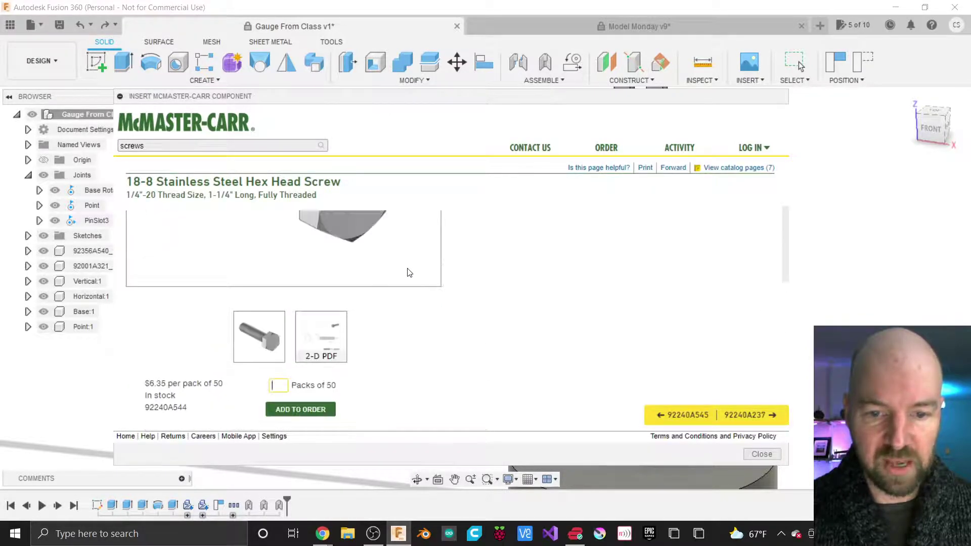
pyautogui.scroll(3, 410, 272)
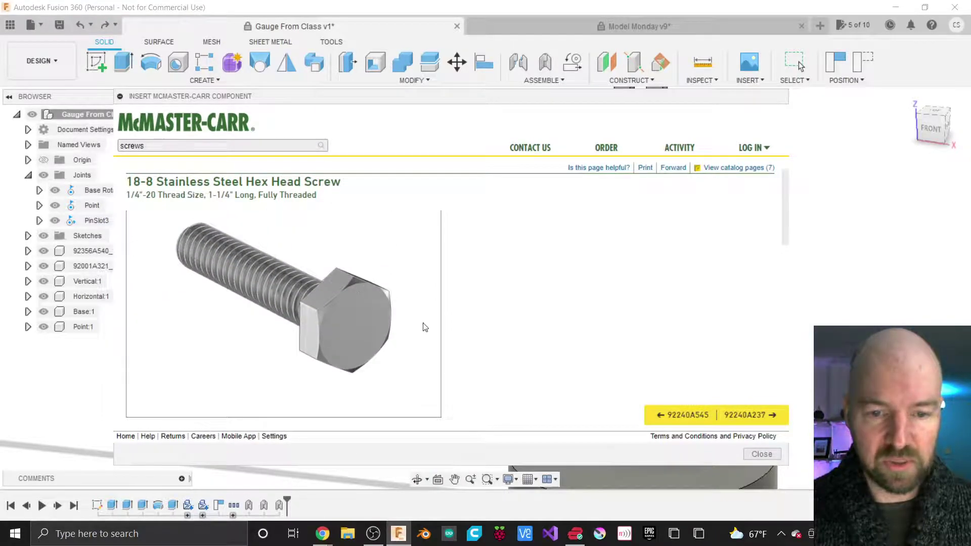
pyautogui.scroll(-10, 409, 310)
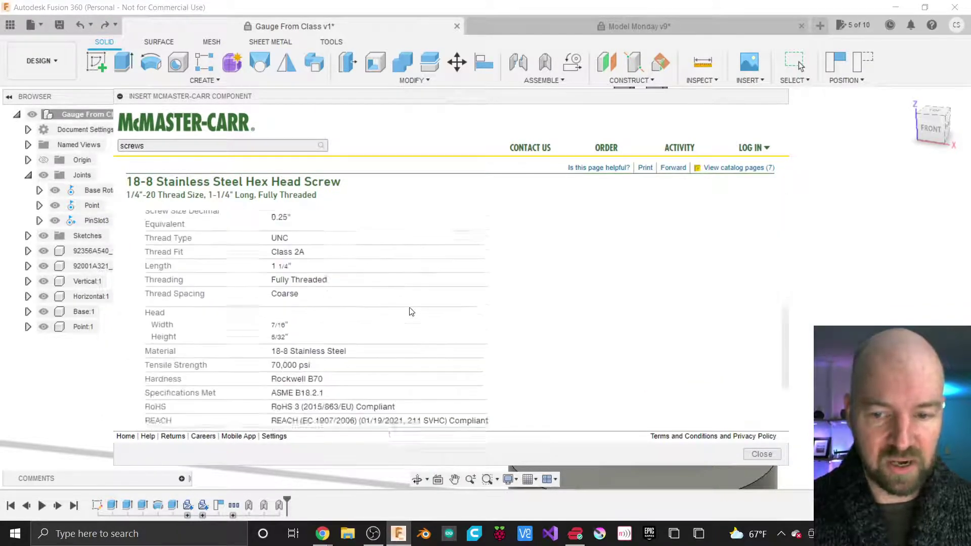
pyautogui.scroll(-3, 410, 311)
pyautogui.scroll(7, 410, 311)
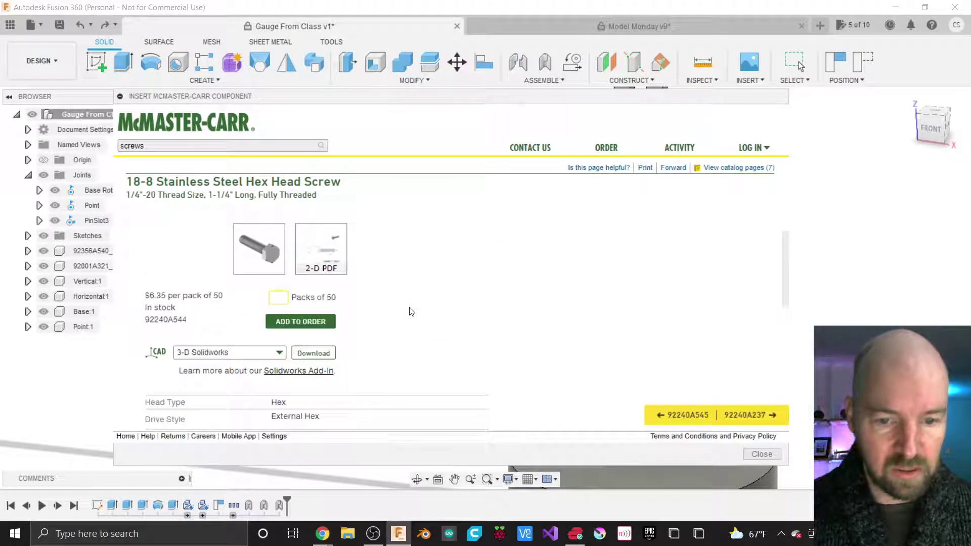
pyautogui.click(318, 249)
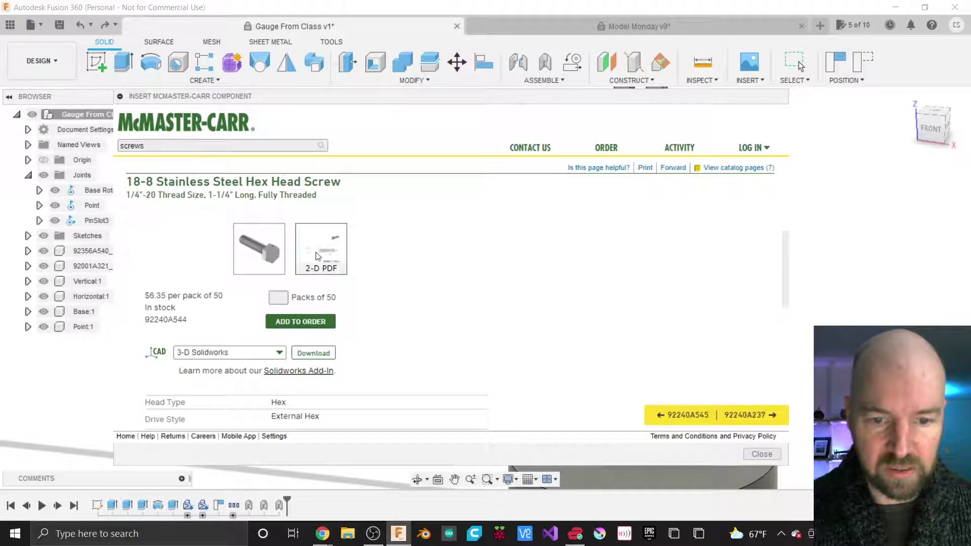
pyautogui.scroll(-10, 446, 310)
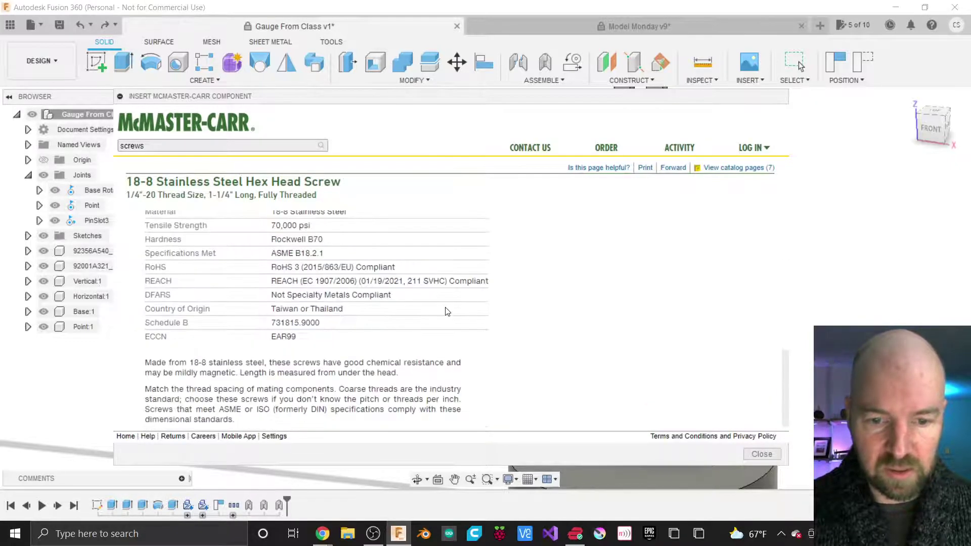
pyautogui.scroll(10, 446, 310)
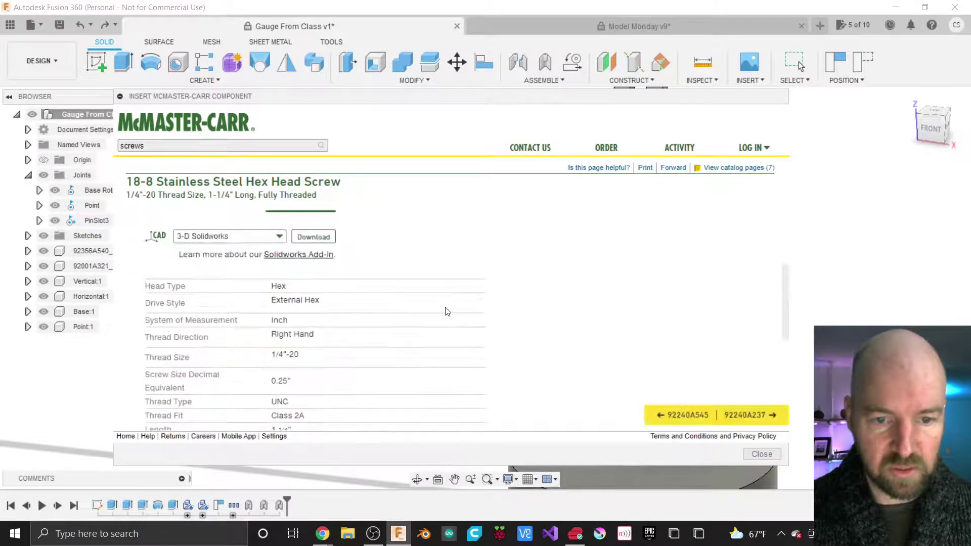
pyautogui.click(323, 307)
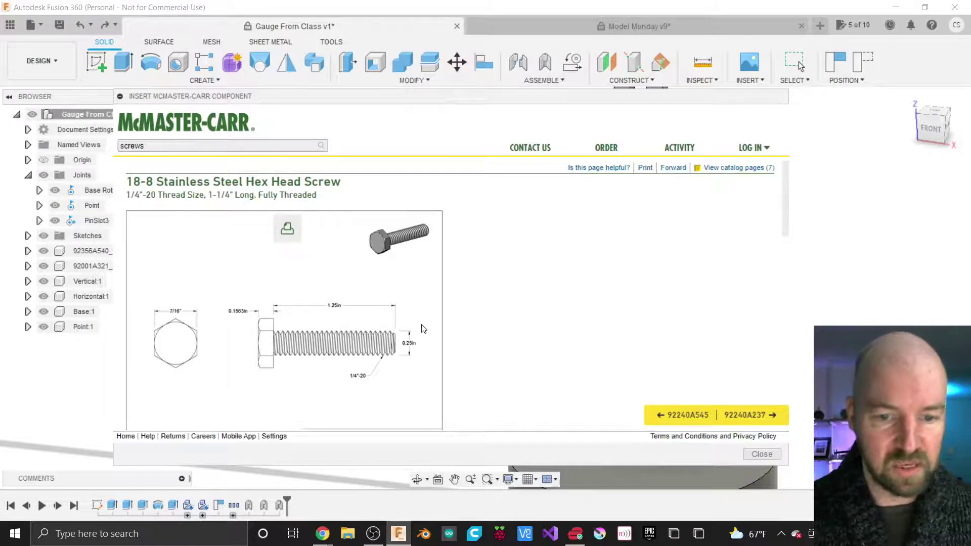
# Step: Set the 1-1/4" hex head screw's CAD format to 3-D STEP and insert the screw into the gauge design
pyautogui.scroll(-5, 458, 309)
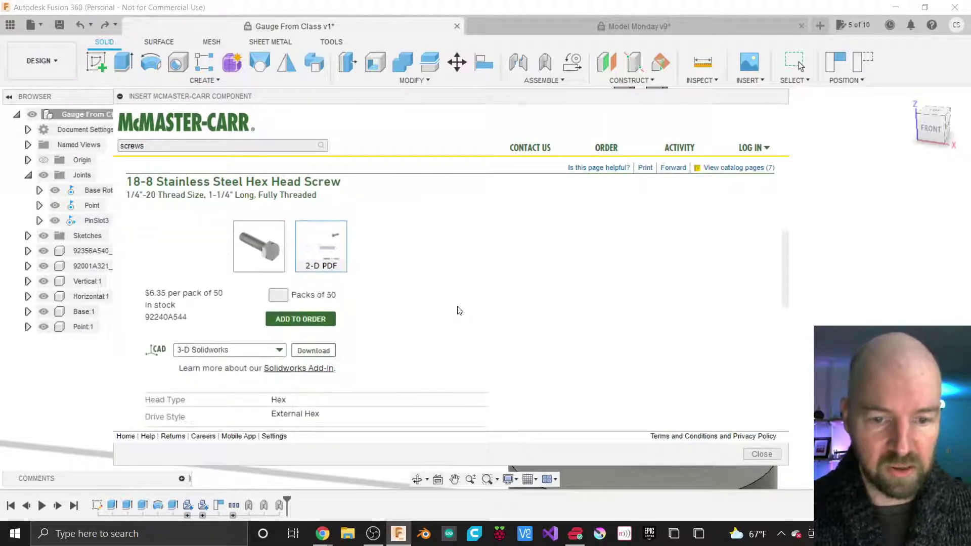
pyautogui.click(254, 351)
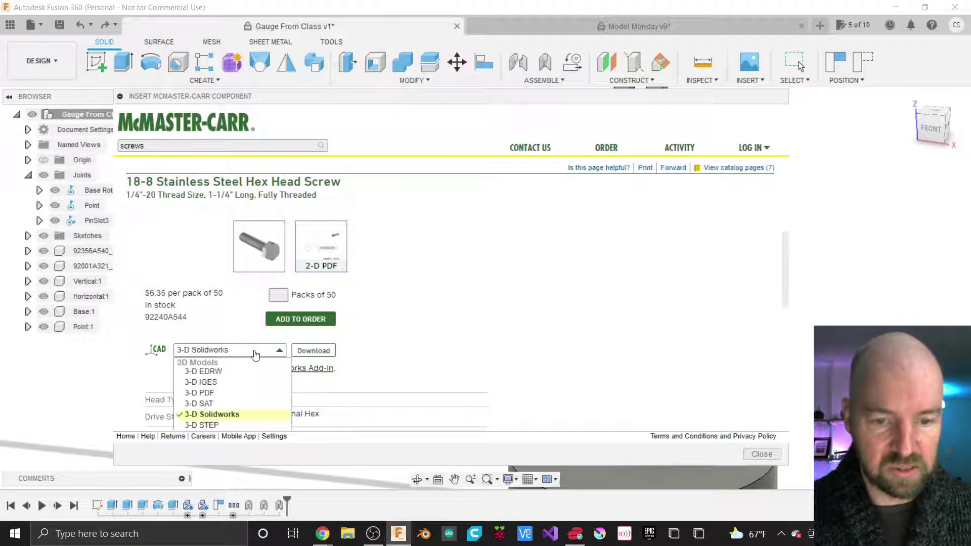
pyautogui.click(222, 425)
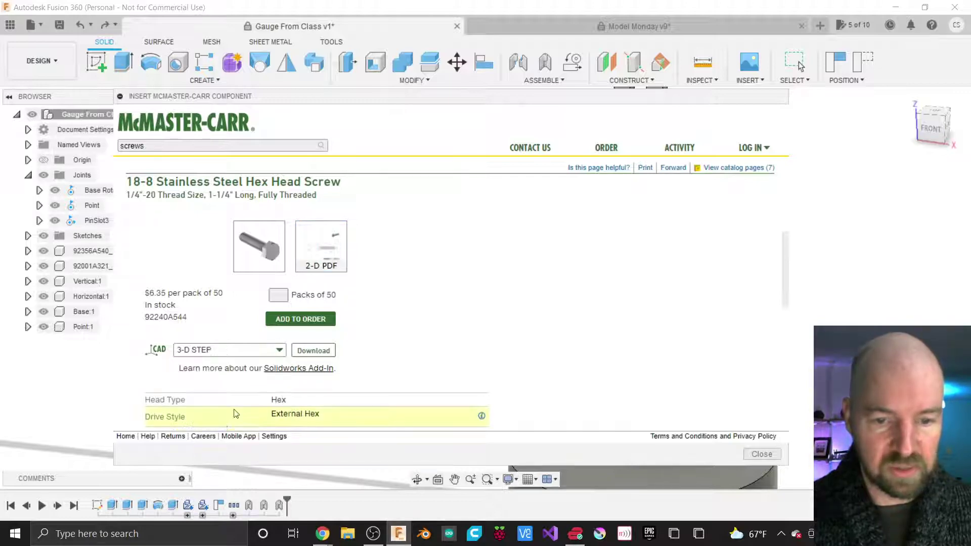
pyautogui.click(312, 351)
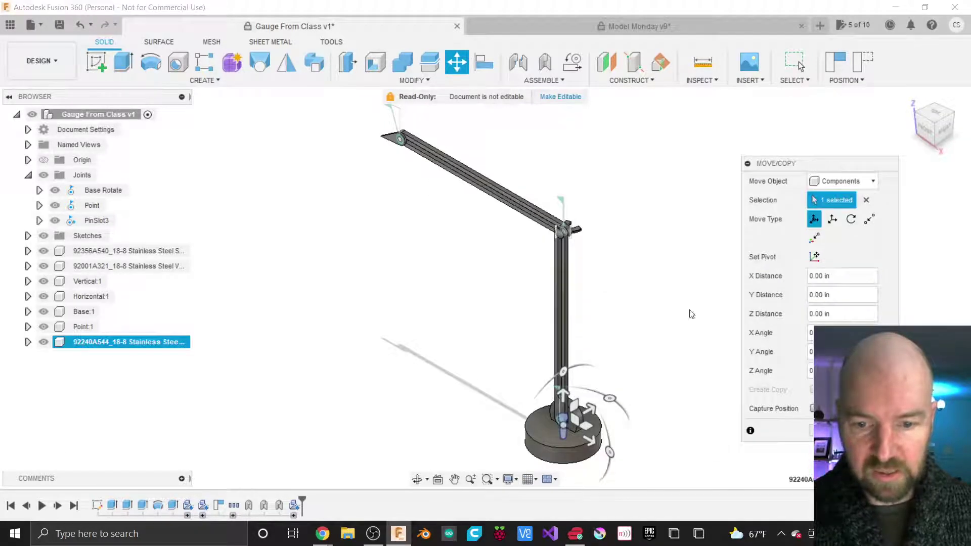
# Step: Move the inserted hex head screw -1.80 in along Y, clear of the base
pyautogui.scroll(5, 577, 435)
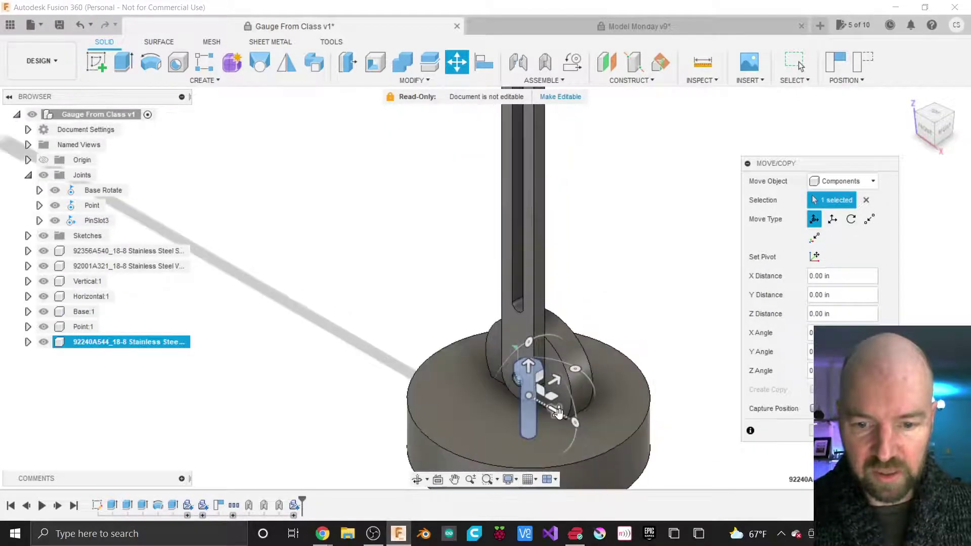
pyautogui.moveTo(557, 411); pyautogui.dragTo(392, 372)
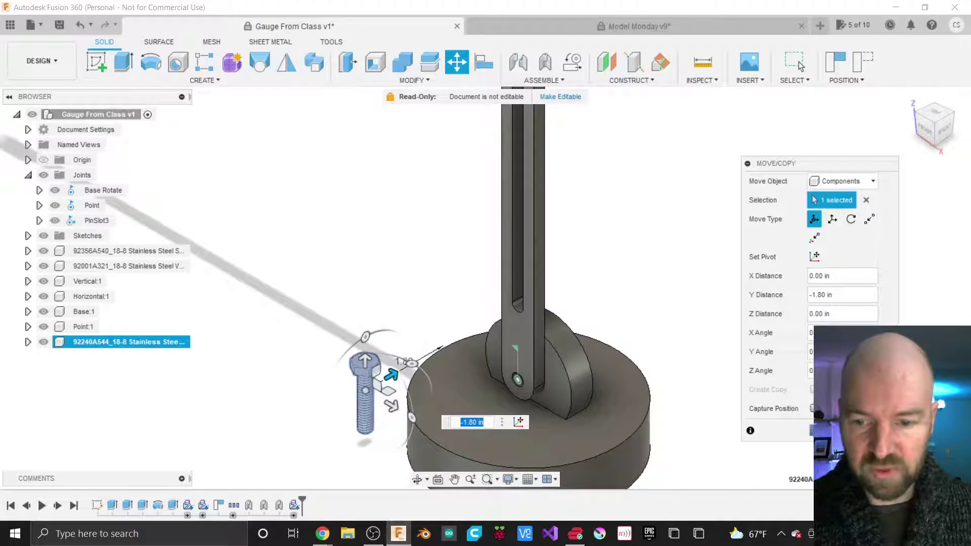
pyautogui.press('Return')
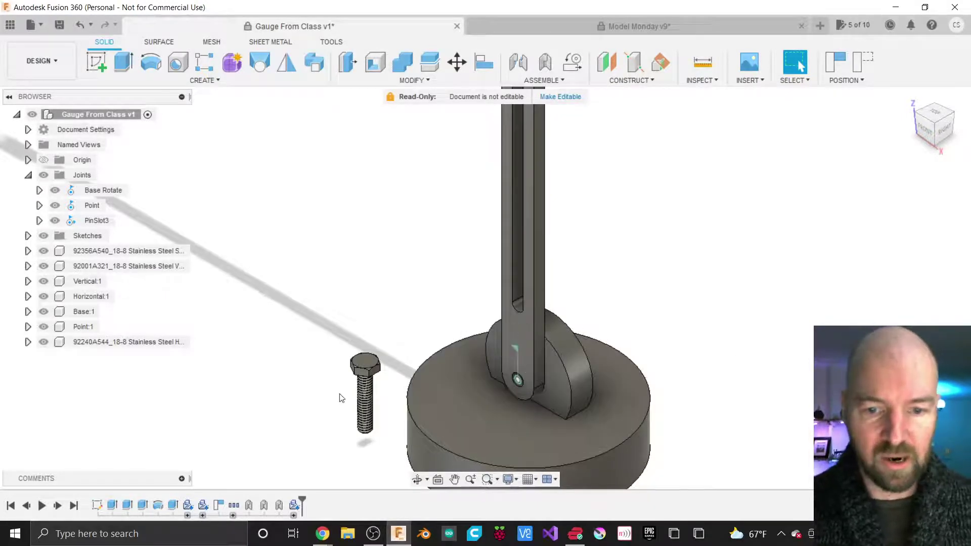
# Step: Try to align the underside of the screw head with the pivot hole on the base lug's outer face
pyautogui.scroll(3, 365, 400)
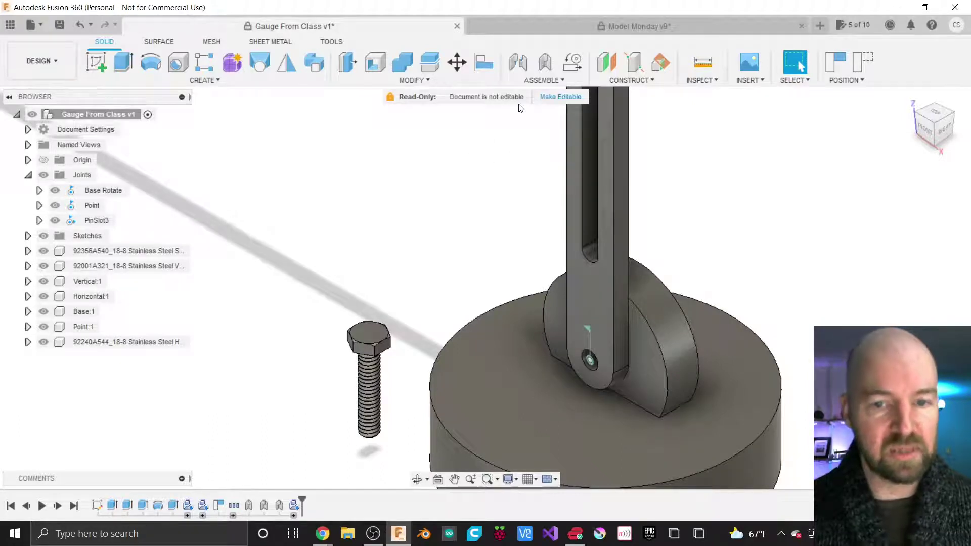
pyautogui.click(422, 82)
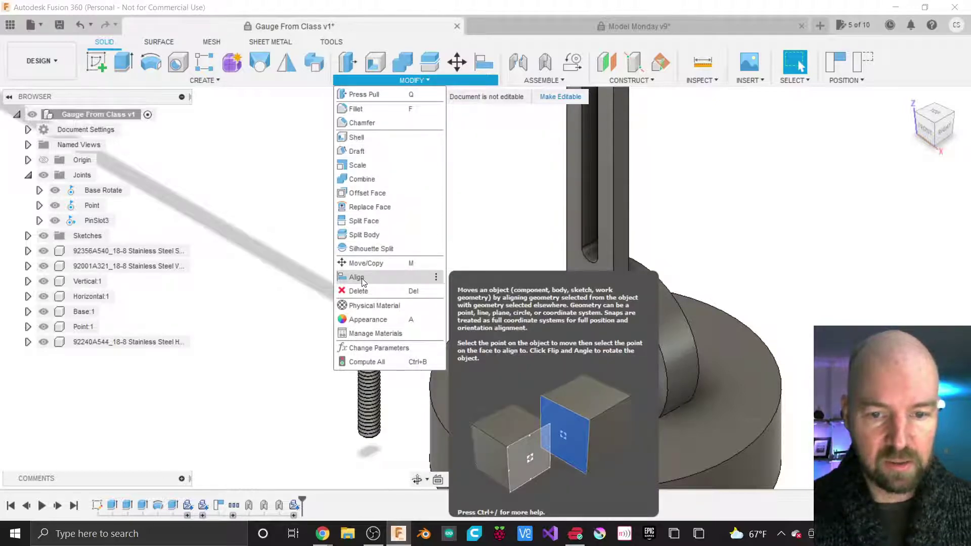
pyautogui.click(362, 279)
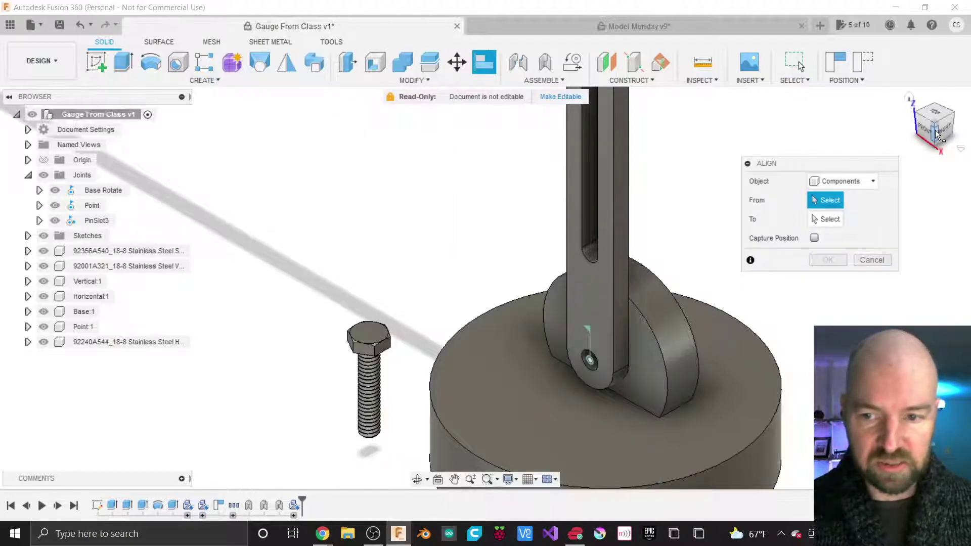
pyautogui.moveTo(933, 117); pyautogui.dragTo(933, 93)
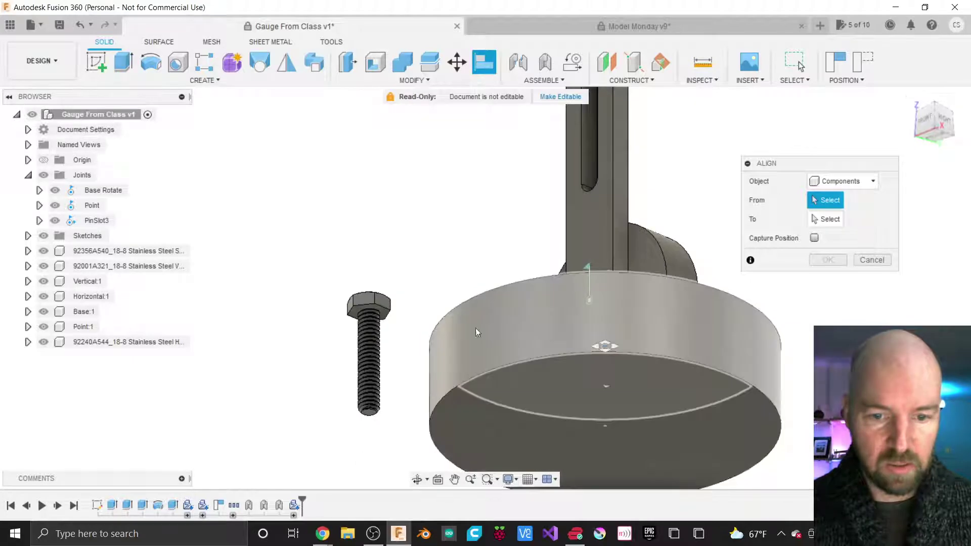
pyautogui.scroll(5, 365, 315)
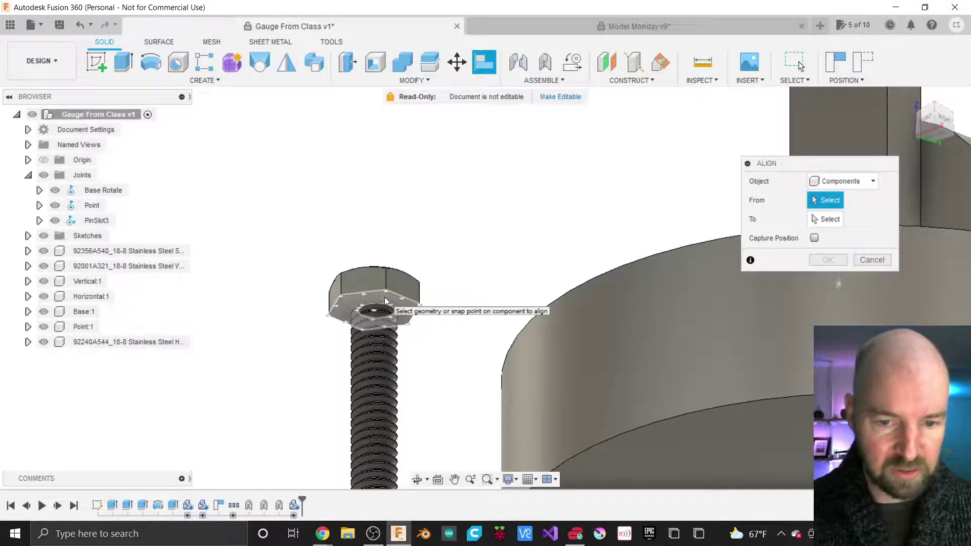
pyautogui.click(384, 297)
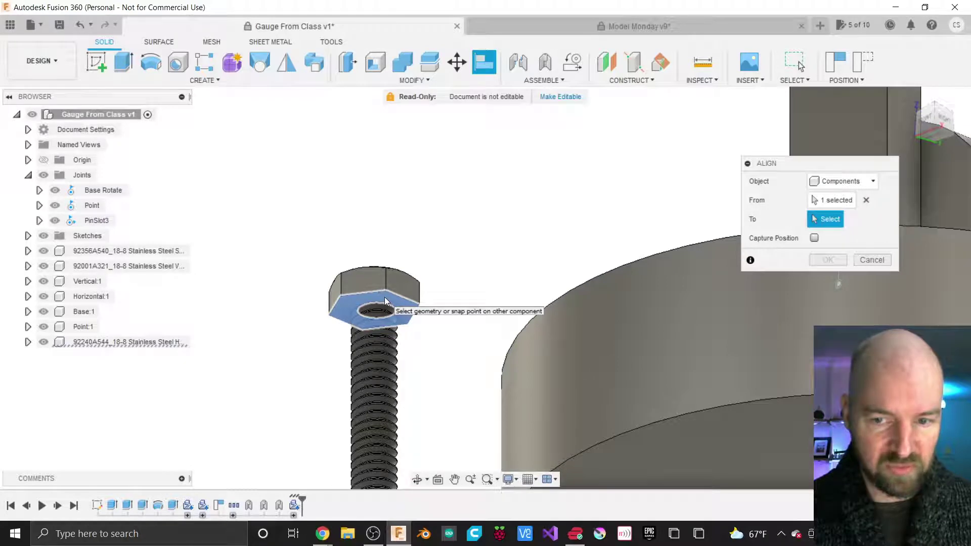
pyautogui.scroll(-3, 360, 311)
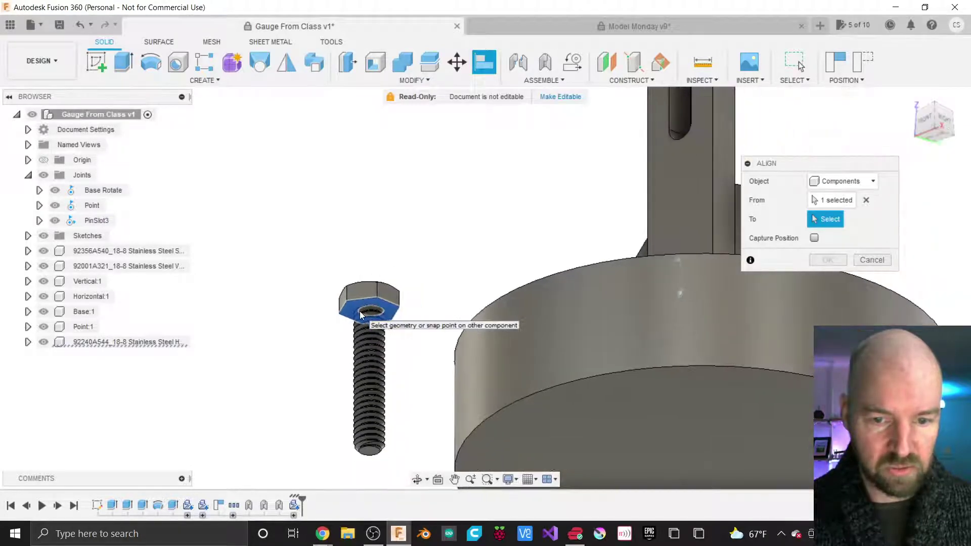
pyautogui.click(935, 126)
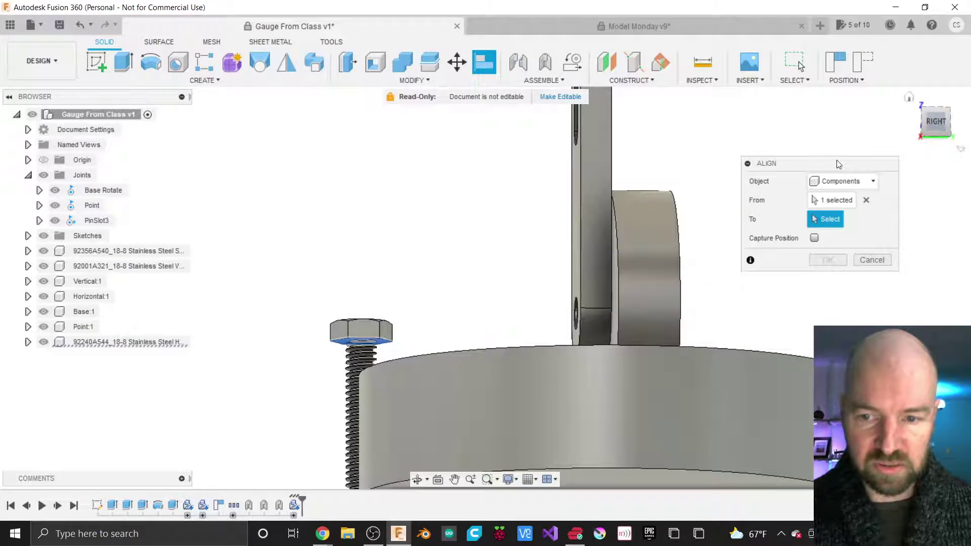
pyautogui.moveTo(838, 165); pyautogui.dragTo(482, 179)
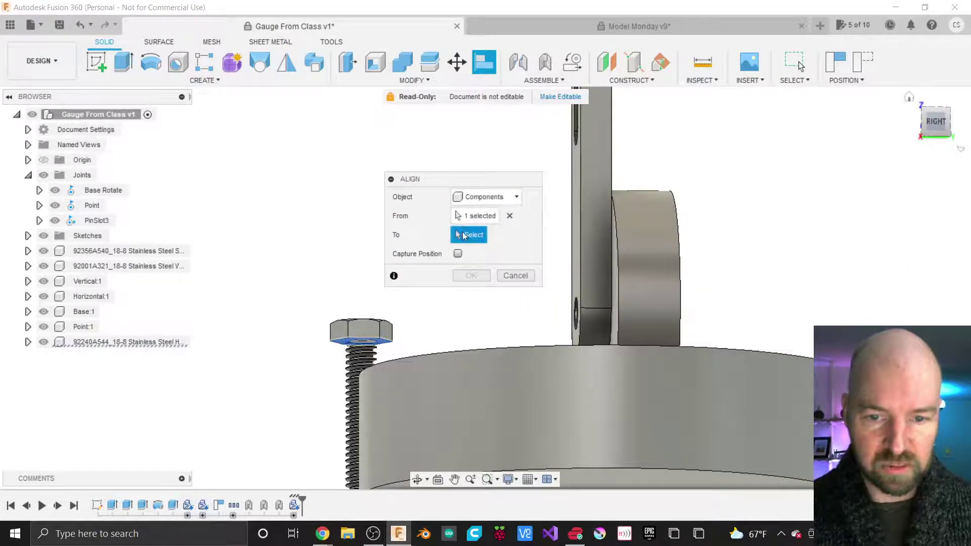
pyautogui.click(935, 124)
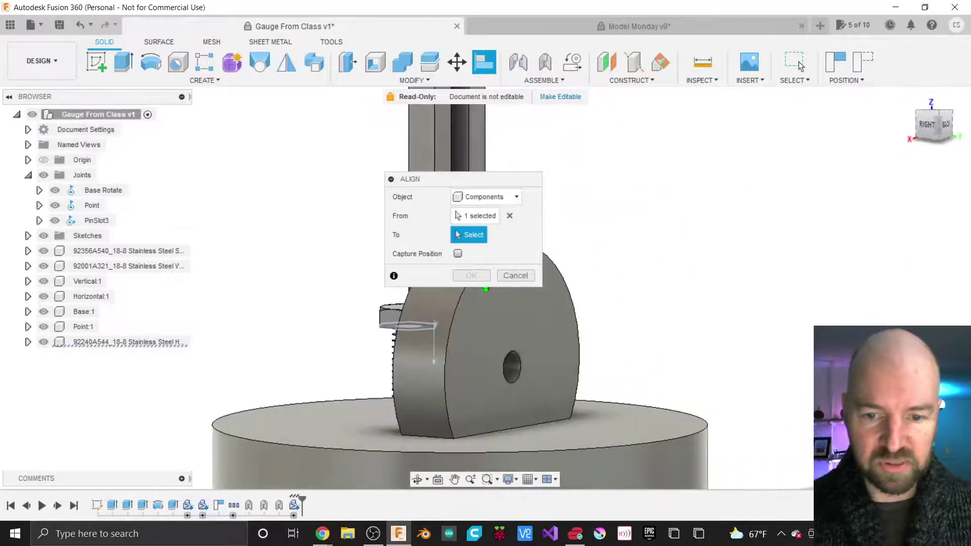
pyautogui.click(513, 358)
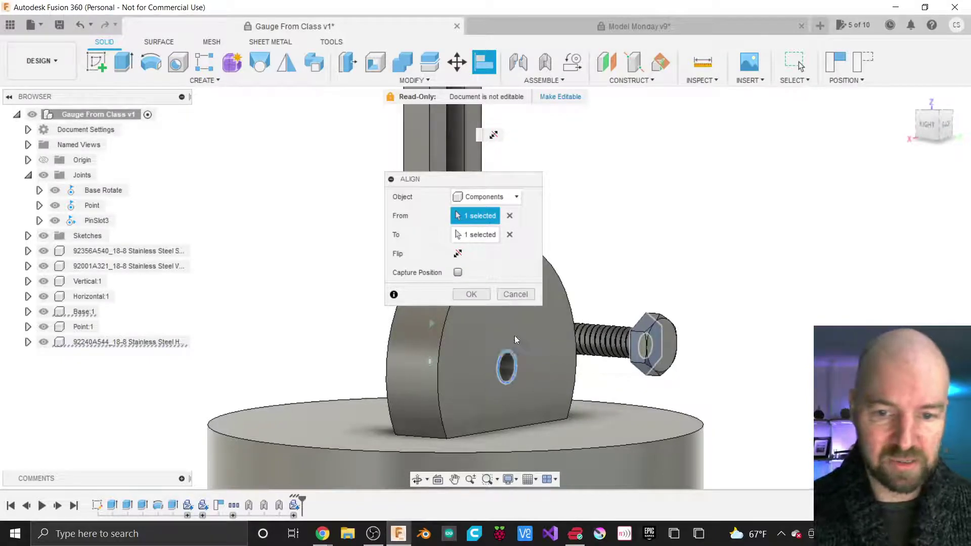
pyautogui.click(510, 234)
pyautogui.click(509, 216)
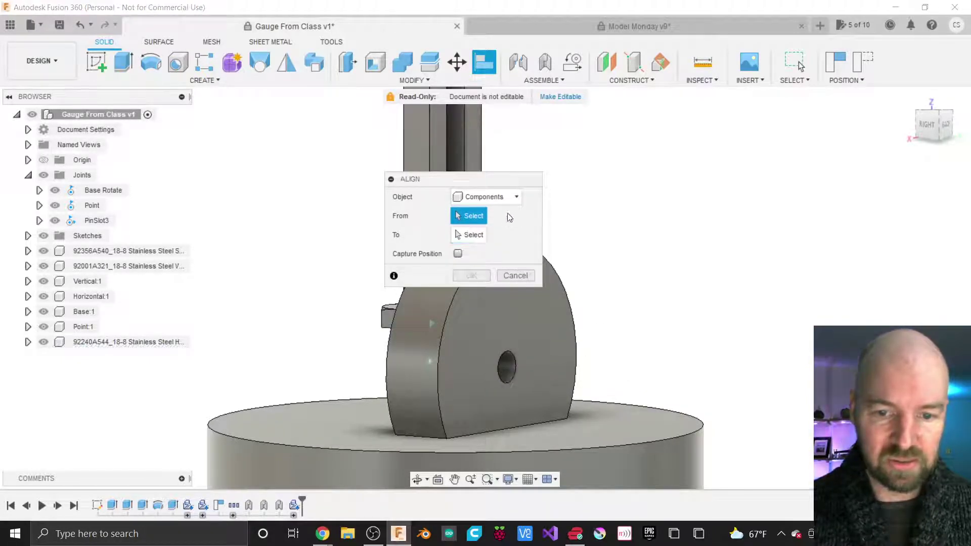
# Step: Align the screw's threaded end face with the pivot hole at the lower end of the vertical arm
pyautogui.moveTo(489, 186); pyautogui.dragTo(726, 200)
pyautogui.click(929, 124)
pyautogui.moveTo(929, 124); pyautogui.dragTo(941, 105)
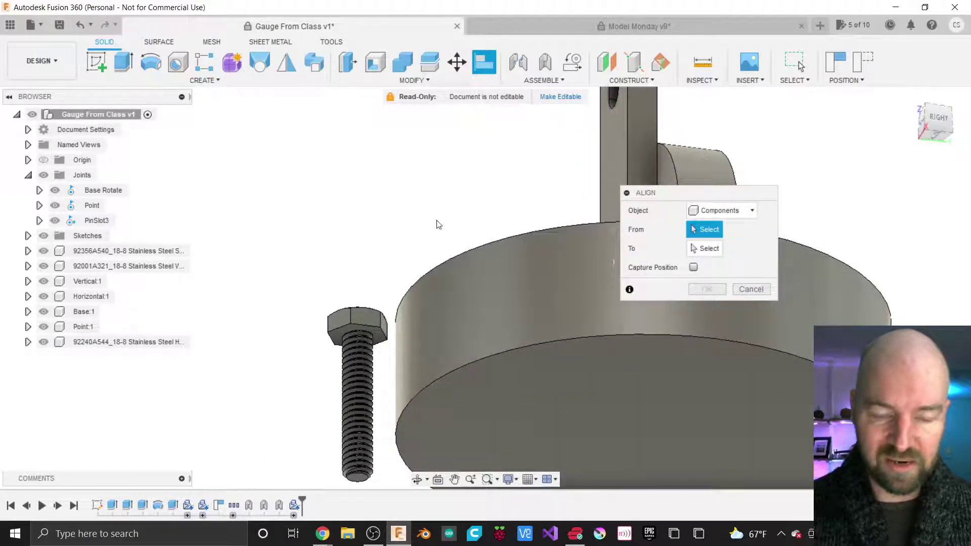
pyautogui.scroll(-1, 417, 206)
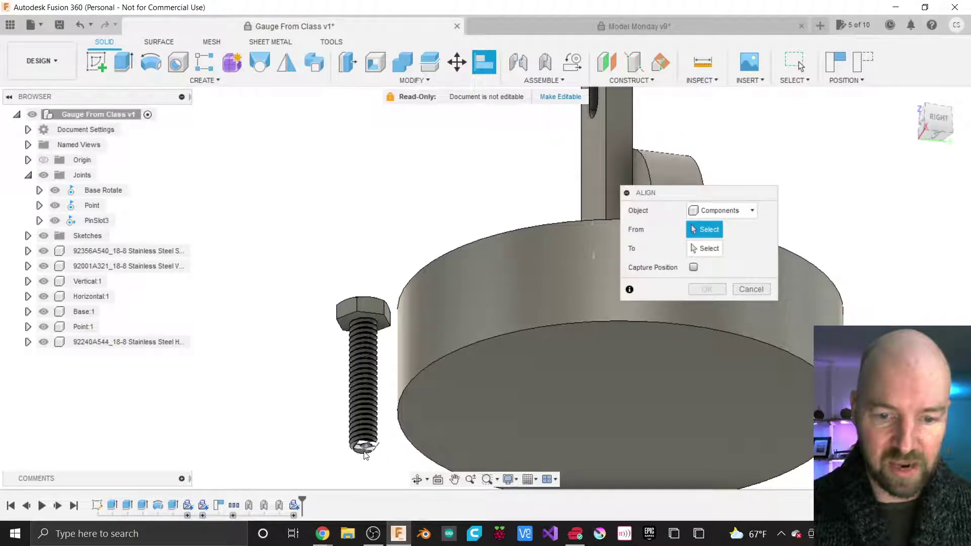
pyautogui.scroll(4, 364, 455)
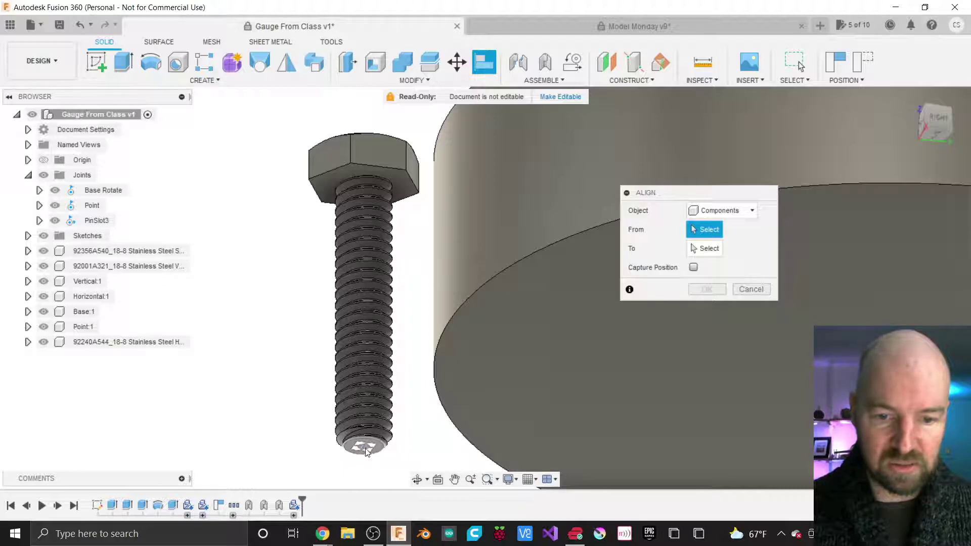
pyautogui.click(367, 450)
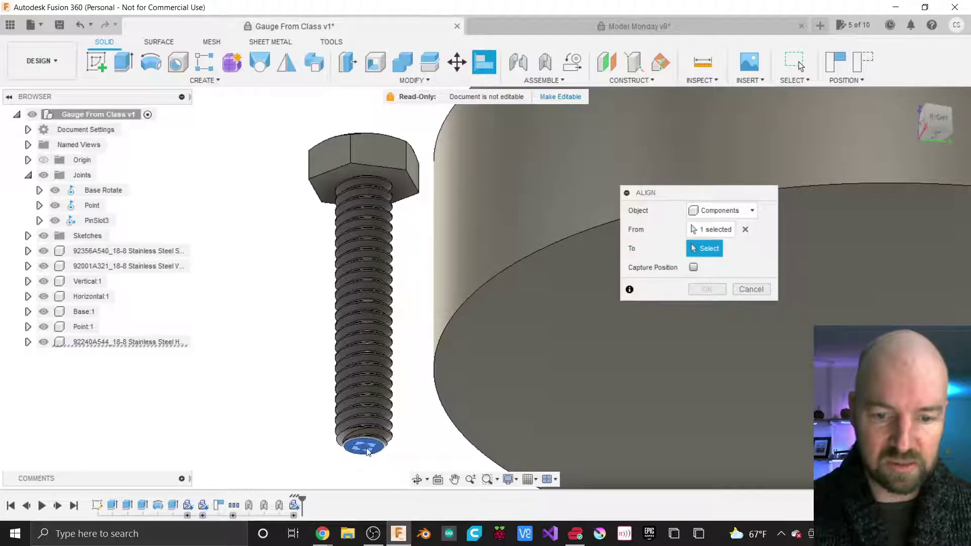
pyautogui.scroll(-3, 354, 456)
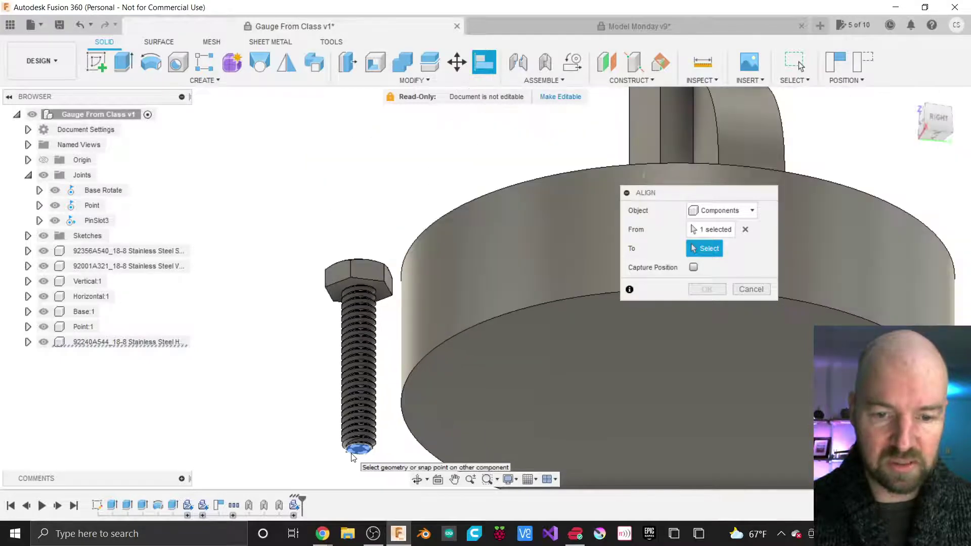
pyautogui.scroll(-2, 354, 455)
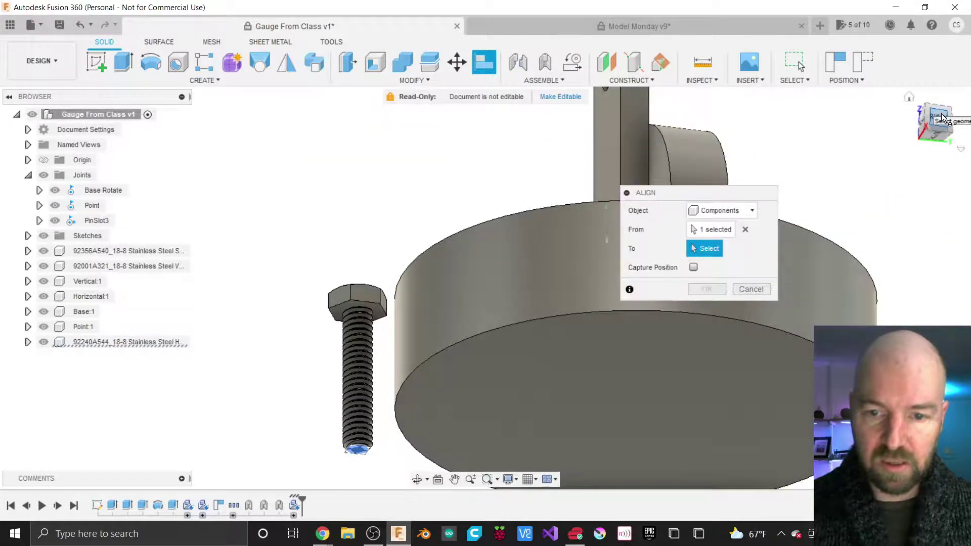
pyautogui.keyDown('shift'); pyautogui.moveTo(942, 118); pyautogui.dragTo(966, 139, button='middle'); pyautogui.keyUp('shift')
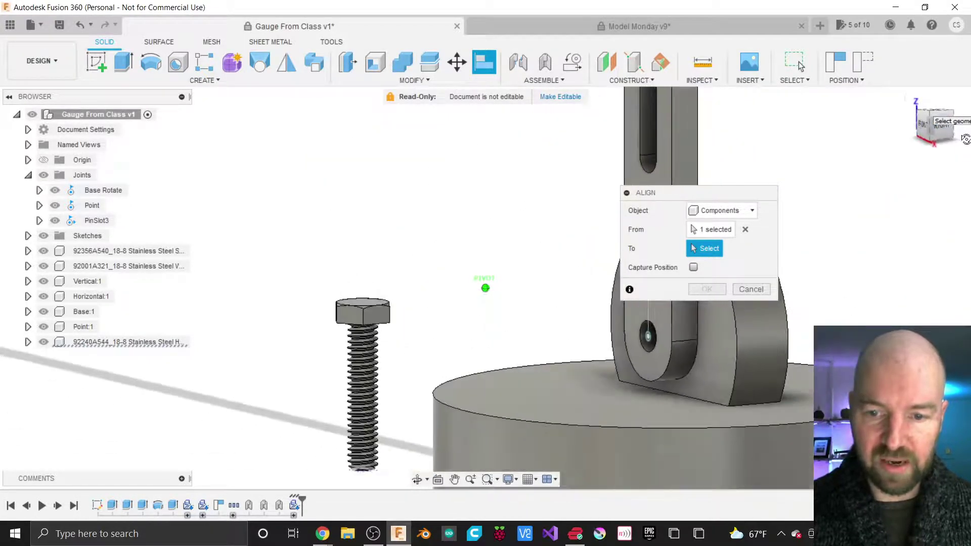
pyautogui.click(656, 331)
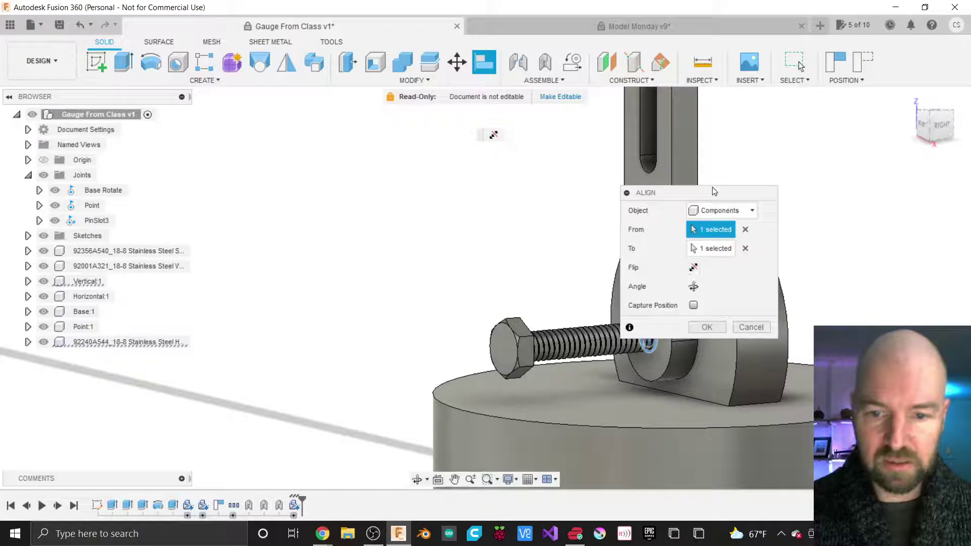
# Step: Flip the alignment so the screw passes through from the base lug side with its tip at the vertical arm's face
pyautogui.moveTo(704, 191); pyautogui.dragTo(357, 198)
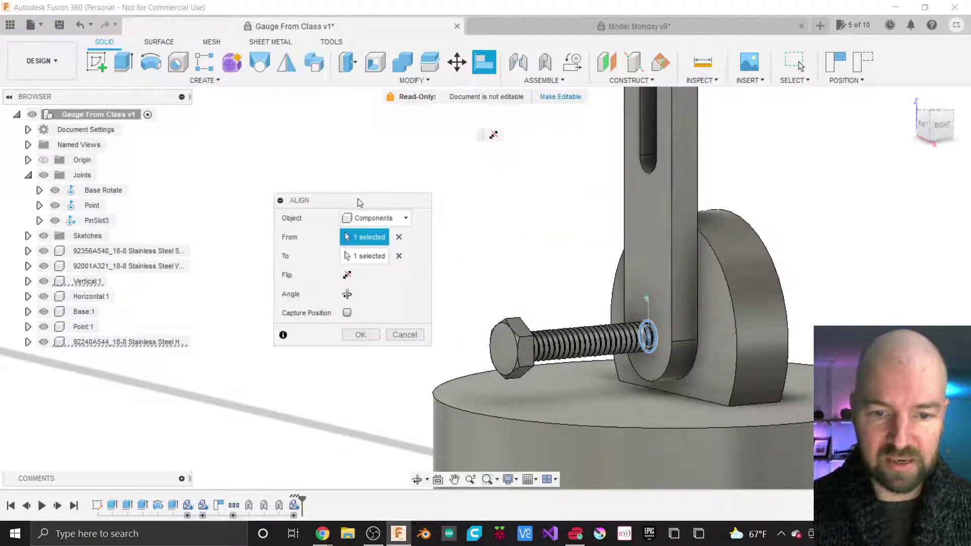
pyautogui.click(347, 276)
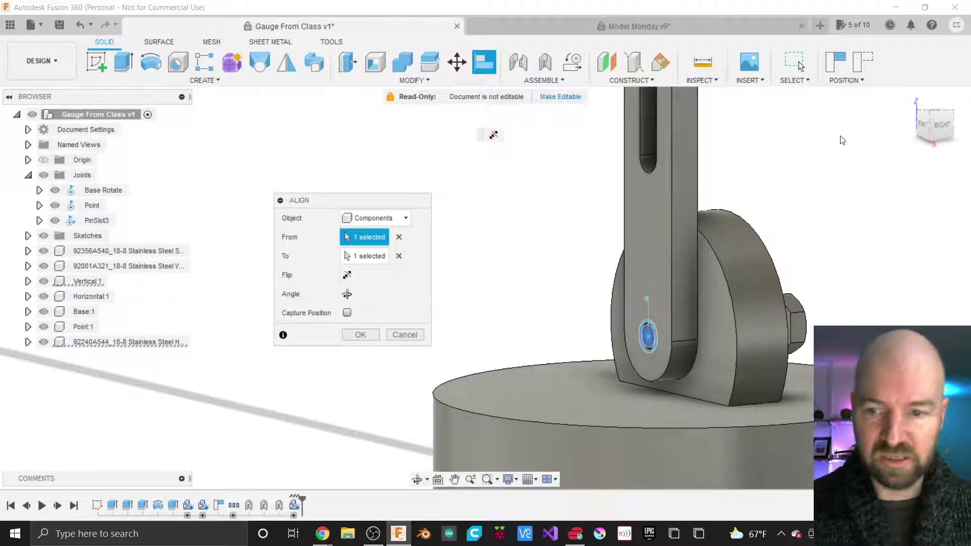
pyautogui.click(944, 128)
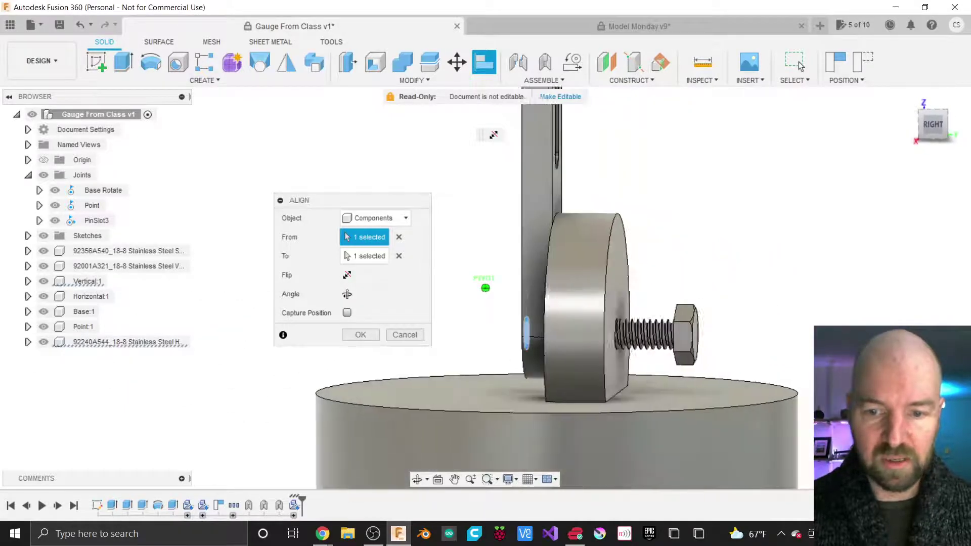
pyautogui.moveTo(941, 127)
pyautogui.mouseDown()
pyautogui.moveTo(962, 128)
pyautogui.moveTo(944, 129)
pyautogui.moveTo(951, 136)
pyautogui.mouseUp()
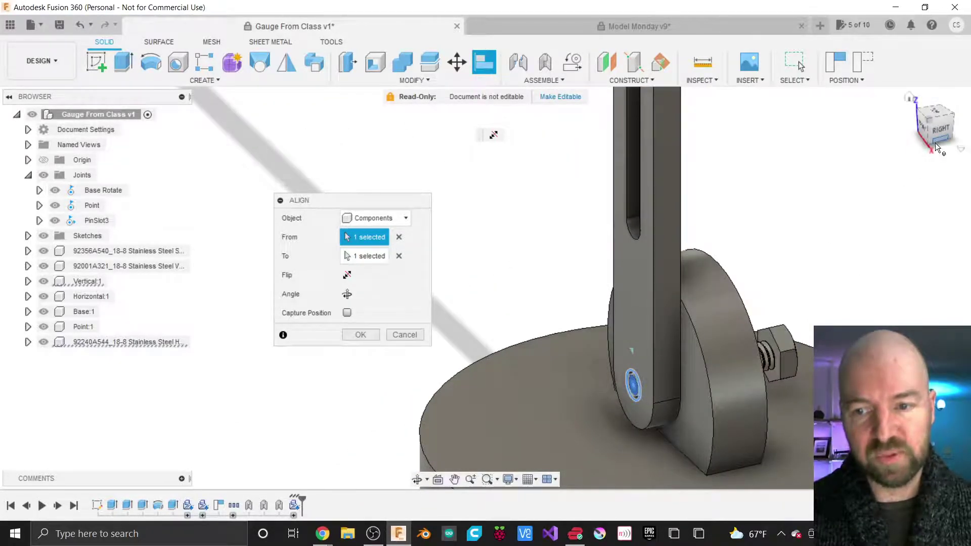
pyautogui.moveTo(939, 137); pyautogui.dragTo(941, 138)
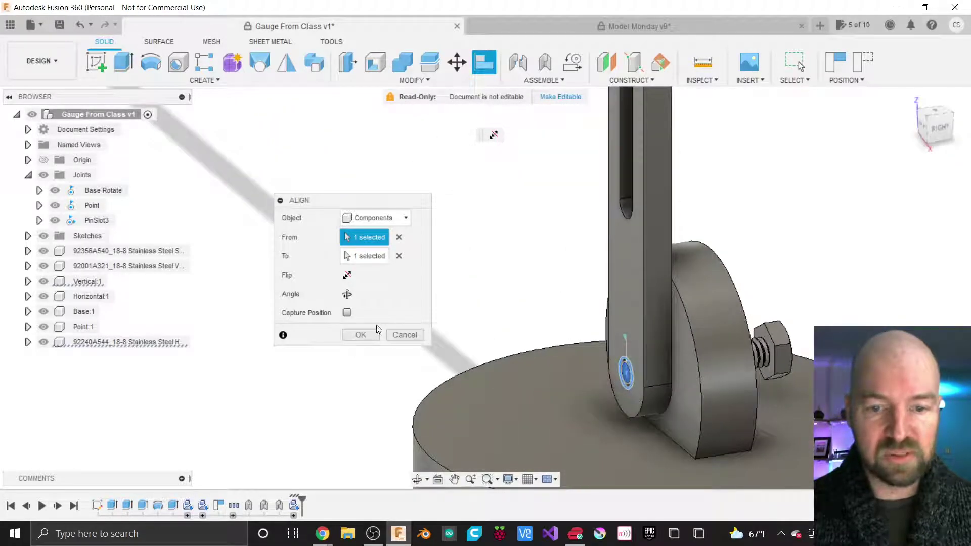
pyautogui.click(359, 335)
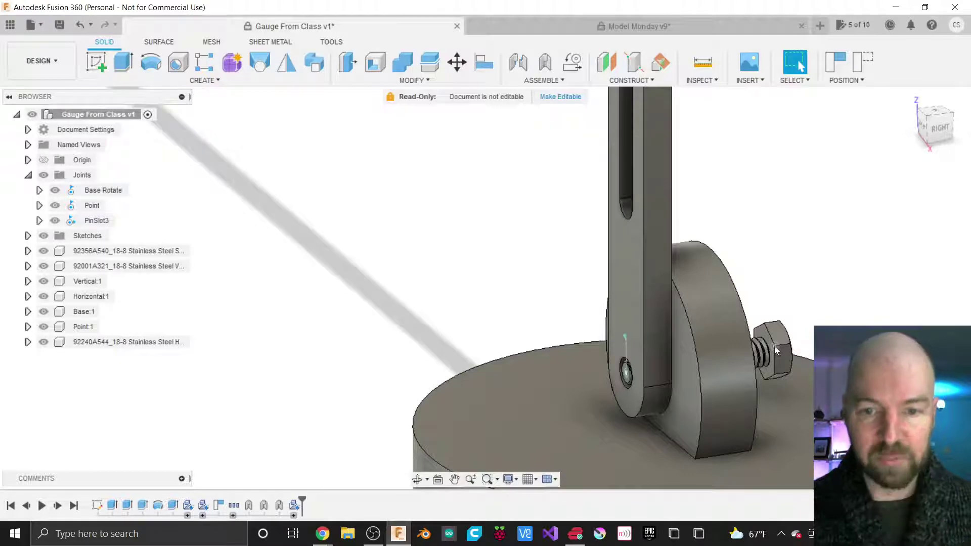
# Step: Move the hex head screw component -0.50 in along Z so its head seats against the base lug's outer face
pyautogui.click(544, 81)
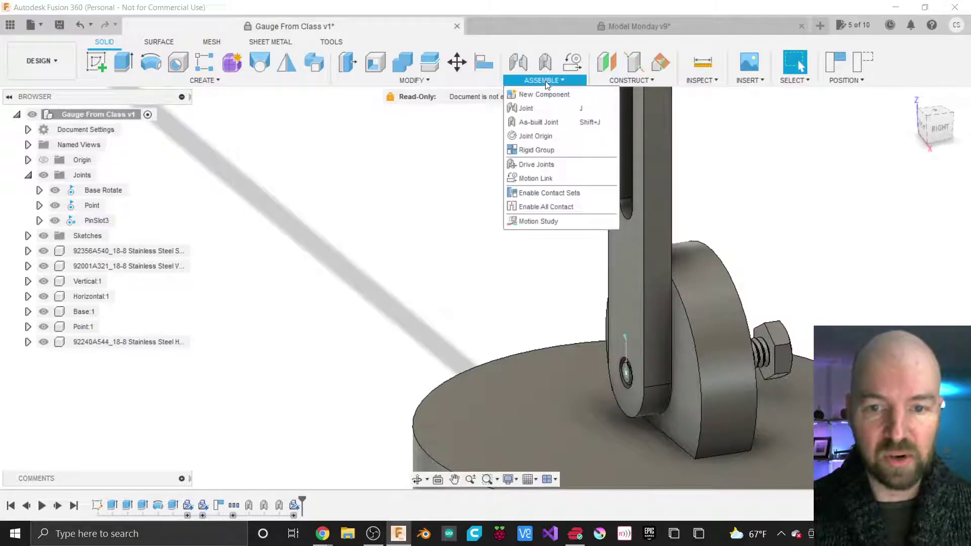
pyautogui.moveTo(447, 85)
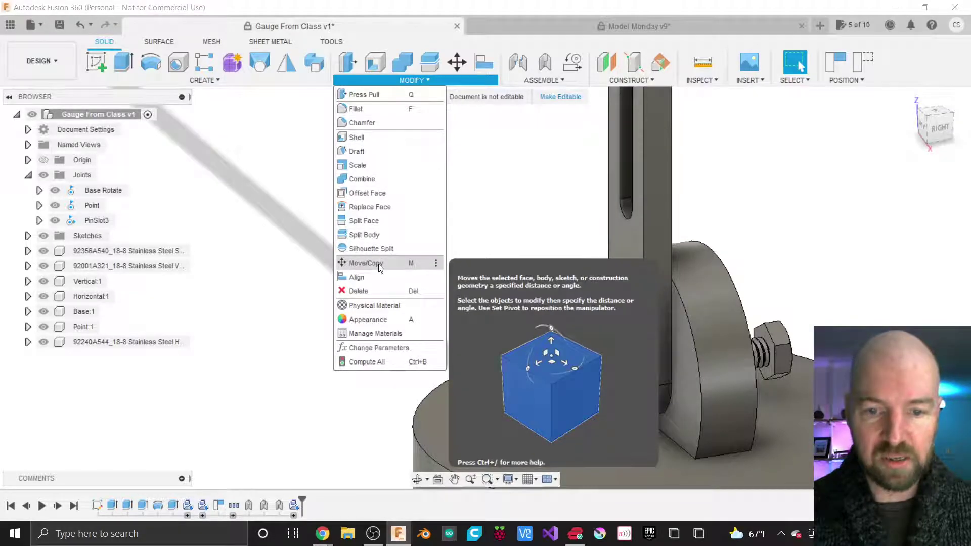
pyautogui.click(378, 264)
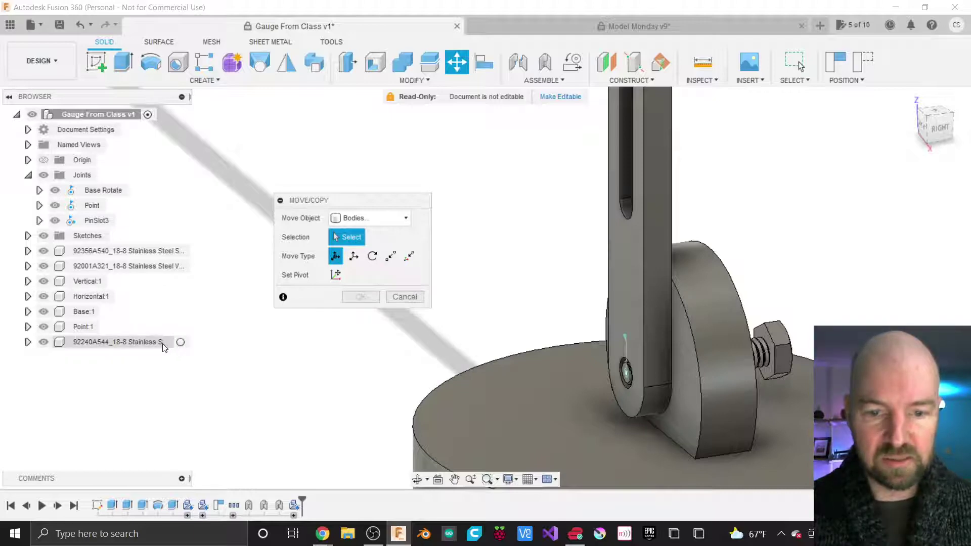
pyautogui.click(364, 218)
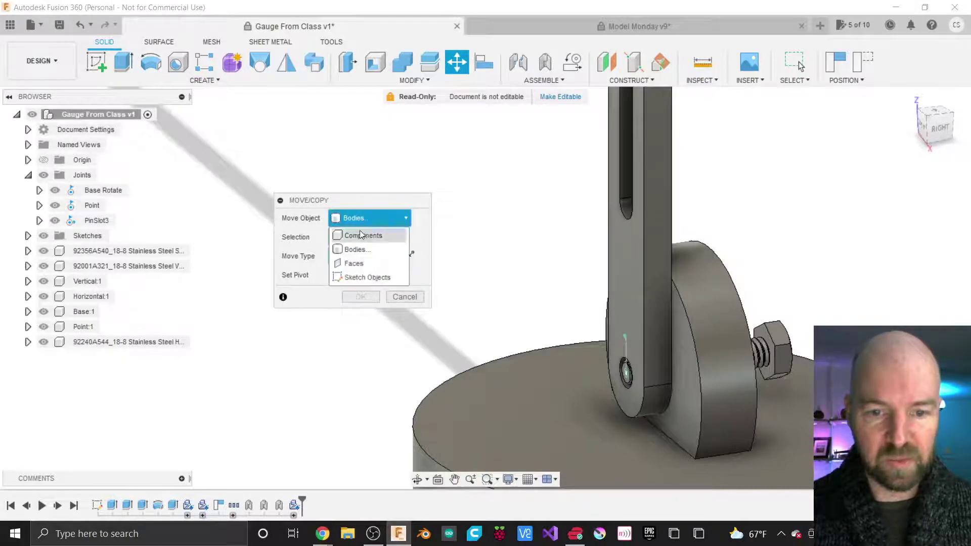
pyautogui.click(360, 235)
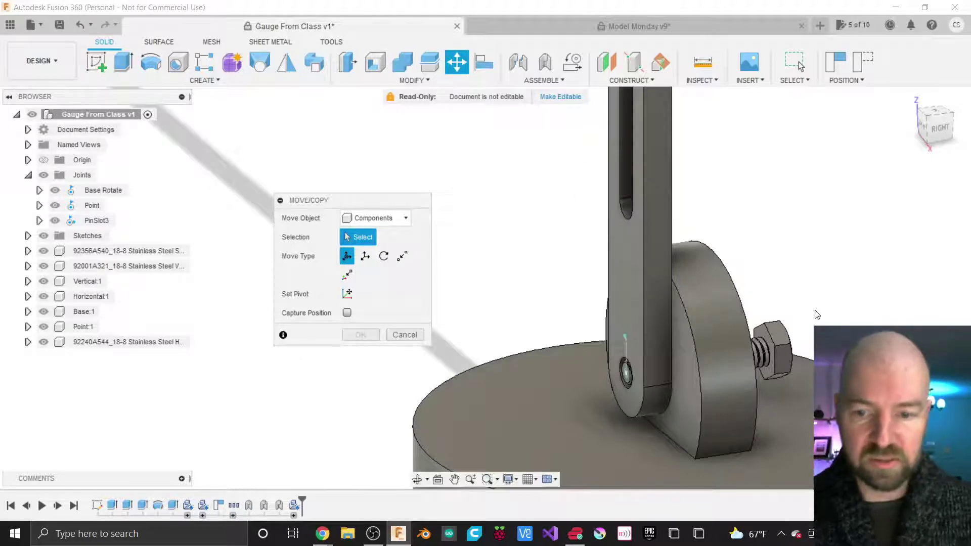
pyautogui.click(775, 349)
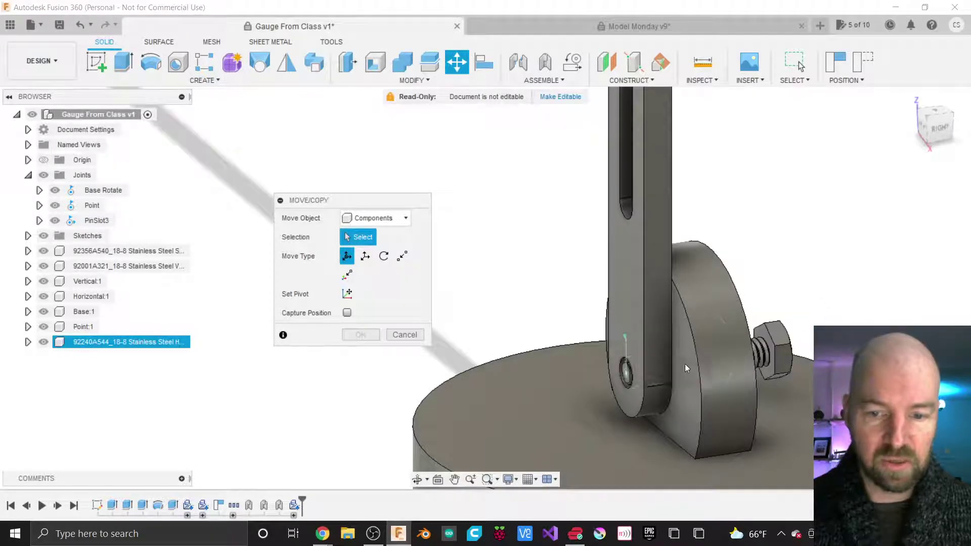
pyautogui.click(132, 341)
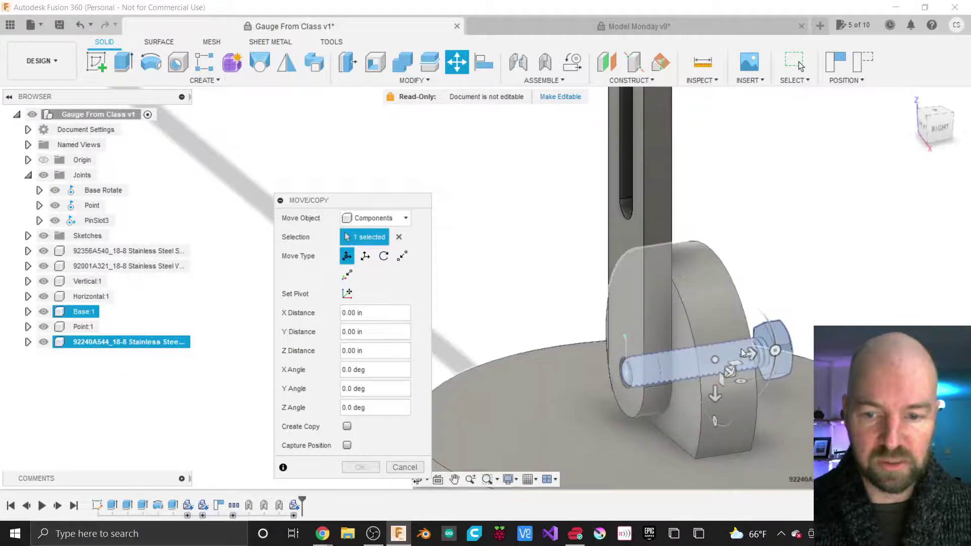
pyautogui.click(940, 127)
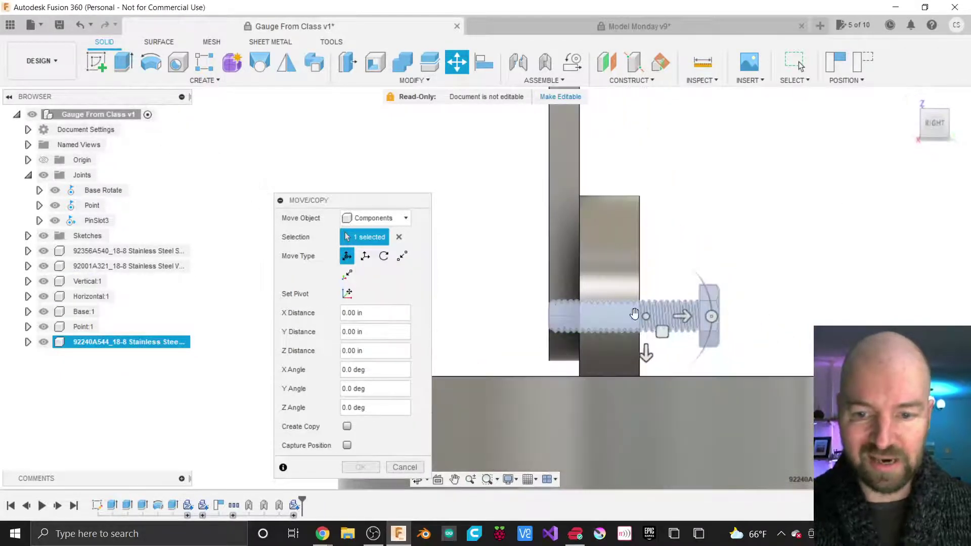
pyautogui.scroll(5, 572, 308)
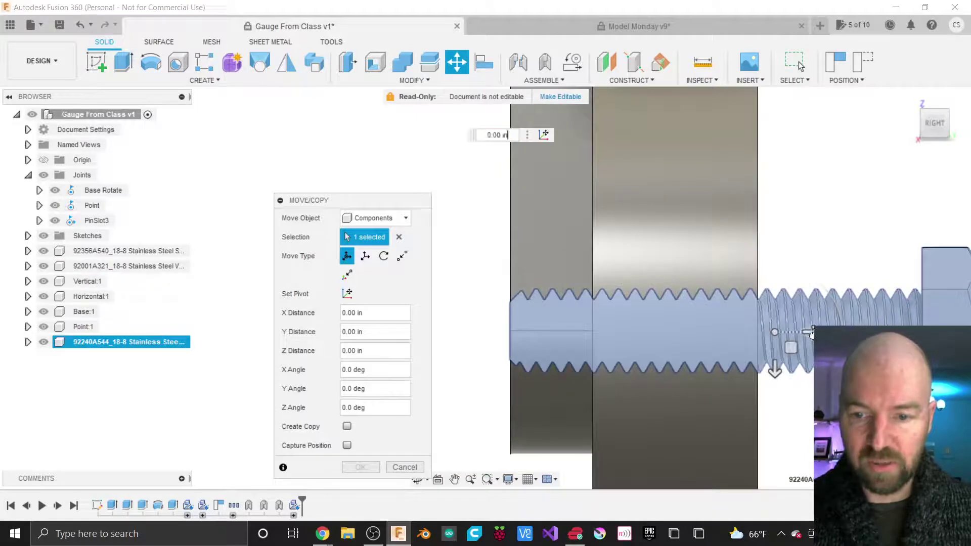
pyautogui.moveTo(811, 334); pyautogui.dragTo(644, 333)
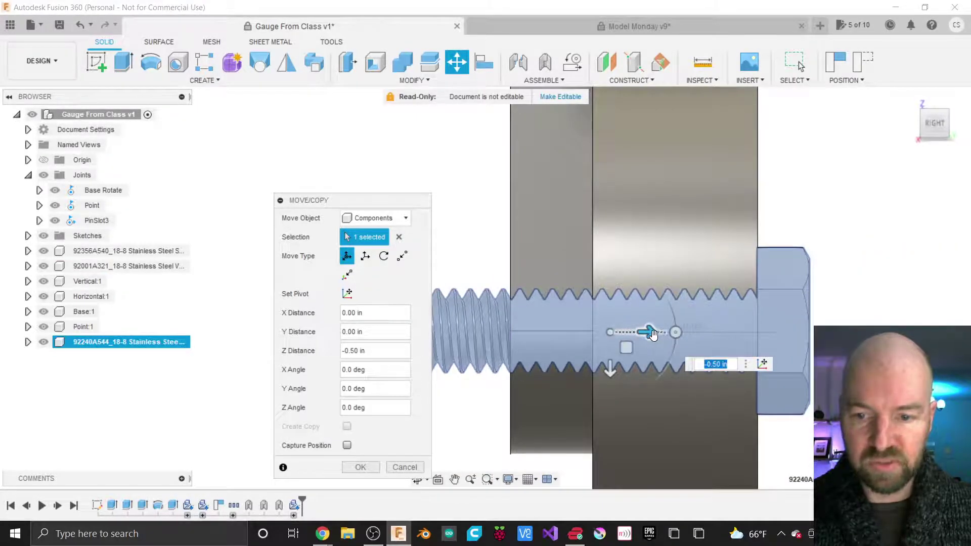
pyautogui.scroll(3, 785, 341)
pyautogui.scroll(1, 785, 341)
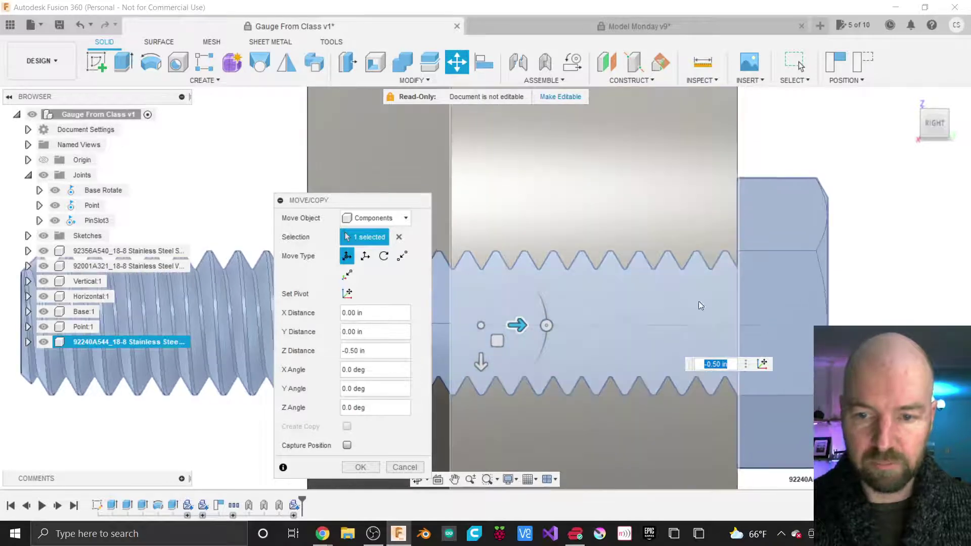
pyautogui.scroll(-5, 753, 315)
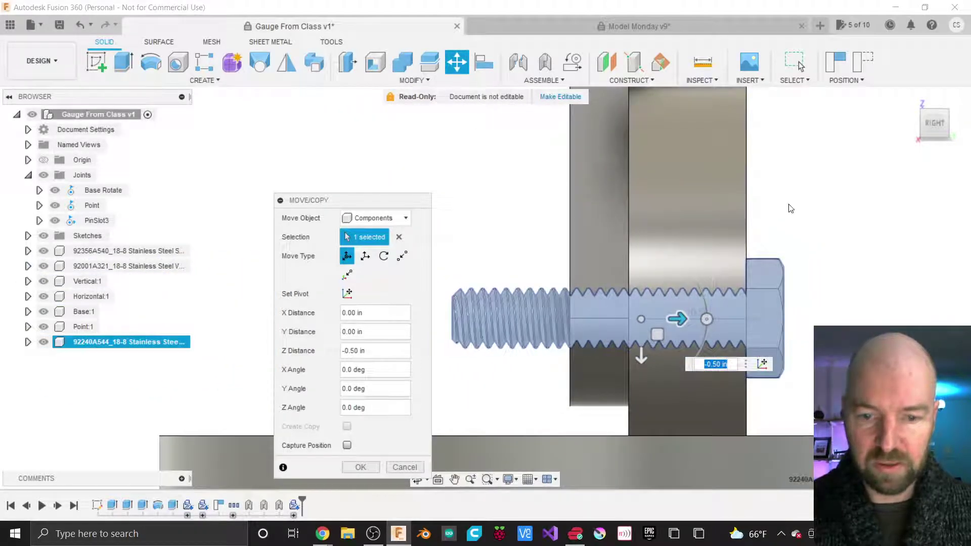
pyautogui.click(358, 468)
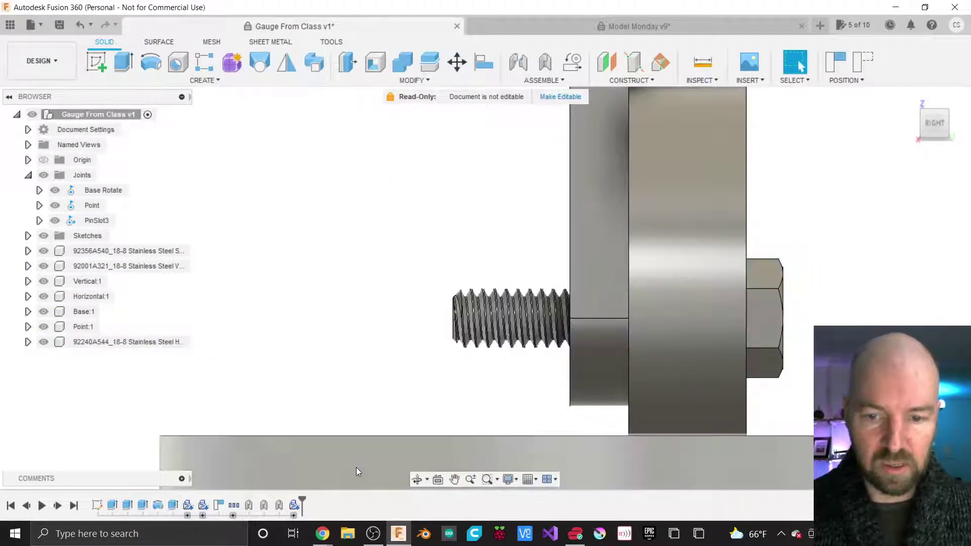
# Step: Inspect the seated hex head screw at the base pivot and the whole gauge up to the arm joint
pyautogui.click(929, 125)
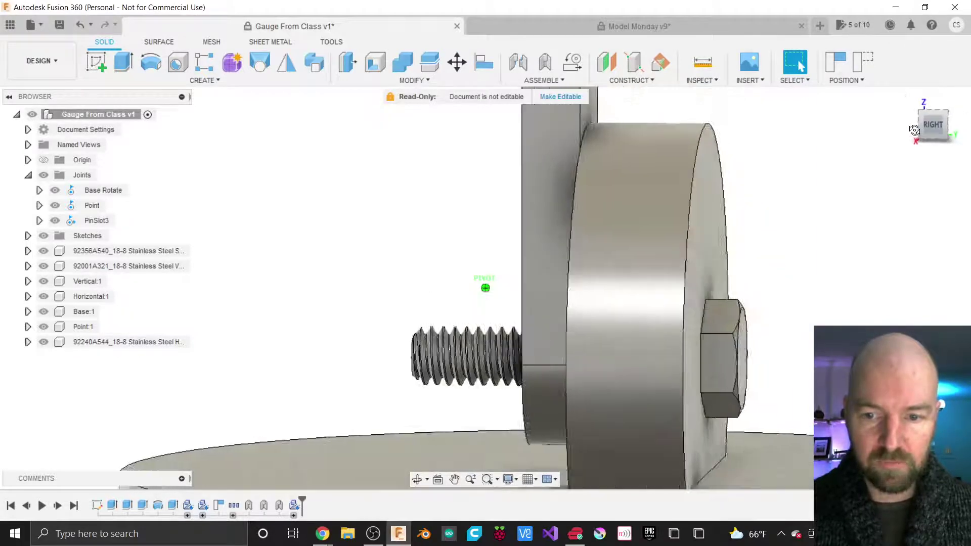
pyautogui.scroll(-6, 724, 172)
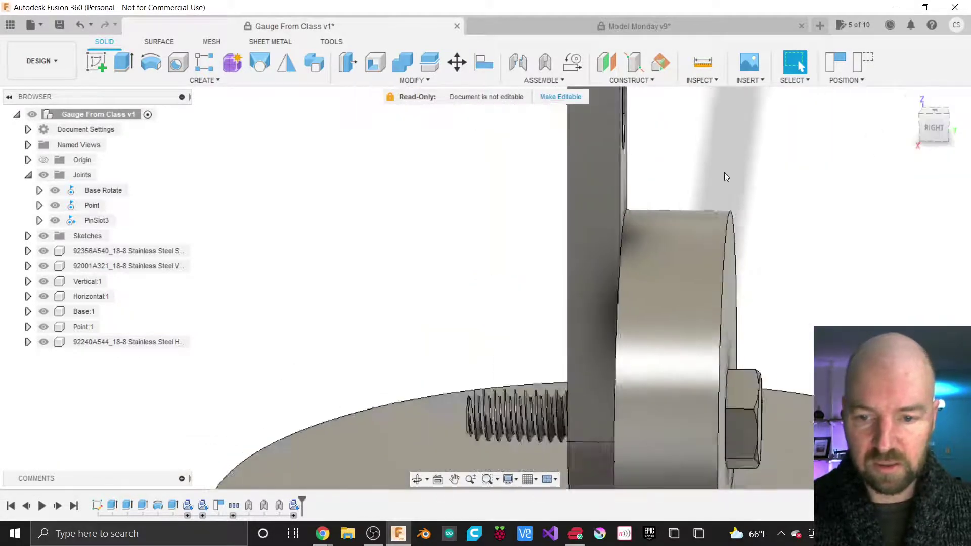
pyautogui.moveTo(934, 128); pyautogui.dragTo(954, 133)
pyautogui.scroll(-3, 569, 455)
pyautogui.scroll(-3, 567, 454)
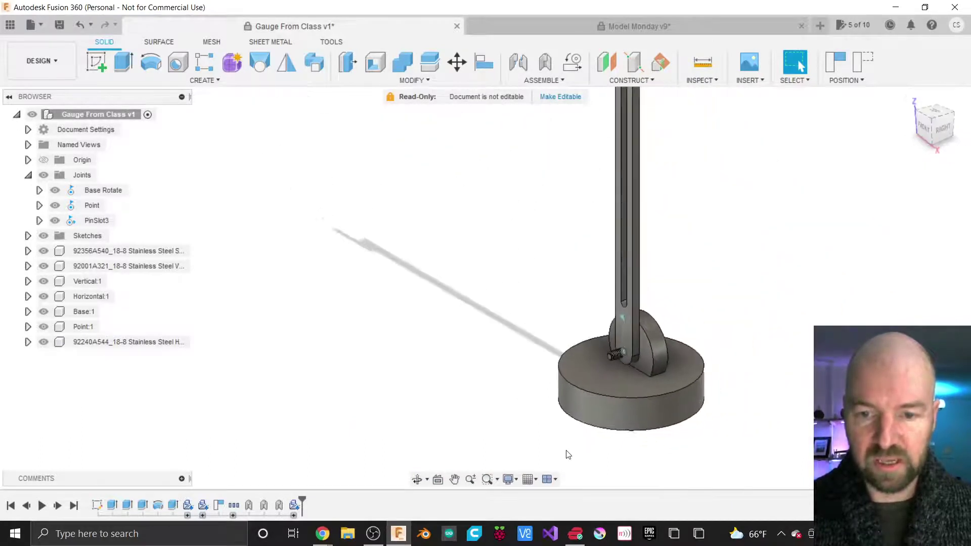
pyautogui.scroll(2, 658, 330)
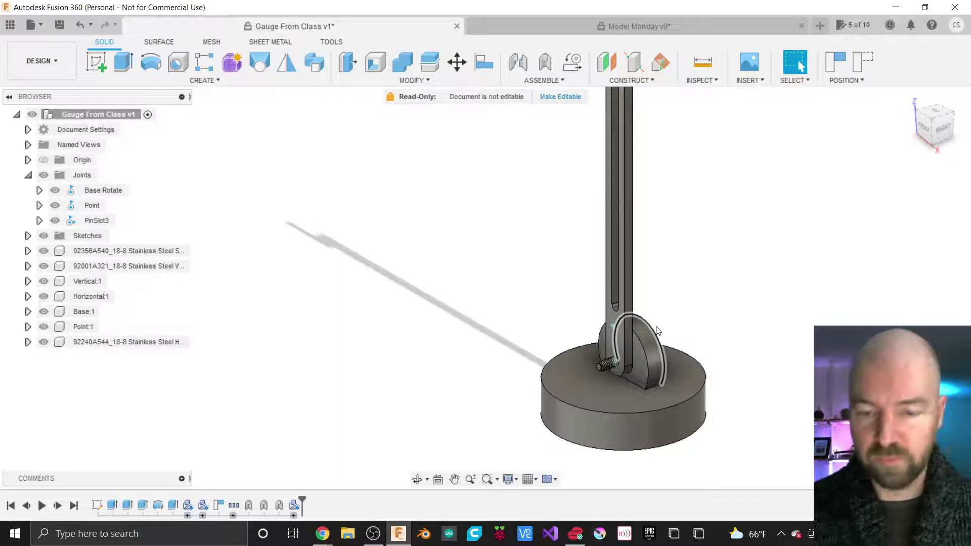
pyautogui.scroll(-5, 690, 404)
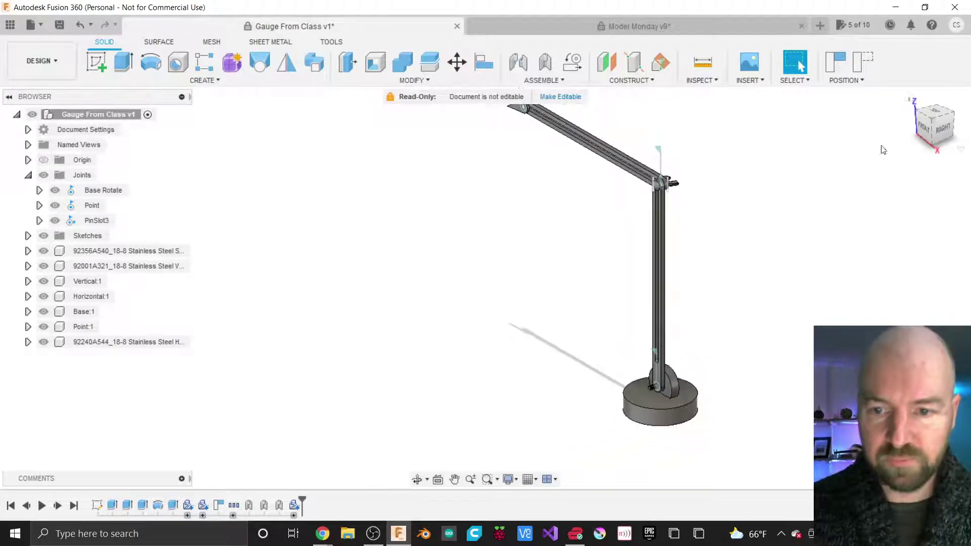
pyautogui.moveTo(927, 129); pyautogui.dragTo(968, 124)
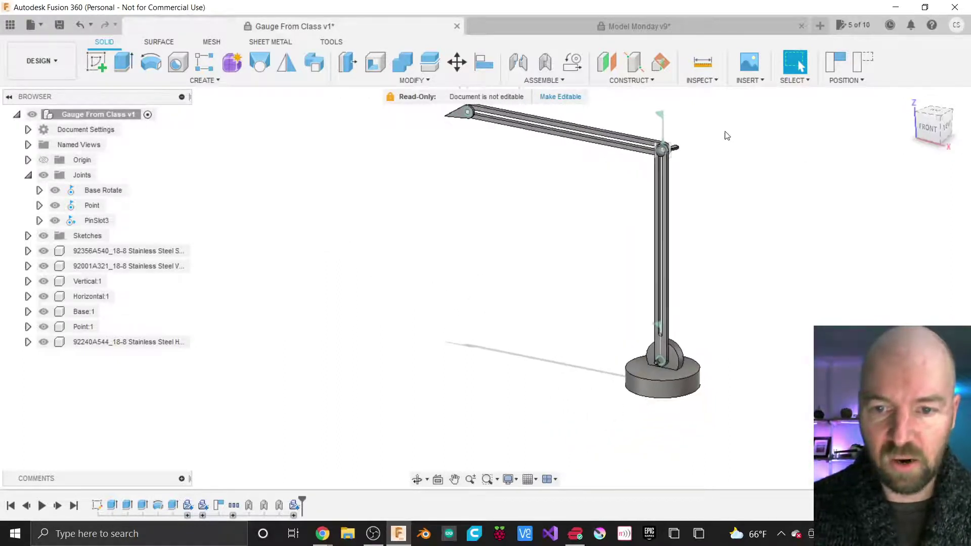
# Step: Delete the PinSlot3 joint at the pivot where the horizontal and vertical arms meet
pyautogui.scroll(6, 676, 119)
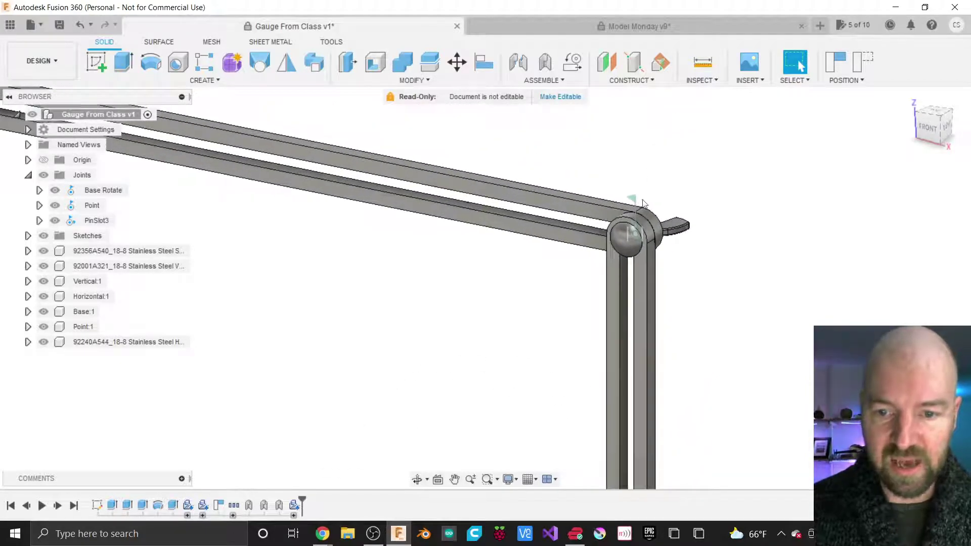
pyautogui.click(645, 240)
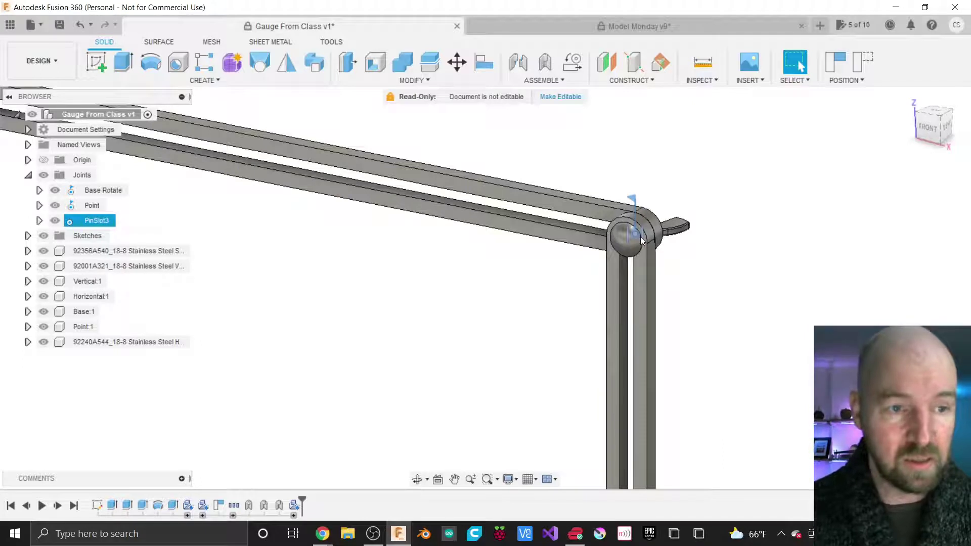
pyautogui.rightClick(90, 223)
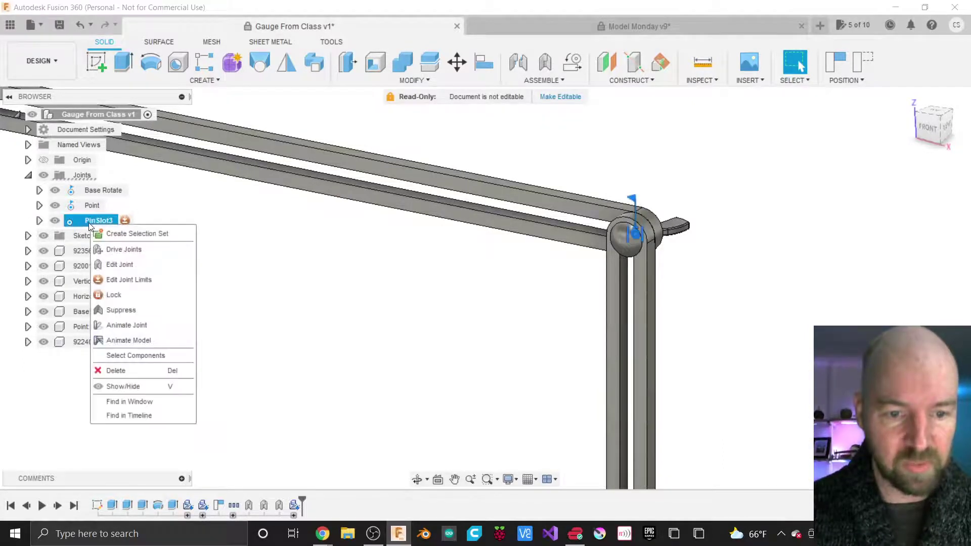
pyautogui.click(132, 373)
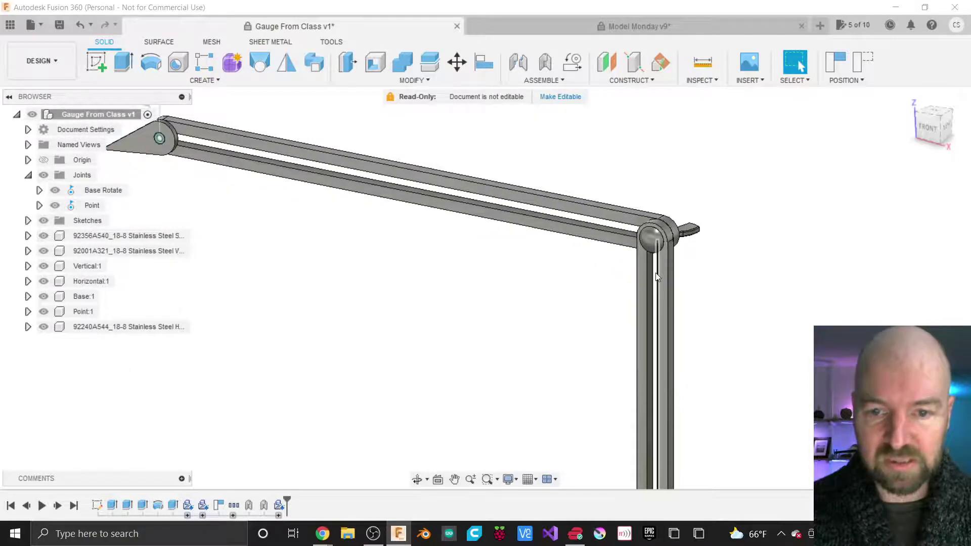
# Step: Set up a Pin-Slot as-built joint between the round-head screw and the vertical arm, snapped at the upper end of the arm's slot
pyautogui.click(550, 81)
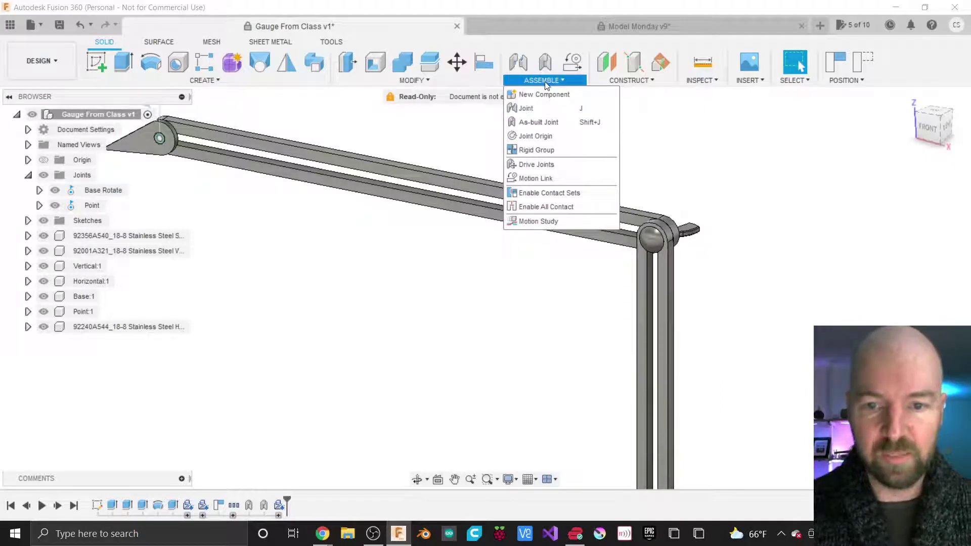
pyautogui.click(535, 126)
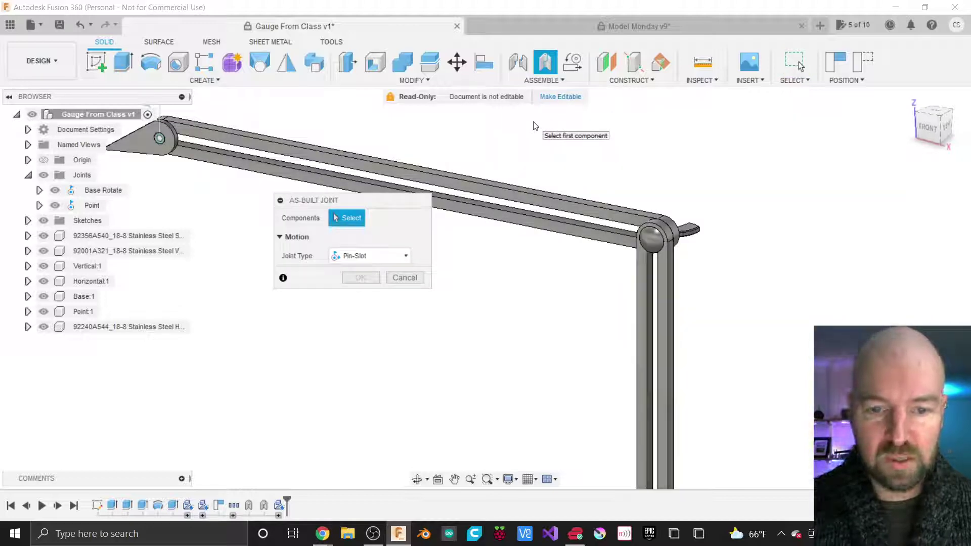
pyautogui.moveTo(374, 204); pyautogui.dragTo(495, 294)
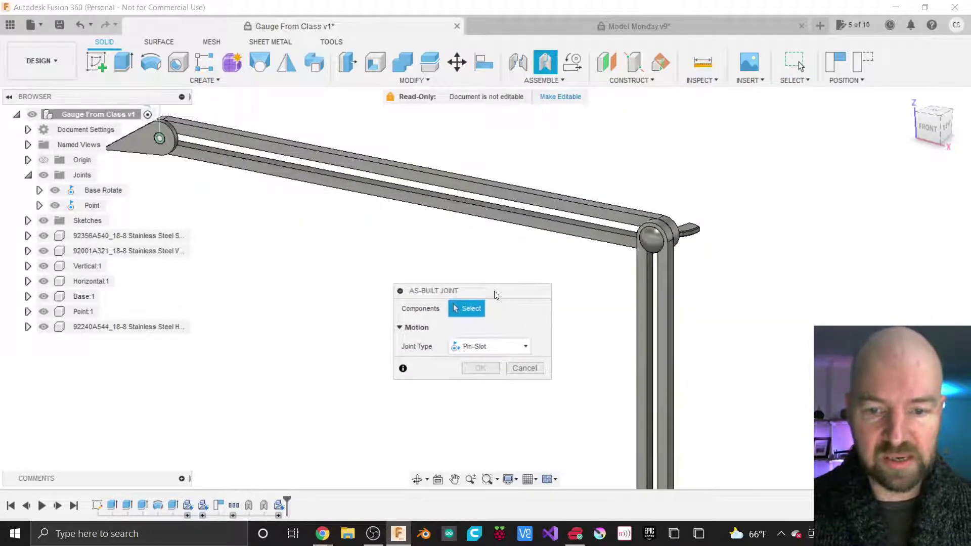
pyautogui.click(477, 348)
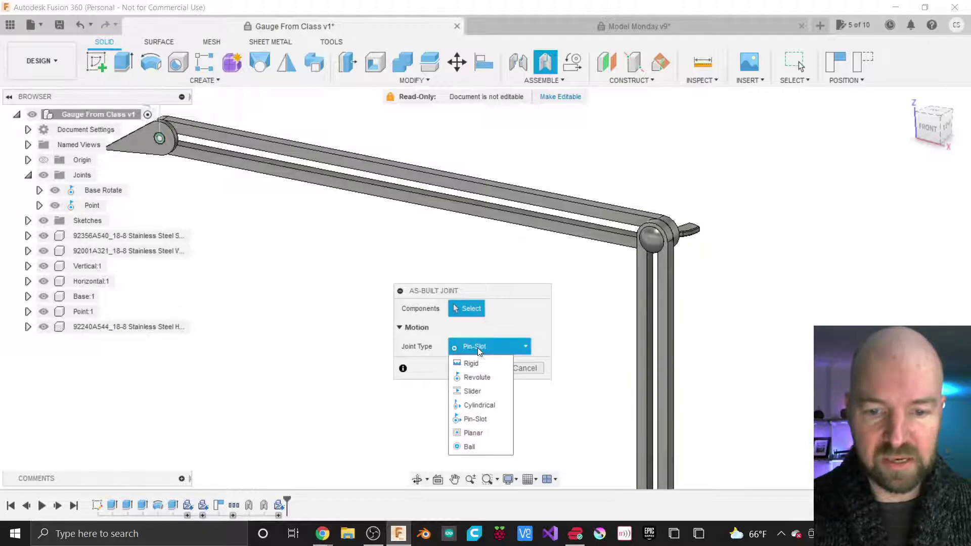
pyautogui.click(476, 419)
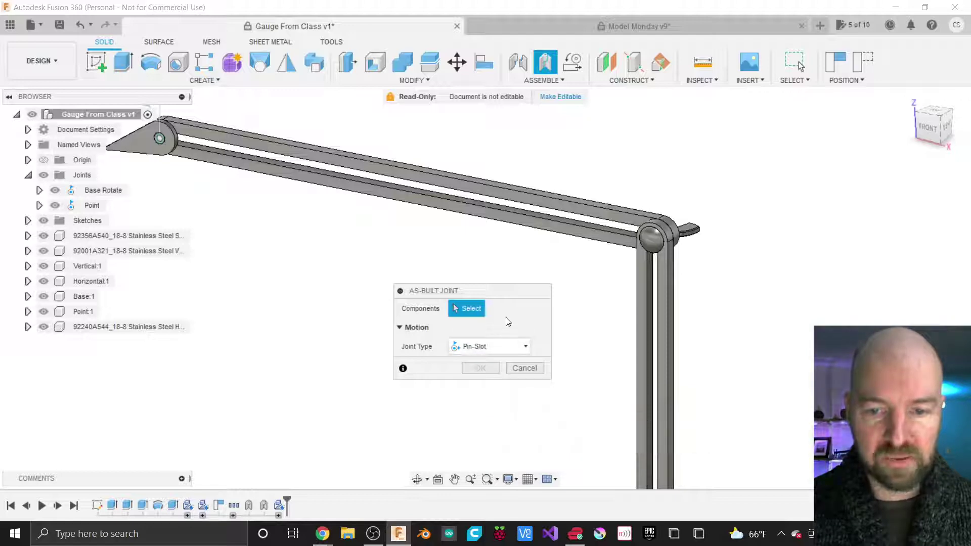
pyautogui.click(653, 243)
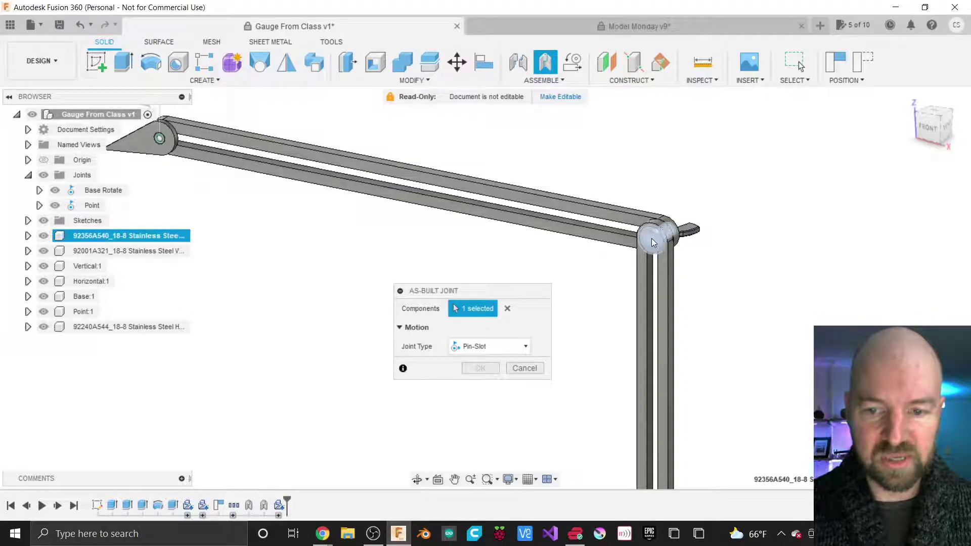
pyautogui.click(645, 292)
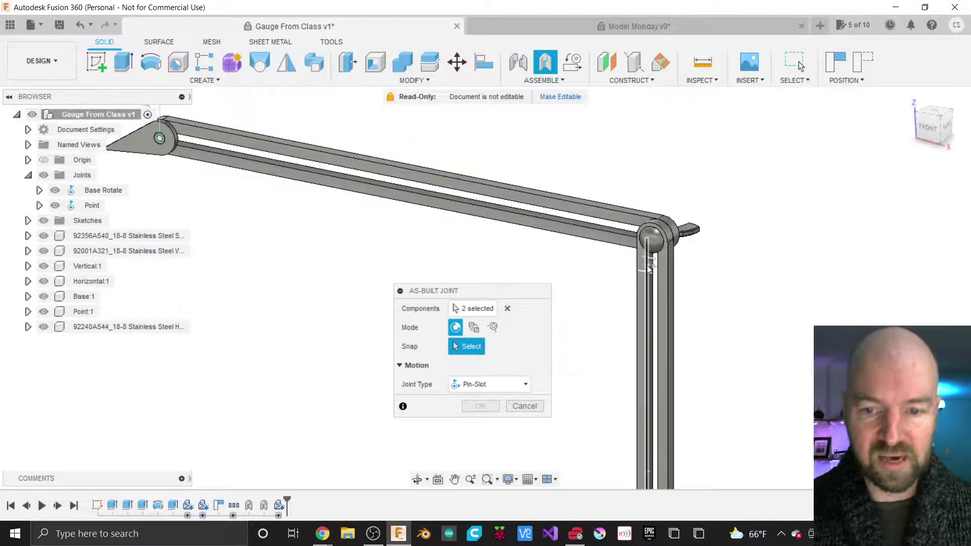
pyautogui.scroll(5, 650, 270)
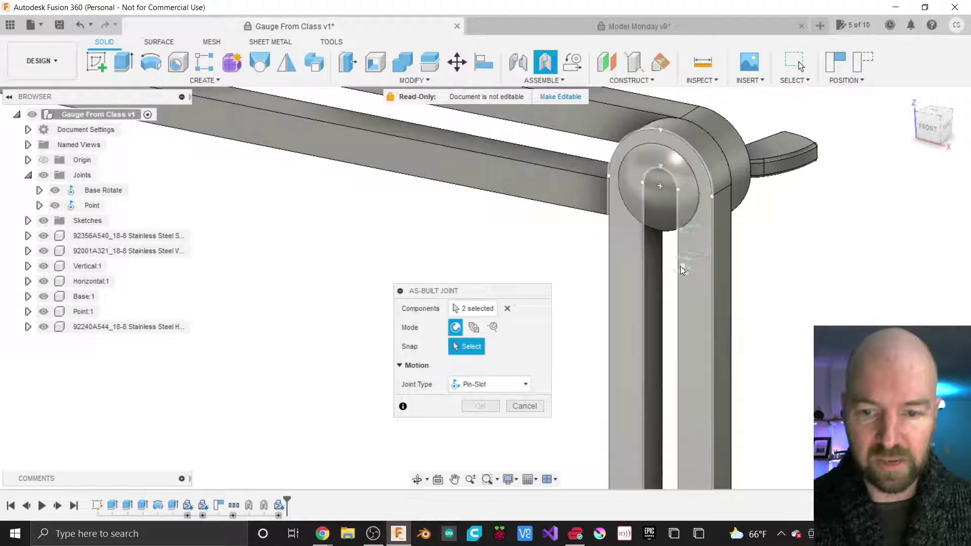
pyautogui.click(654, 182)
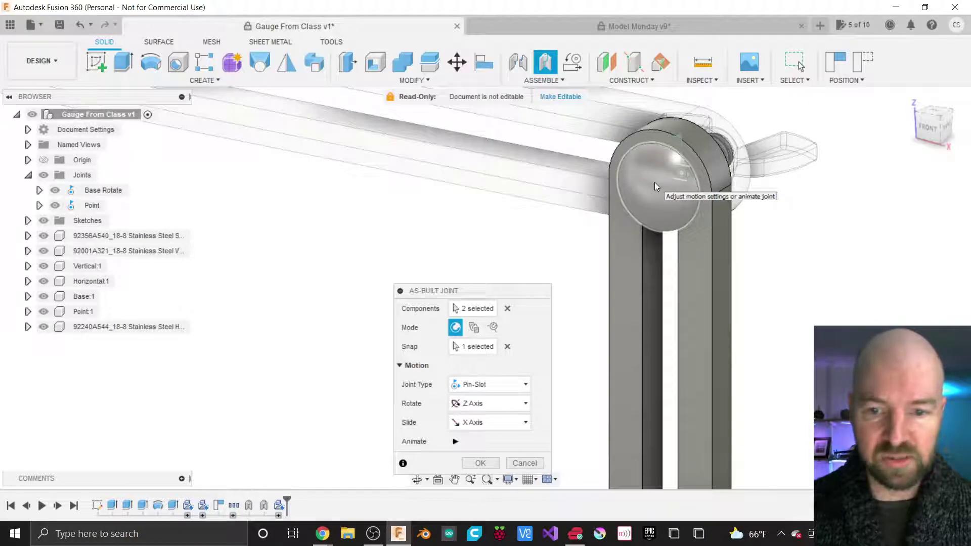
# Step: Preview the pin-slot motion and try the Y and X rotation axes, then return the joint's rotation to the Z axis
pyautogui.click(456, 442)
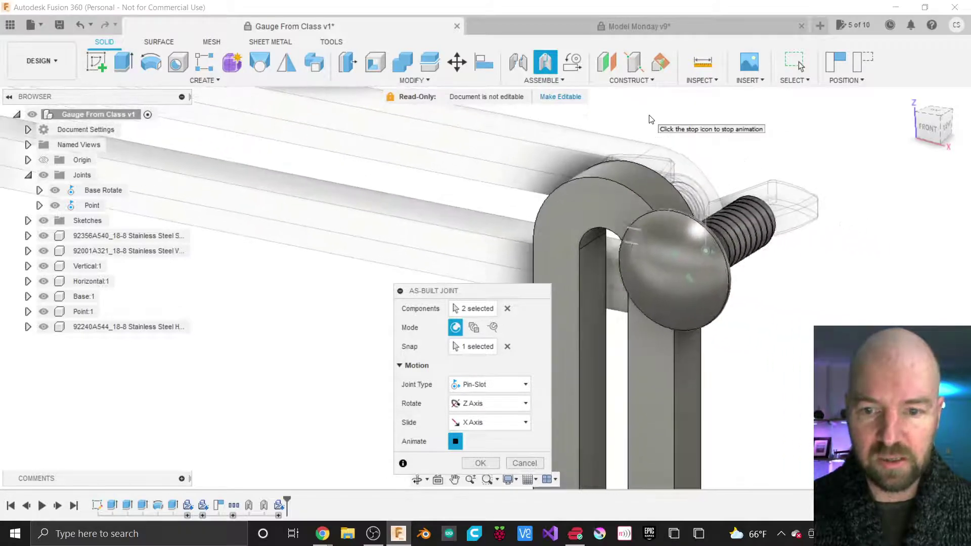
pyautogui.moveTo(477, 296); pyautogui.dragTo(313, 267)
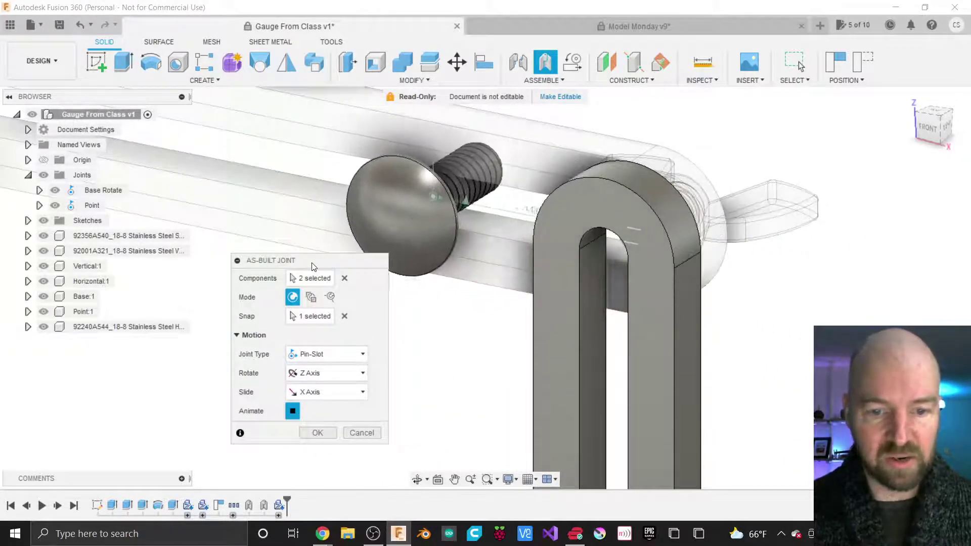
pyautogui.click(347, 374)
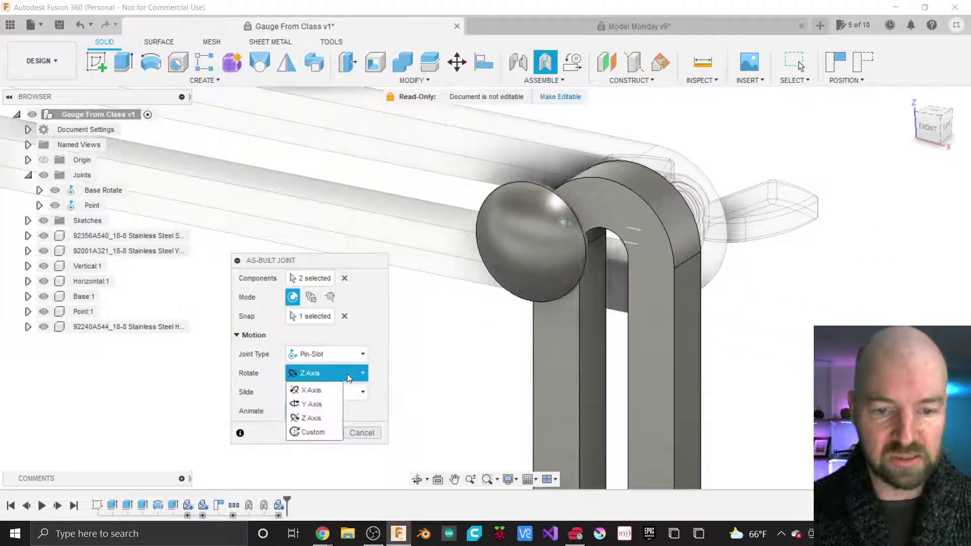
pyautogui.click(321, 404)
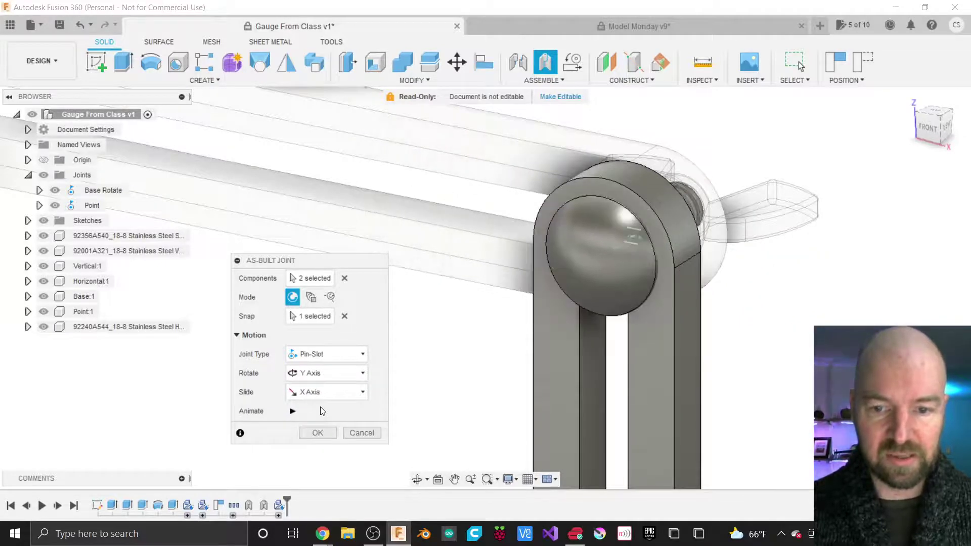
pyautogui.click(330, 375)
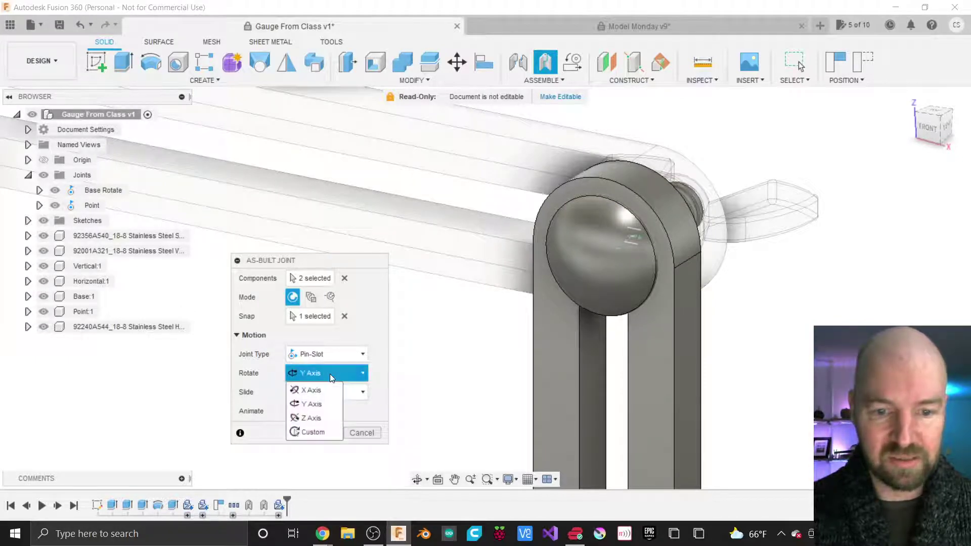
pyautogui.click(311, 390)
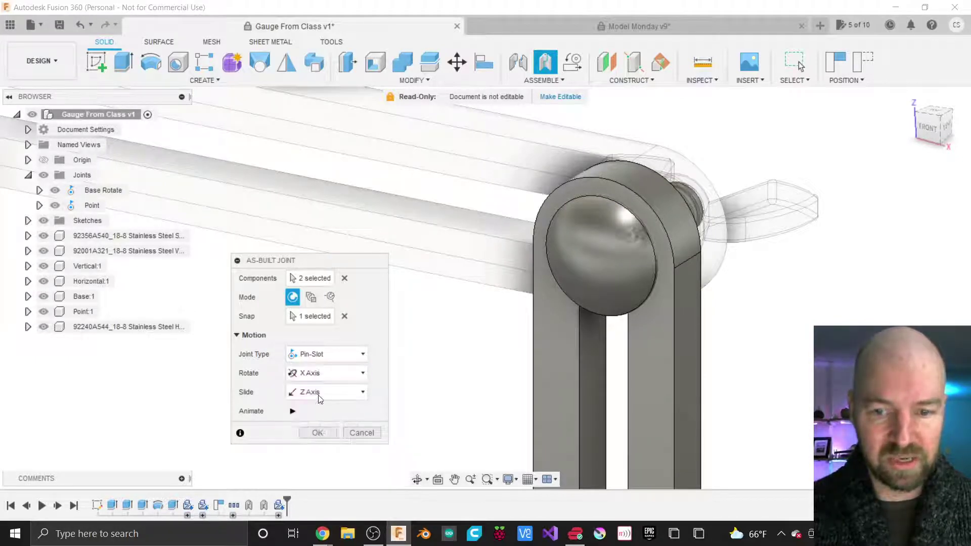
pyautogui.click(321, 374)
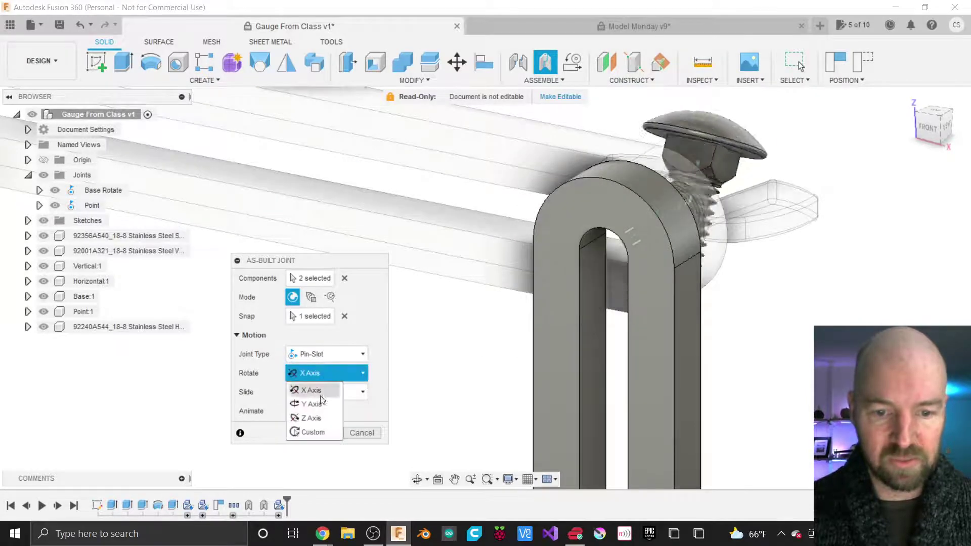
pyautogui.click(318, 417)
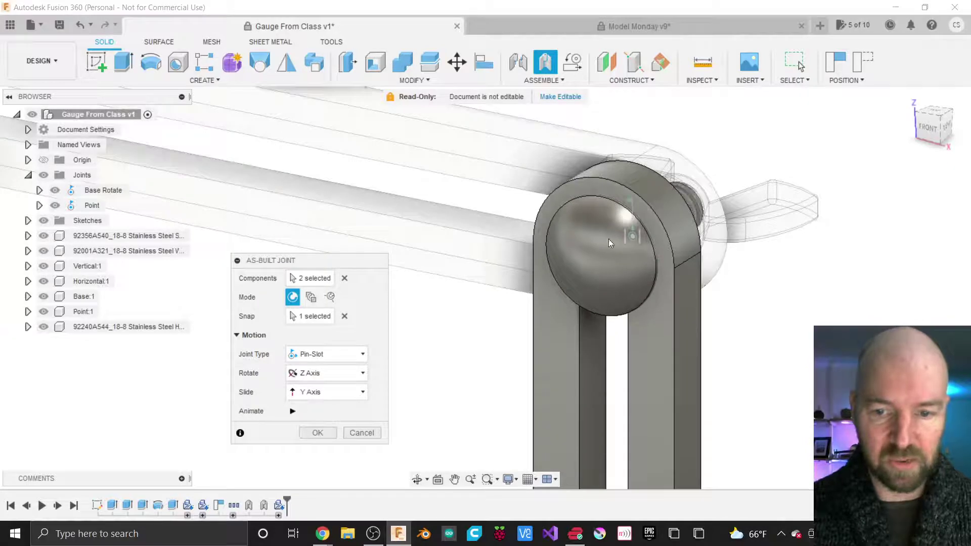
# Step: Set the pin-slot joint's slide direction to the Y axis along the vertical arm's slot, preview its motion and create the joint
pyautogui.click(327, 397)
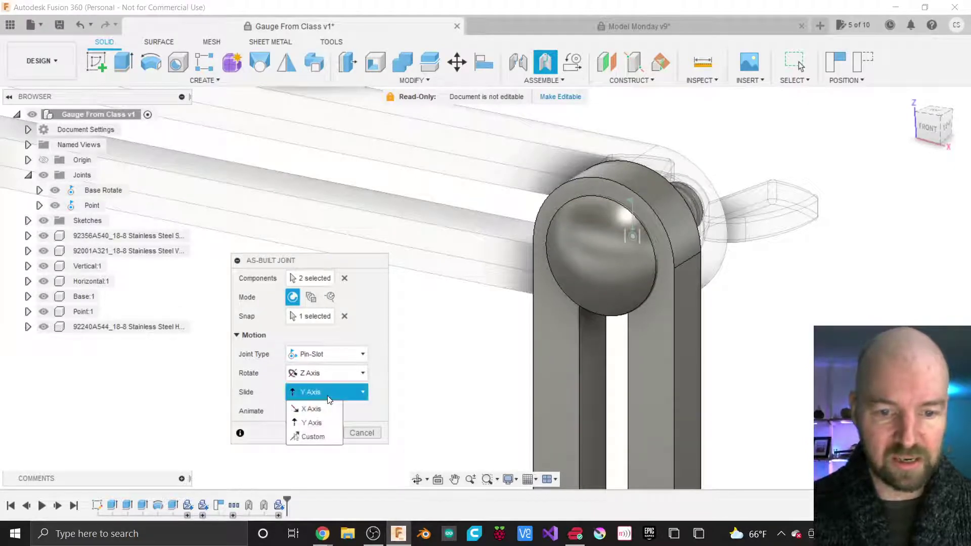
pyautogui.click(313, 409)
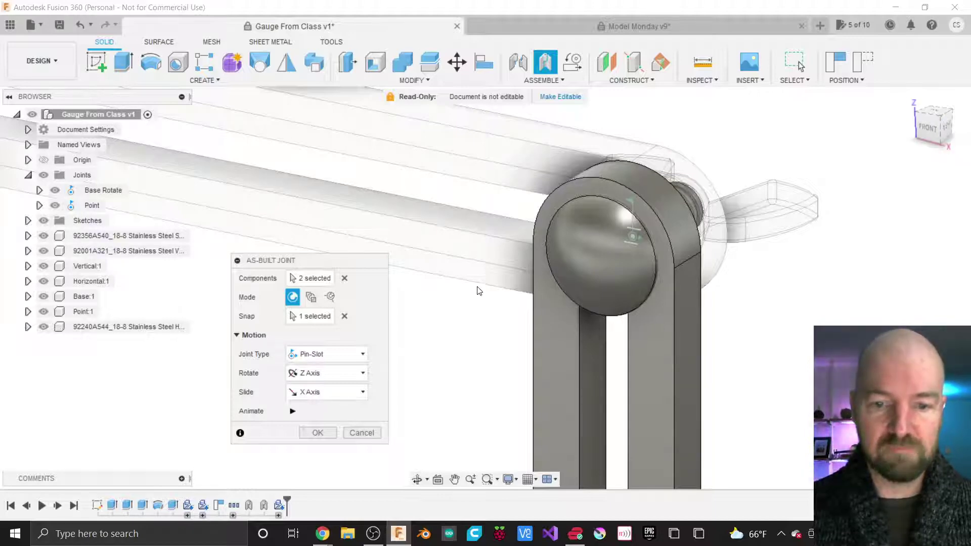
pyautogui.click(332, 394)
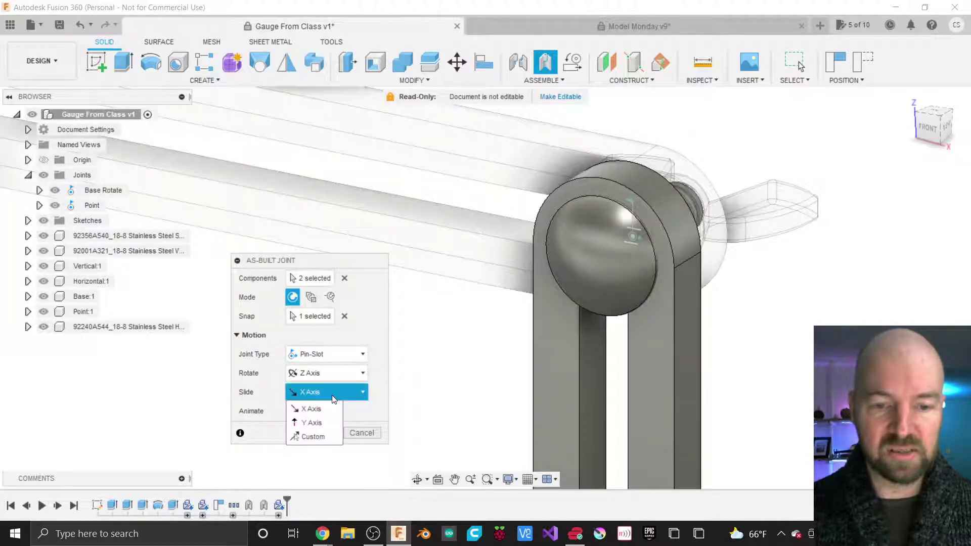
pyautogui.click(320, 422)
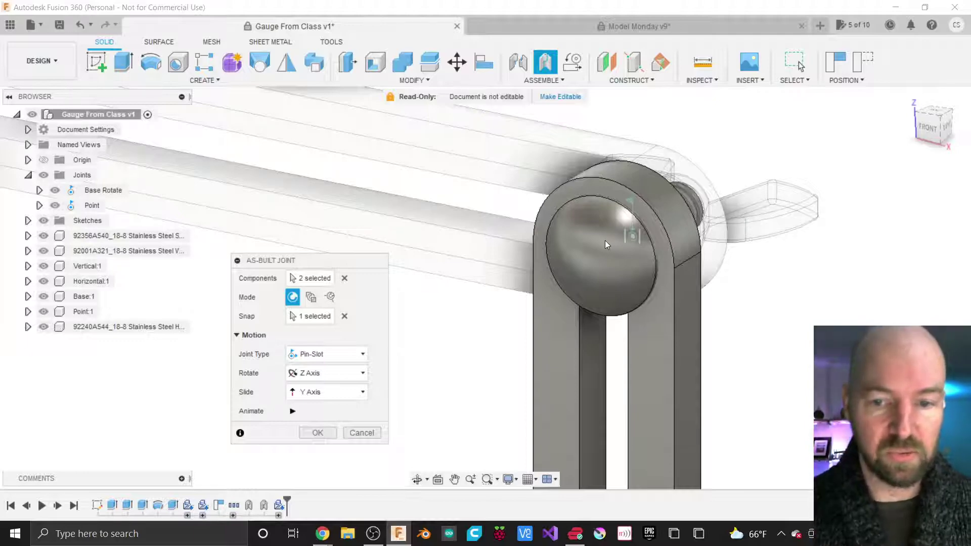
pyautogui.click(292, 411)
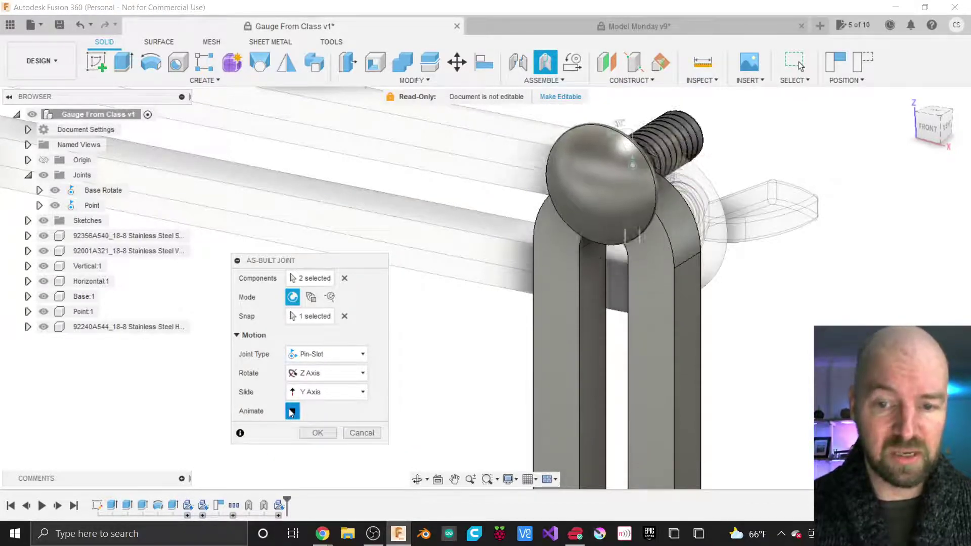
pyautogui.click(317, 433)
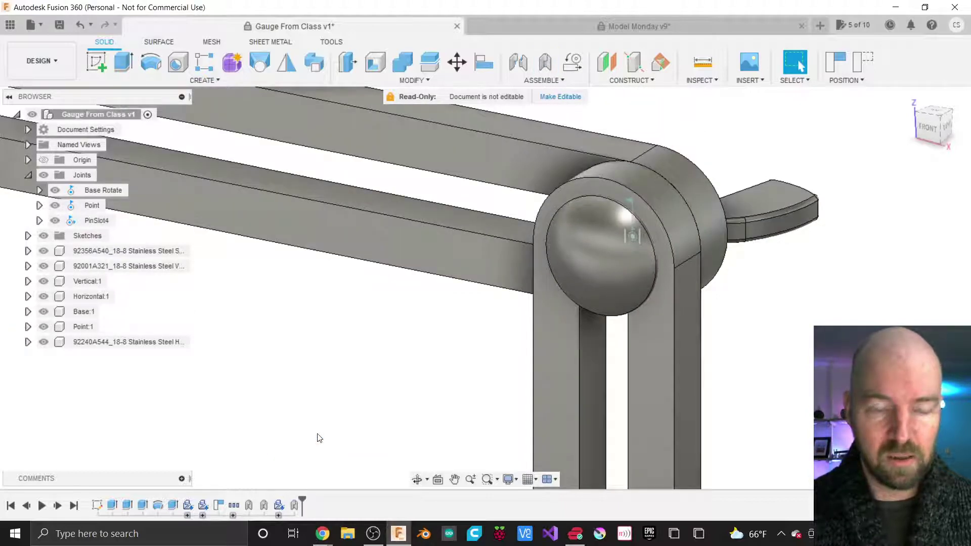
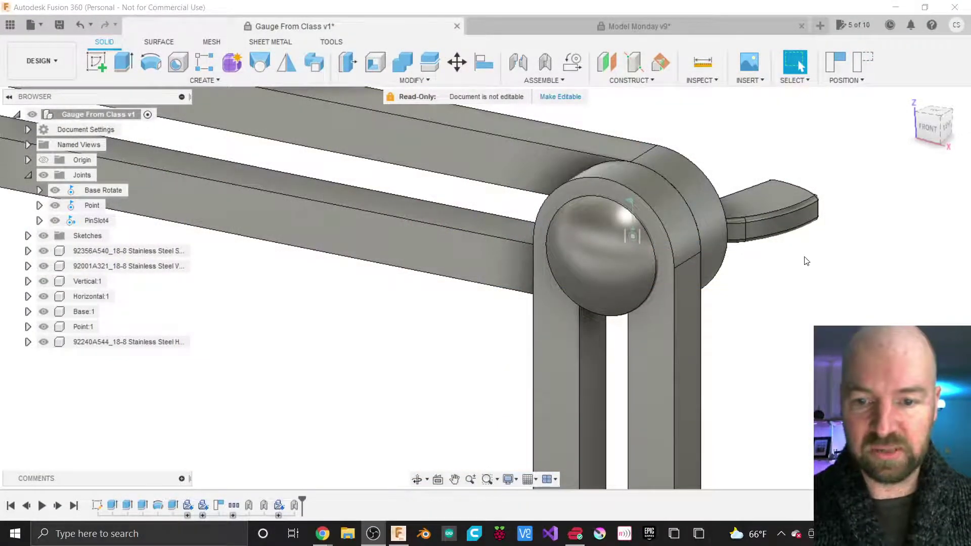
# Step: Rename the new pin-slot joint as Vertical Slide
pyautogui.scroll(-2, 804, 259)
pyautogui.scroll(-1, 798, 145)
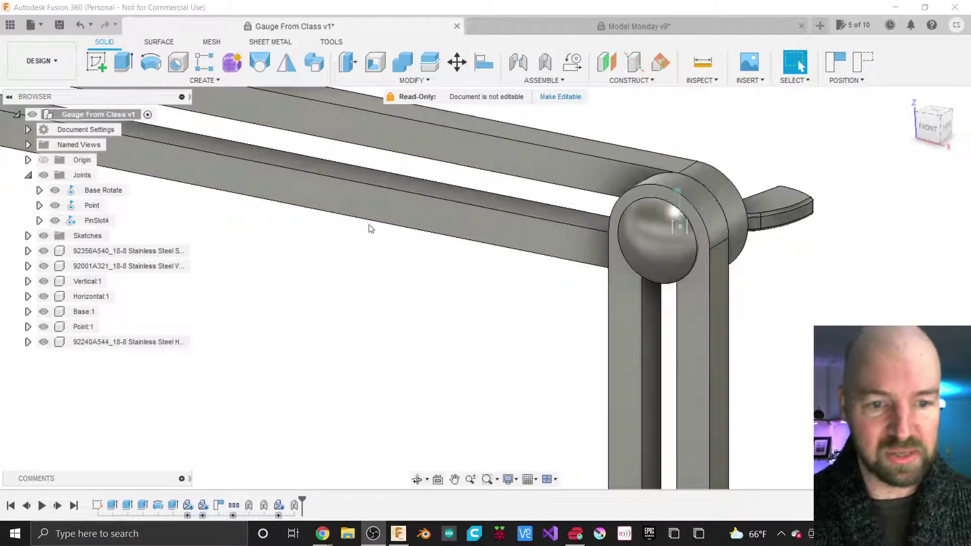
pyautogui.click(96, 220)
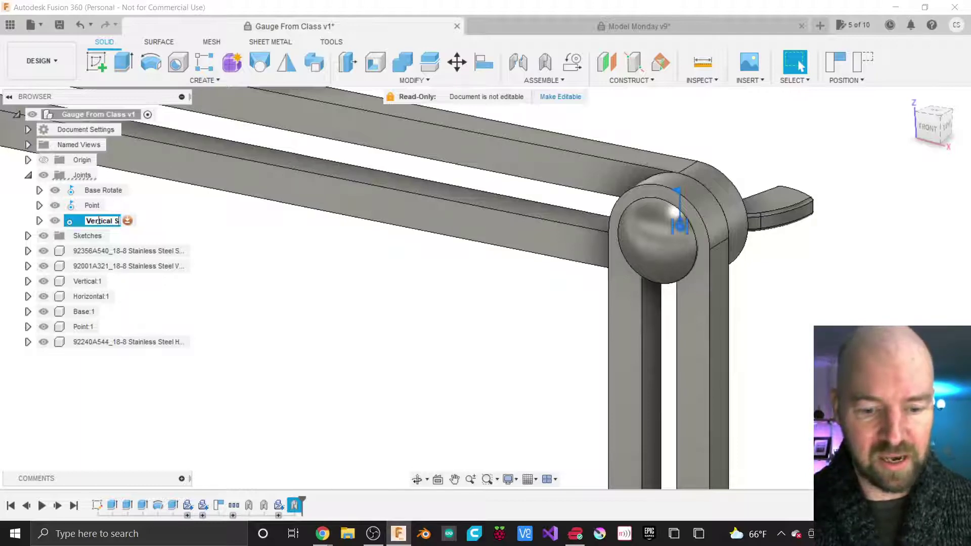
pyautogui.press('Return')
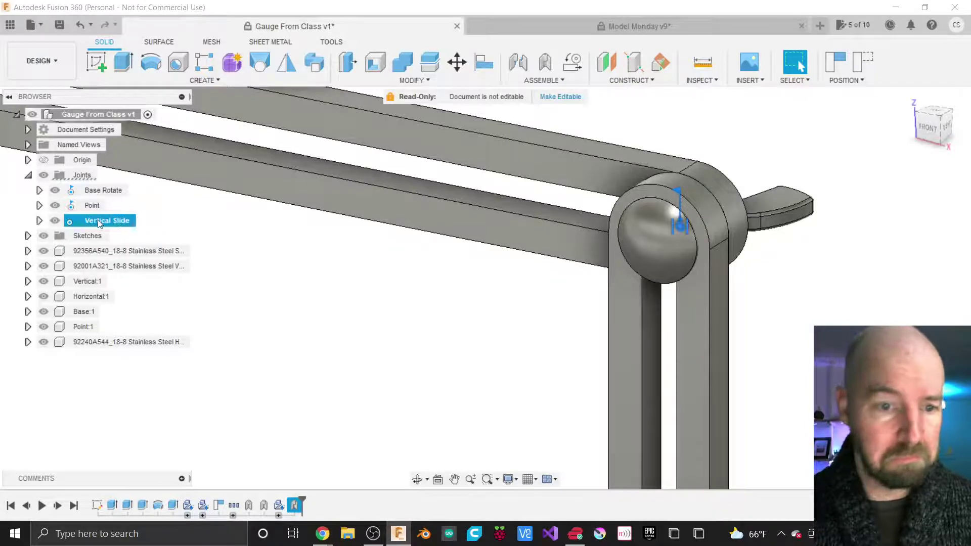
# Step: Open the rotation limits of the Vertical Slide joint and close them without setting any limit
pyautogui.click(40, 221)
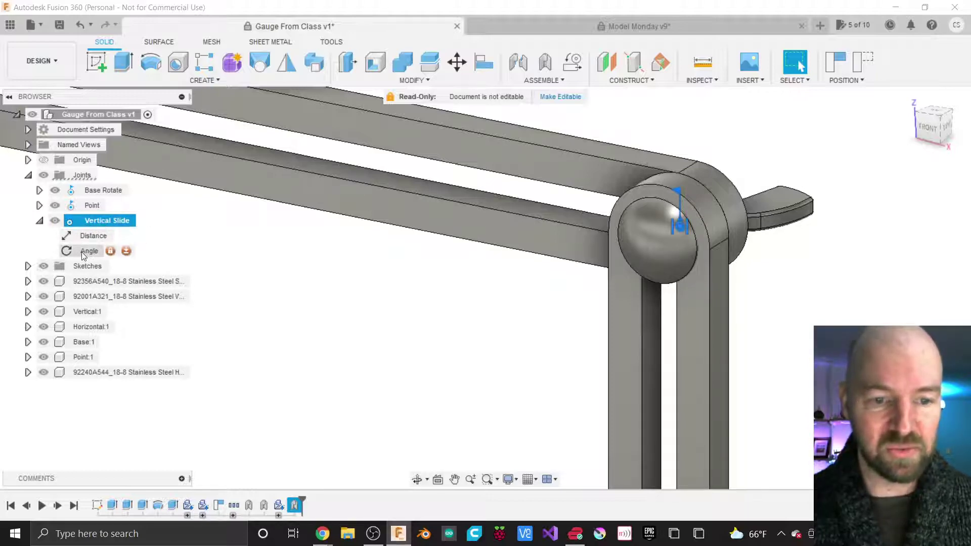
pyautogui.click(126, 251)
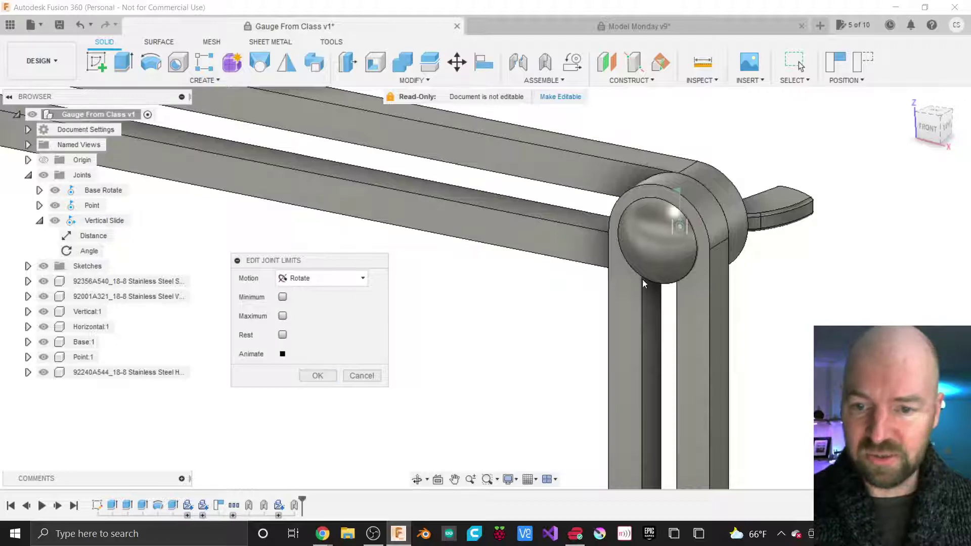
pyautogui.click(317, 377)
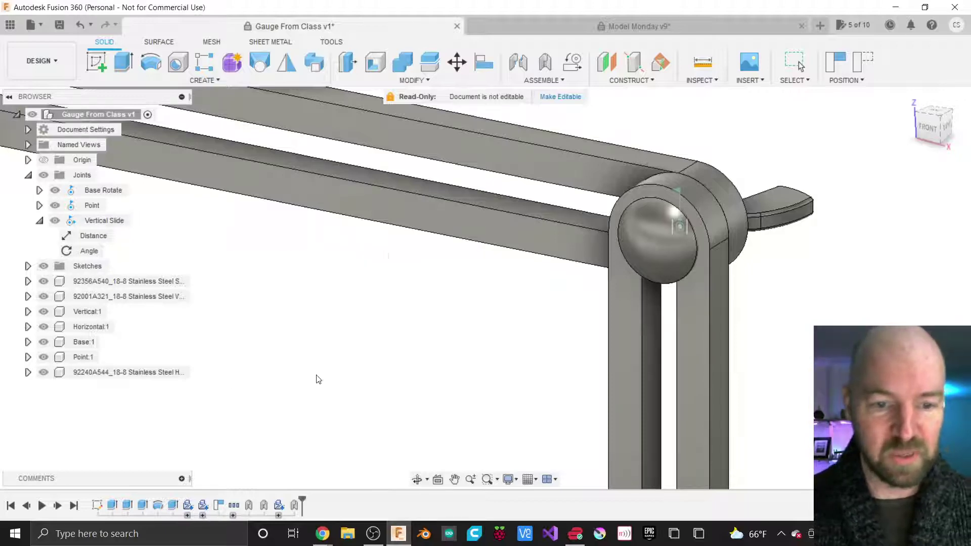
# Step: Enable both minimum and maximum limits for the slide distance of the Vertical Slide joint, each at 0.00 in
pyautogui.click(39, 221)
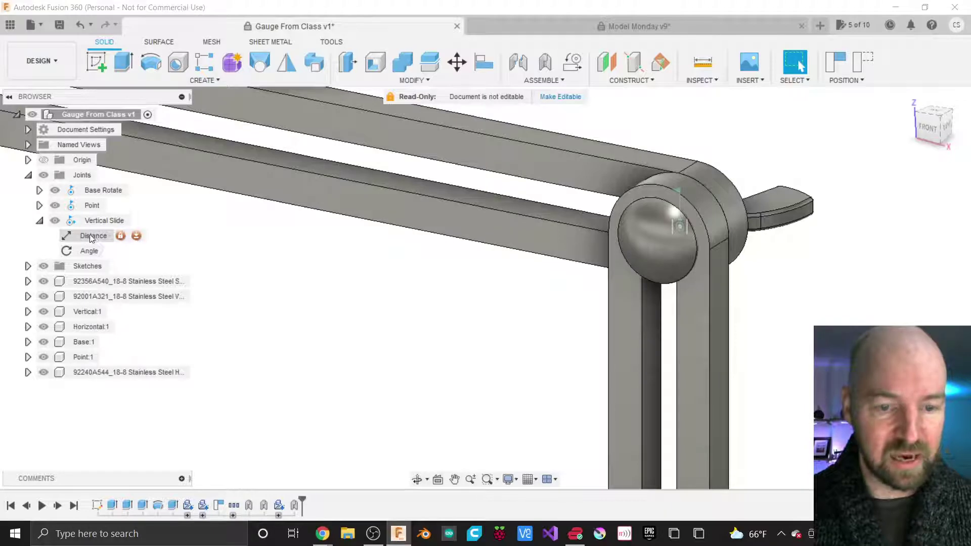
pyautogui.click(136, 236)
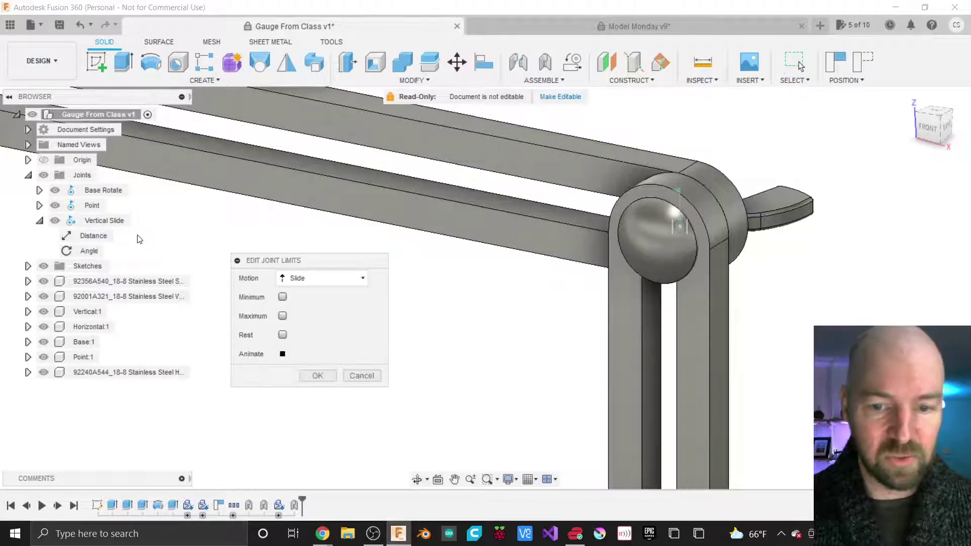
pyautogui.click(283, 298)
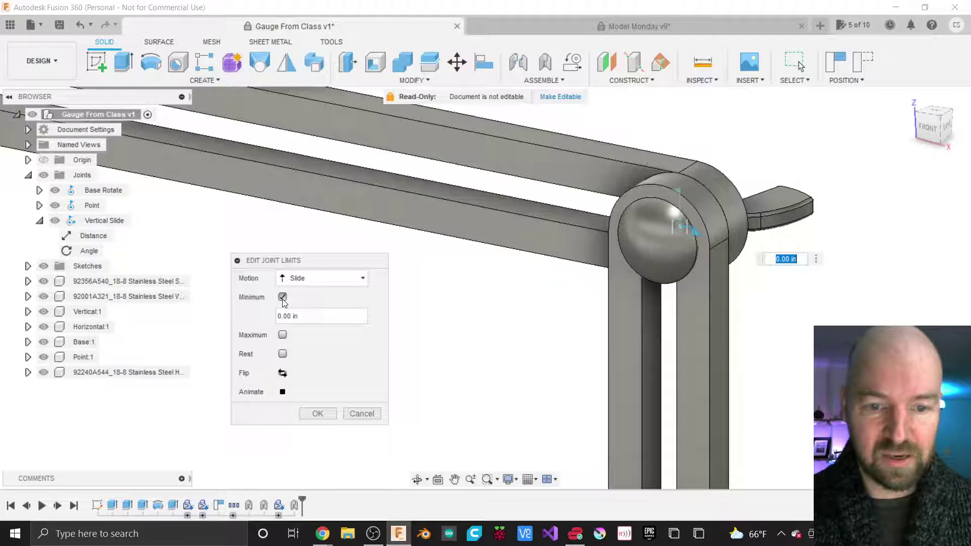
pyautogui.click(282, 336)
pyautogui.scroll(-2, 476, 257)
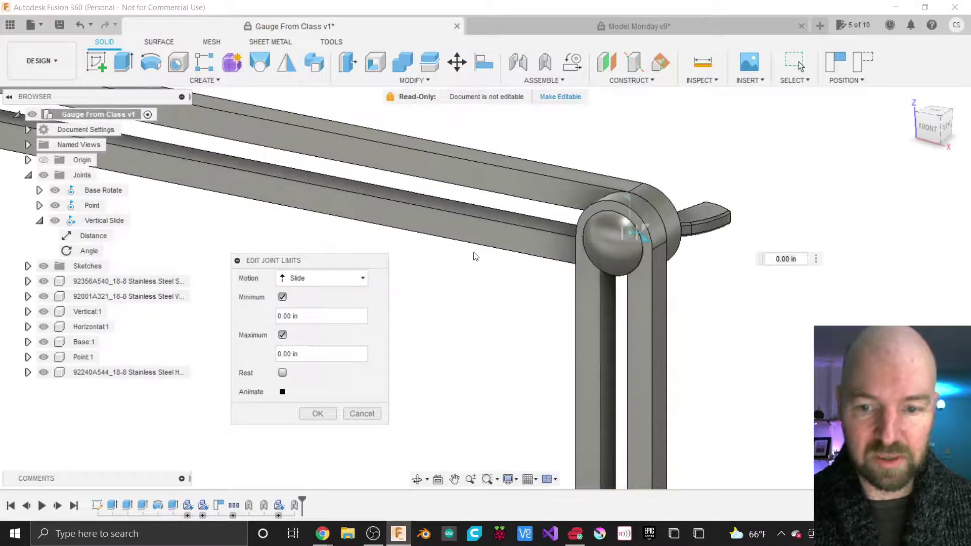
# Step: Extend the minimum slide limit to about -10.40 in so the round-head screw reaches the lower end of the vertical arm's slot
pyautogui.moveTo(645, 241); pyautogui.dragTo(639, 365)
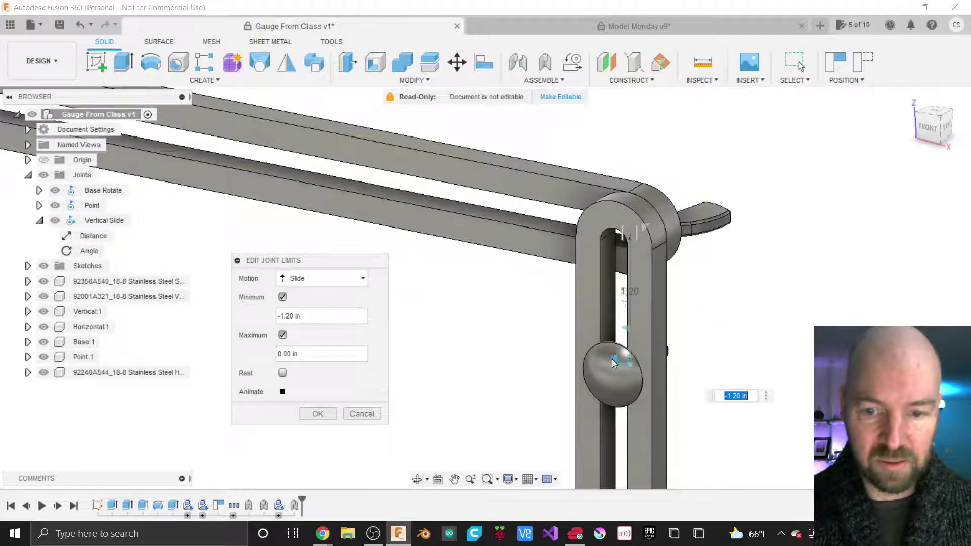
pyautogui.scroll(-5, 750, 149)
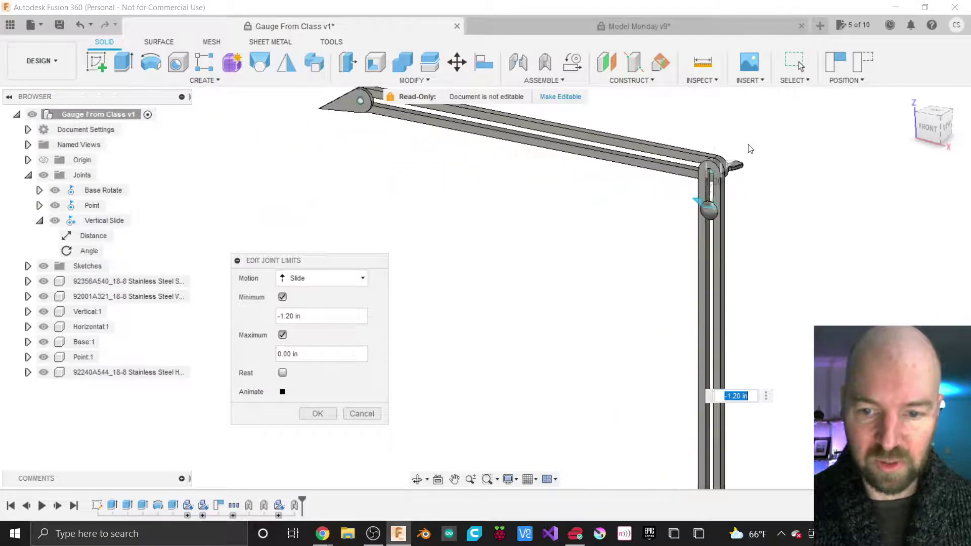
pyautogui.moveTo(700, 201); pyautogui.dragTo(700, 386)
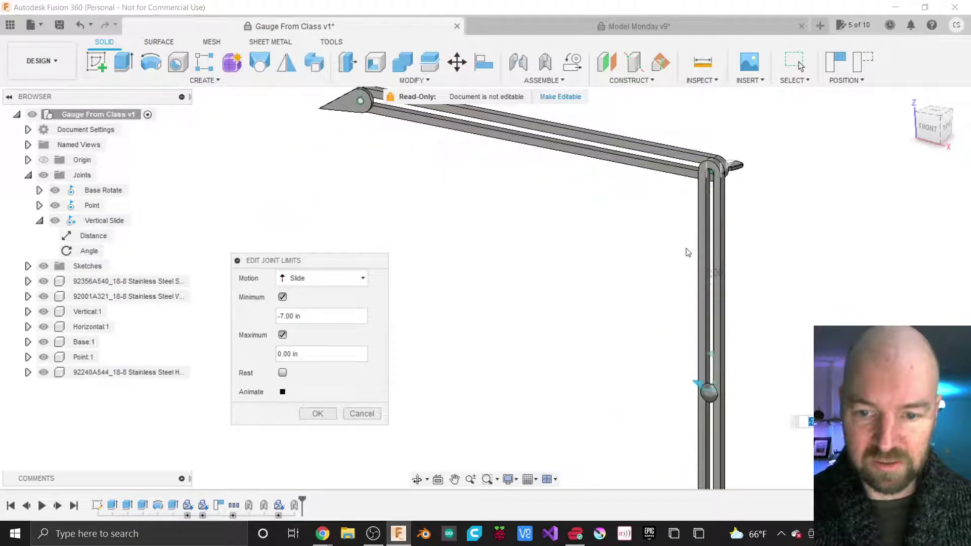
pyautogui.scroll(-3, 688, 252)
pyautogui.scroll(6, 703, 425)
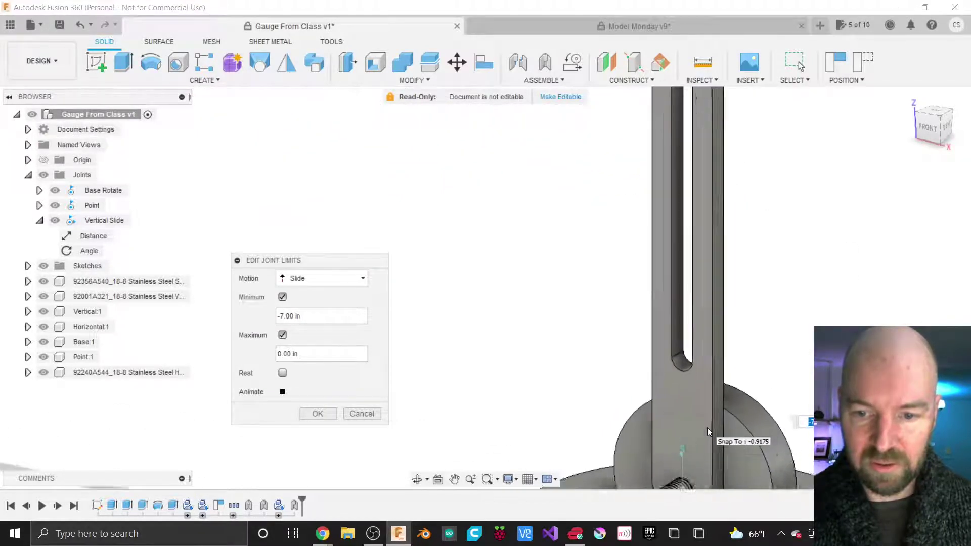
pyautogui.scroll(-2, 663, 416)
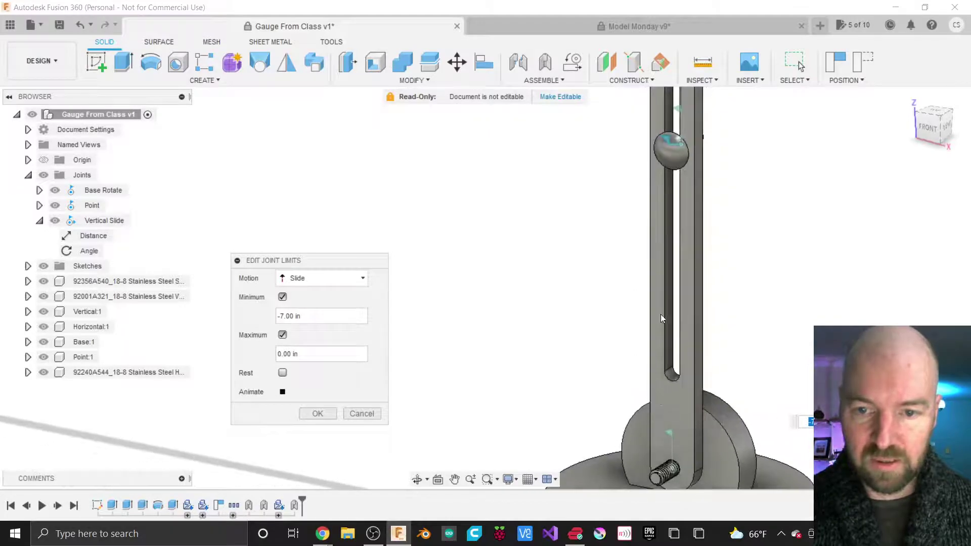
pyautogui.moveTo(668, 150); pyautogui.dragTo(665, 354)
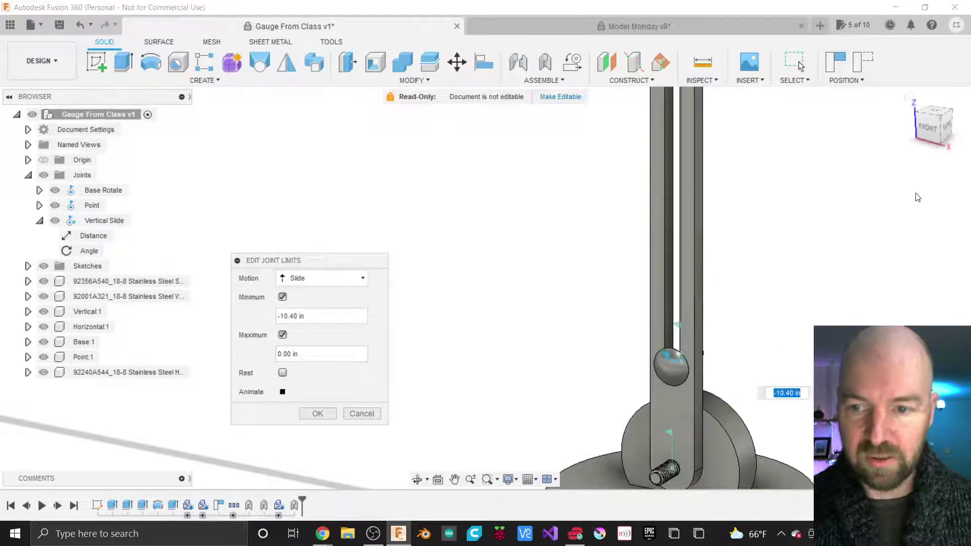
# Step: Examine the bolt's position at the lower end of the vertical arm's slot from the back and front
pyautogui.click(932, 129)
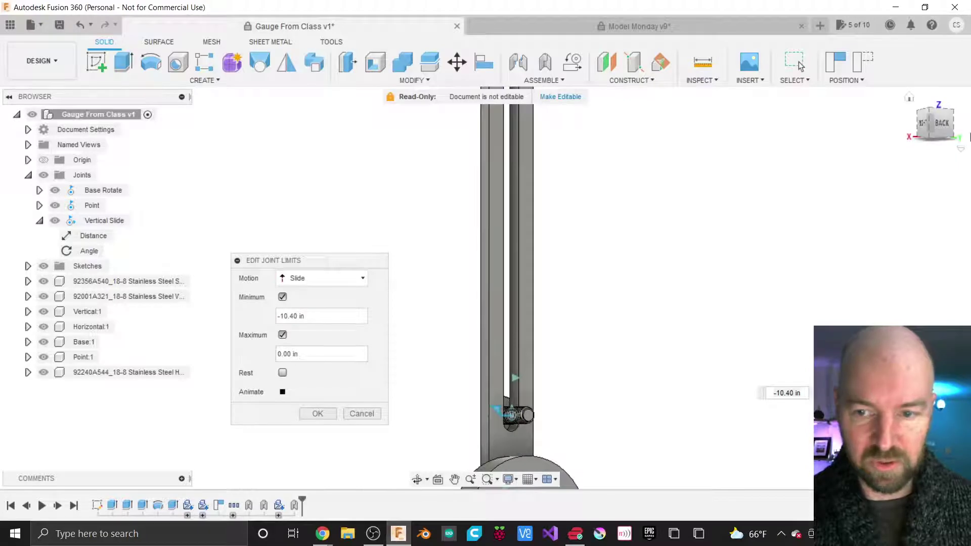
pyautogui.click(938, 103)
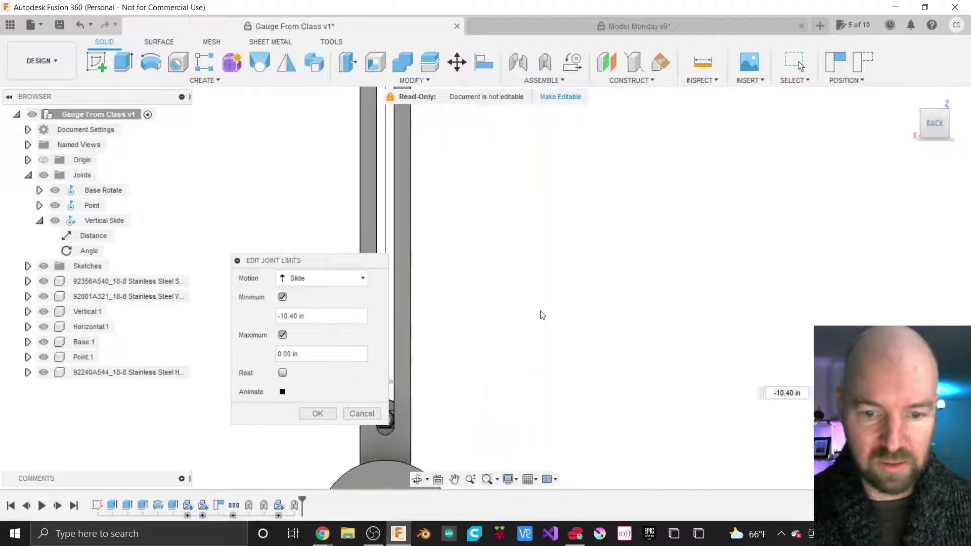
pyautogui.scroll(10, 406, 393)
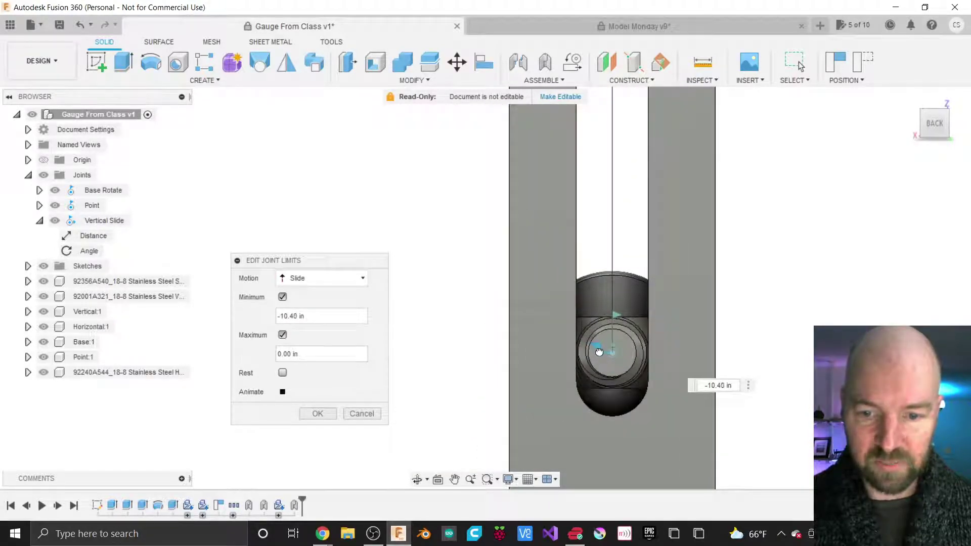
pyautogui.click(599, 352)
pyautogui.scroll(-5, 710, 305)
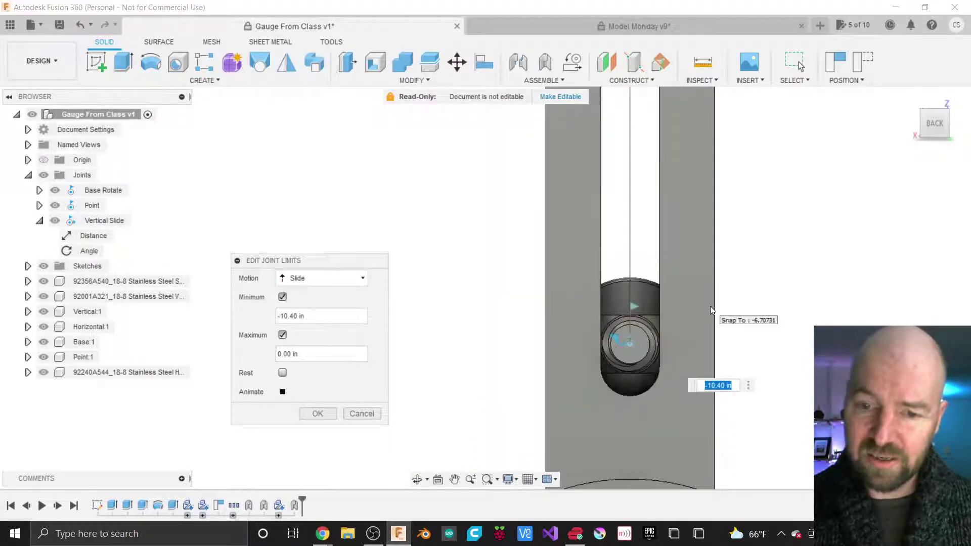
pyautogui.click(927, 134)
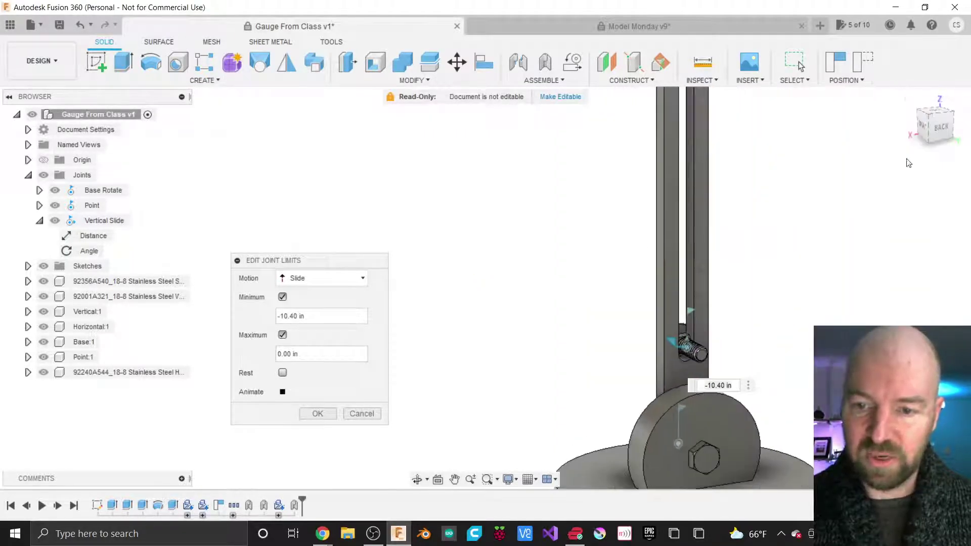
pyautogui.click(936, 146)
pyautogui.moveTo(936, 144); pyautogui.dragTo(952, 131)
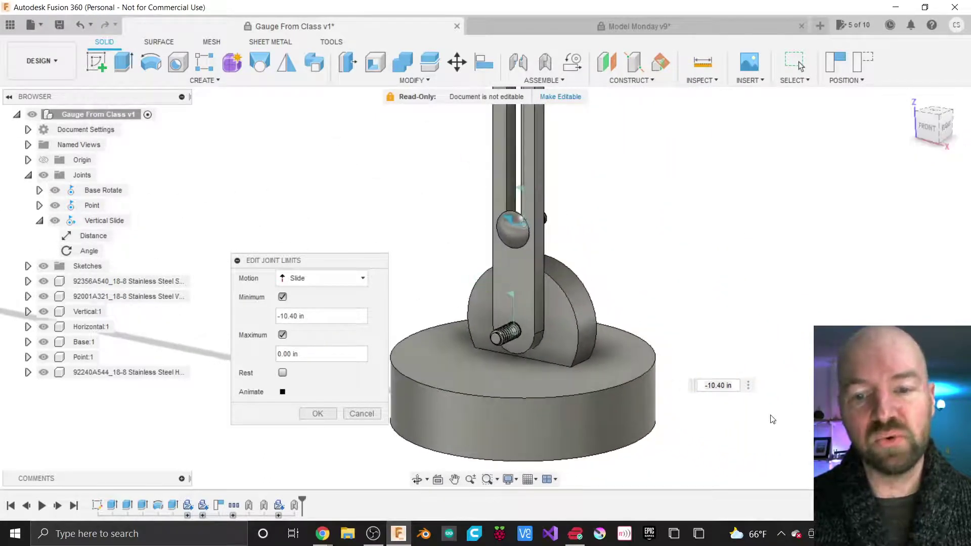
pyautogui.scroll(-5, 772, 420)
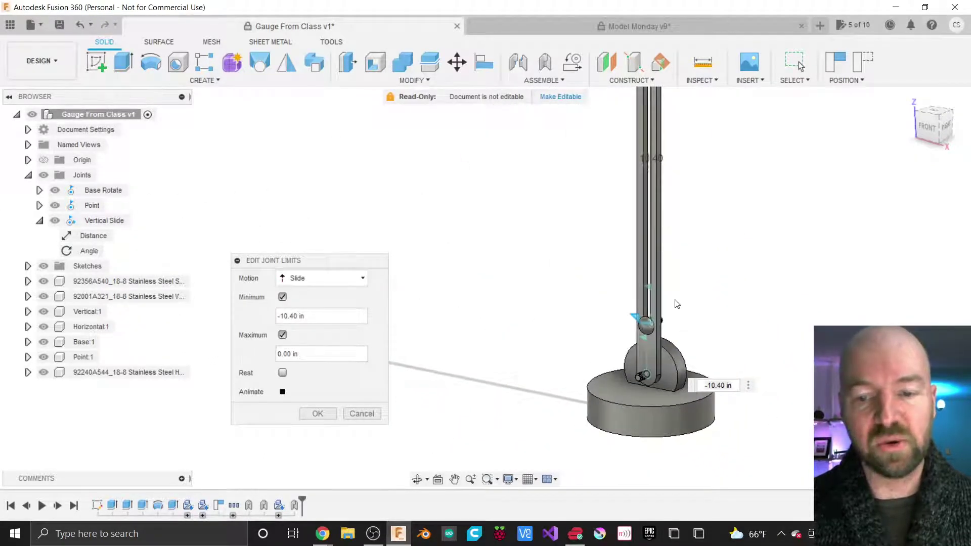
pyautogui.scroll(3, 677, 303)
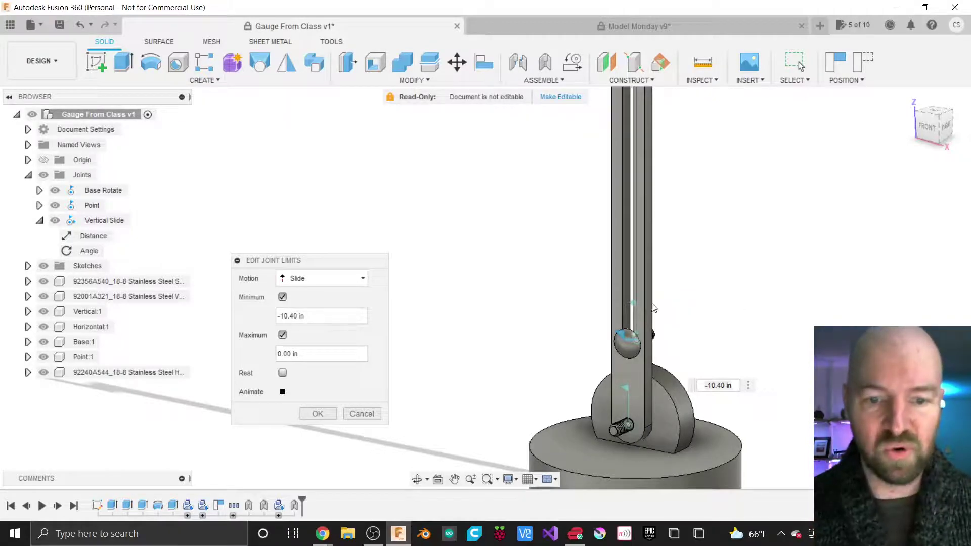
# Step: Preview the Vertical Slide joint's limited slide motion and apply the joint limits
pyautogui.click(283, 392)
pyautogui.scroll(-5, 559, 409)
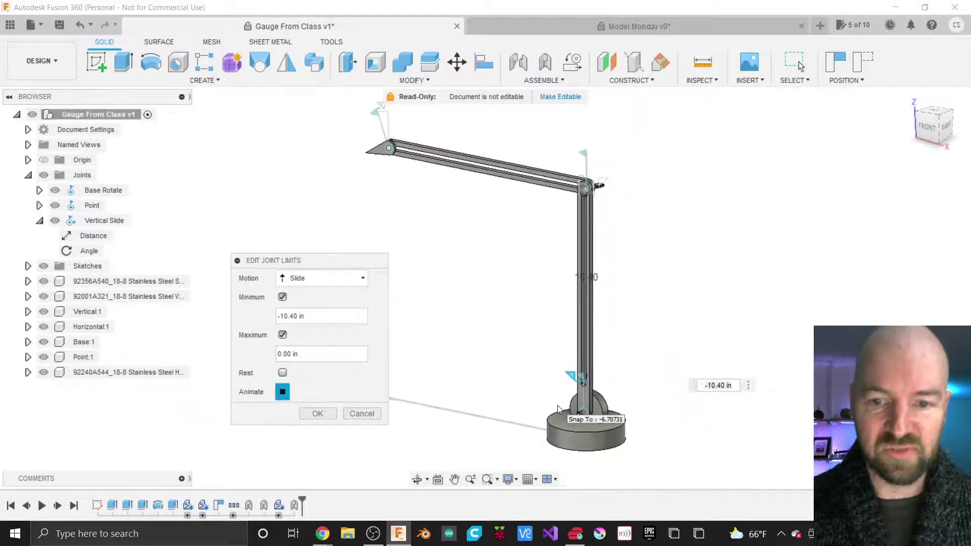
pyautogui.scroll(3, 568, 310)
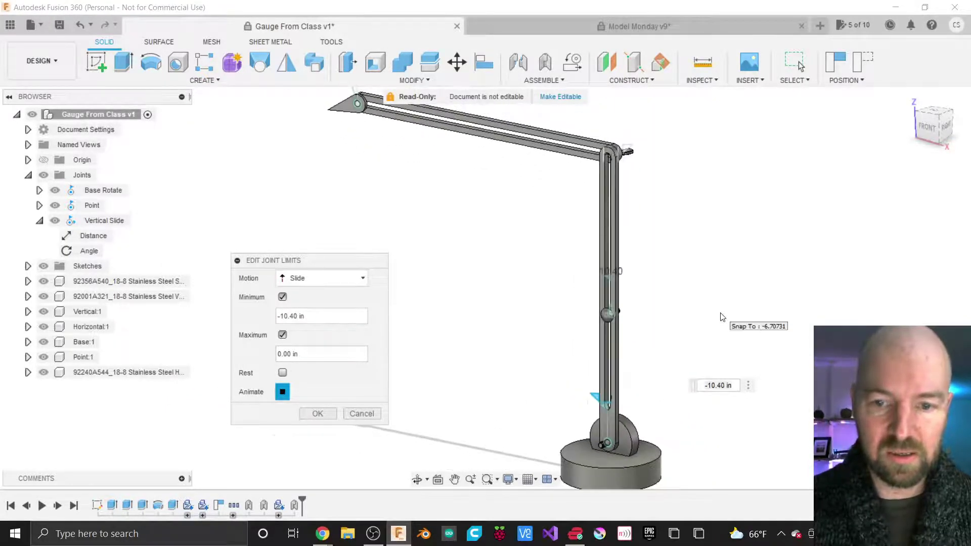
pyautogui.scroll(2, 510, 264)
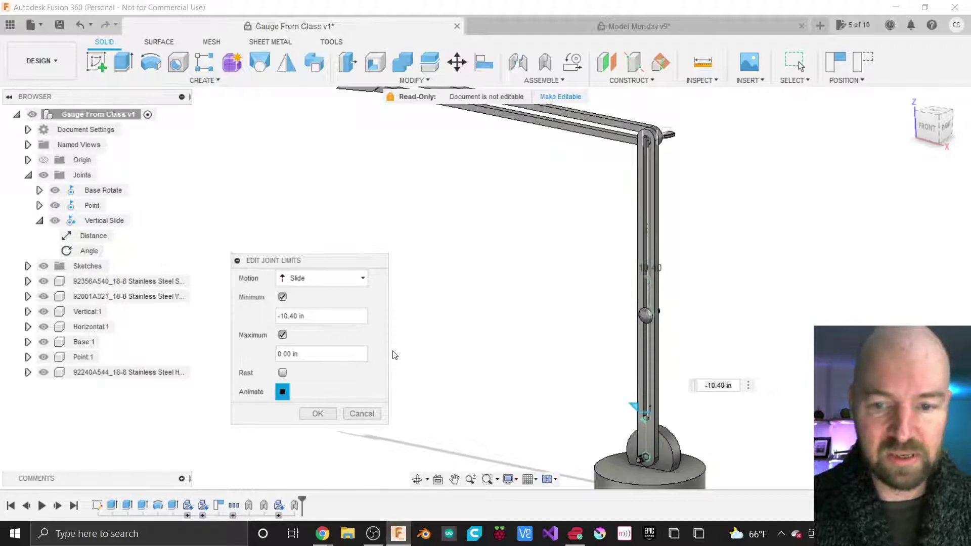
pyautogui.click(317, 414)
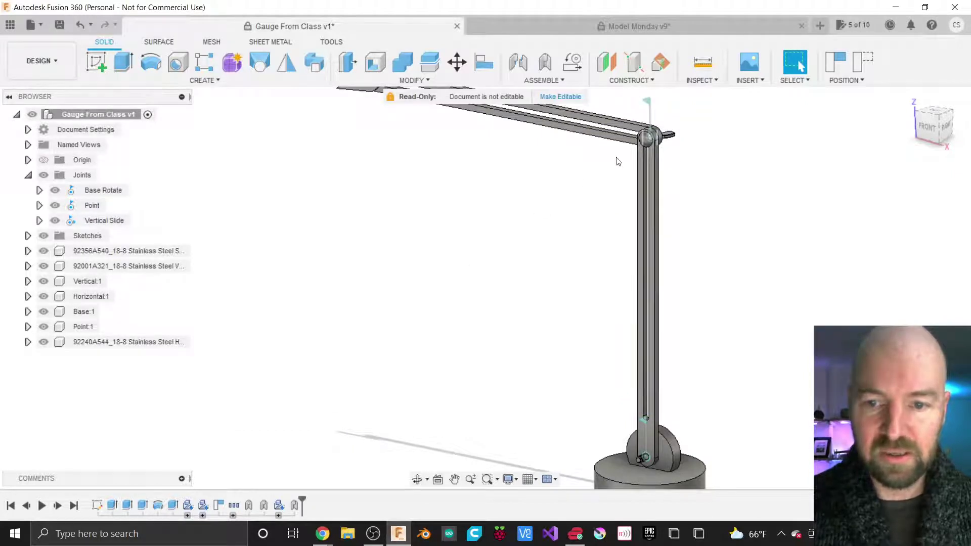
# Step: Test the Vertical Slide joint by sliding the bolt down and back up the vertical arm's slot
pyautogui.click(651, 140)
pyautogui.press('Escape')
pyautogui.scroll(-2, 601, 228)
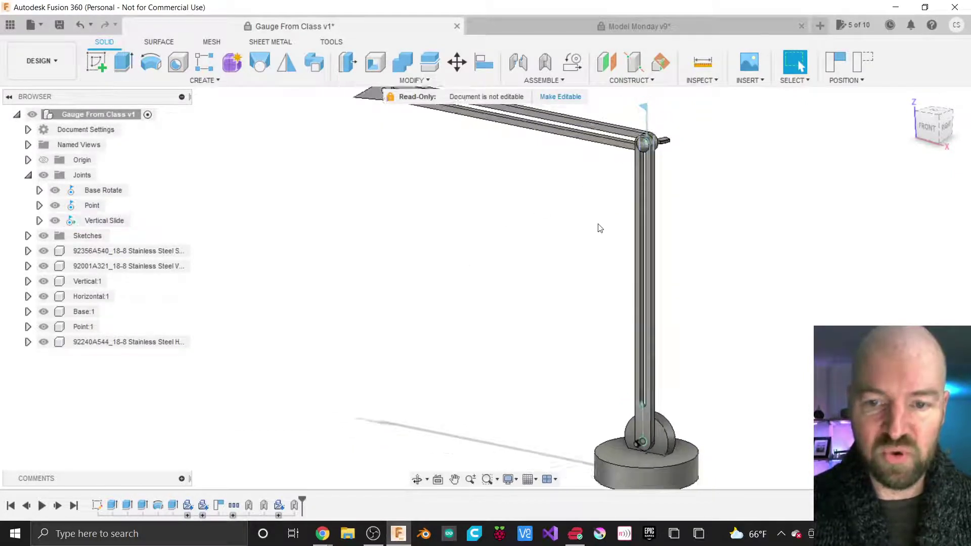
pyautogui.scroll(5, 624, 125)
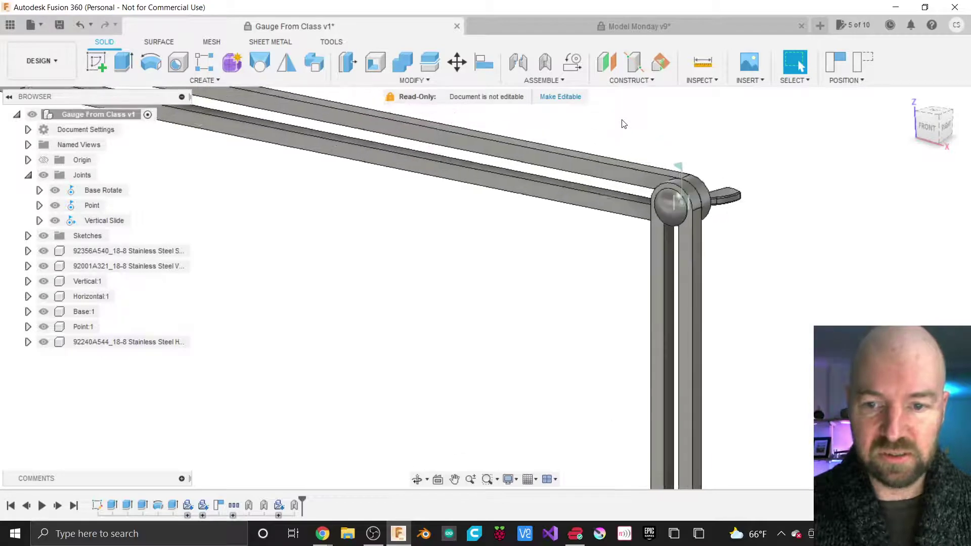
pyautogui.click(698, 228)
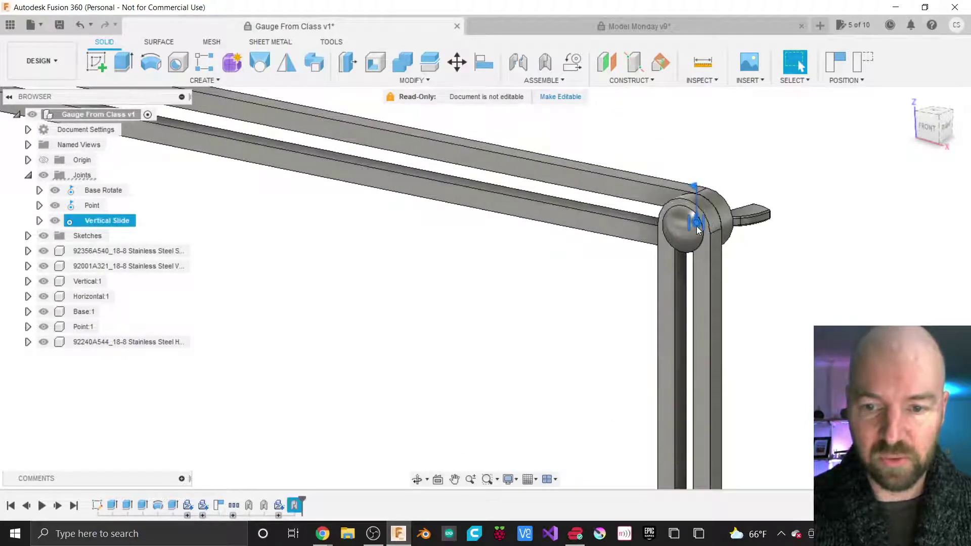
pyautogui.moveTo(697, 226); pyautogui.dragTo(699, 359)
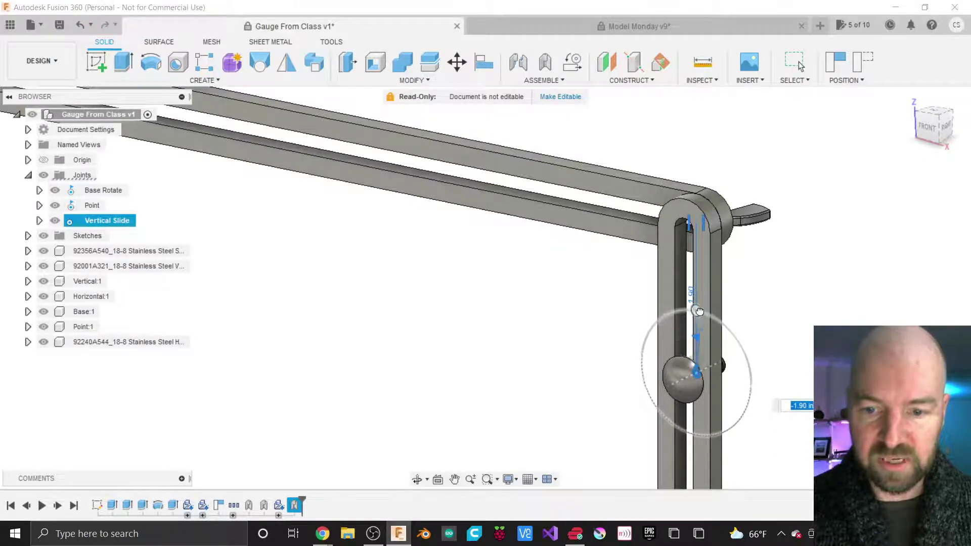
pyautogui.moveTo(638, 324); pyautogui.dragTo(688, 355)
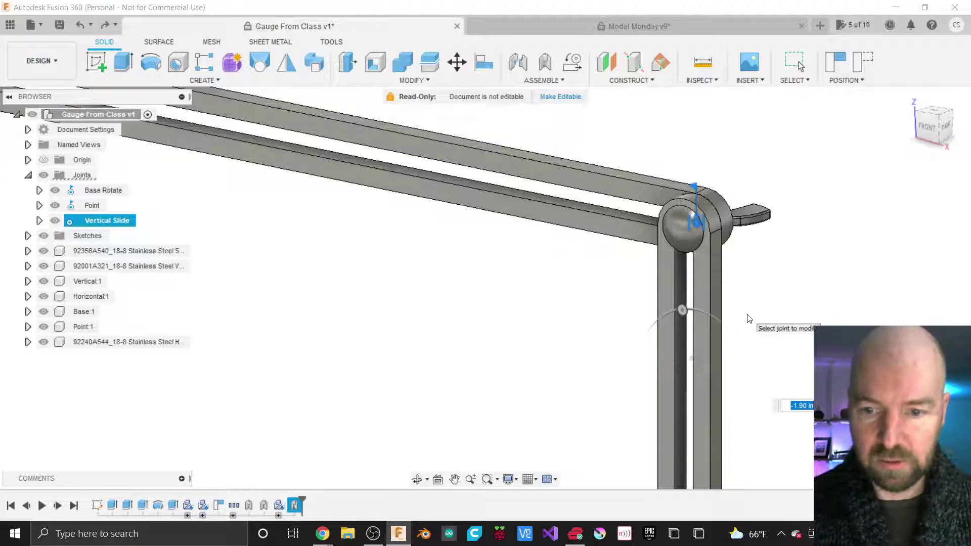
pyautogui.press('Escape')
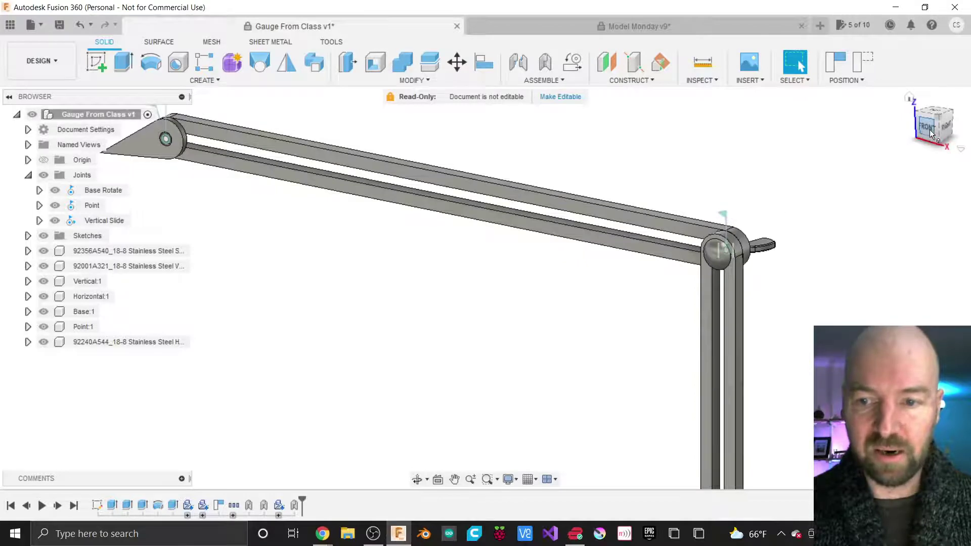
# Step: Set up a Pin-Slot as-built joint between the Horizontal arm and the wing nut
pyautogui.moveTo(929, 130); pyautogui.dragTo(860, 133)
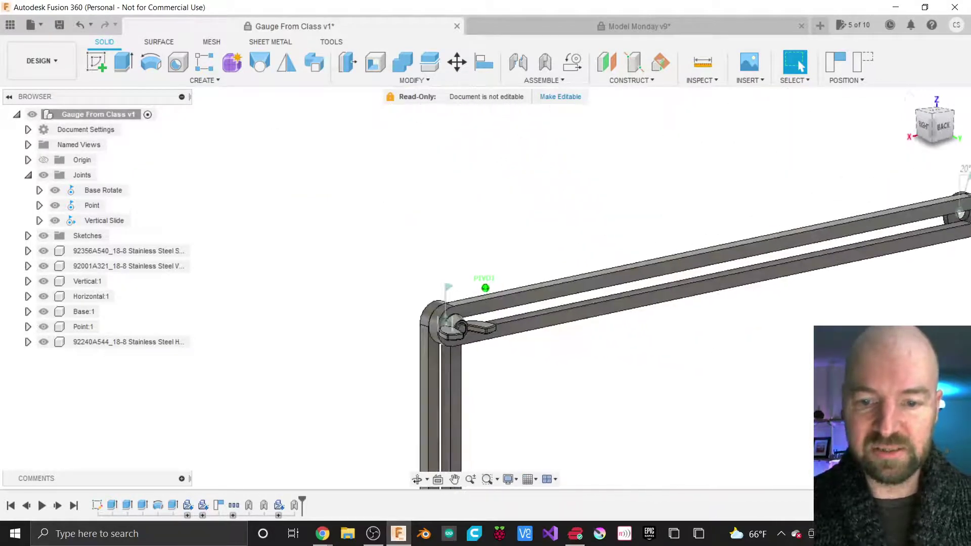
pyautogui.moveTo(486, 289); pyautogui.dragTo(508, 290)
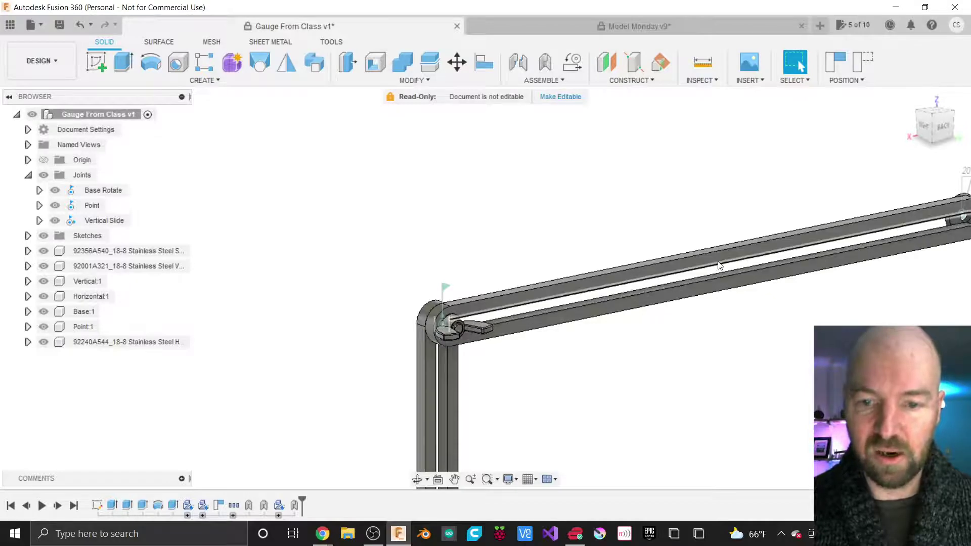
pyautogui.scroll(-1, 383, 298)
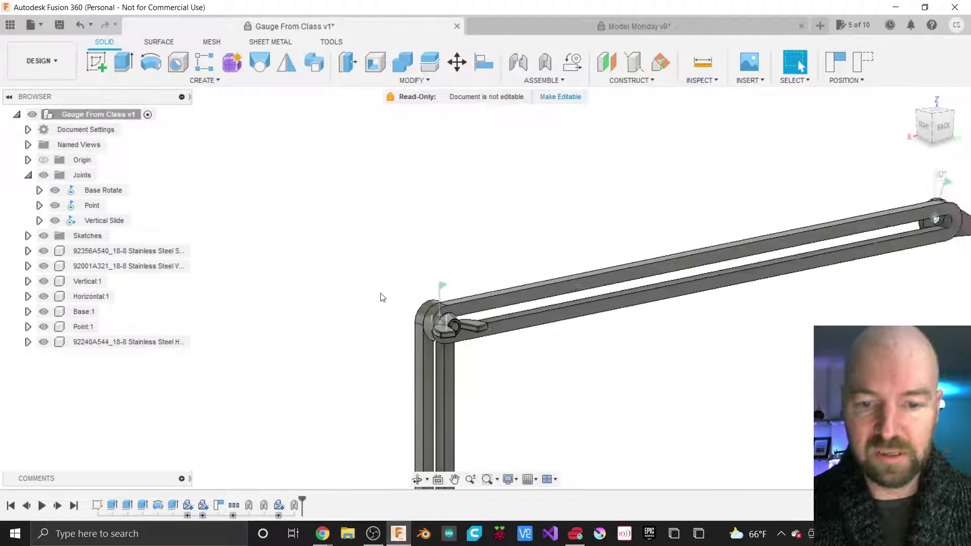
pyautogui.scroll(-1, 383, 298)
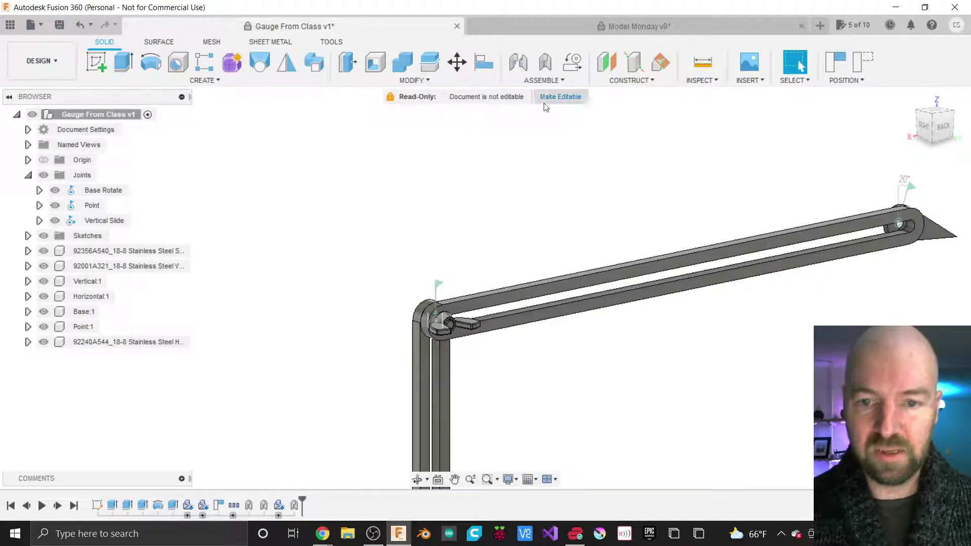
pyautogui.click(547, 82)
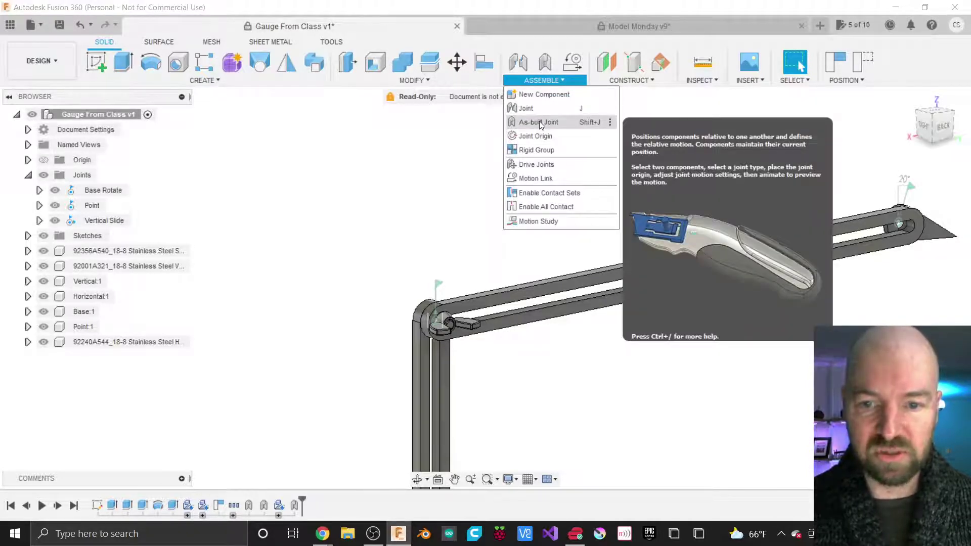
pyautogui.click(540, 121)
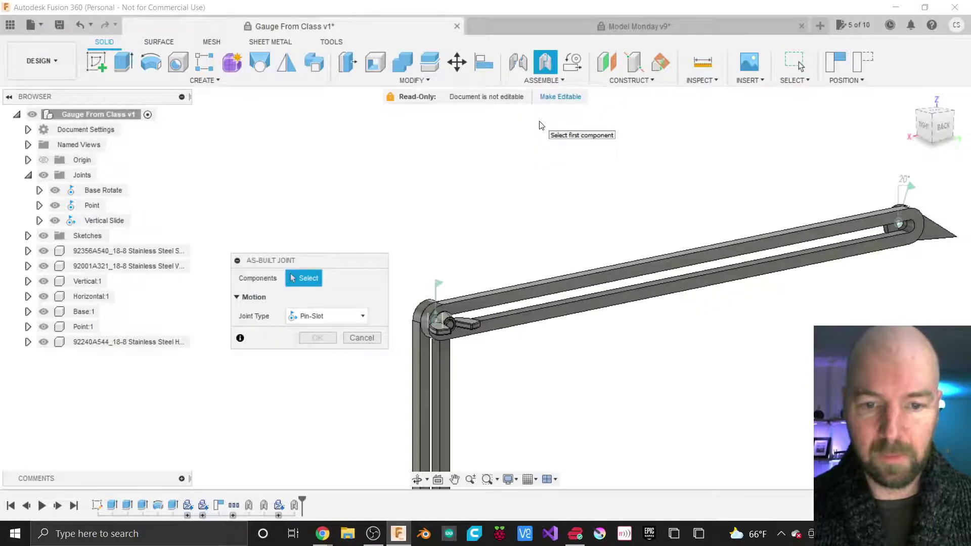
pyautogui.moveTo(349, 264); pyautogui.dragTo(385, 156)
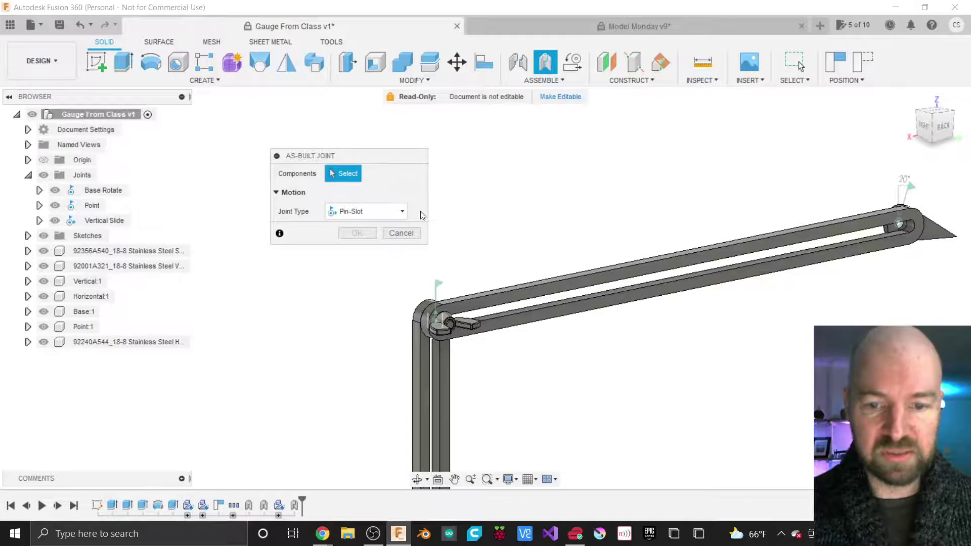
pyautogui.click(467, 328)
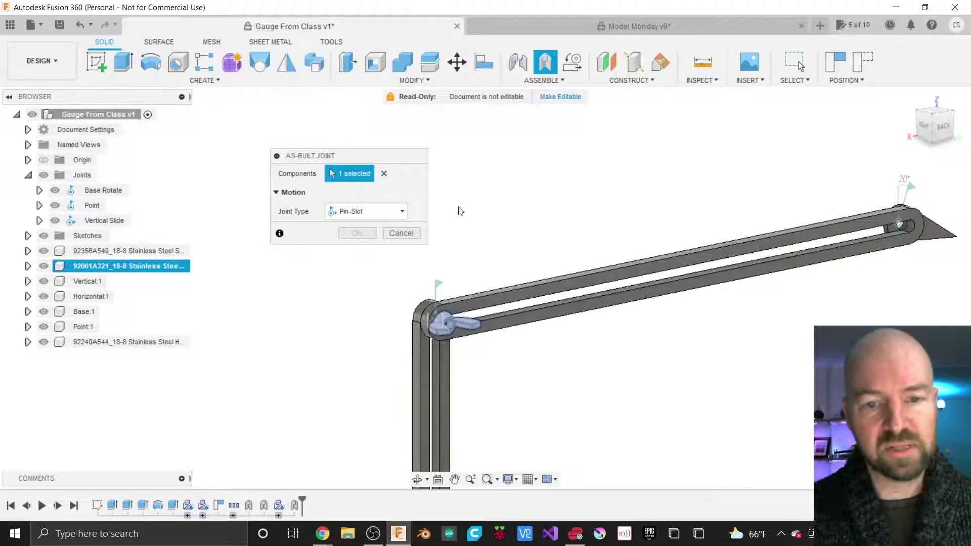
pyautogui.click(385, 174)
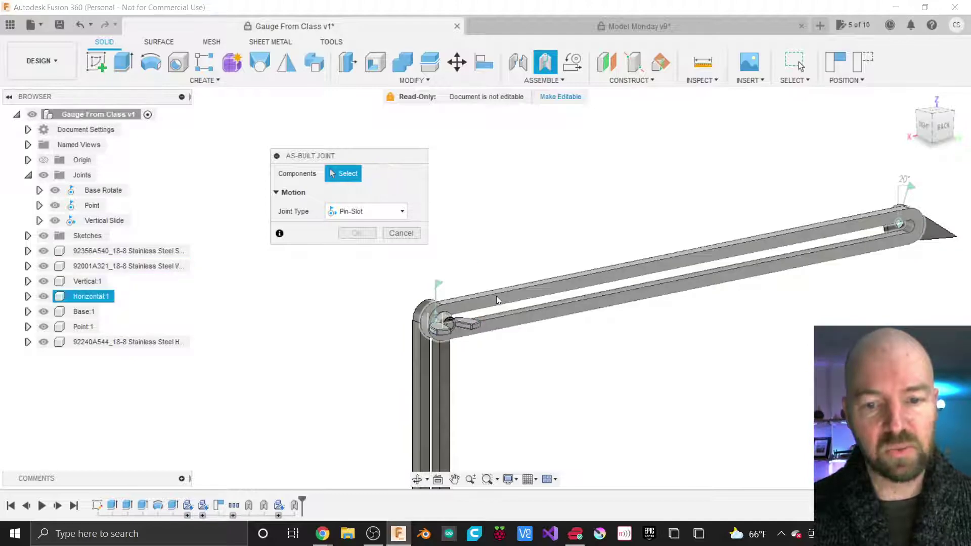
pyautogui.click(512, 297)
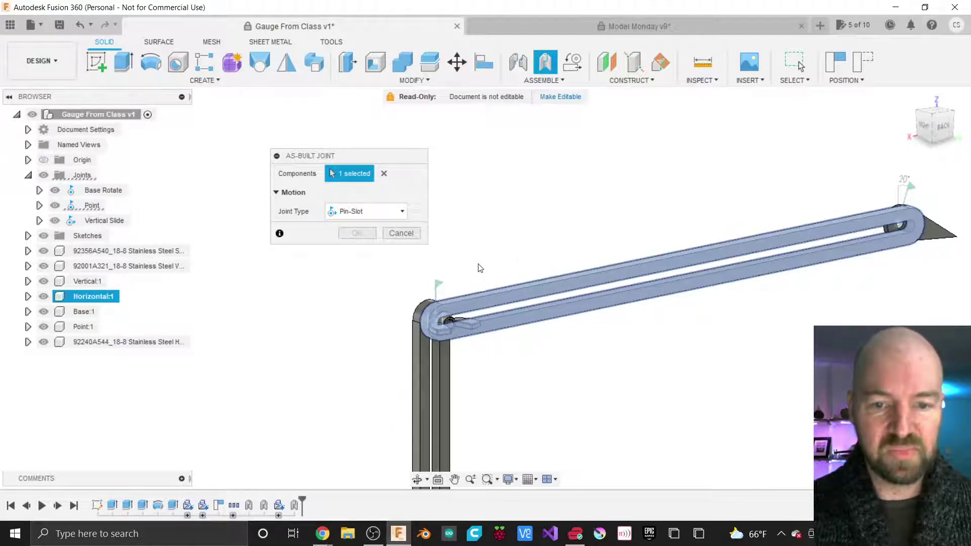
pyautogui.click(461, 324)
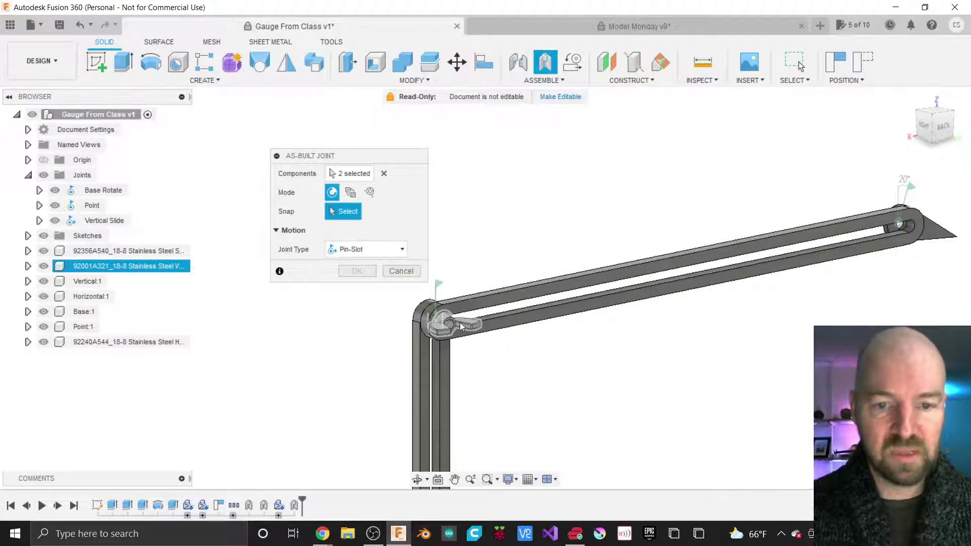
# Step: Place the Pin-Slot joint's origin at the centre of the round end inside the wing nut and preview the joint's motion
pyautogui.scroll(5, 454, 324)
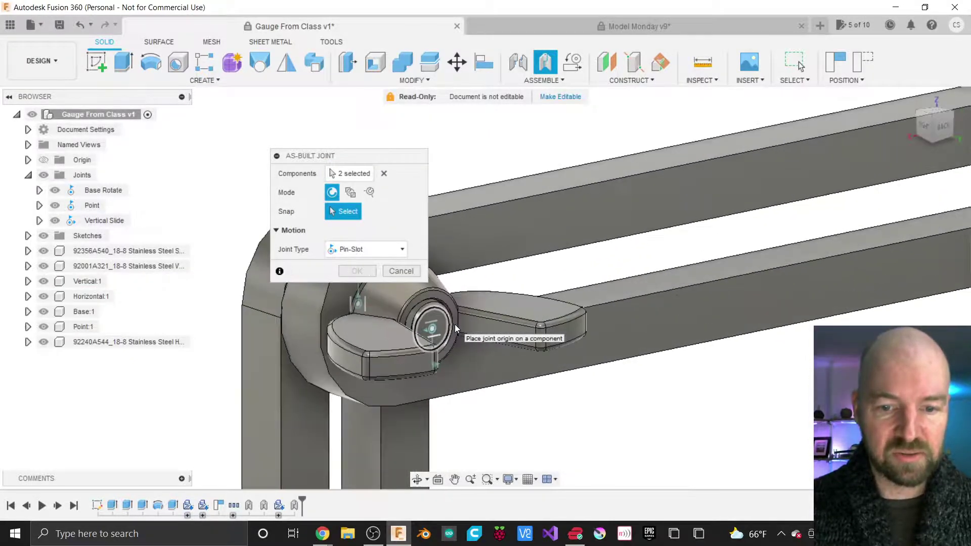
pyautogui.scroll(-5, 436, 330)
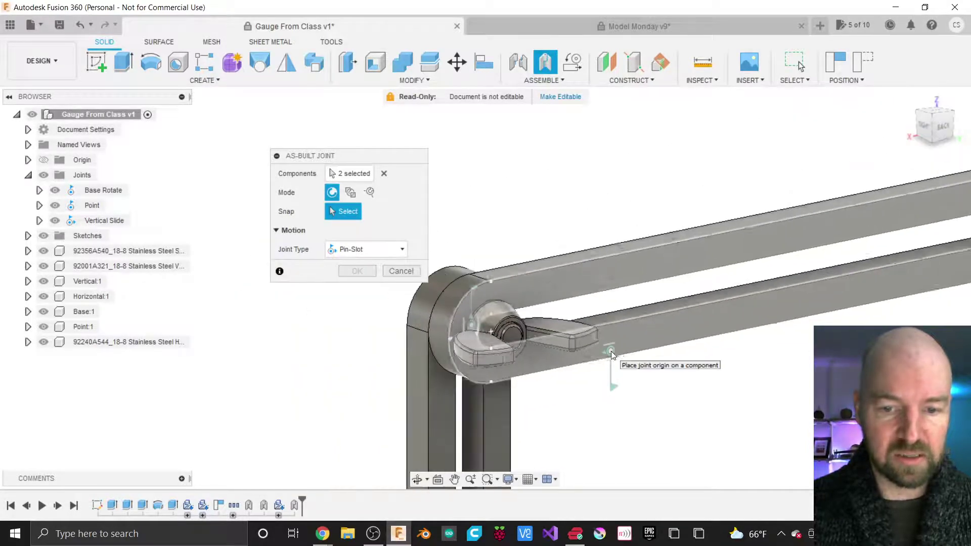
pyautogui.scroll(3, 512, 339)
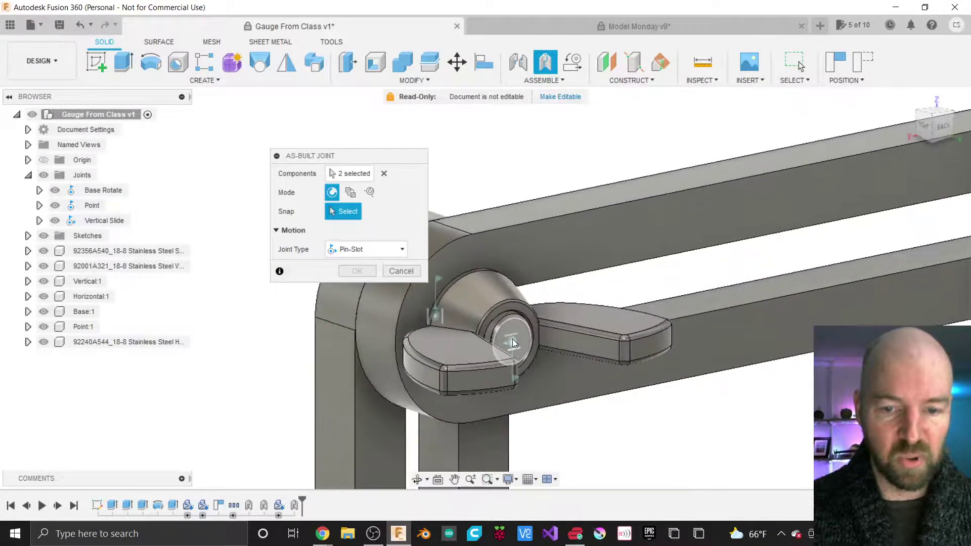
pyautogui.click(517, 344)
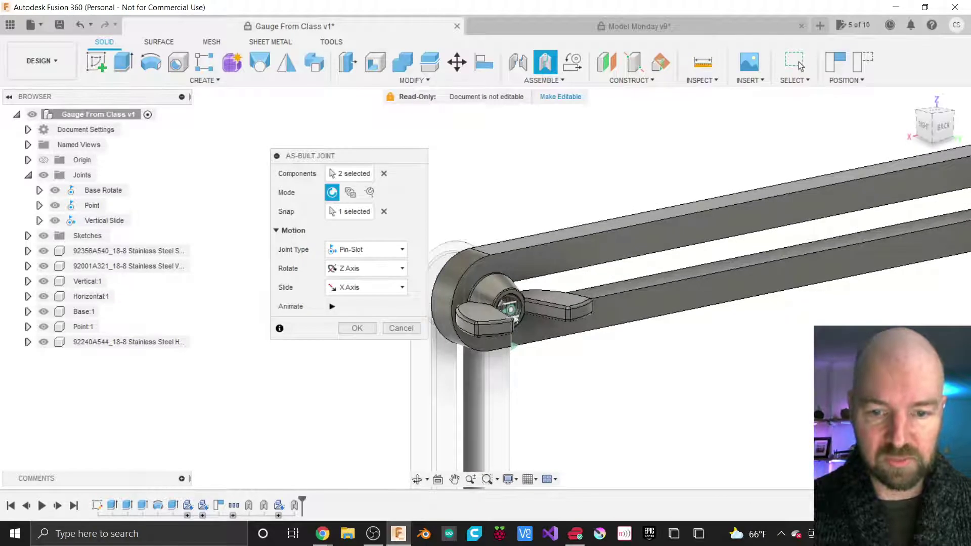
pyautogui.click(332, 306)
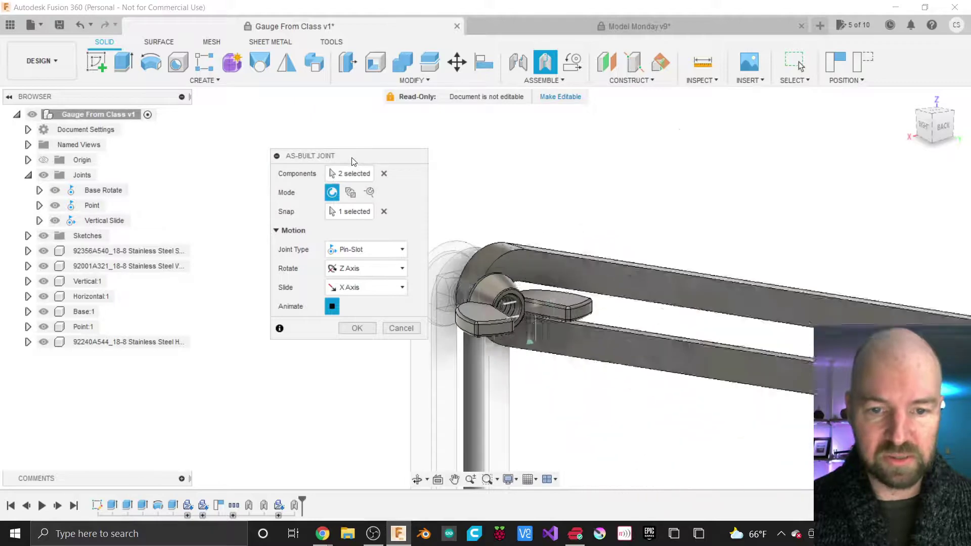
pyautogui.moveTo(351, 158); pyautogui.dragTo(253, 246)
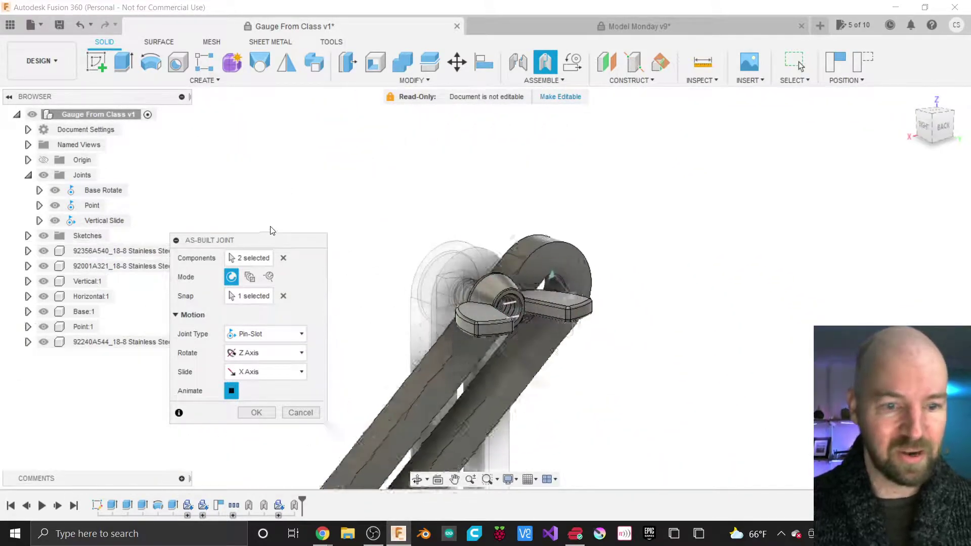
pyautogui.moveTo(258, 240); pyautogui.dragTo(305, 243)
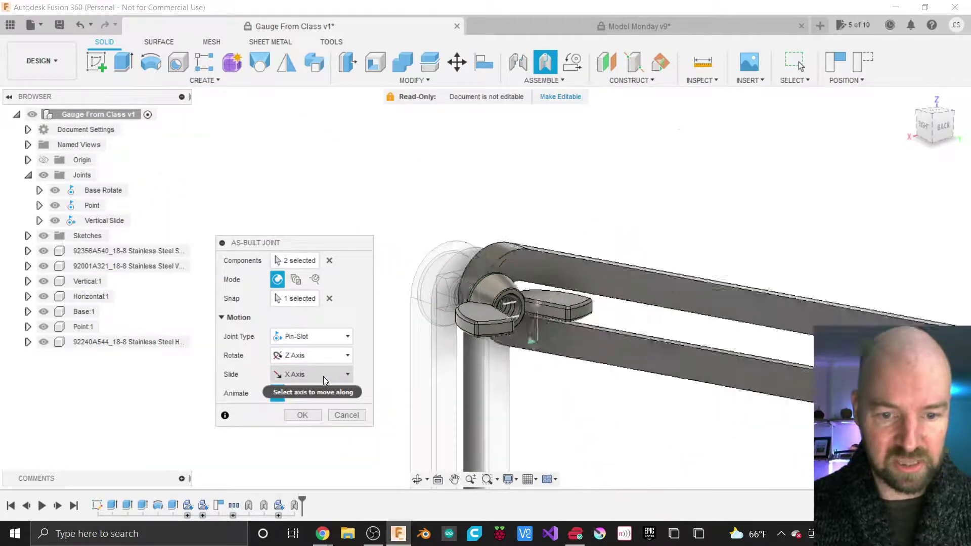
# Step: Try the Y axis as the slide direction, set it back to the X axis, and create the Pin-Slot joint
pyautogui.click(323, 376)
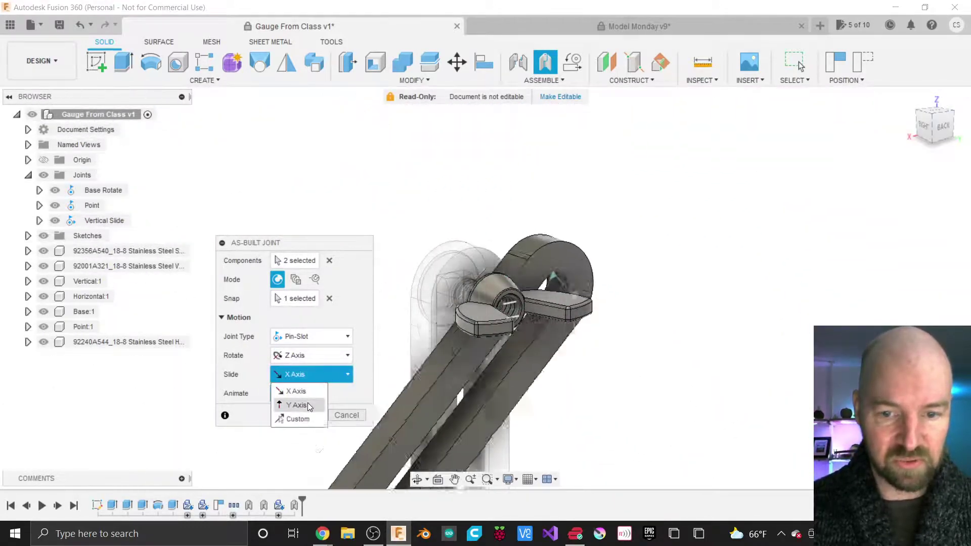
pyautogui.click(308, 404)
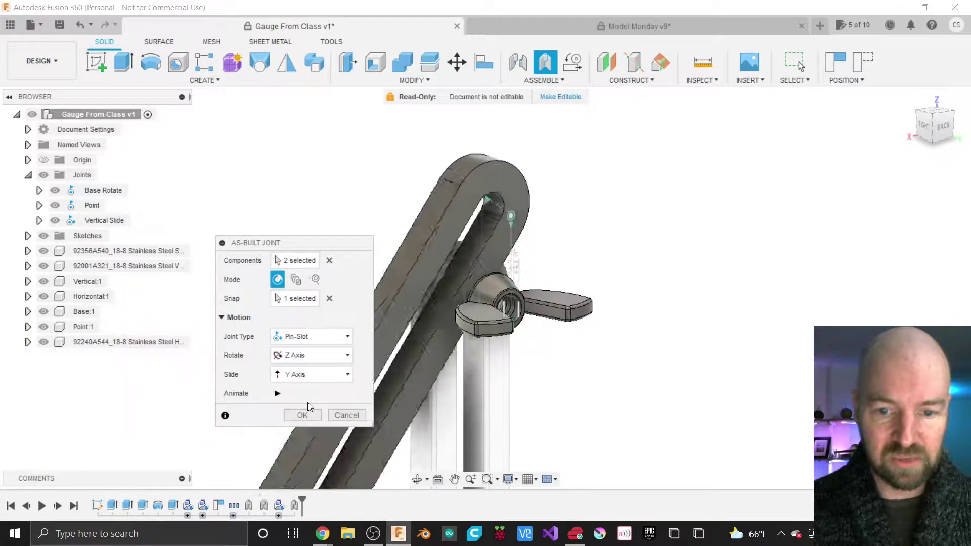
pyautogui.click(314, 376)
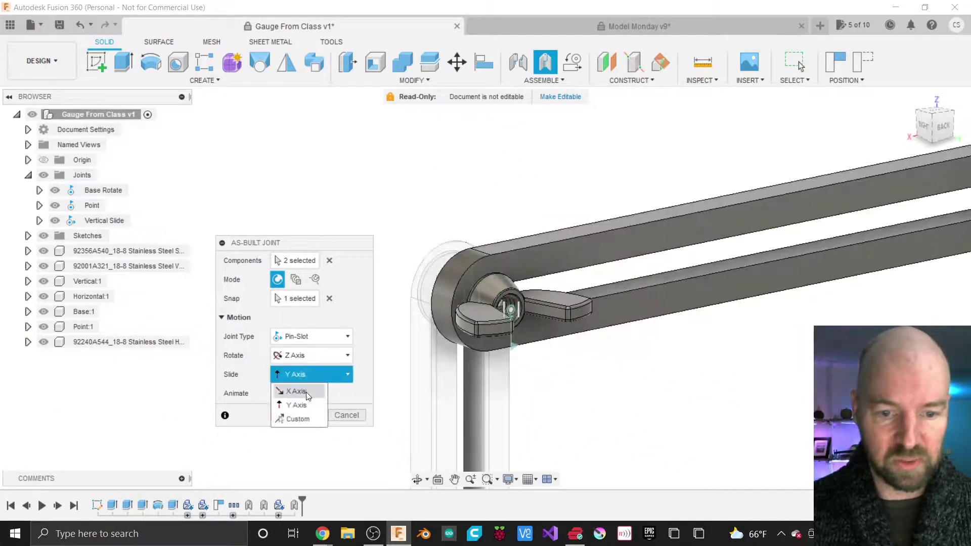
pyautogui.click(309, 393)
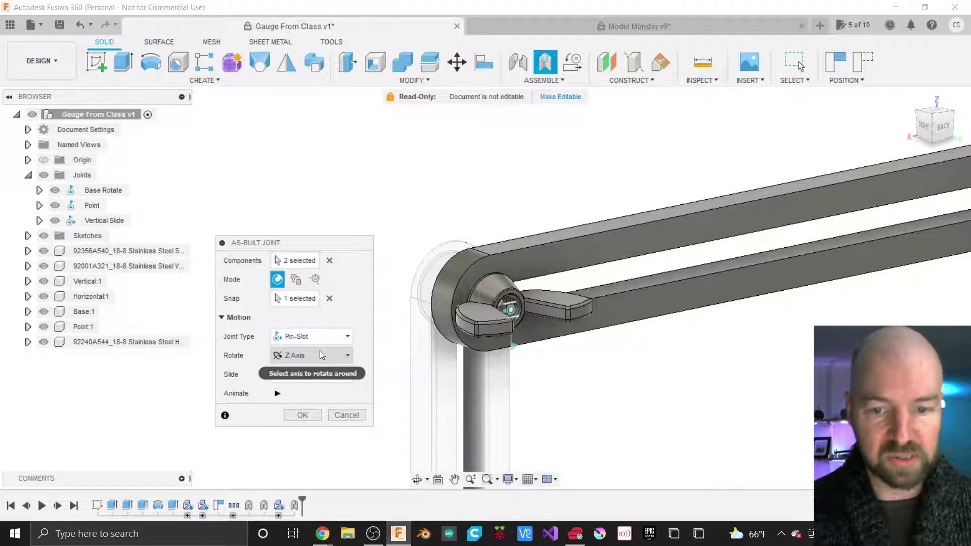
pyautogui.click(302, 416)
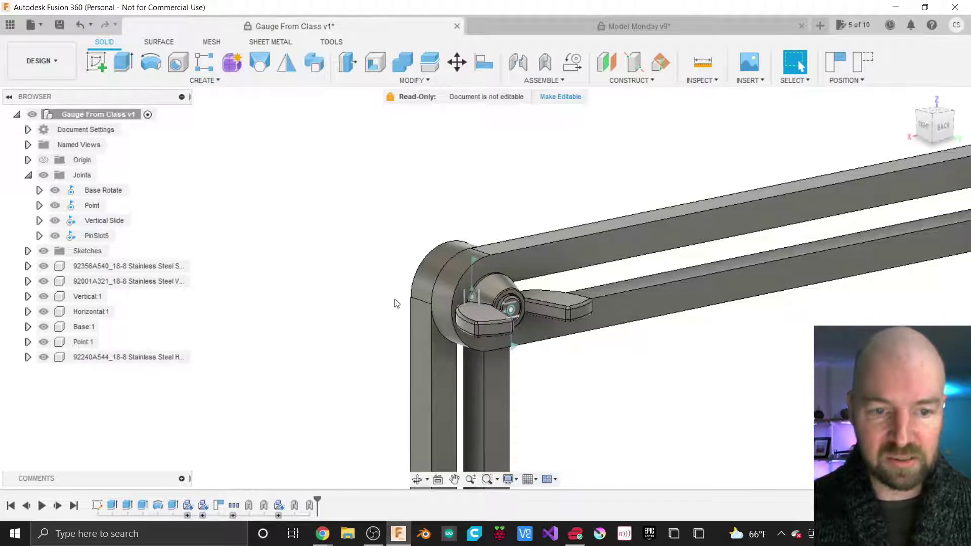
# Step: Rename the new Pin-Slot joint as Horizotal Slide
pyautogui.click(515, 315)
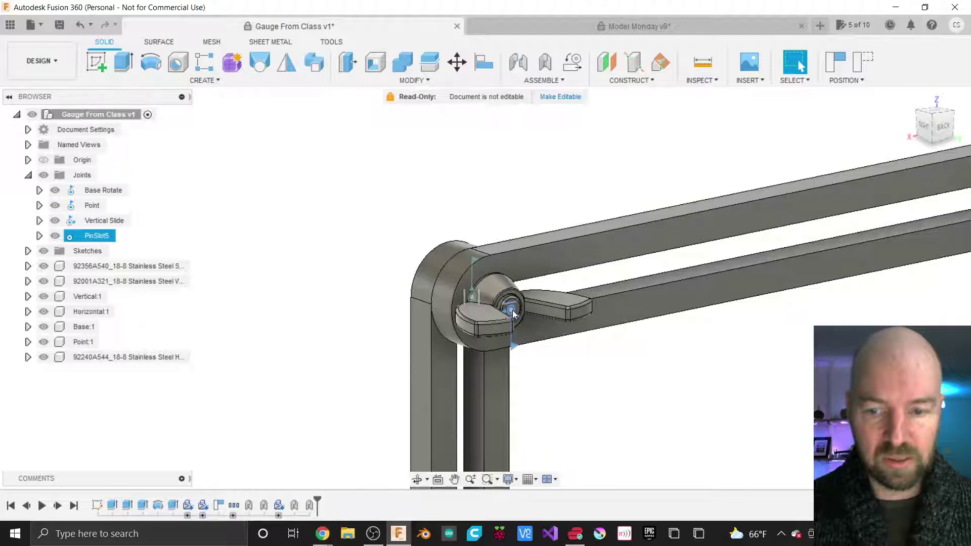
pyautogui.click(260, 253)
pyautogui.click(95, 236)
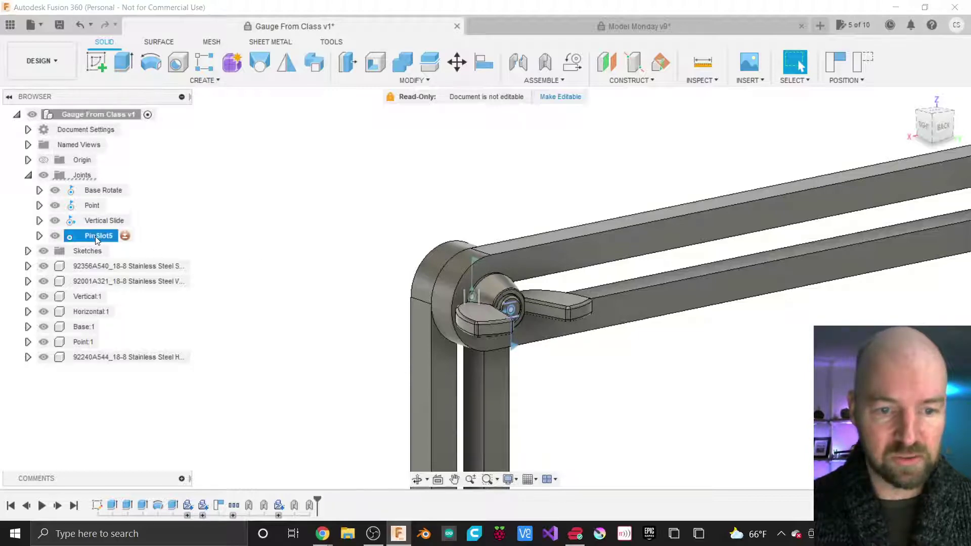
pyautogui.click(97, 235)
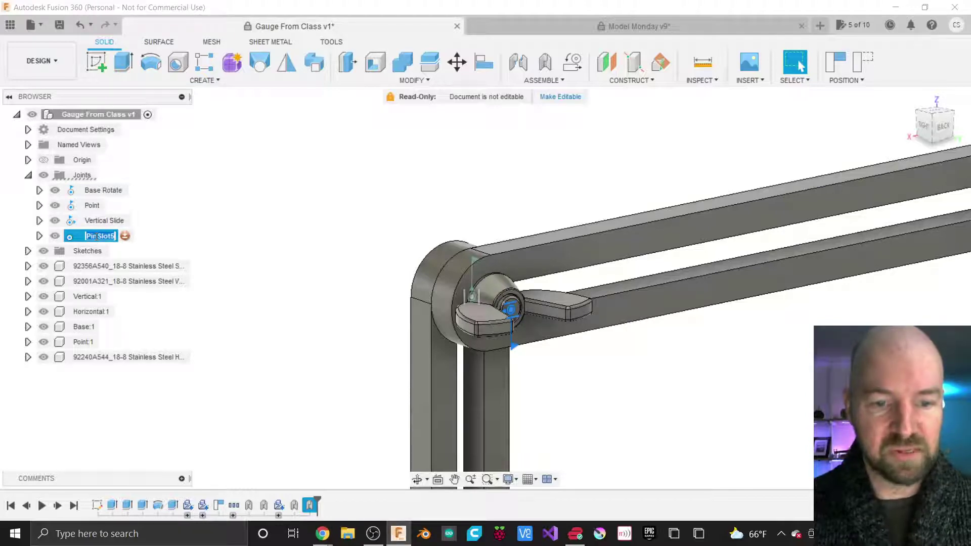
pyautogui.write('Horizo')
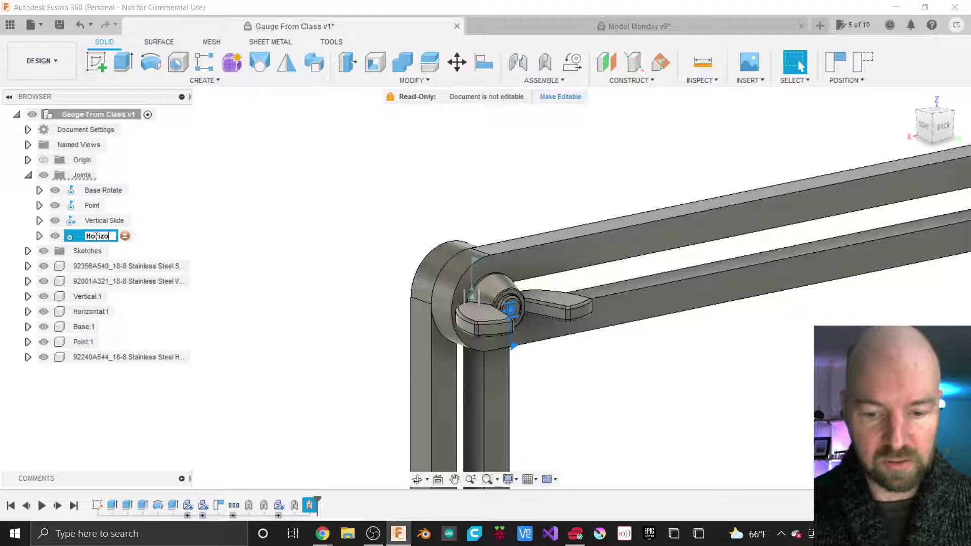
pyautogui.write('tal Slide')
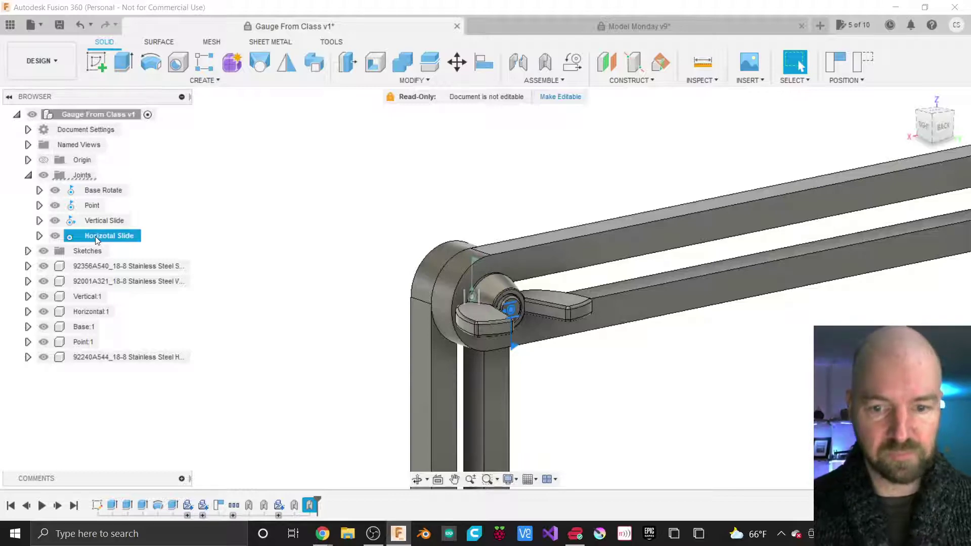
pyautogui.press('Return')
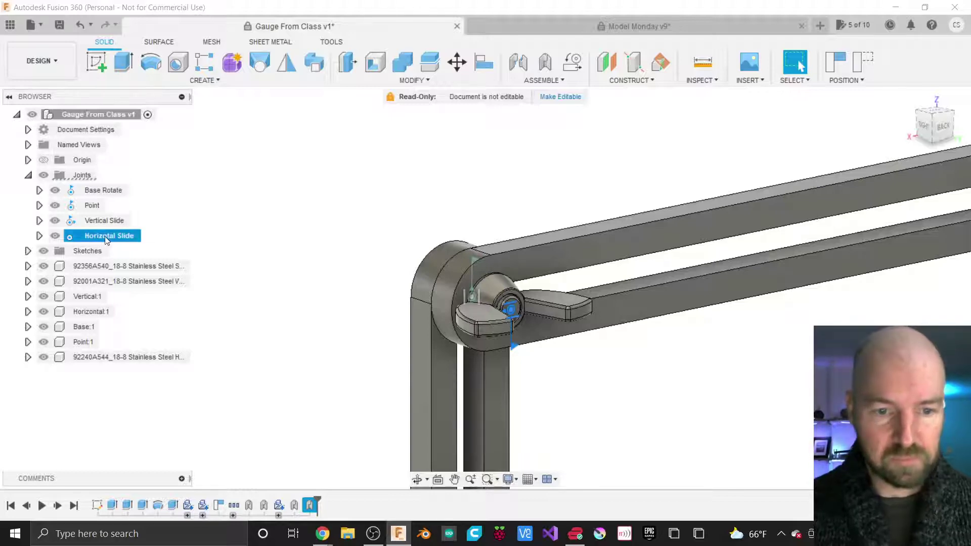
# Step: Try to limit the Horizotal Slide joint's slide distance with a minimum of 11.50 in
pyautogui.click(39, 236)
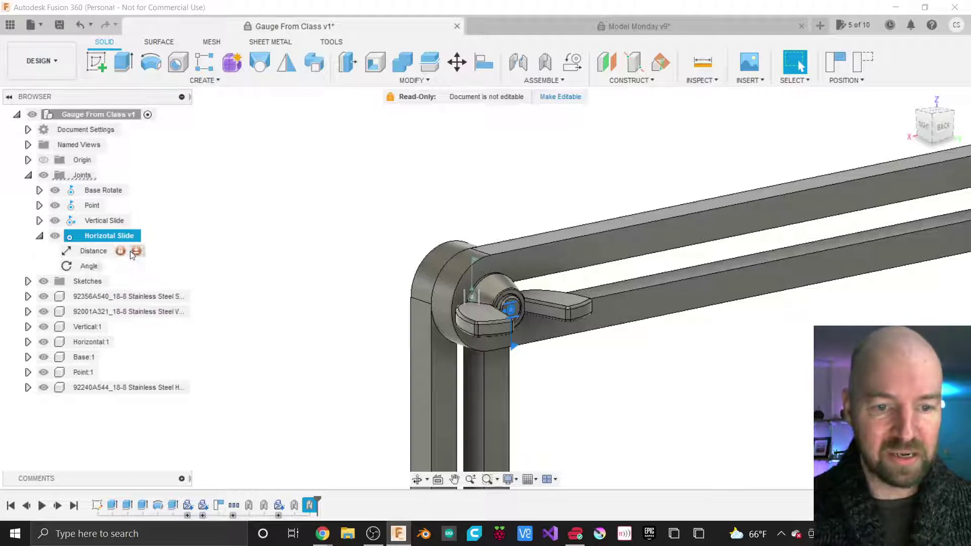
pyautogui.click(136, 252)
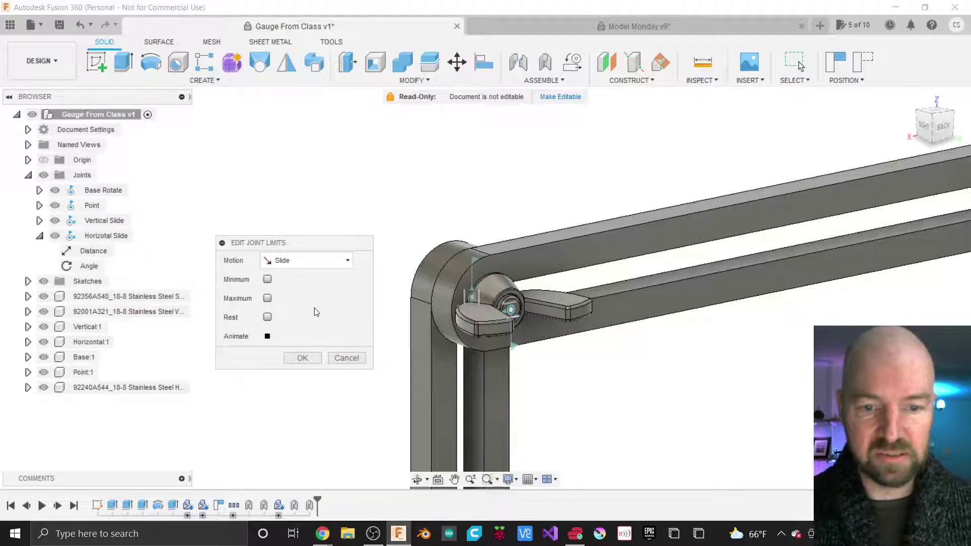
pyautogui.click(267, 280)
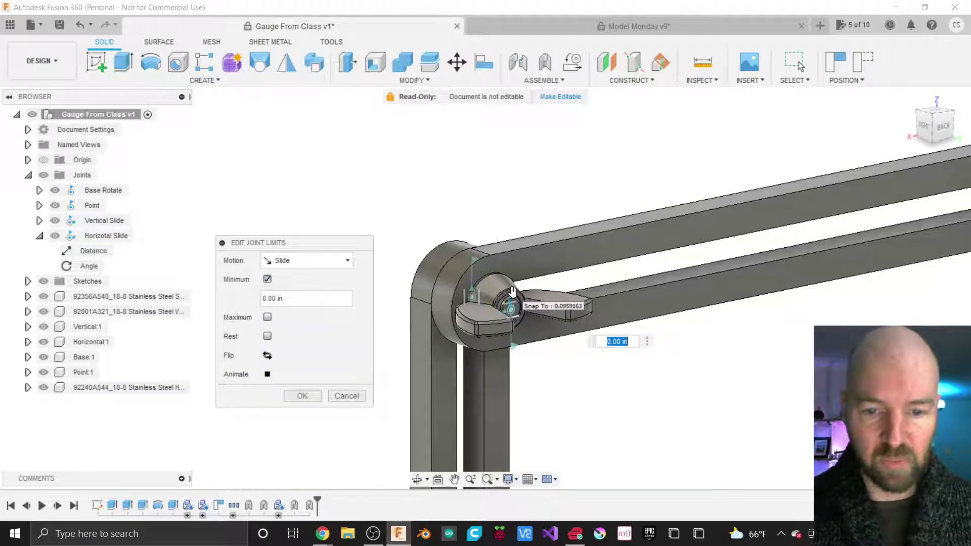
pyautogui.moveTo(513, 292); pyautogui.dragTo(147, 370)
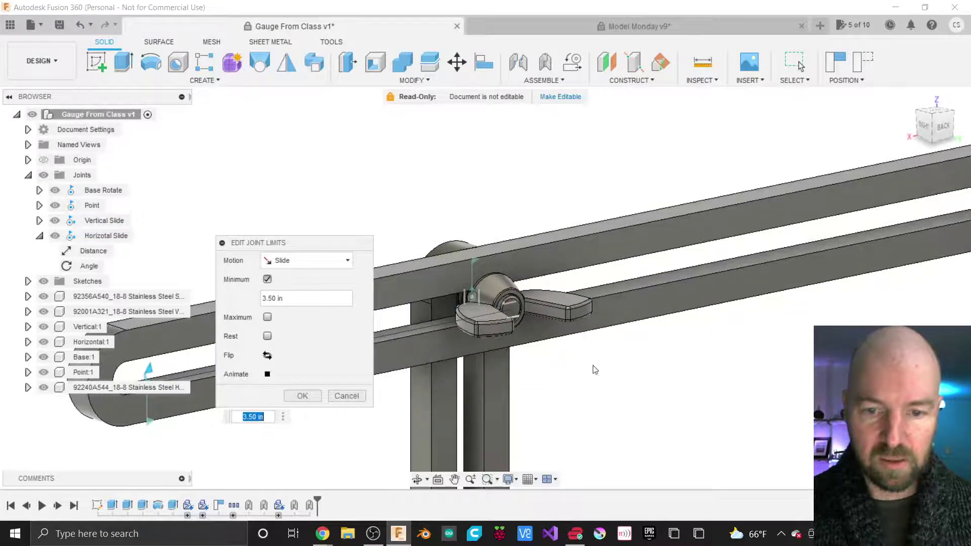
pyautogui.scroll(-3, 685, 343)
pyautogui.scroll(-5, 477, 189)
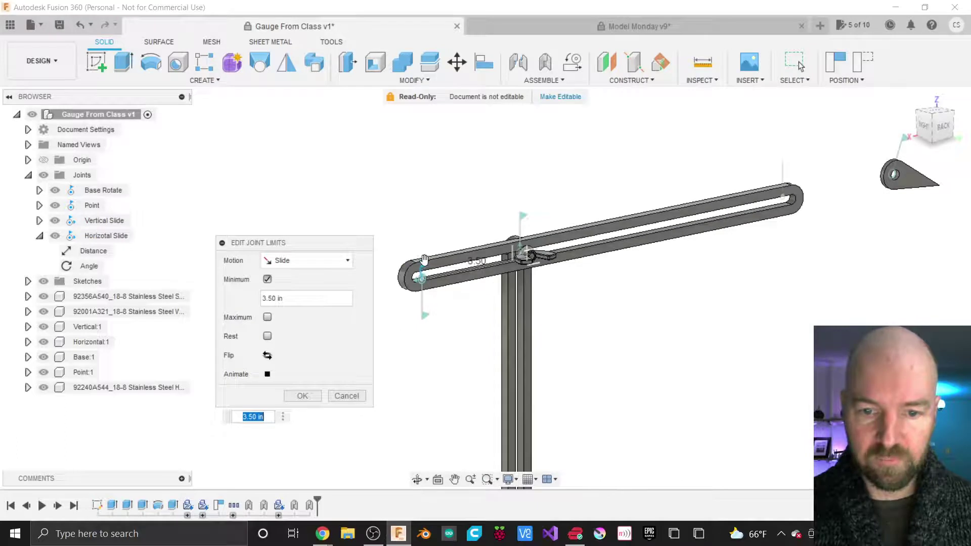
pyautogui.moveTo(424, 259); pyautogui.dragTo(170, 323)
pyautogui.moveTo(707, 257); pyautogui.dragTo(670, 249)
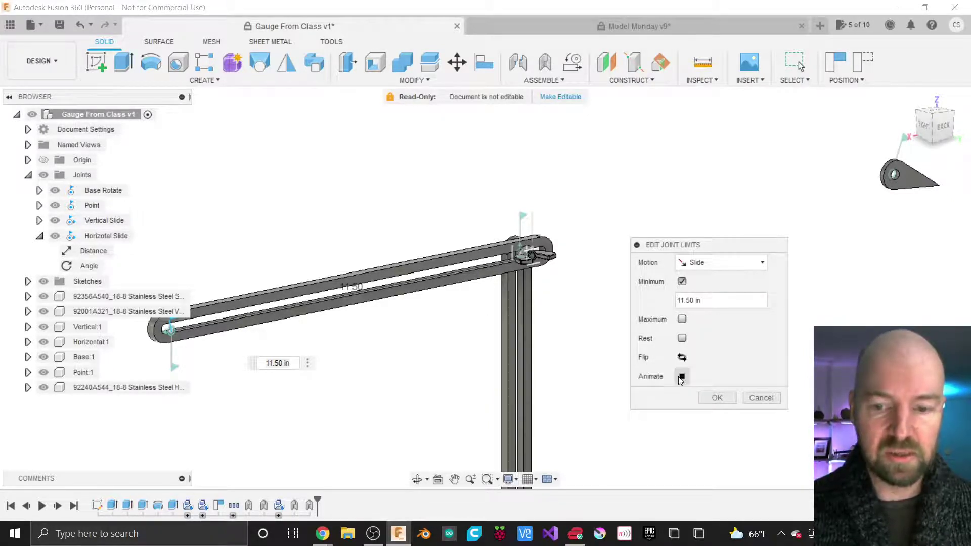
pyautogui.click(720, 397)
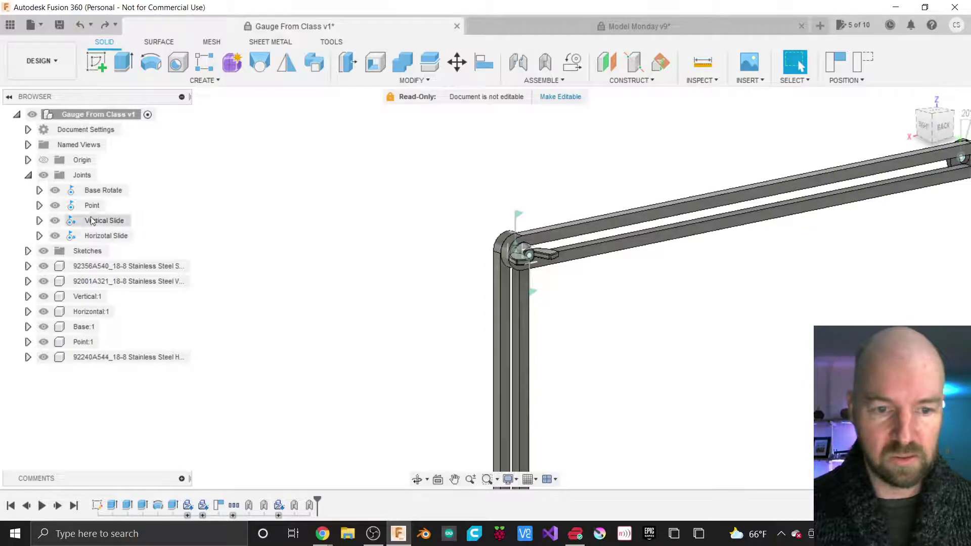
# Step: Limit the Horizotal Slide joint's slide distance to a maximum of 11.00 in
pyautogui.click(39, 235)
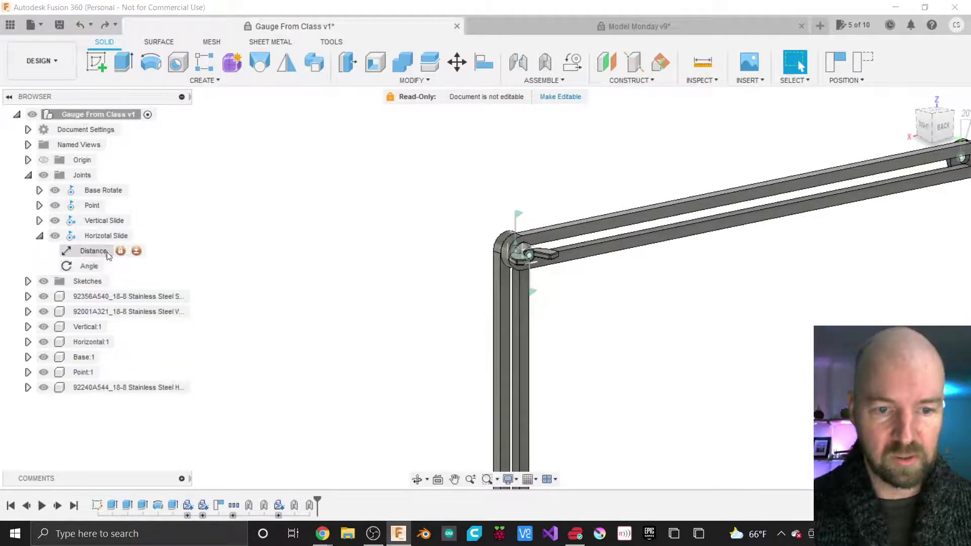
pyautogui.click(137, 252)
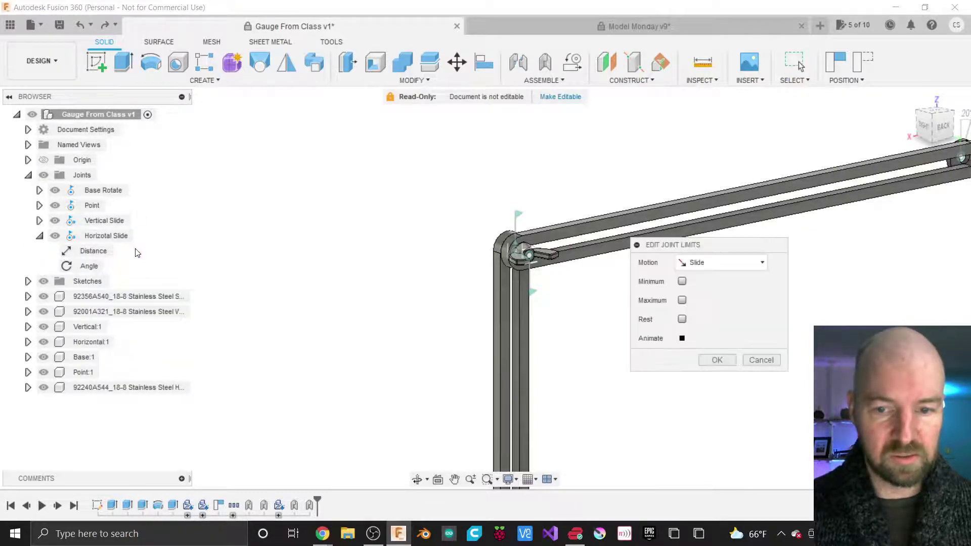
pyautogui.click(682, 301)
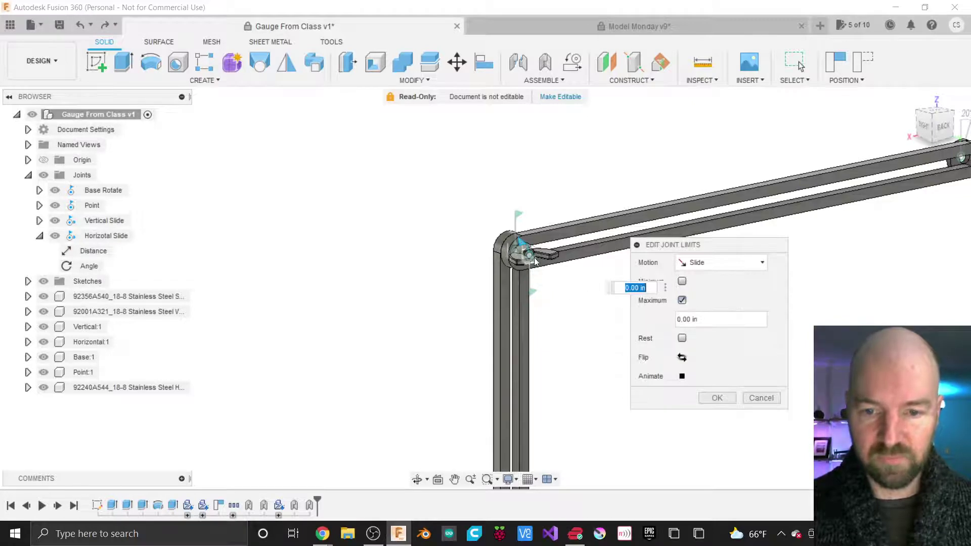
pyautogui.moveTo(521, 239); pyautogui.dragTo(110, 337)
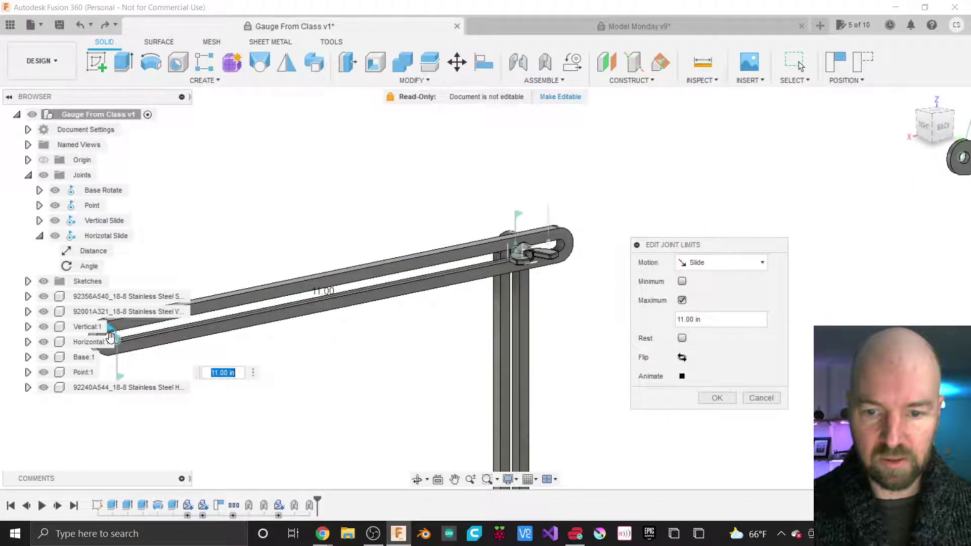
pyautogui.click(717, 398)
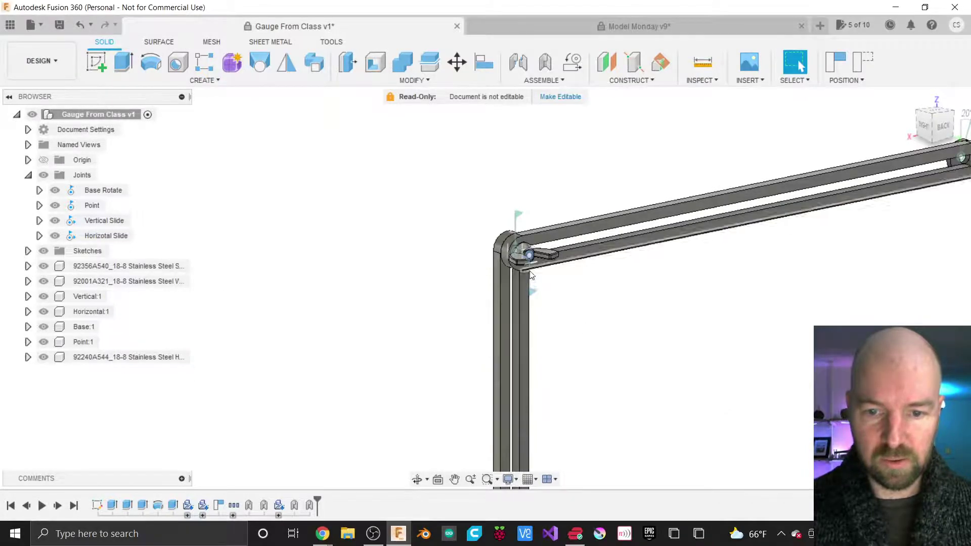
# Step: Test the Horizotal Slide joint by sliding the horizontal arm 7.00 in past the wing nut
pyautogui.scroll(4, 531, 258)
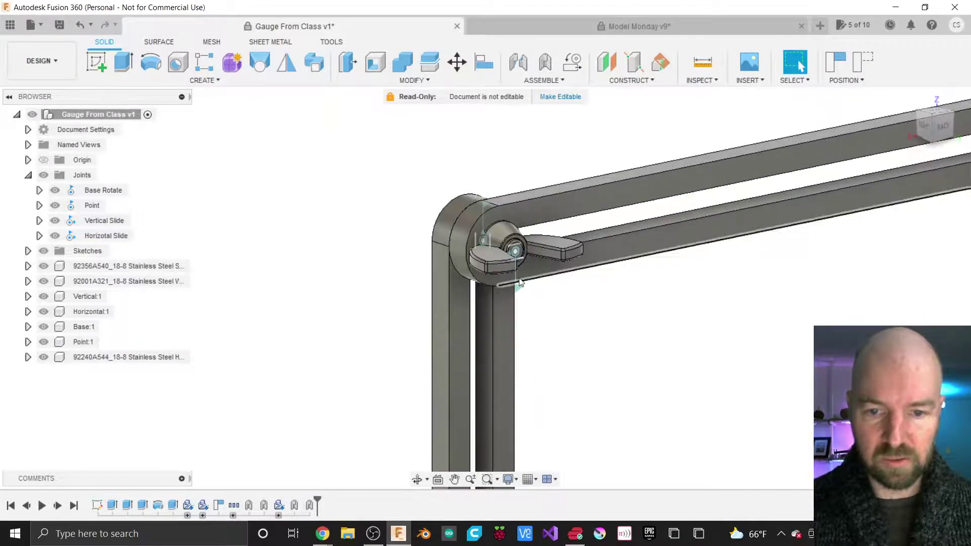
pyautogui.click(523, 255)
pyautogui.scroll(-5, 471, 288)
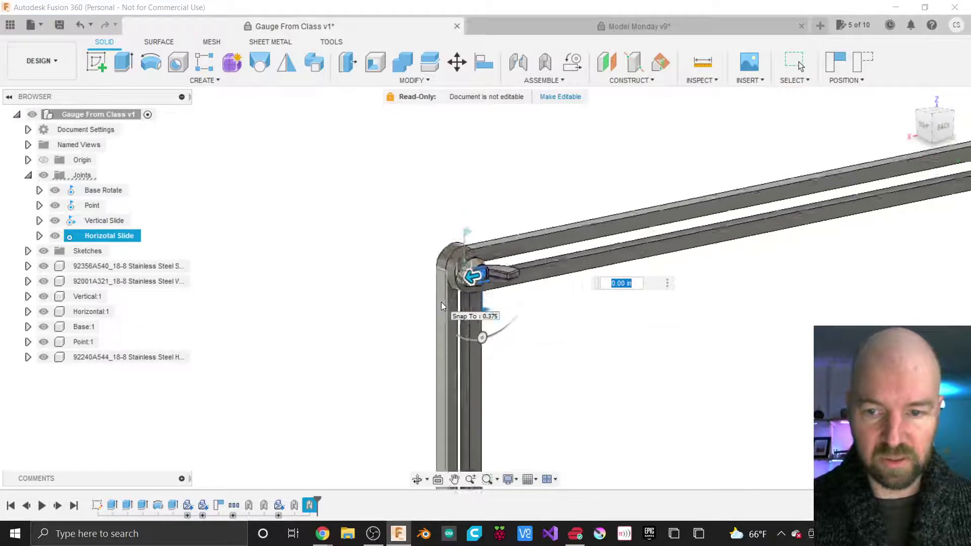
pyautogui.moveTo(445, 298); pyautogui.dragTo(289, 324)
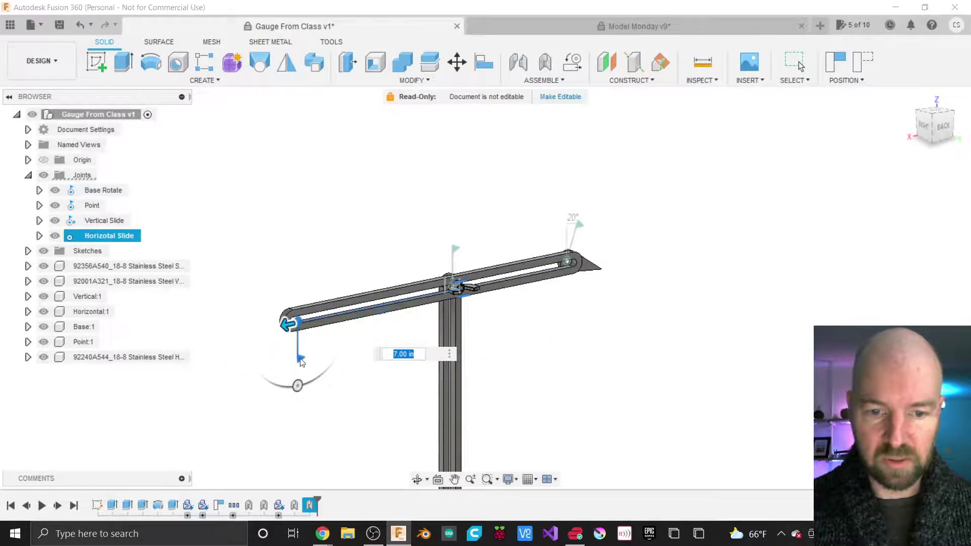
pyautogui.moveTo(305, 382)
pyautogui.mouseDown()
pyautogui.moveTo(322, 372)
pyautogui.moveTo(297, 382)
pyautogui.moveTo(296, 373)
pyautogui.mouseUp()
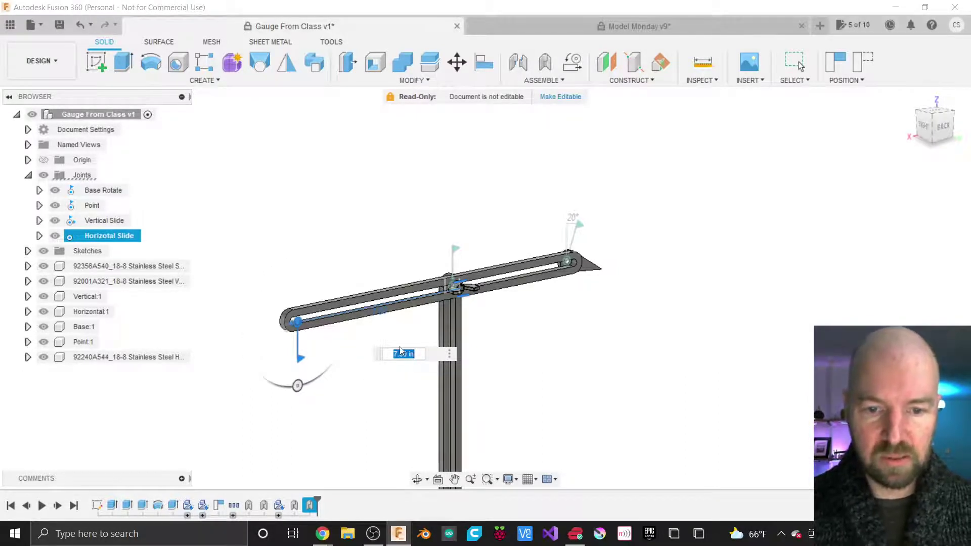
pyautogui.press('Escape')
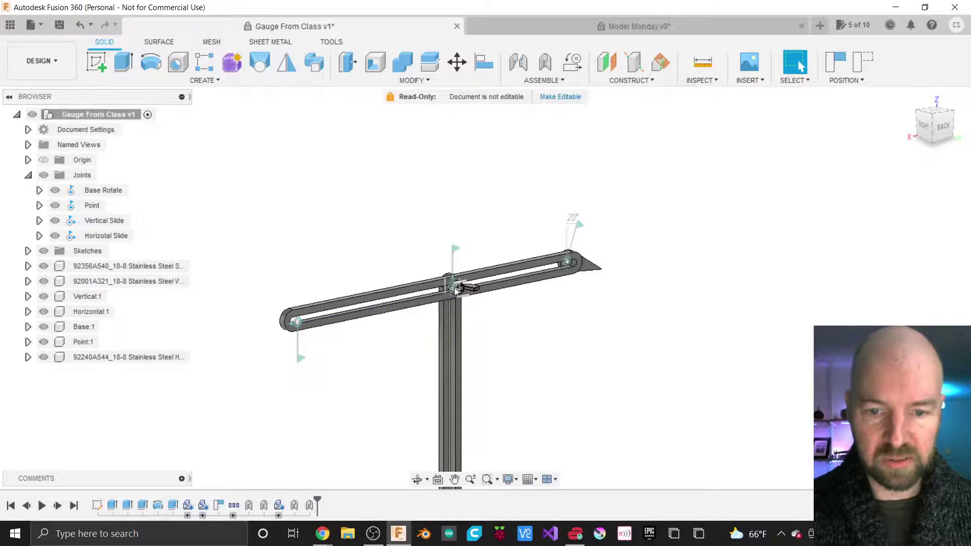
# Step: Test the Vertical Slide joint by sliding it down to -3.00 in, and cancel the move
pyautogui.click(456, 251)
pyautogui.click(456, 250)
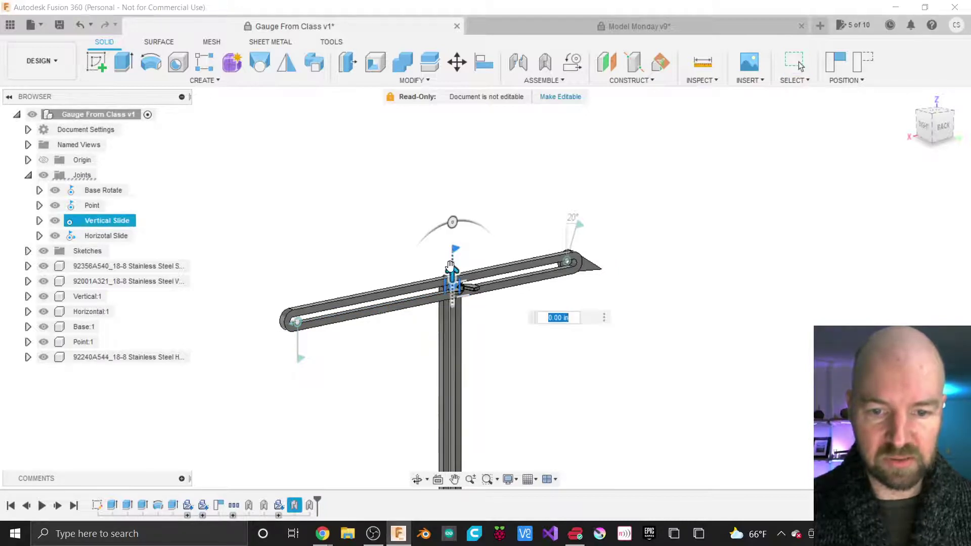
pyautogui.moveTo(453, 260); pyautogui.dragTo(450, 349)
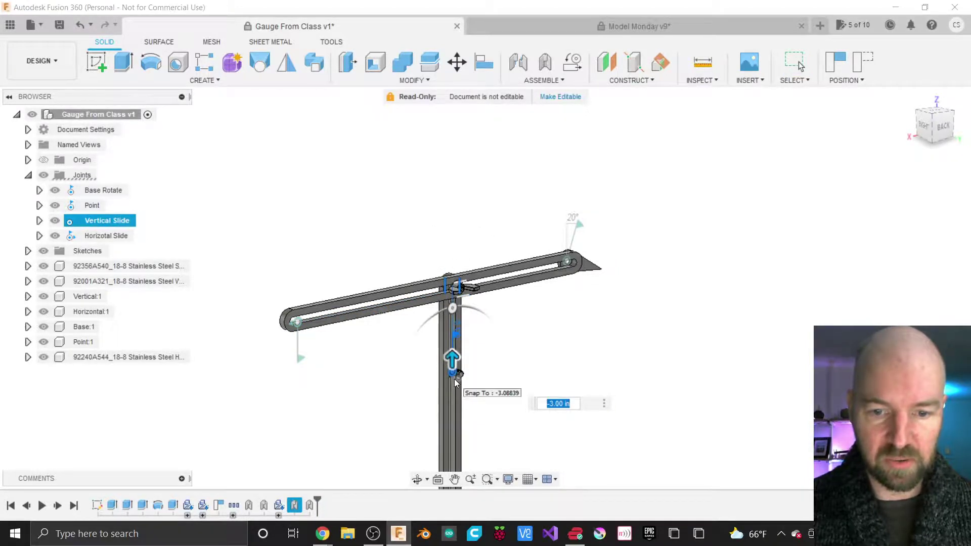
pyautogui.scroll(5, 454, 379)
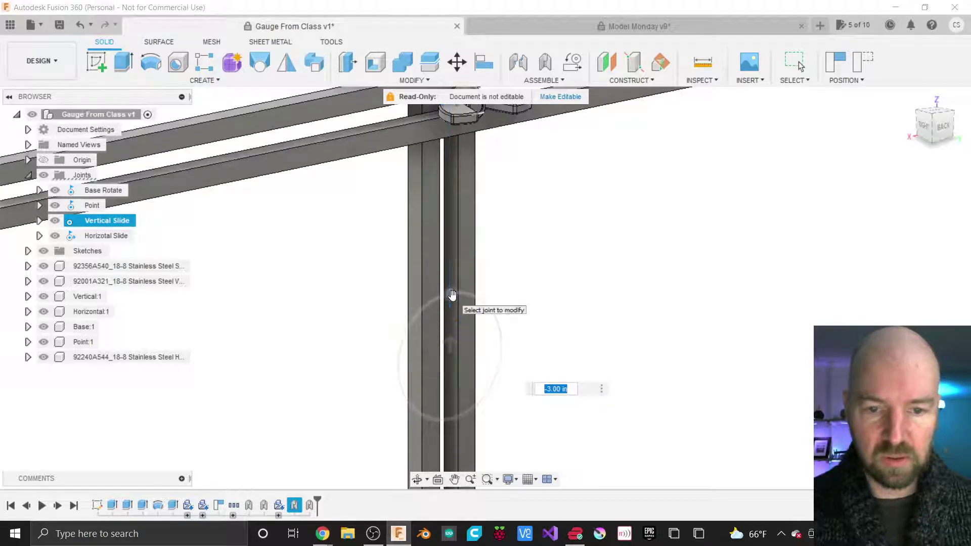
pyautogui.scroll(-5, 517, 383)
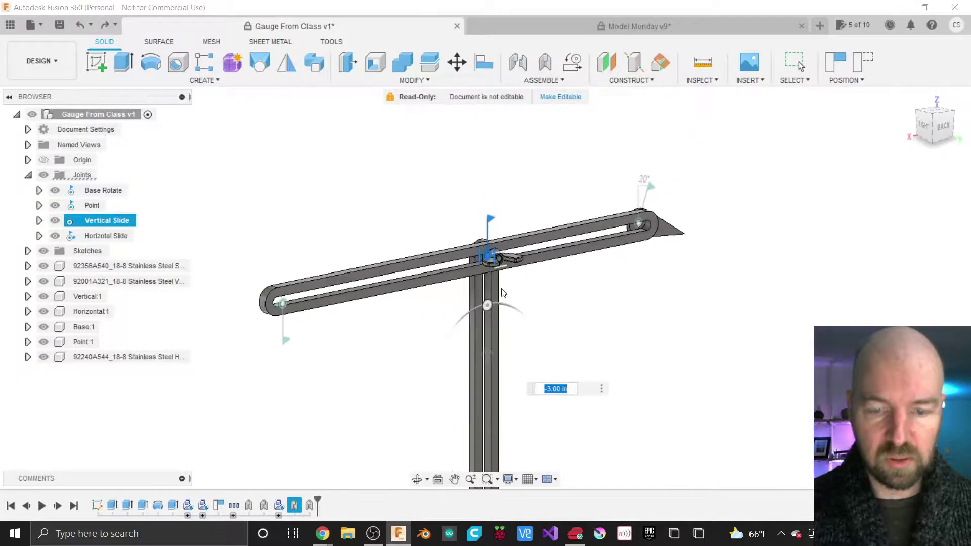
pyautogui.press('Escape')
# Step: Test the Horizotal Slide joint by sliding the horizontal arm to 4.90 in, and undo the arm's slide moves
pyautogui.scroll(5, 474, 229)
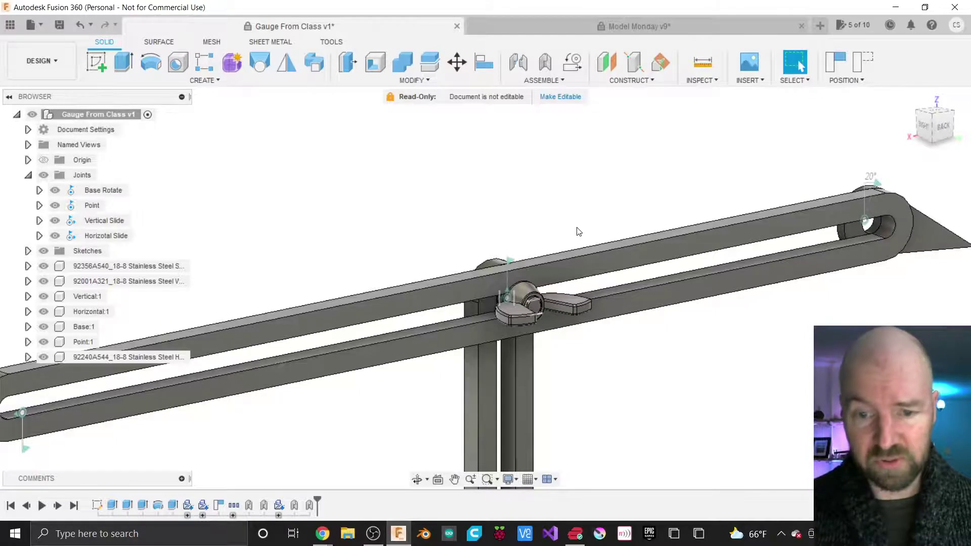
pyautogui.scroll(-3, 593, 325)
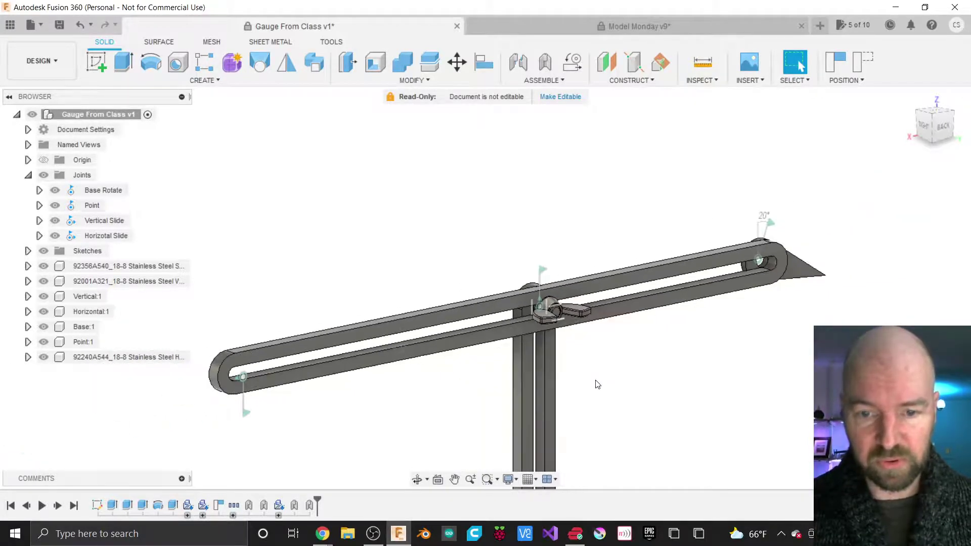
pyautogui.doubleClick(550, 322)
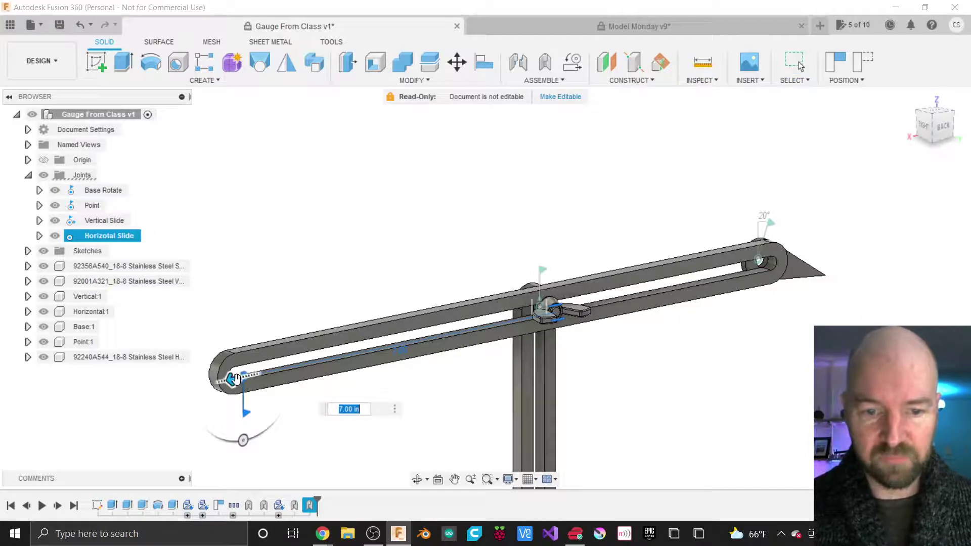
pyautogui.moveTo(235, 379); pyautogui.dragTo(328, 358)
pyautogui.moveTo(336, 418)
pyautogui.mouseDown()
pyautogui.moveTo(340, 401)
pyautogui.moveTo(339, 418)
pyautogui.mouseUp()
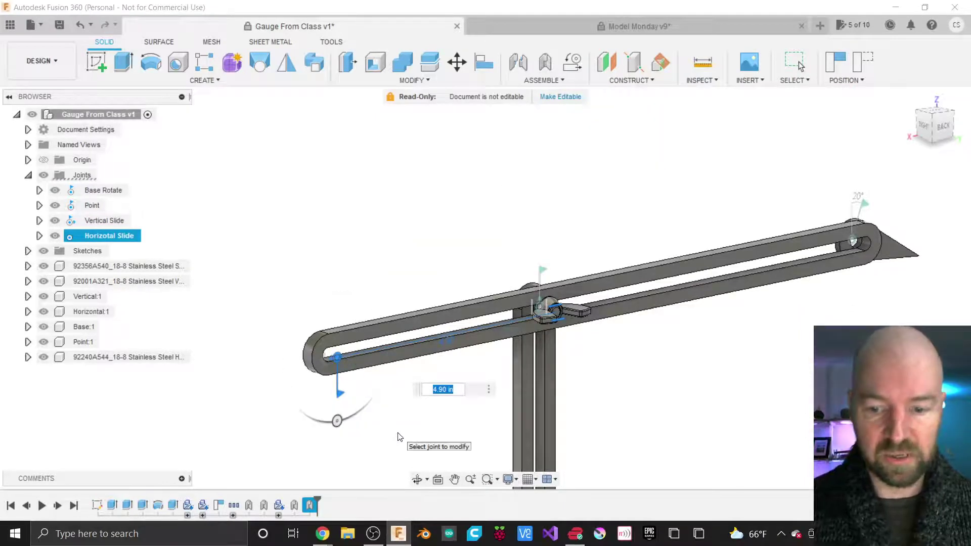
pyautogui.press('Return')
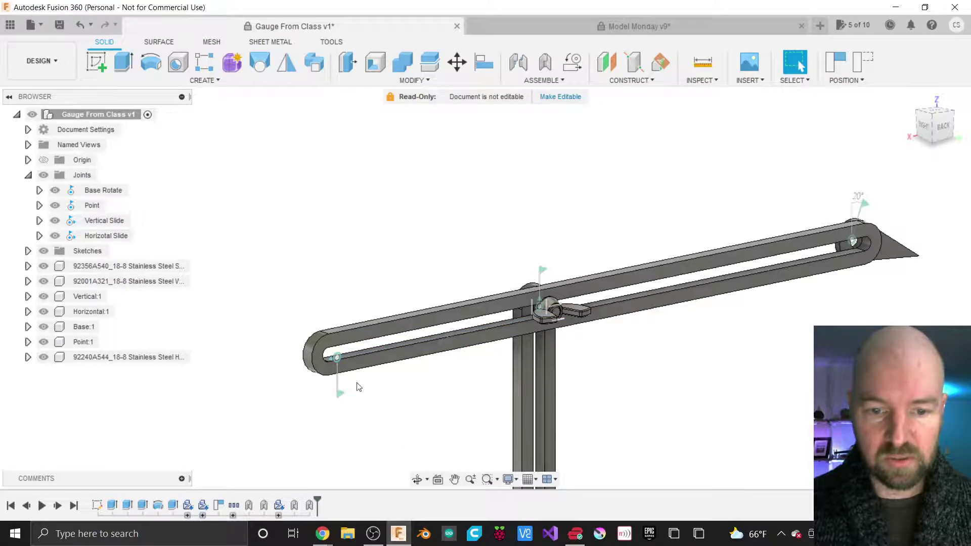
pyautogui.hotkey('ctrl', 'z')
pyautogui.hotkey('ctrl', 'z')
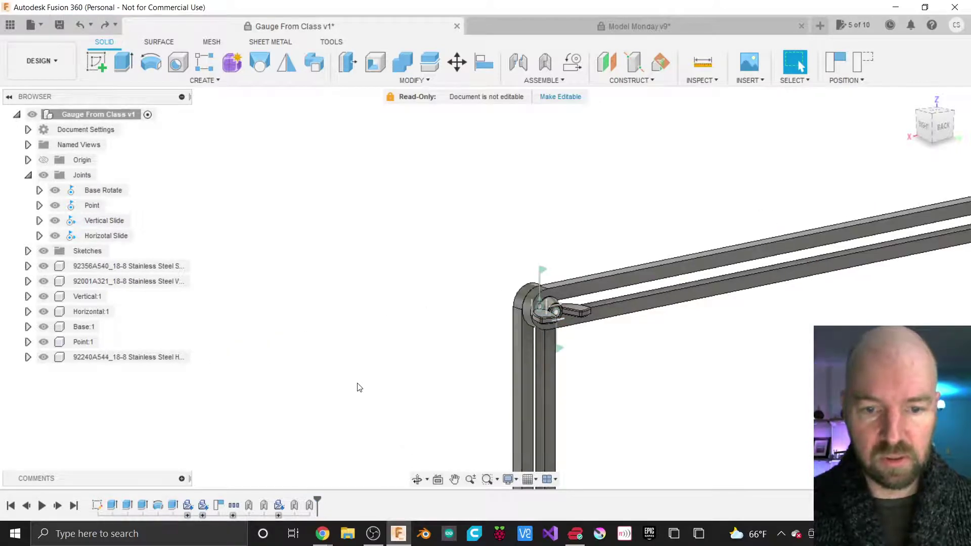
# Step: Try to redefine the Horizotal Slide joint by reselecting the wing nut and horizontal arm, with the origin at the wing nut's outer hole centre
pyautogui.click(112, 239)
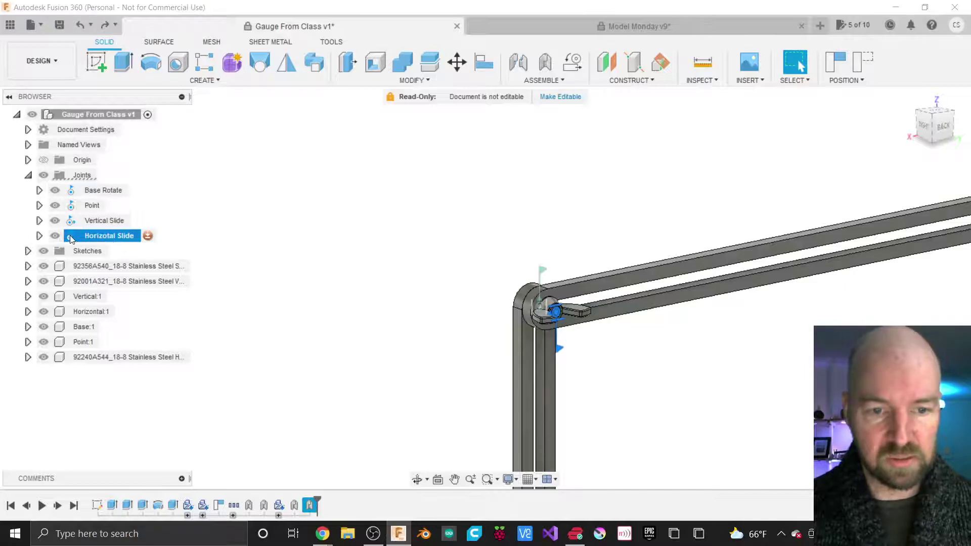
pyautogui.rightClick(106, 240)
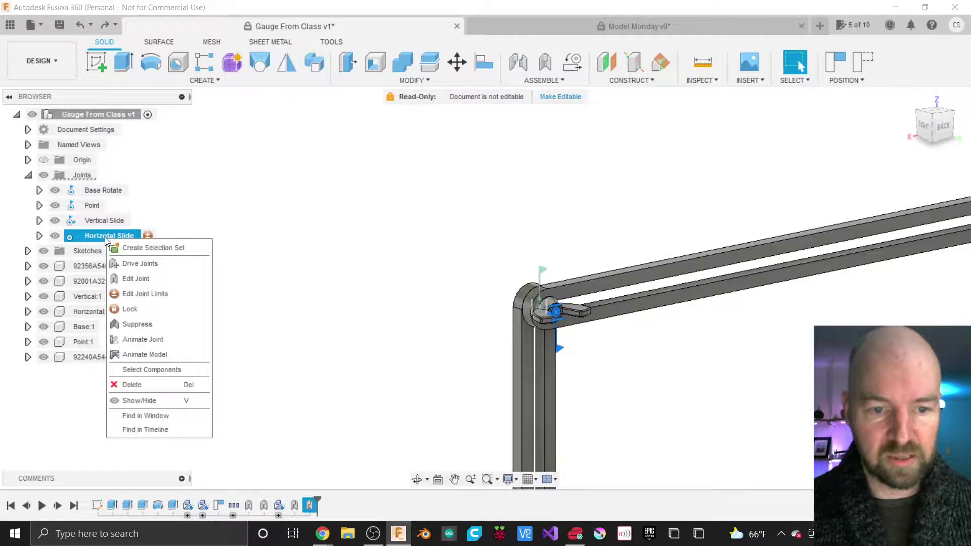
pyautogui.click(130, 277)
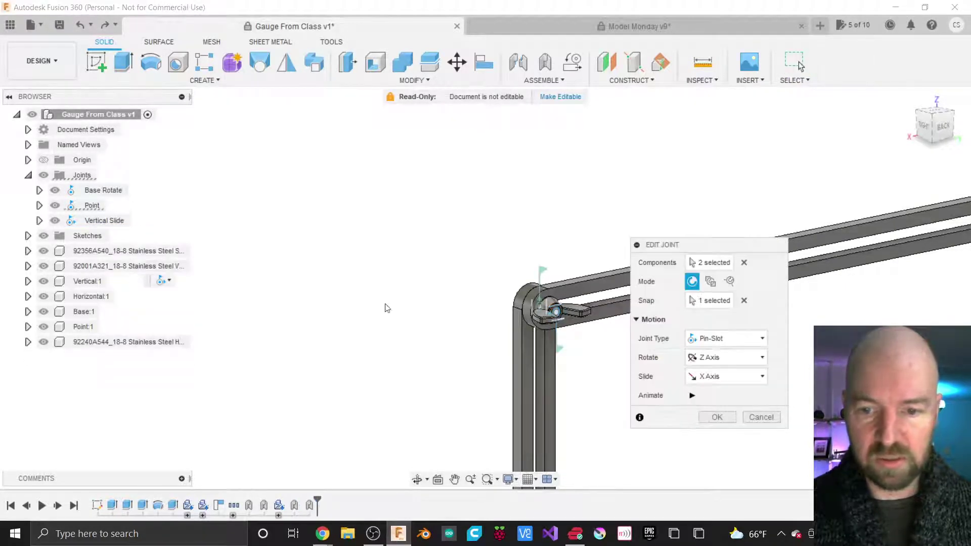
pyautogui.moveTo(670, 246); pyautogui.dragTo(342, 216)
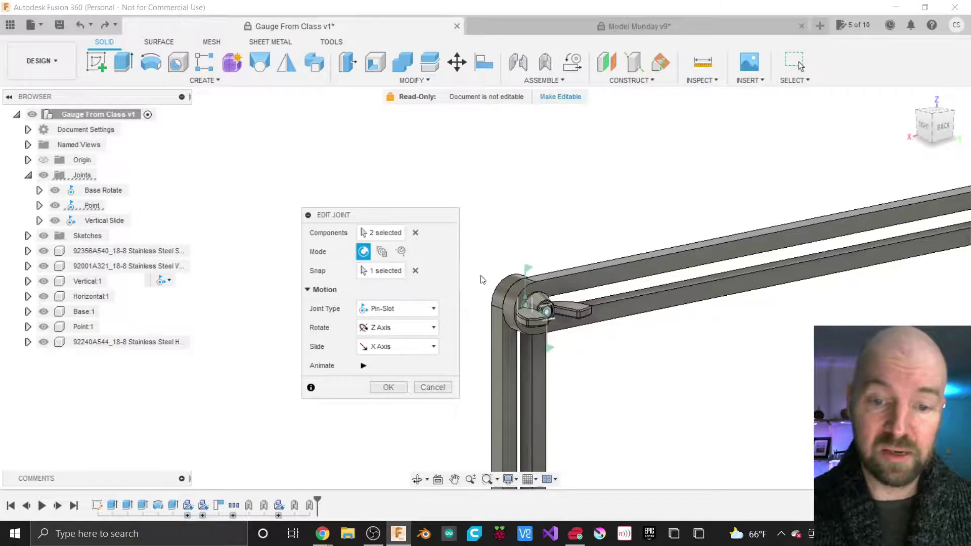
pyautogui.click(416, 272)
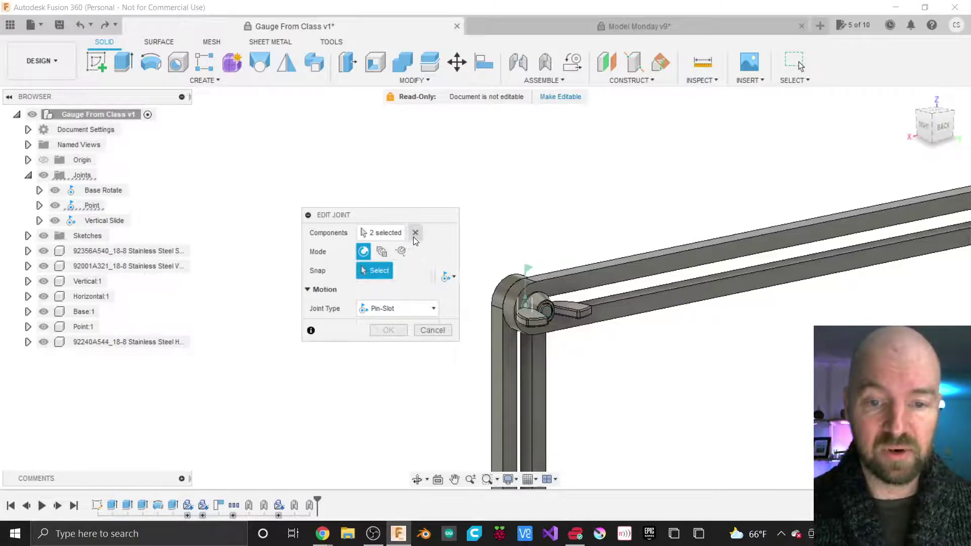
pyautogui.click(415, 234)
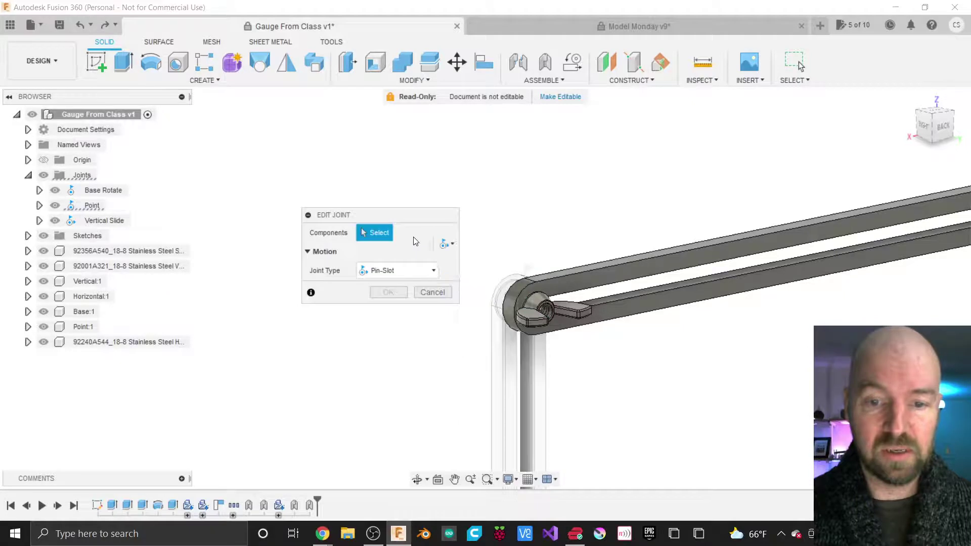
pyautogui.click(573, 313)
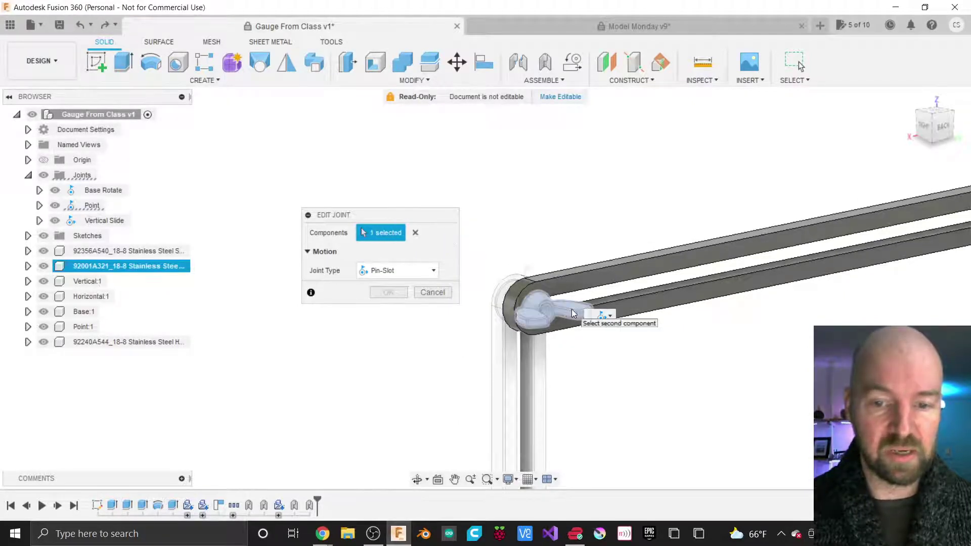
pyautogui.click(571, 278)
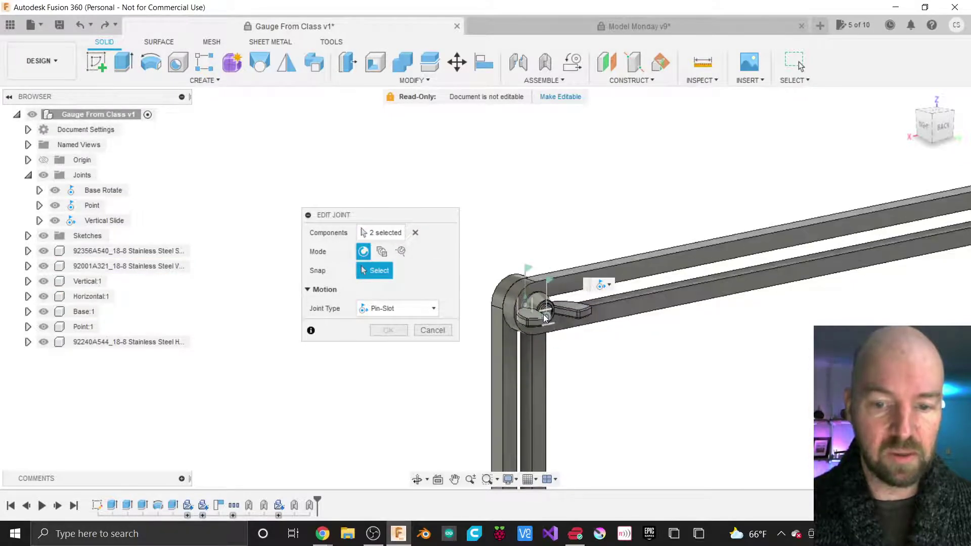
pyautogui.scroll(5, 545, 317)
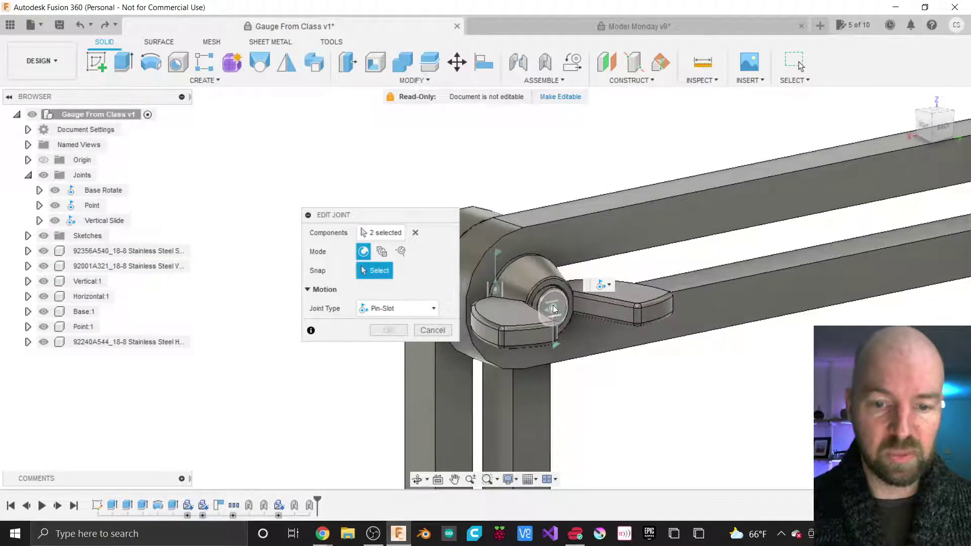
pyautogui.click(554, 307)
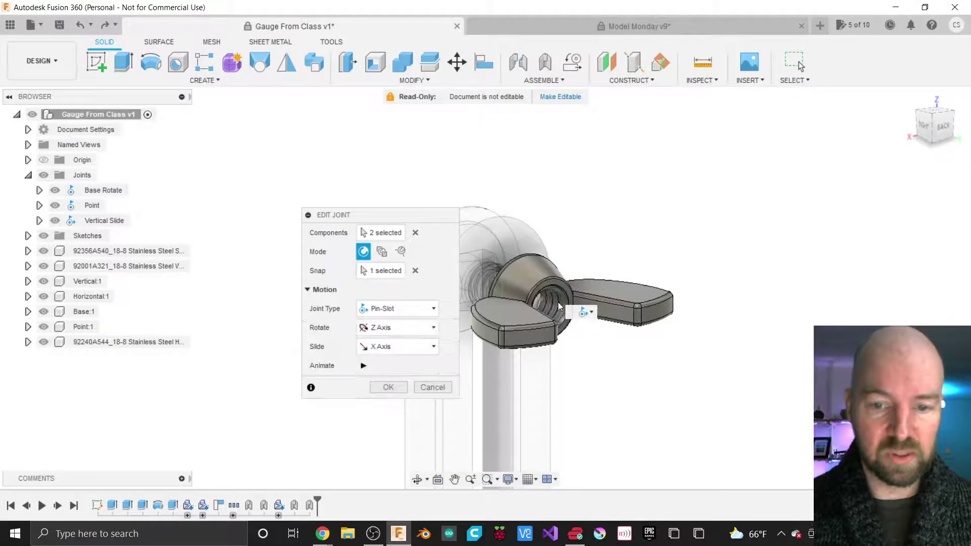
# Step: Preview the edited Pin-Slot joint's motion with the animation, and discard the joint edits
pyautogui.scroll(-10, 558, 302)
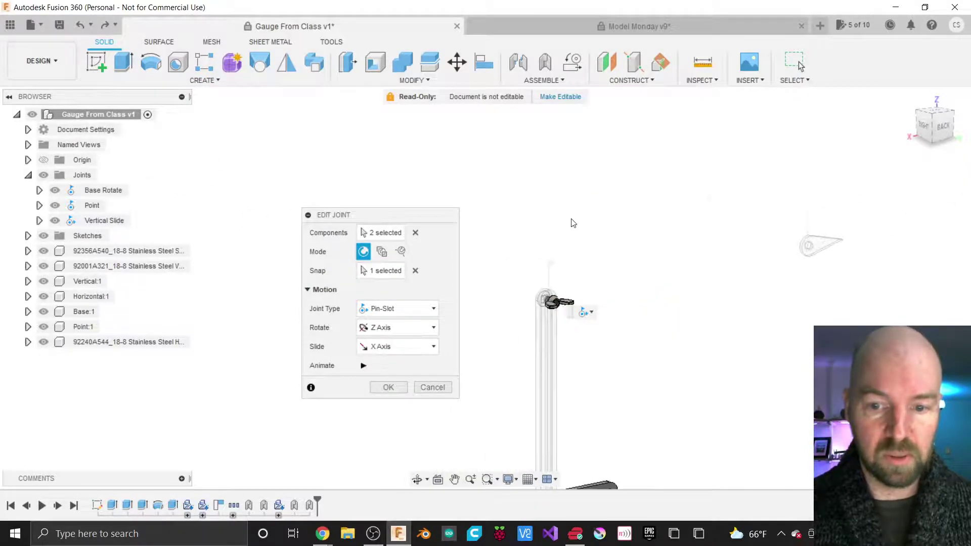
pyautogui.scroll(-3, 573, 223)
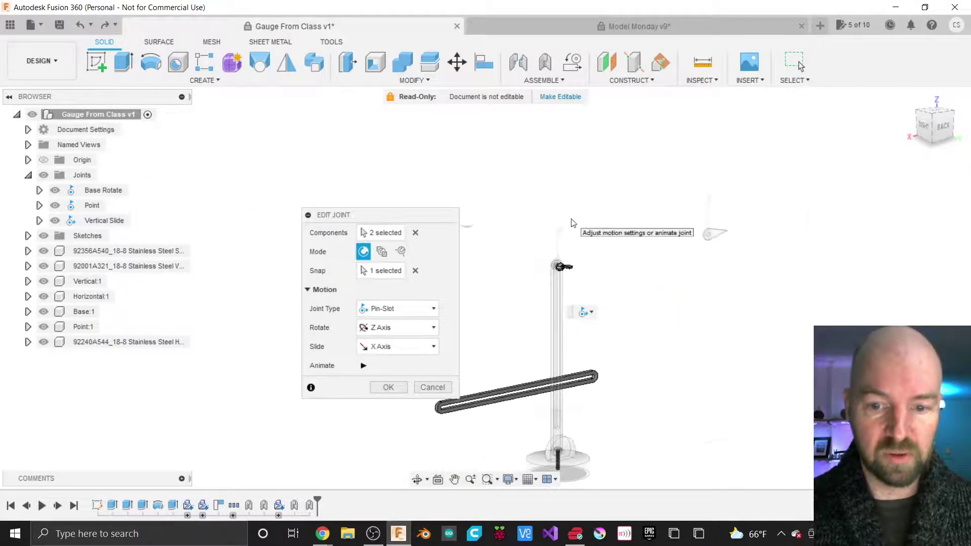
pyautogui.click(363, 366)
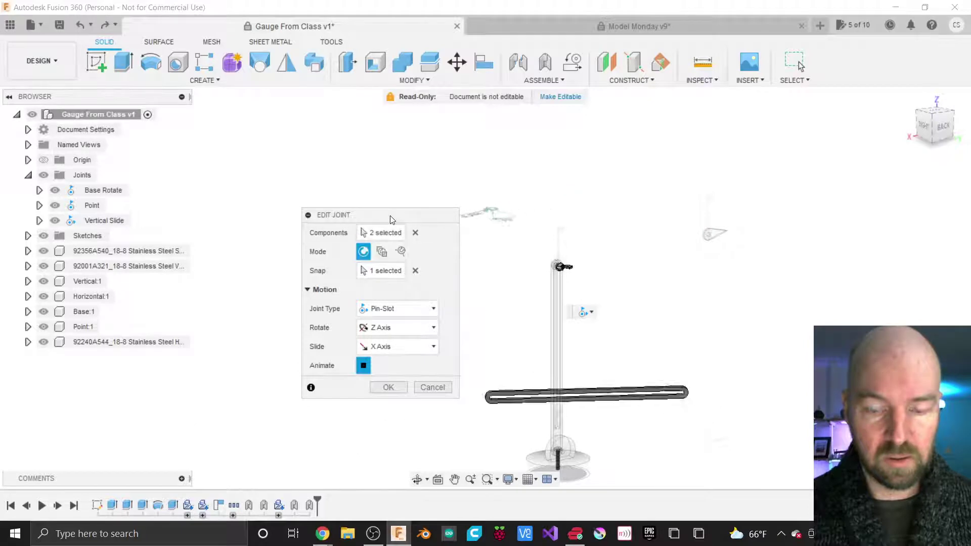
pyautogui.moveTo(390, 220); pyautogui.dragTo(344, 221)
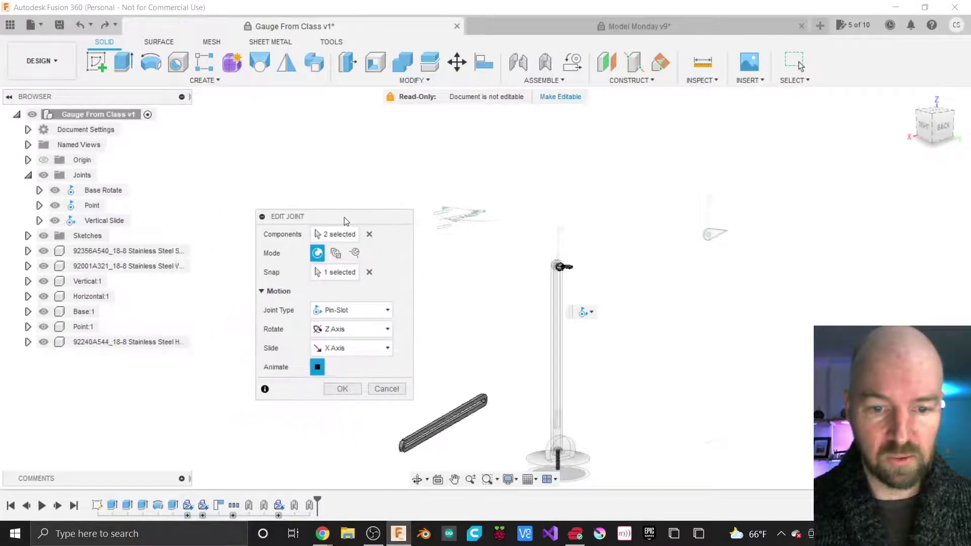
pyautogui.click(393, 388)
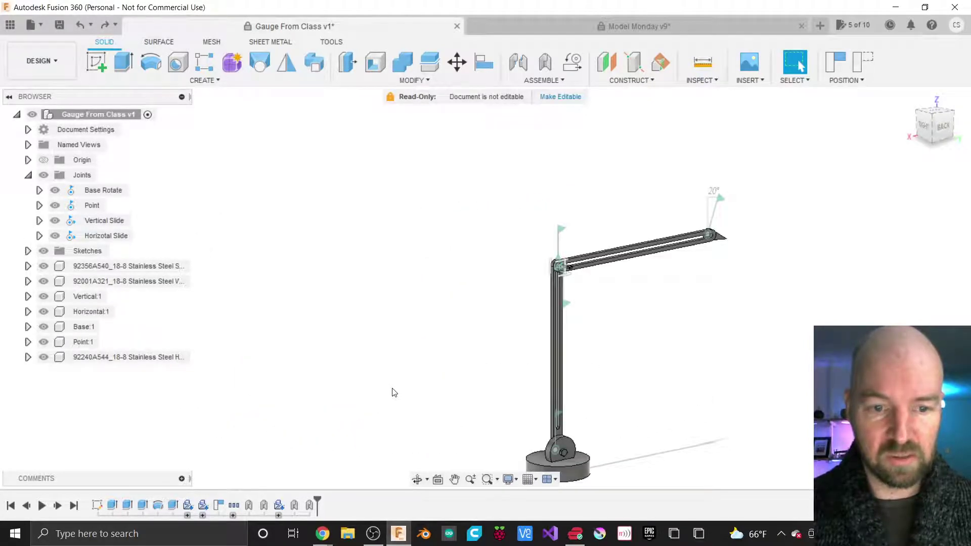
# Step: Delete the Horizotal Slide joint
pyautogui.rightClick(120, 237)
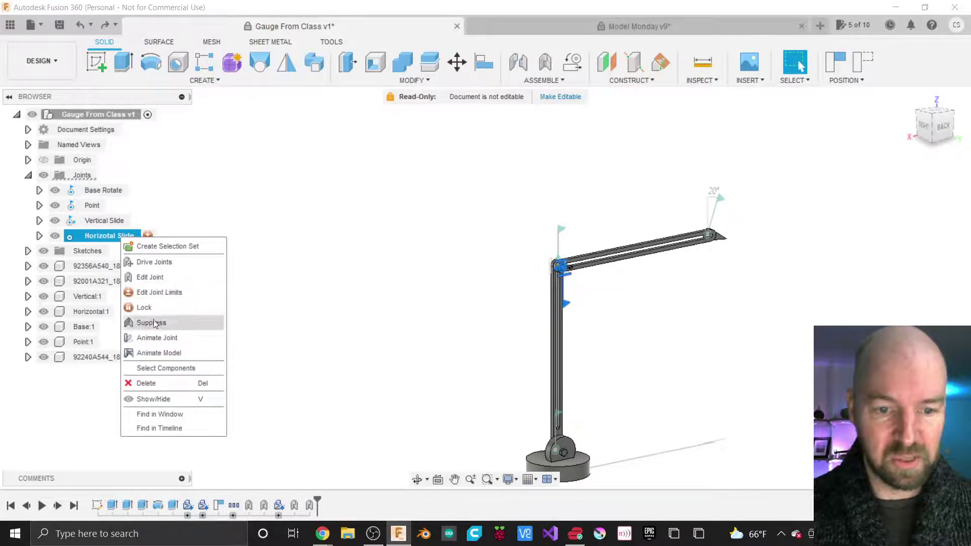
pyautogui.click(146, 383)
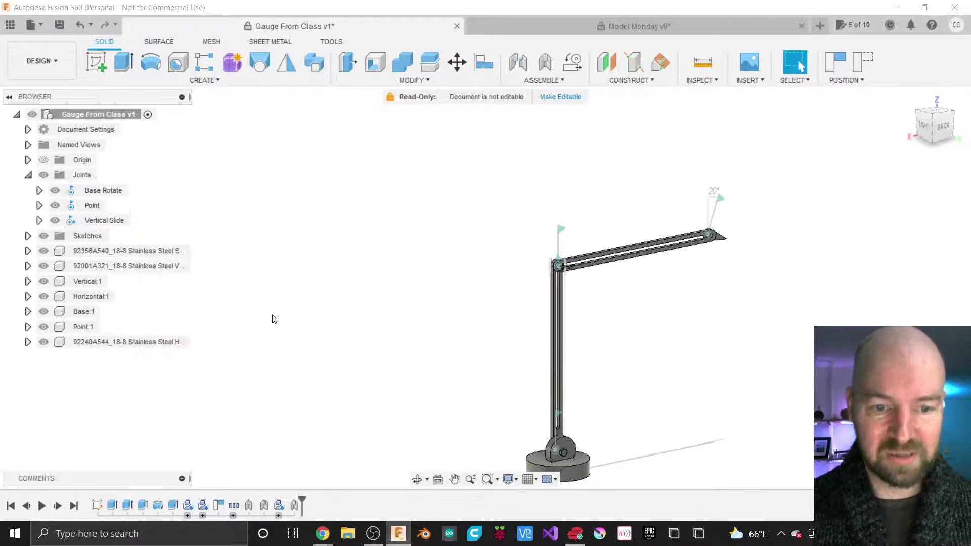
# Step: Create a Pin-Slot as-built joint between the wing nut and the horizontal arm, with the origin at the centre of the screw's end
pyautogui.scroll(5, 584, 264)
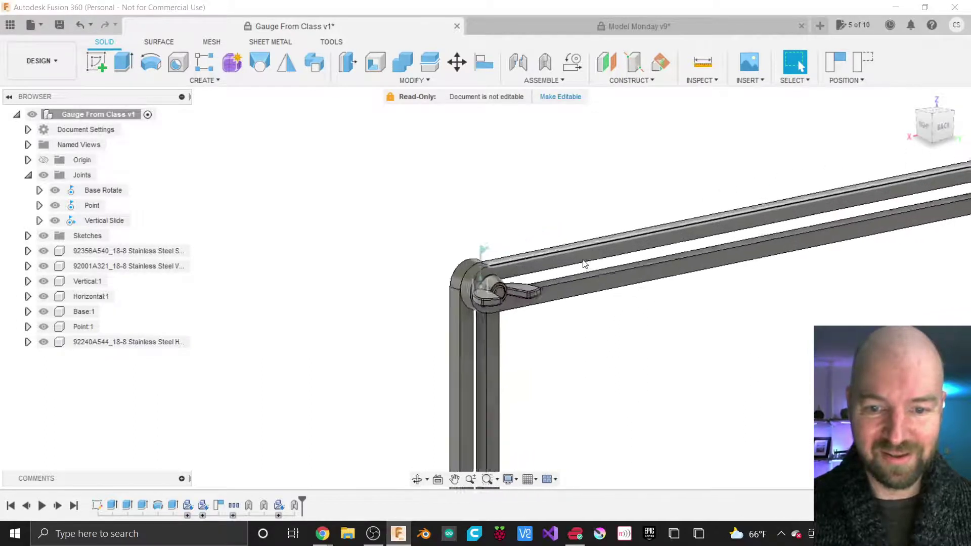
pyautogui.scroll(1, 584, 263)
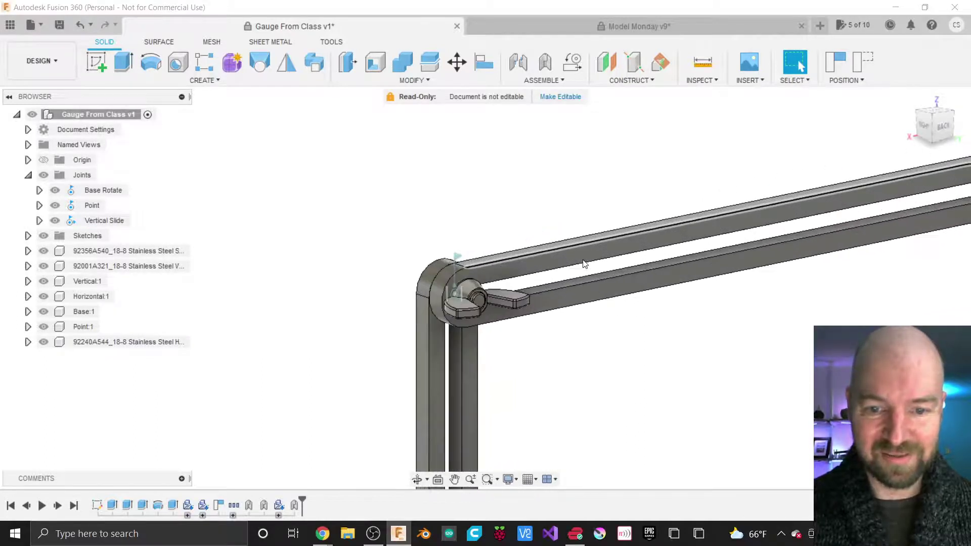
pyautogui.click(545, 71)
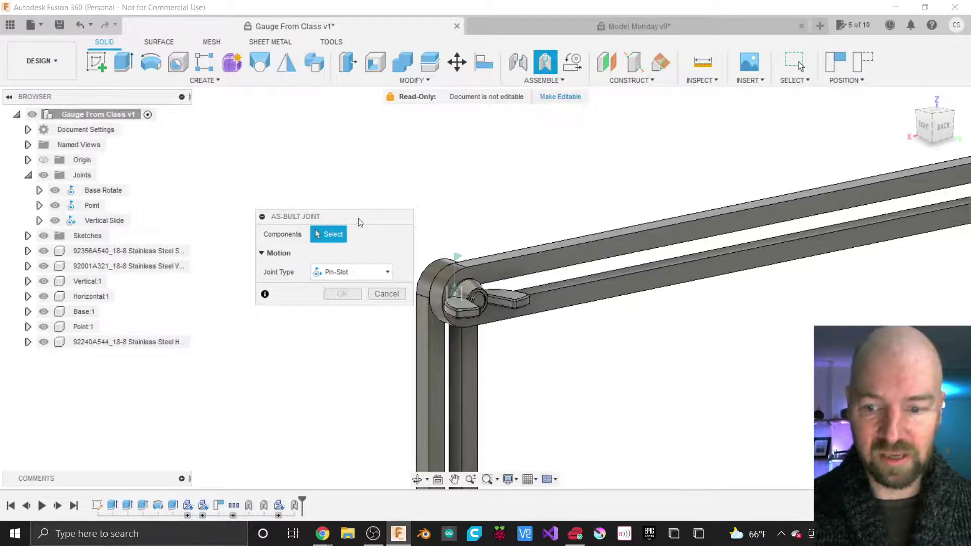
pyautogui.moveTo(360, 222); pyautogui.dragTo(344, 211)
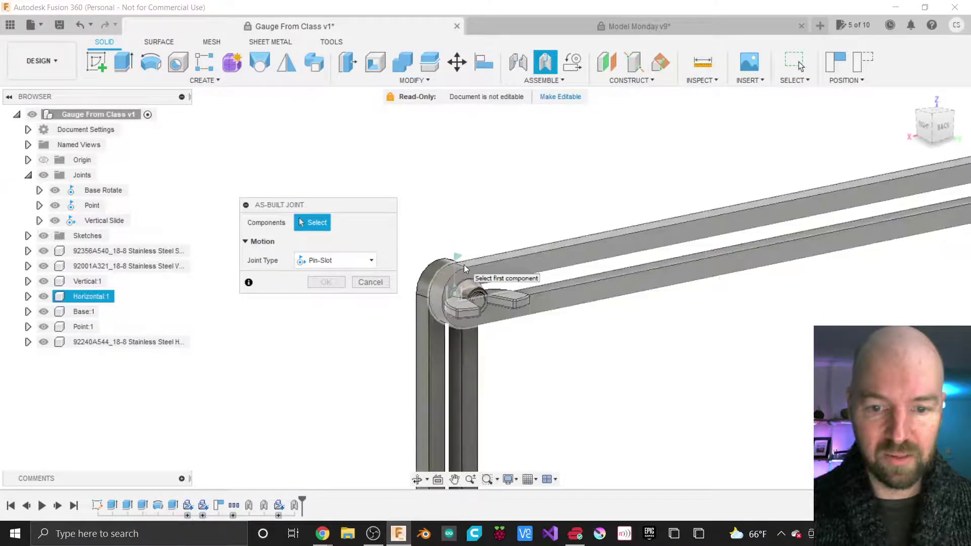
pyautogui.click(506, 299)
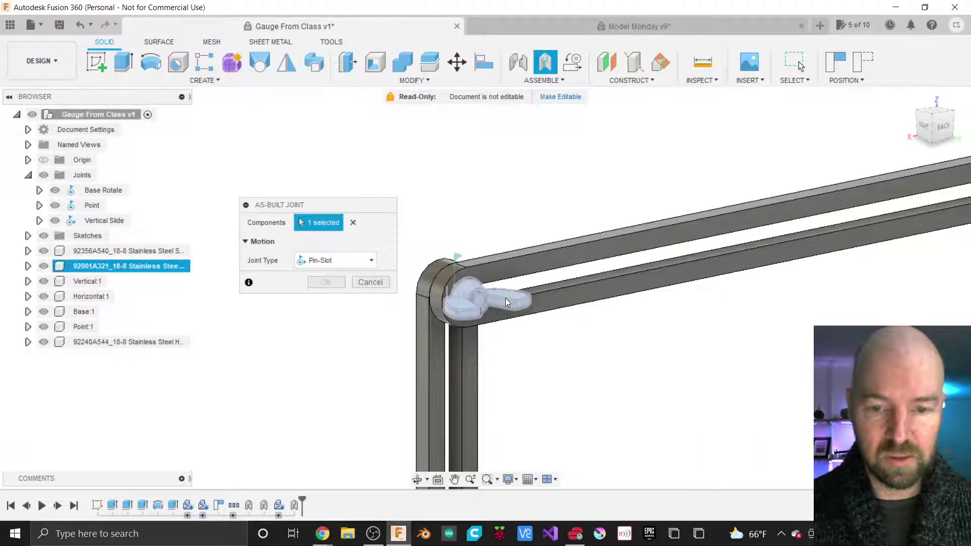
pyautogui.click(538, 259)
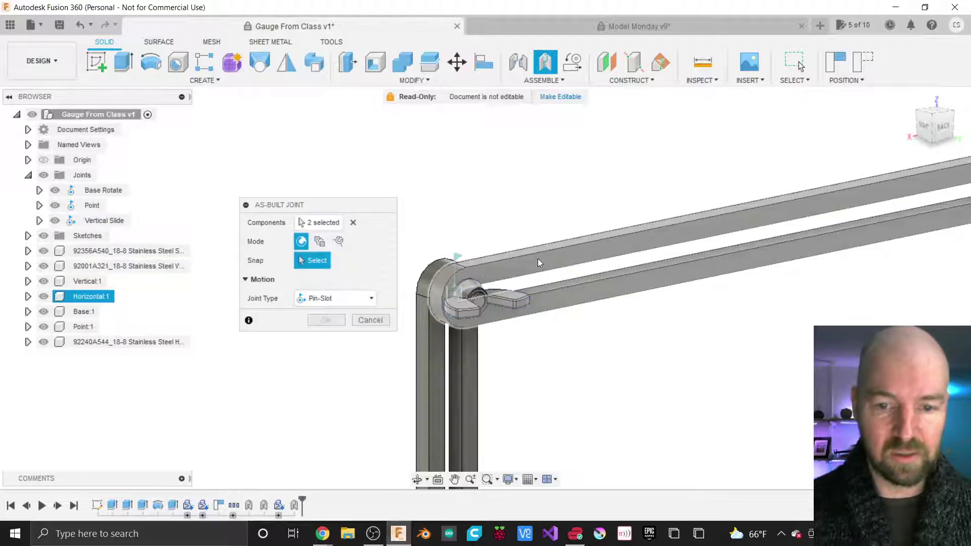
pyautogui.scroll(5, 461, 286)
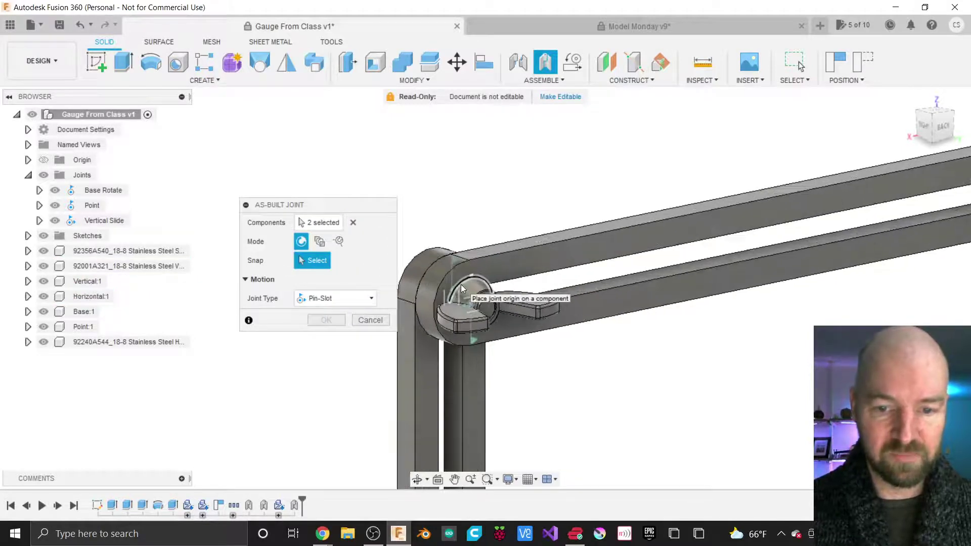
pyautogui.scroll(2, 460, 284)
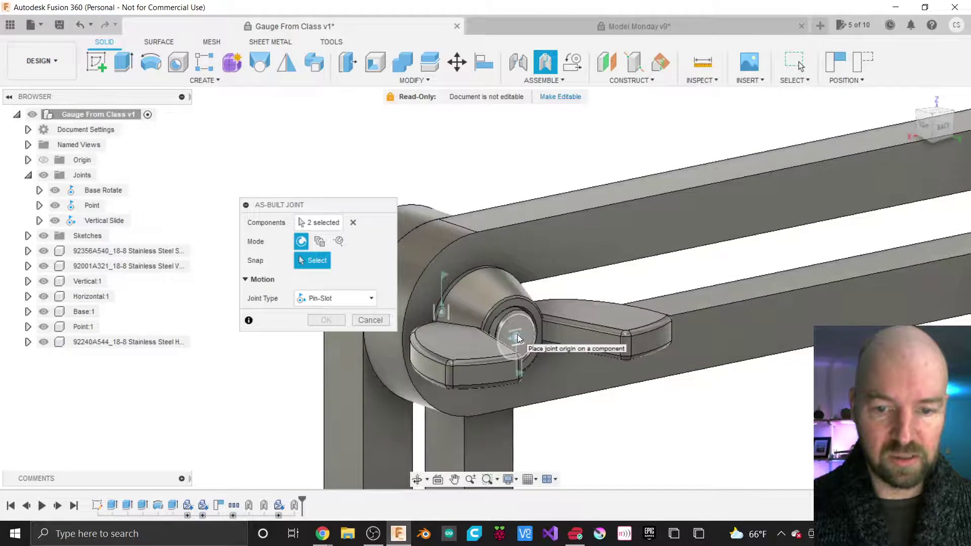
pyautogui.click(518, 335)
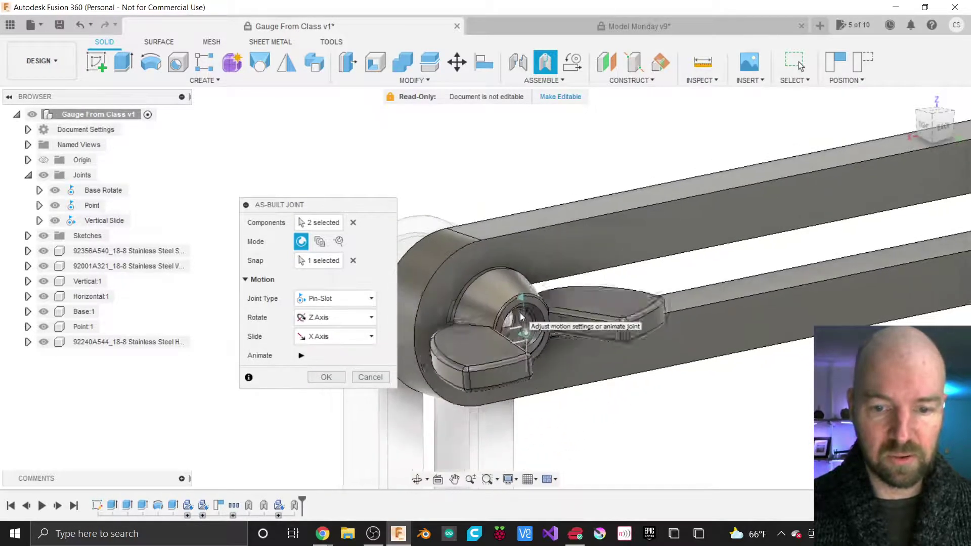
pyautogui.scroll(-6, 521, 314)
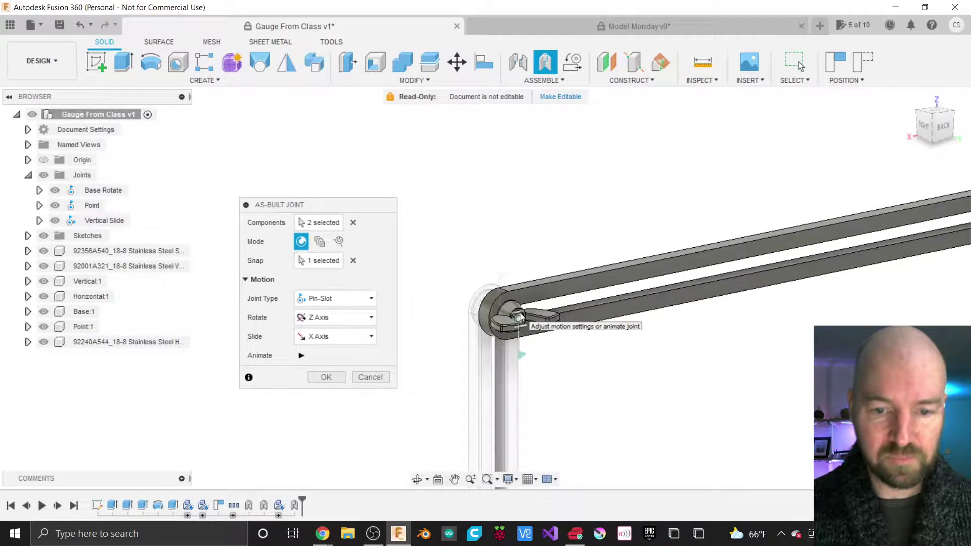
pyautogui.click(326, 378)
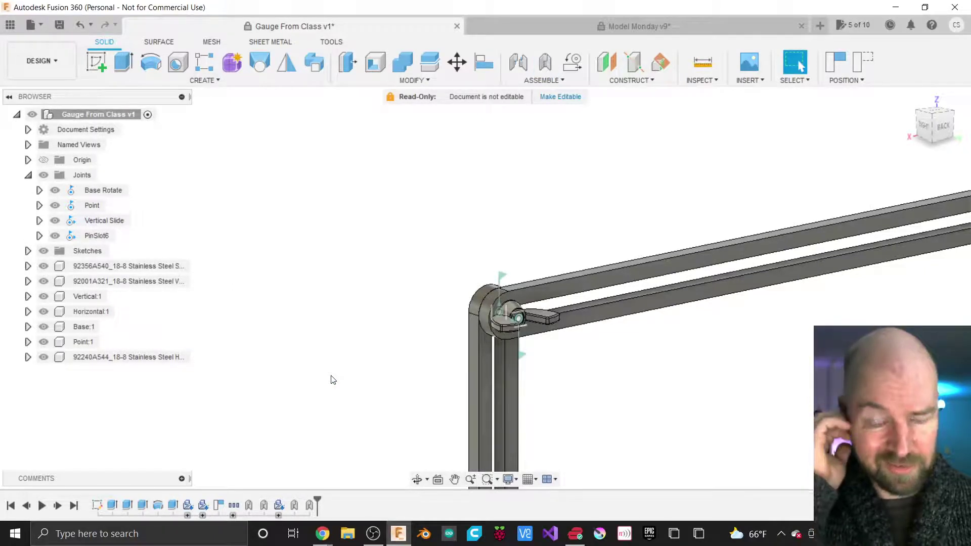
# Step: Test the new pin-slot joint by sliding the wing nut to -1.70 in along the slot and back to 0.00 in
pyautogui.doubleClick(518, 320)
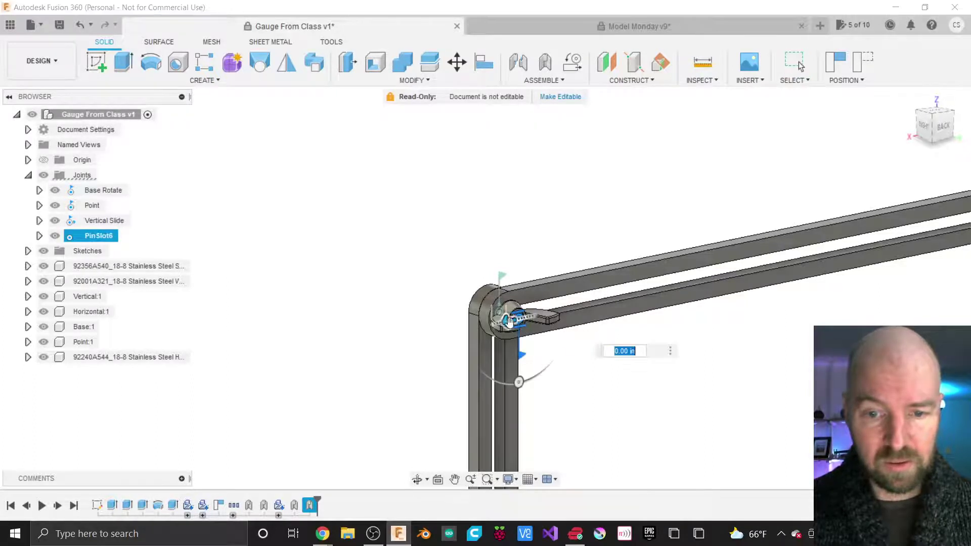
pyautogui.moveTo(510, 320)
pyautogui.mouseDown()
pyautogui.moveTo(612, 296)
pyautogui.moveTo(507, 321)
pyautogui.mouseUp()
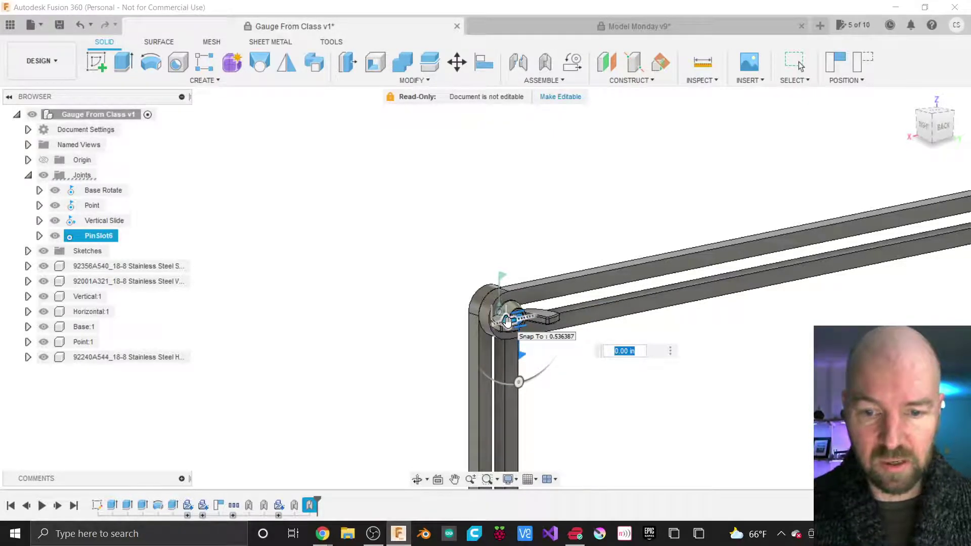
pyautogui.moveTo(507, 321); pyautogui.dragTo(614, 307)
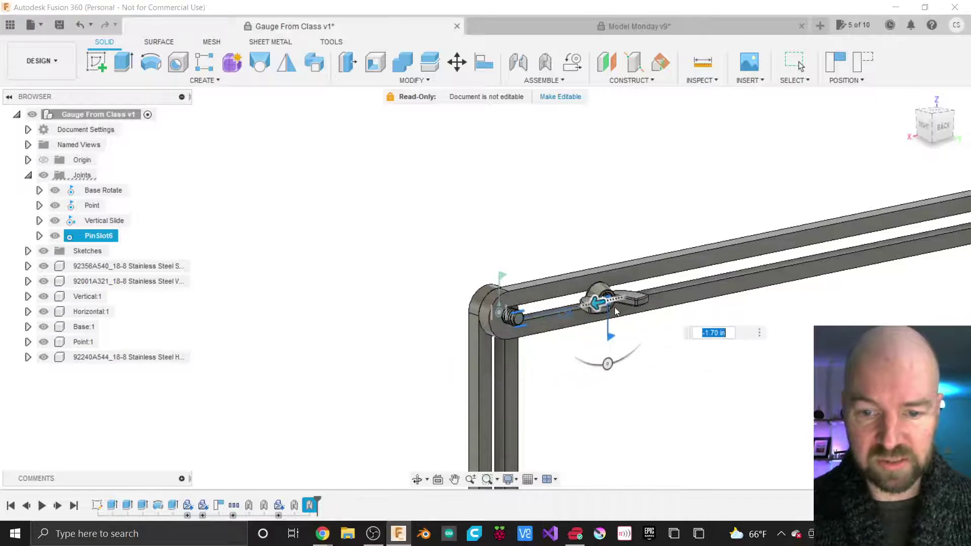
pyautogui.scroll(3, 618, 308)
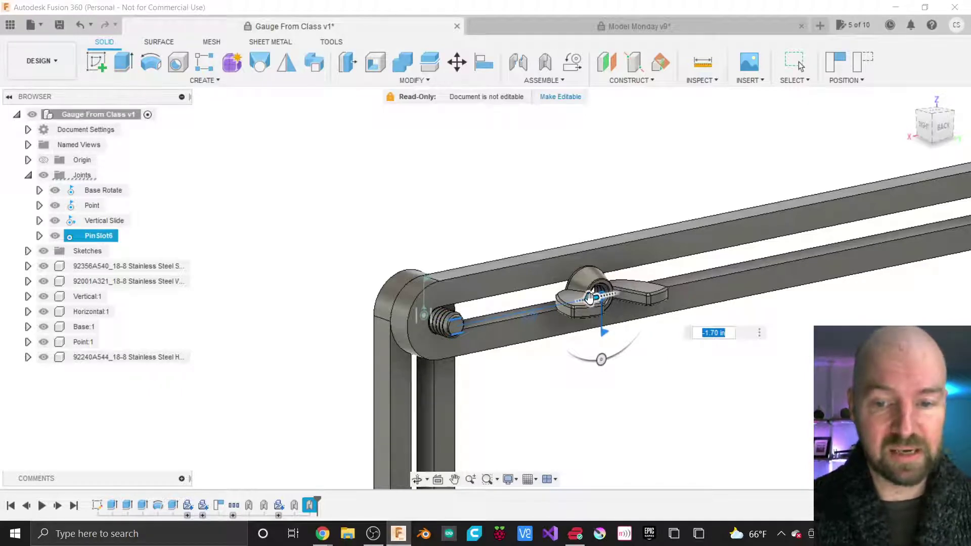
pyautogui.moveTo(590, 297); pyautogui.dragTo(446, 316)
pyautogui.moveTo(438, 317); pyautogui.dragTo(439, 318)
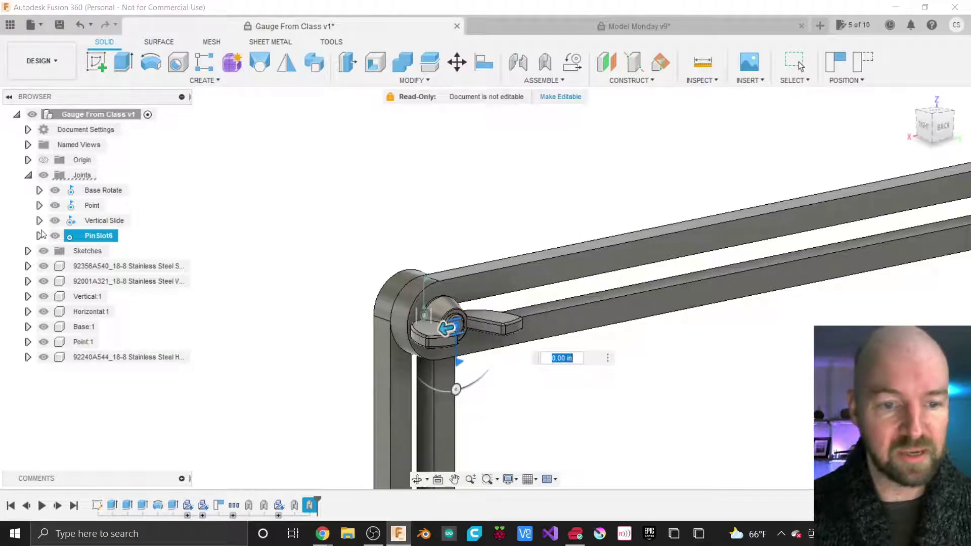
pyautogui.press('Escape')
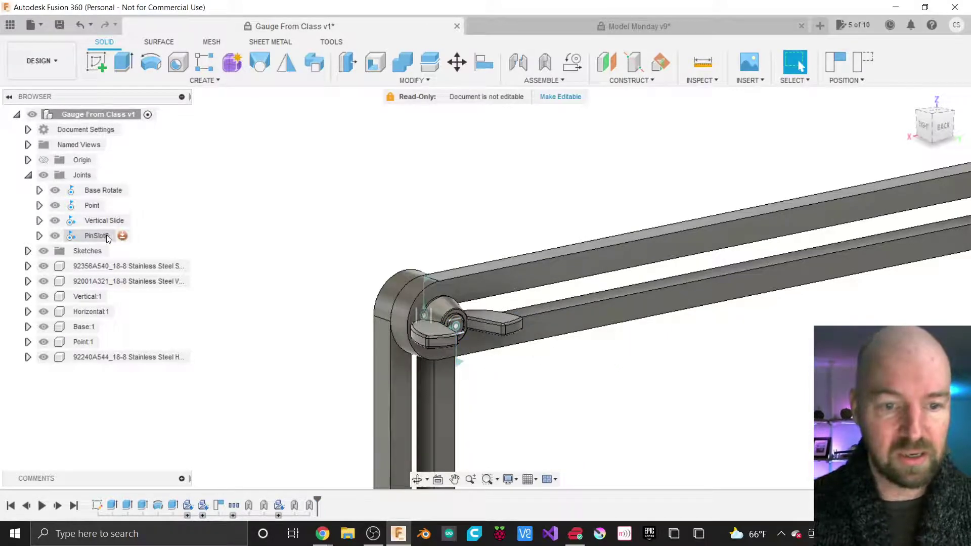
# Step: Rename the new pin-slot joint as Horizontal Slide
pyautogui.click(116, 240)
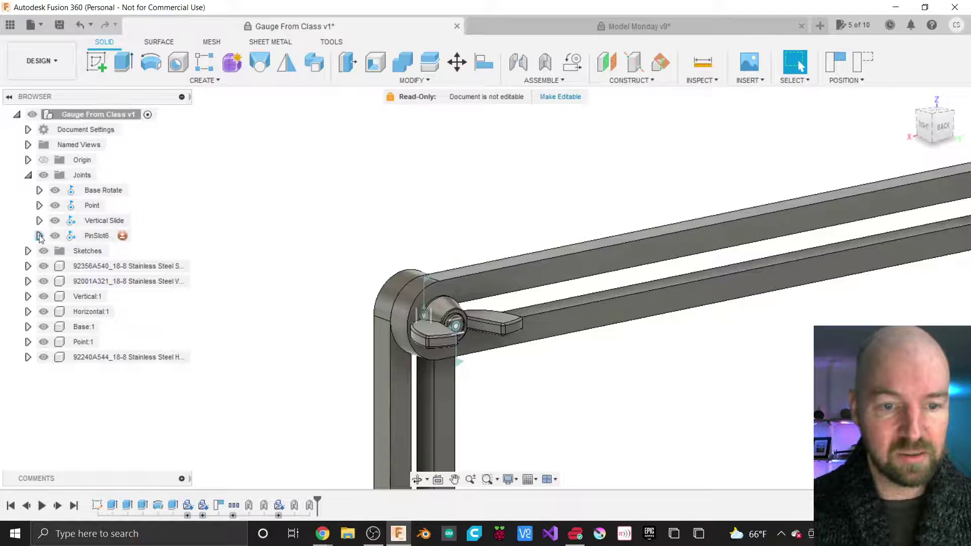
pyautogui.click(39, 237)
pyautogui.click(98, 238)
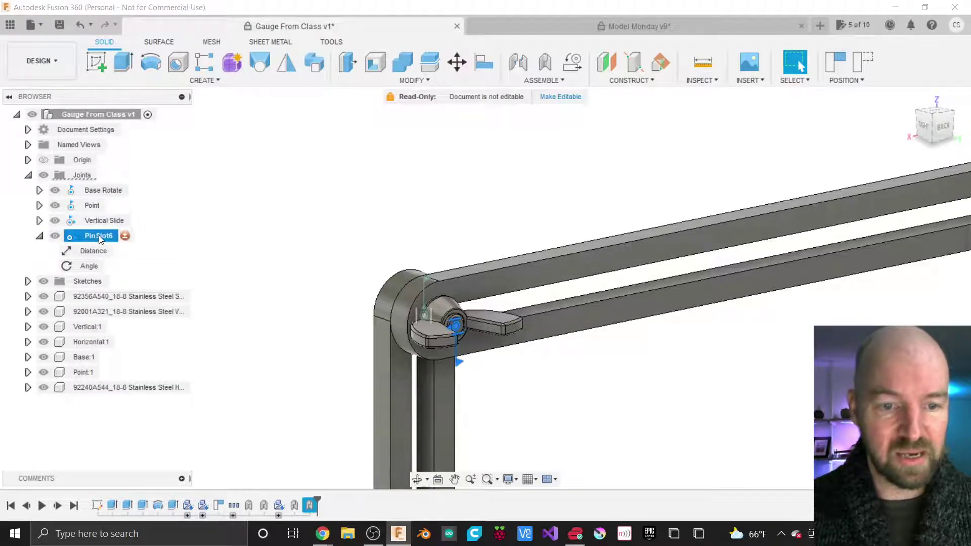
pyautogui.click(99, 238)
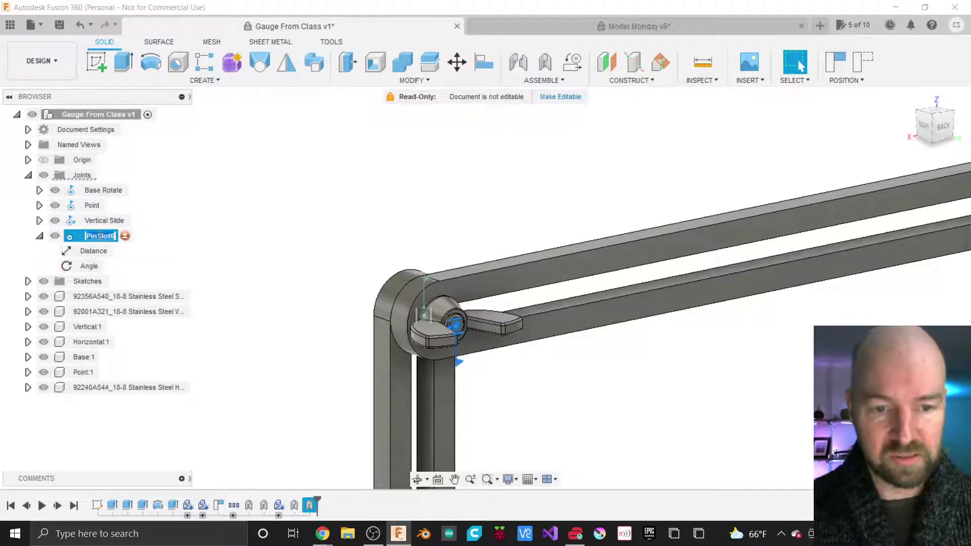
pyautogui.write('Horizo')
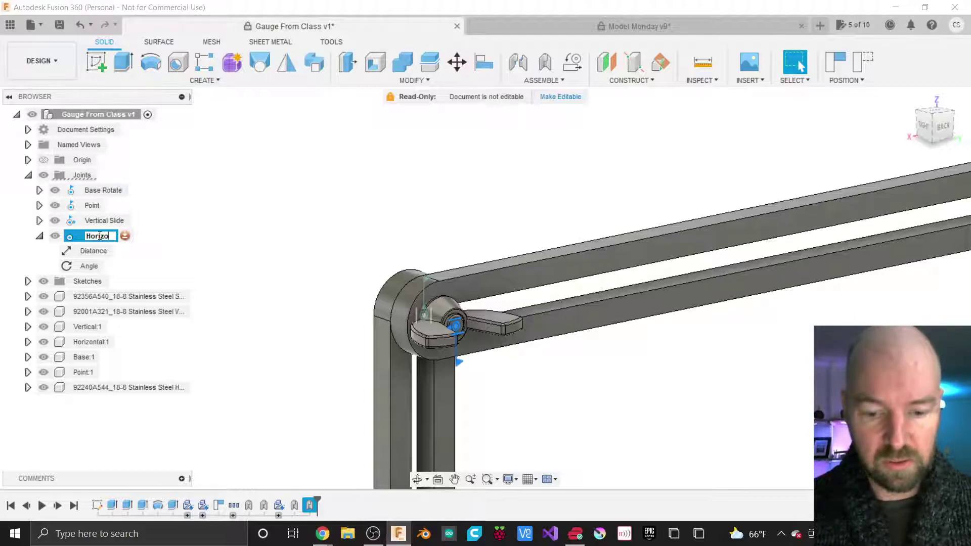
pyautogui.write('ntal')
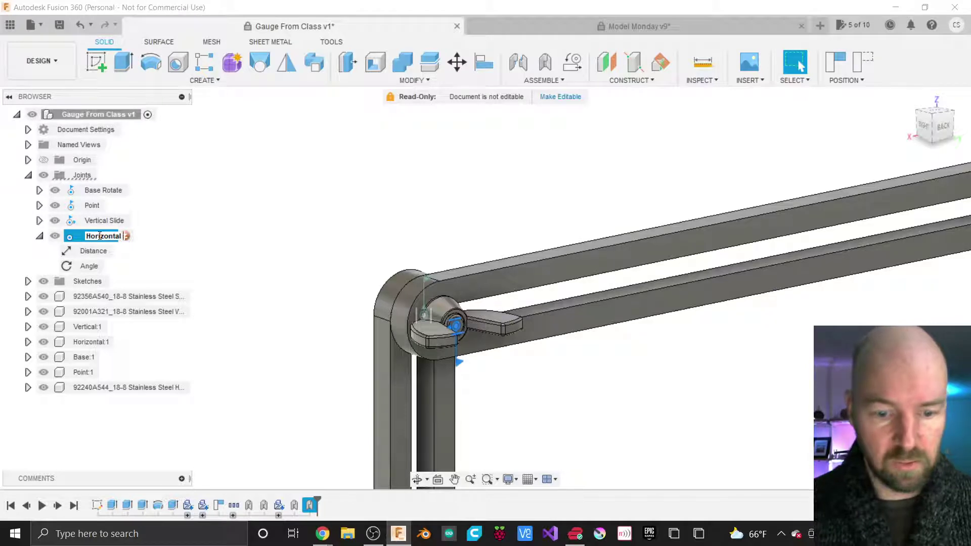
pyautogui.write(' Slide')
pyautogui.press('Return')
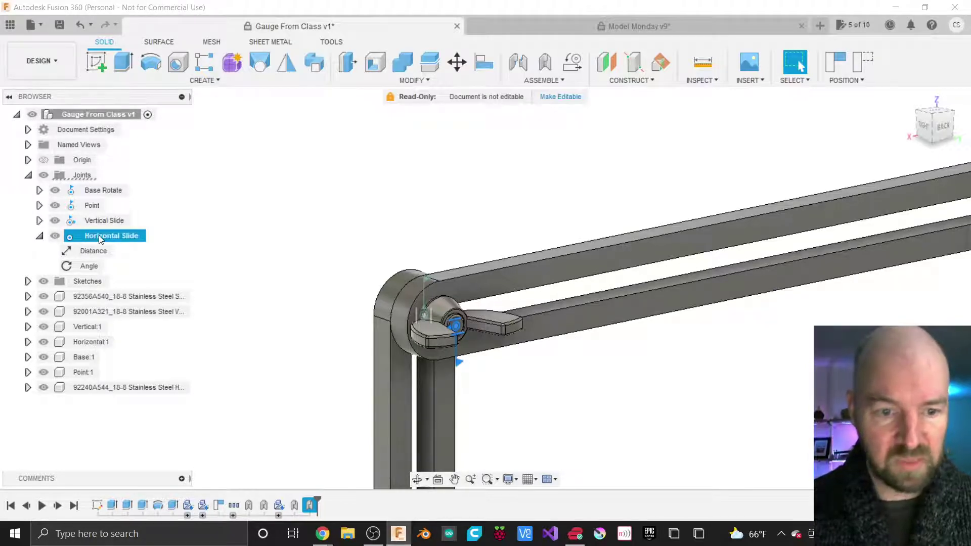
# Step: Limit the Horizontal Slide joint's slide motion with a maximum of -11.00 in
pyautogui.click(120, 252)
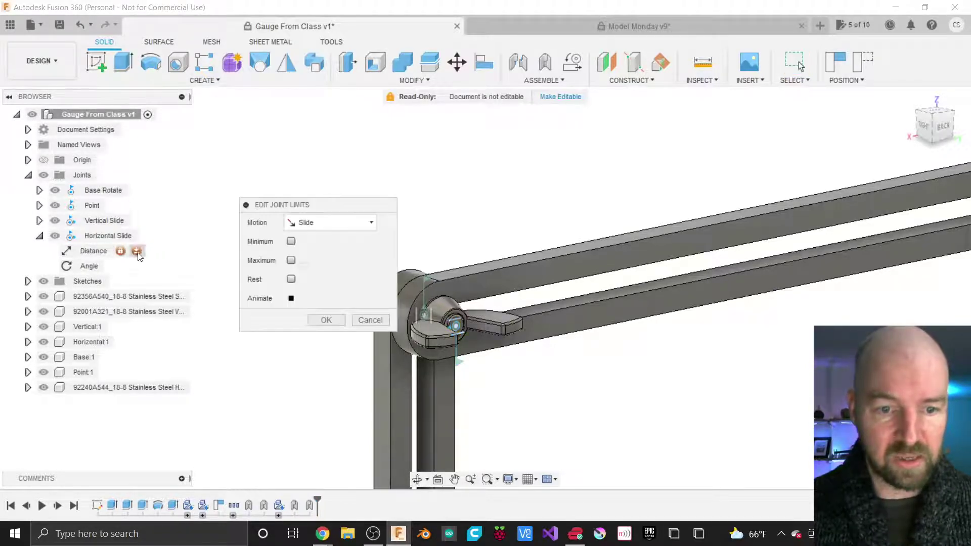
pyautogui.click(291, 261)
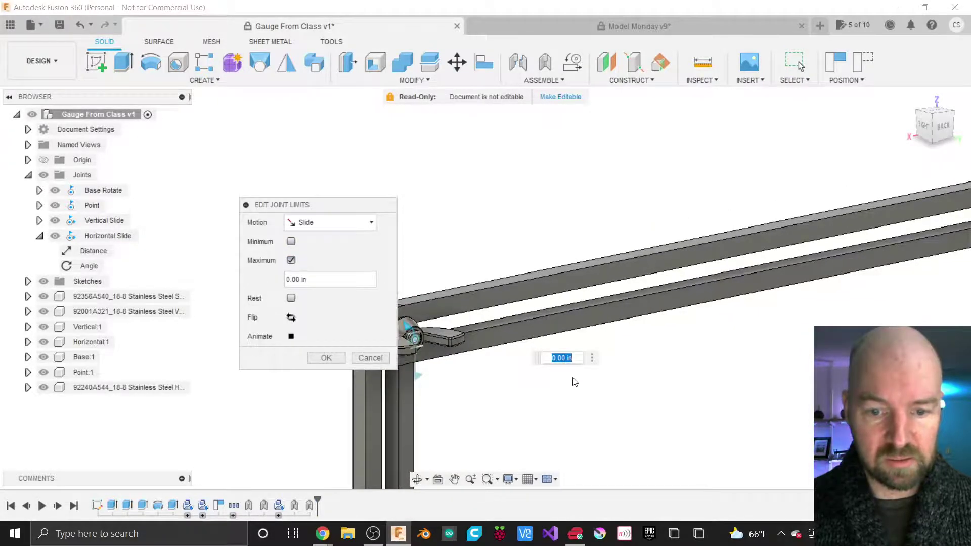
pyautogui.moveTo(429, 329); pyautogui.dragTo(737, 280)
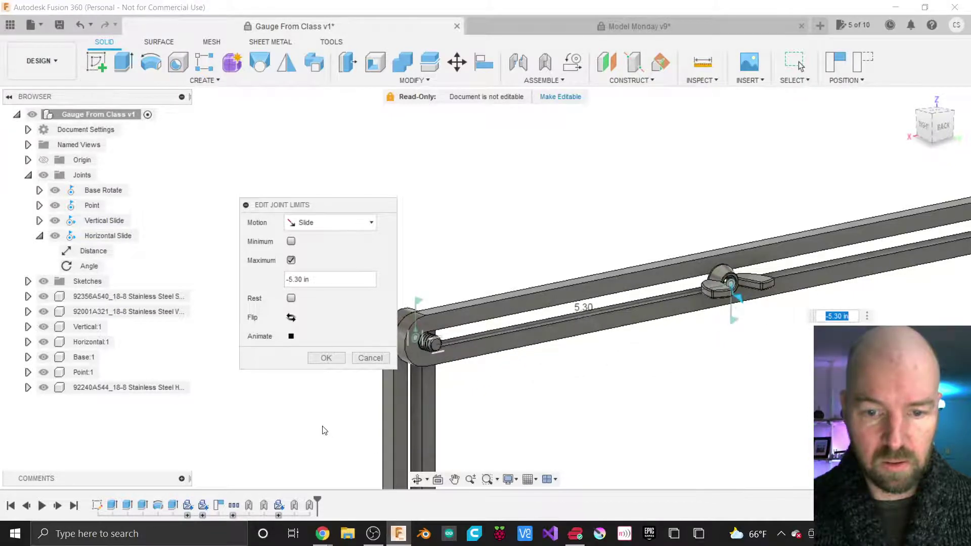
pyautogui.scroll(-3, 326, 428)
pyautogui.moveTo(579, 360); pyautogui.dragTo(651, 316)
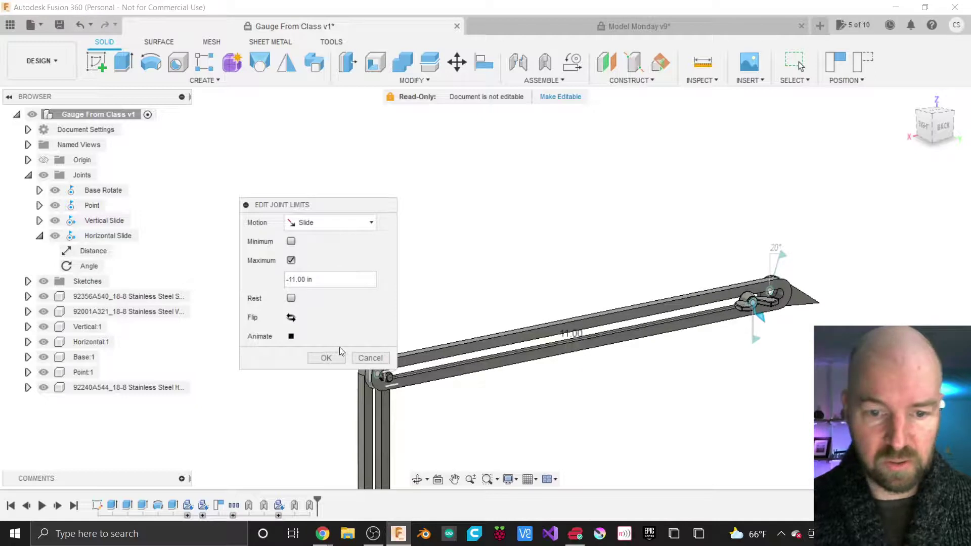
pyautogui.click(326, 358)
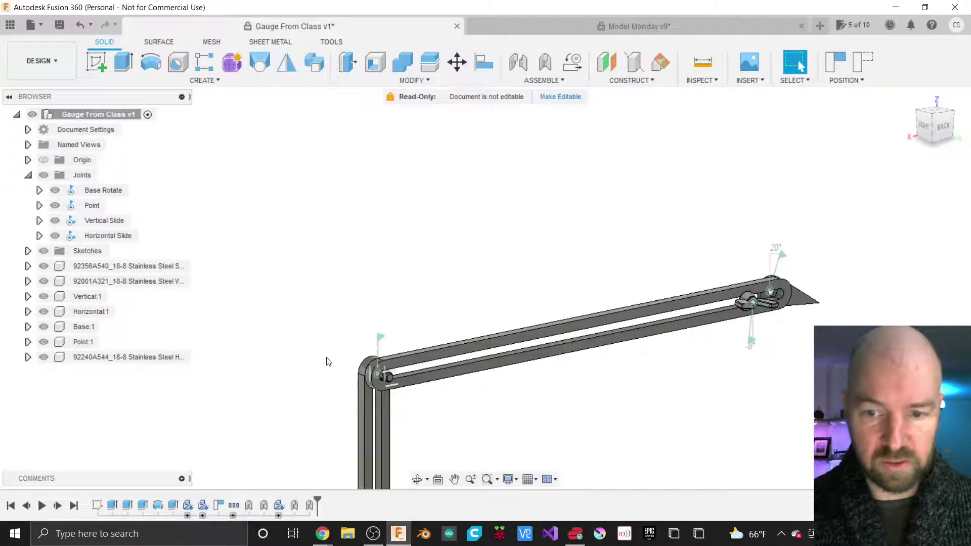
# Step: Examine the screw and wing nut and compare where the Vertical Slide and Horizontal Slide joints act on the arms
pyautogui.click(385, 341)
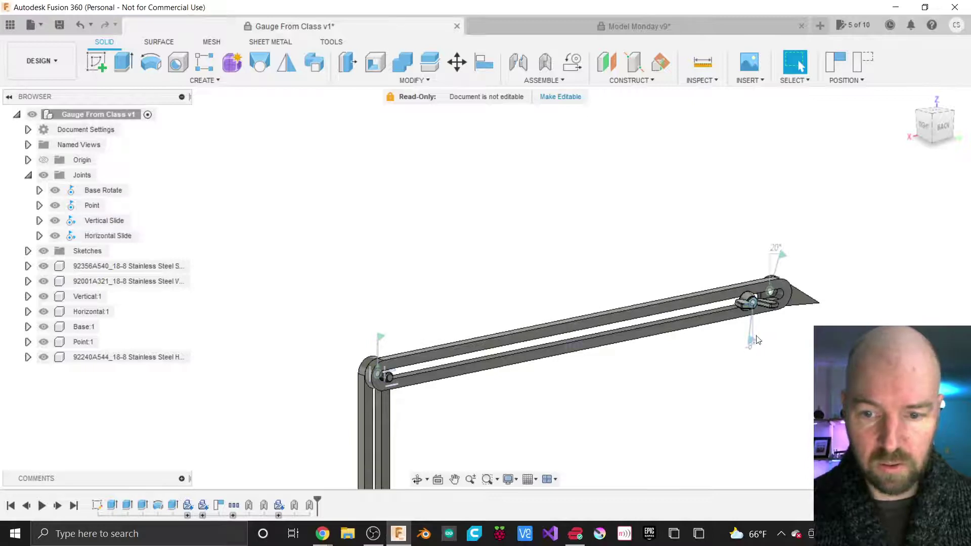
pyautogui.click(394, 388)
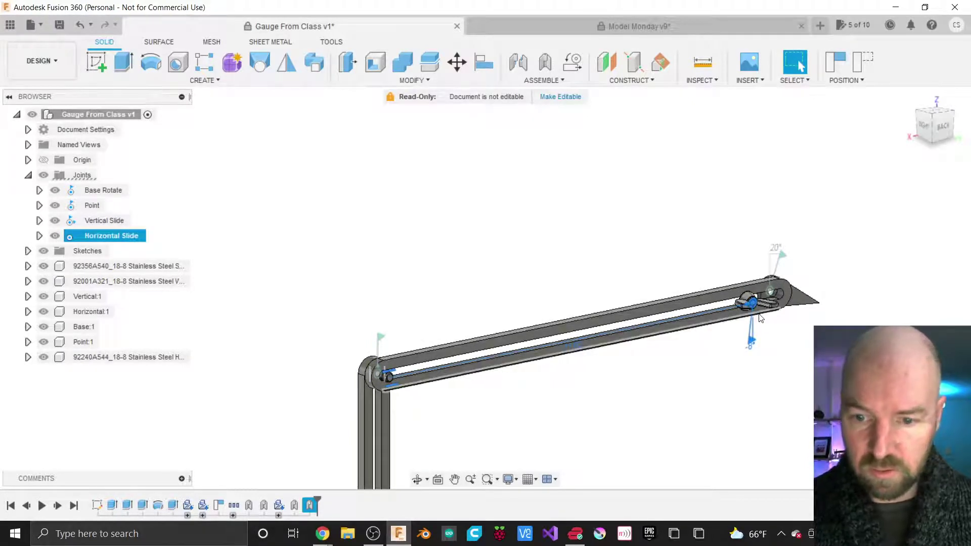
pyautogui.scroll(5, 755, 289)
pyautogui.scroll(-6, 757, 268)
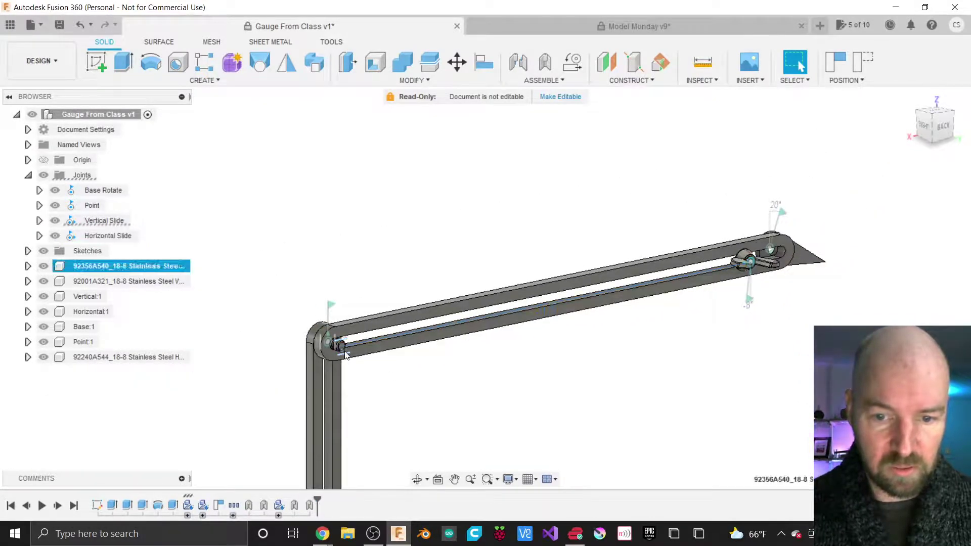
pyautogui.click(339, 348)
pyautogui.click(755, 263)
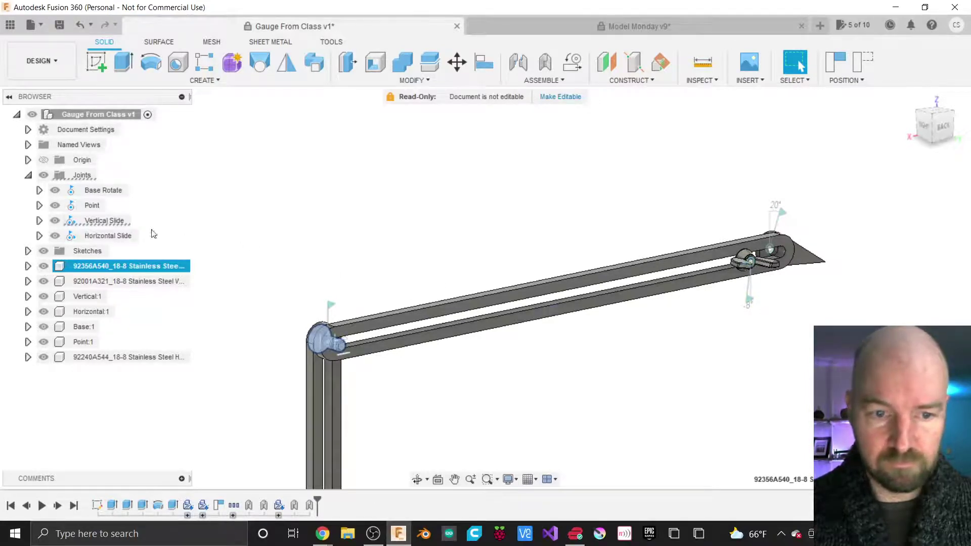
pyautogui.click(110, 221)
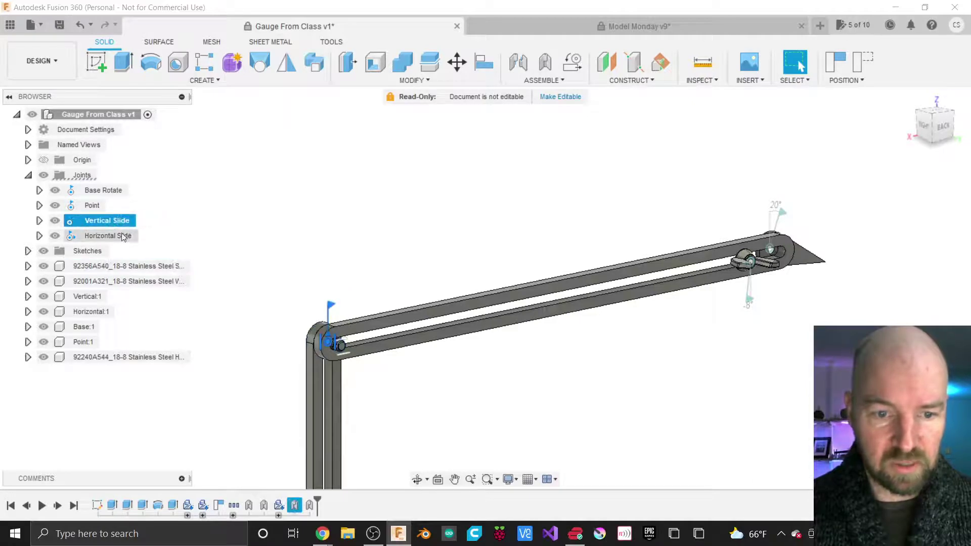
pyautogui.click(113, 234)
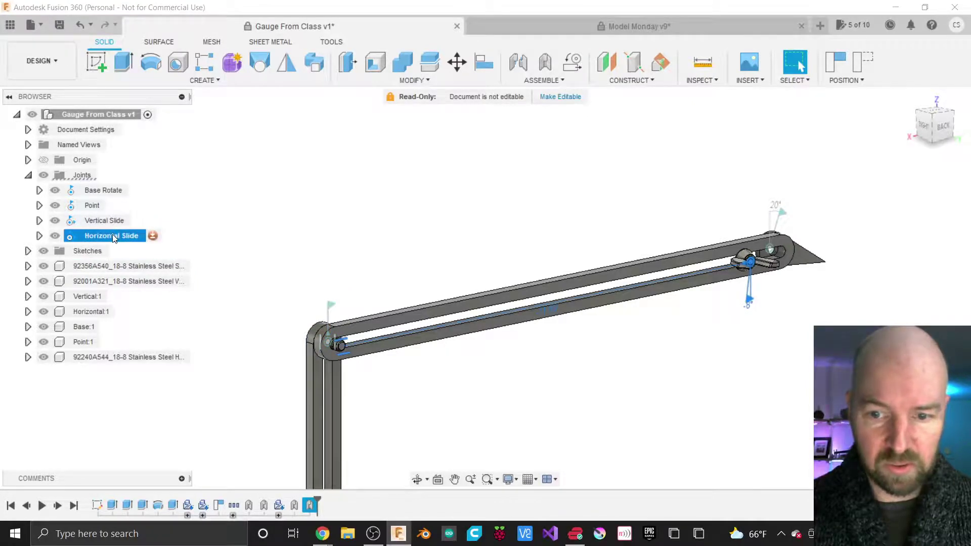
# Step: Try to slide the wing nut along the horizontal arm's slot with the Horizontal Slide joint
pyautogui.doubleClick(750, 306)
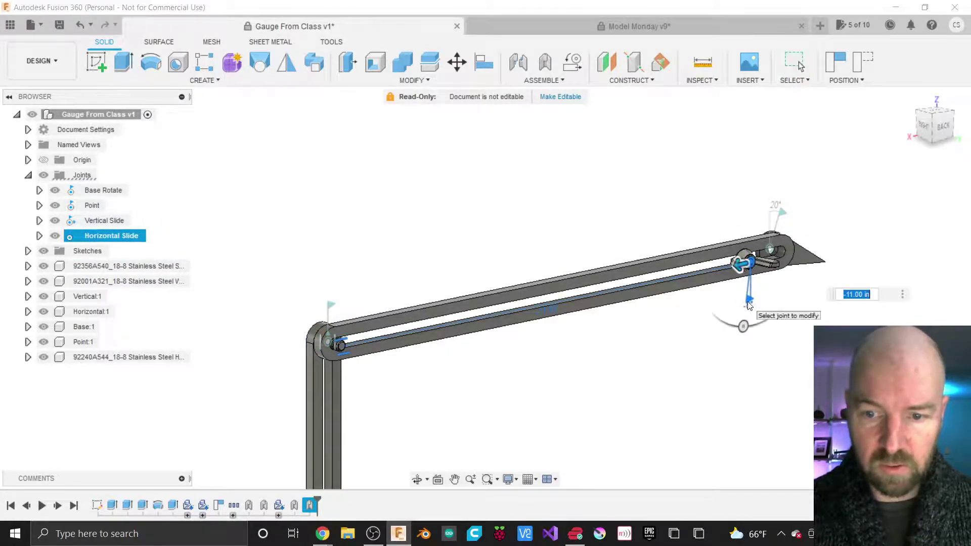
pyautogui.moveTo(742, 267); pyautogui.dragTo(637, 275)
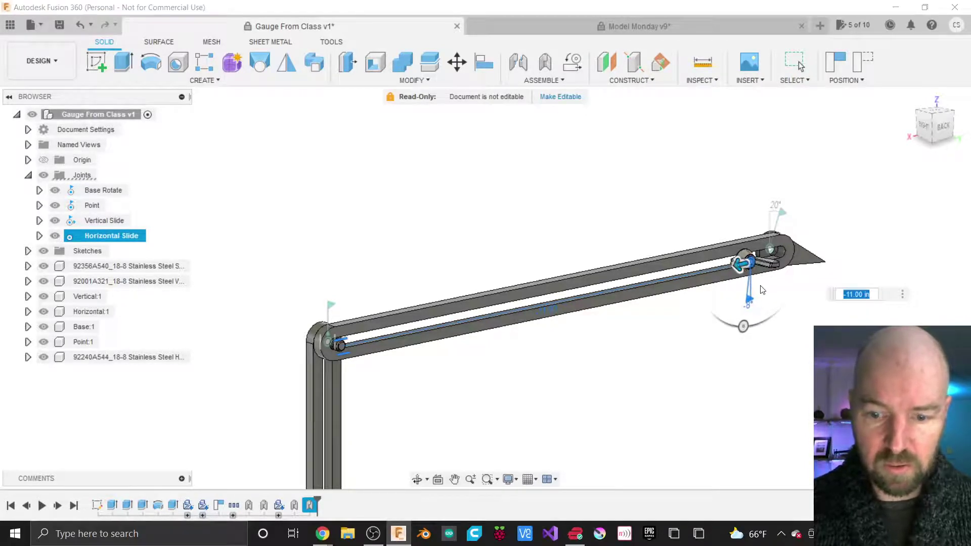
pyautogui.press('Escape')
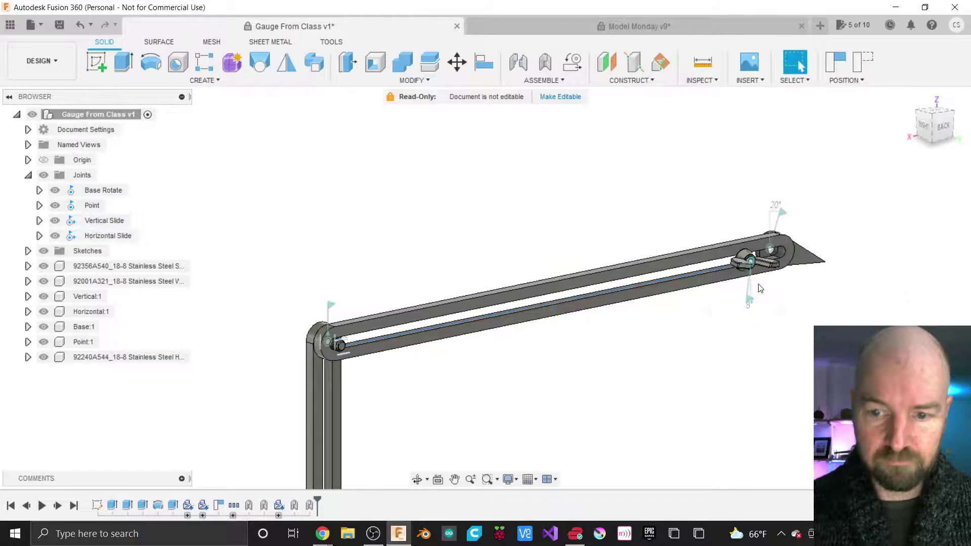
# Step: Enable both minimum and maximum slide limits on the Horizontal Slide joint and set the maximum to 0.00 in
pyautogui.click(39, 235)
pyautogui.click(135, 251)
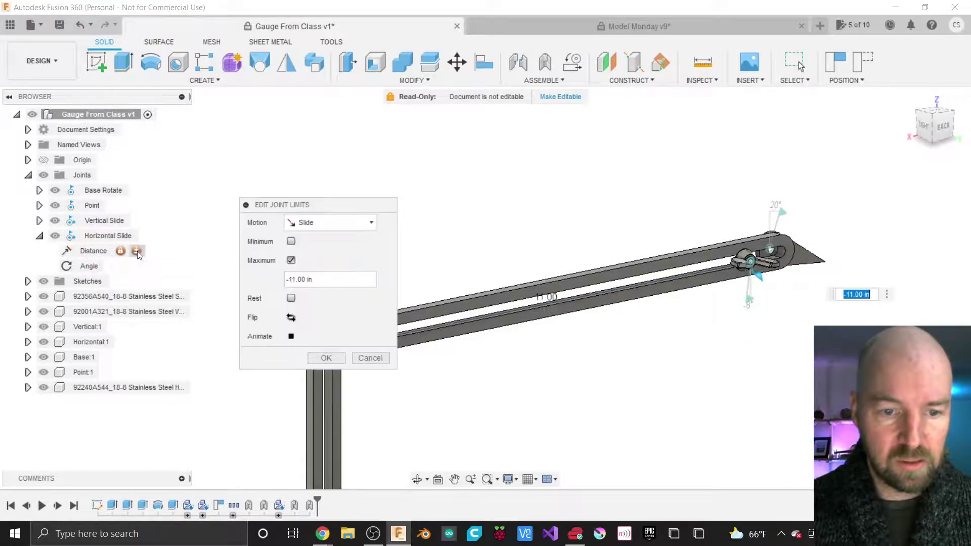
pyautogui.click(292, 261)
pyautogui.click(292, 242)
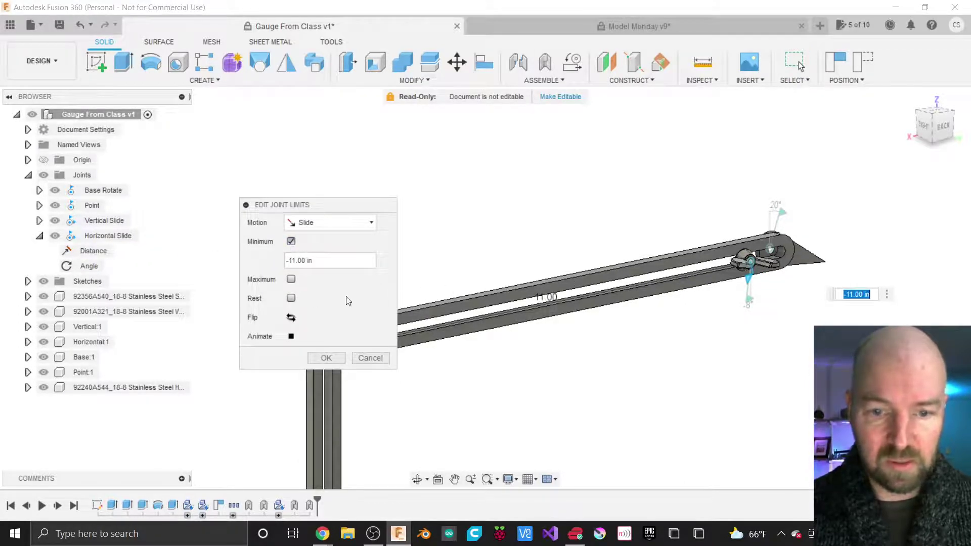
pyautogui.click(291, 280)
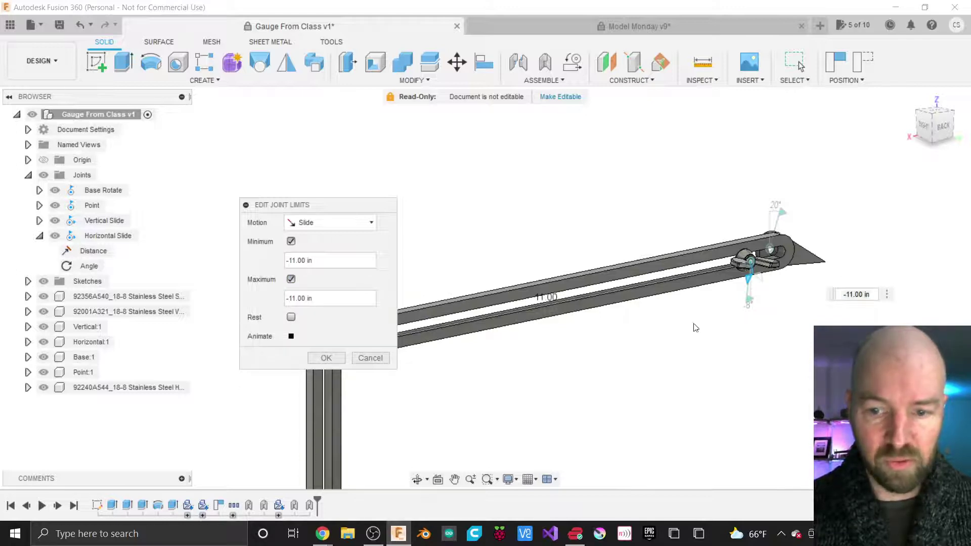
pyautogui.moveTo(750, 289); pyautogui.dragTo(462, 362)
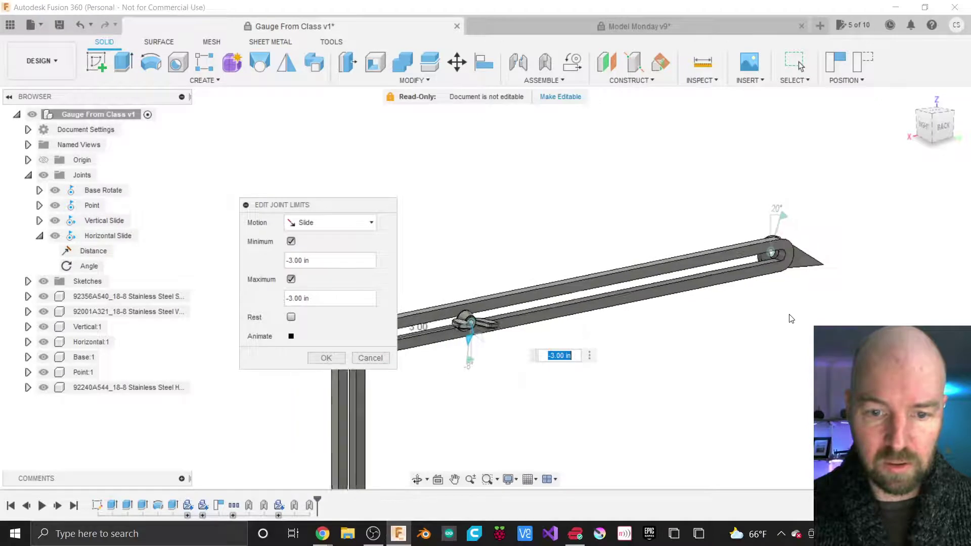
pyautogui.moveTo(556, 336); pyautogui.dragTo(484, 350)
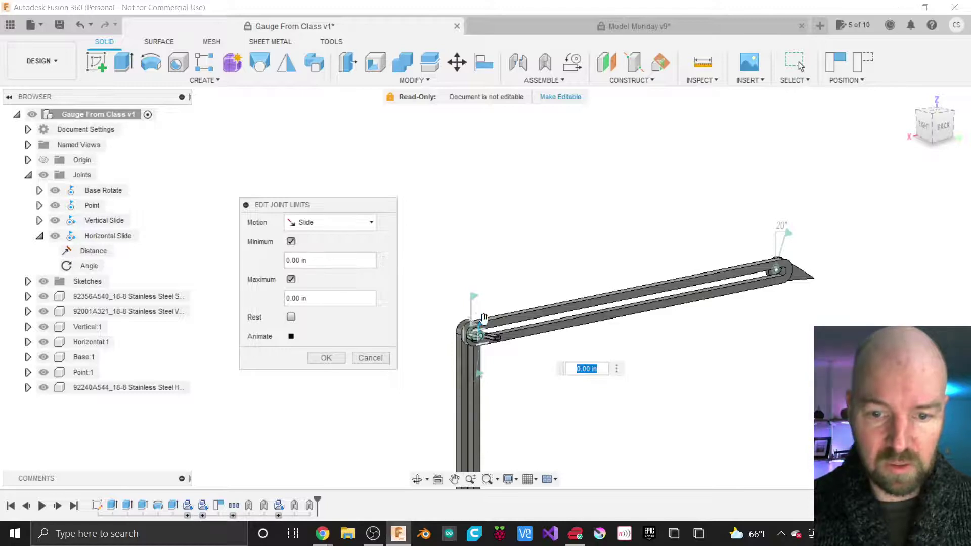
# Step: Set the Horizontal Slide joint's minimum slide limit to -11.10 in and apply the limits
pyautogui.moveTo(481, 322); pyautogui.dragTo(575, 304)
pyautogui.scroll(5, 515, 311)
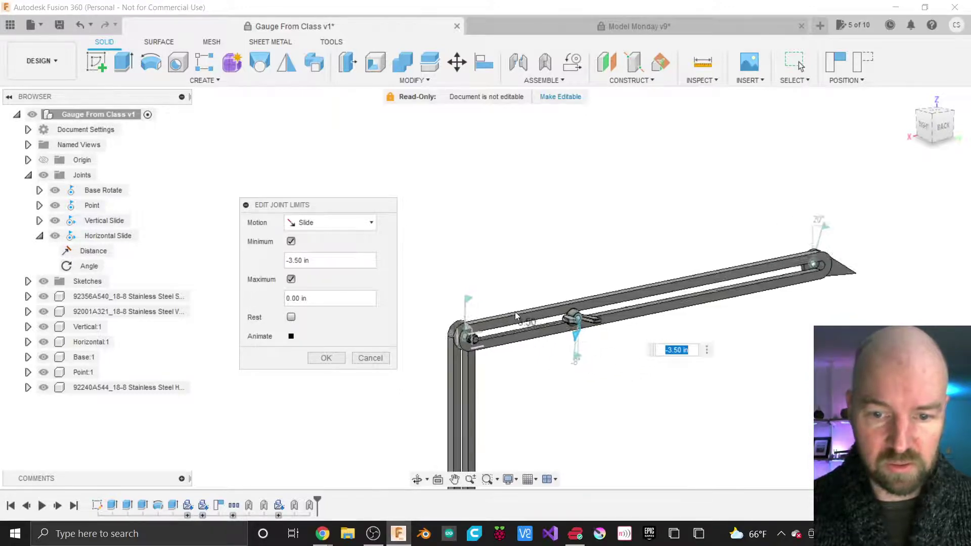
pyautogui.scroll(-4, 515, 312)
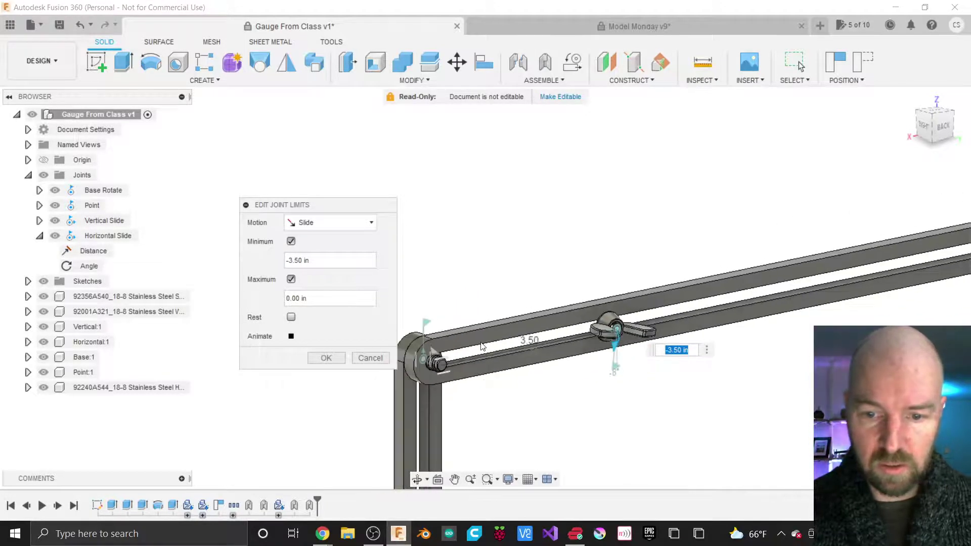
pyautogui.moveTo(595, 347); pyautogui.dragTo(893, 261)
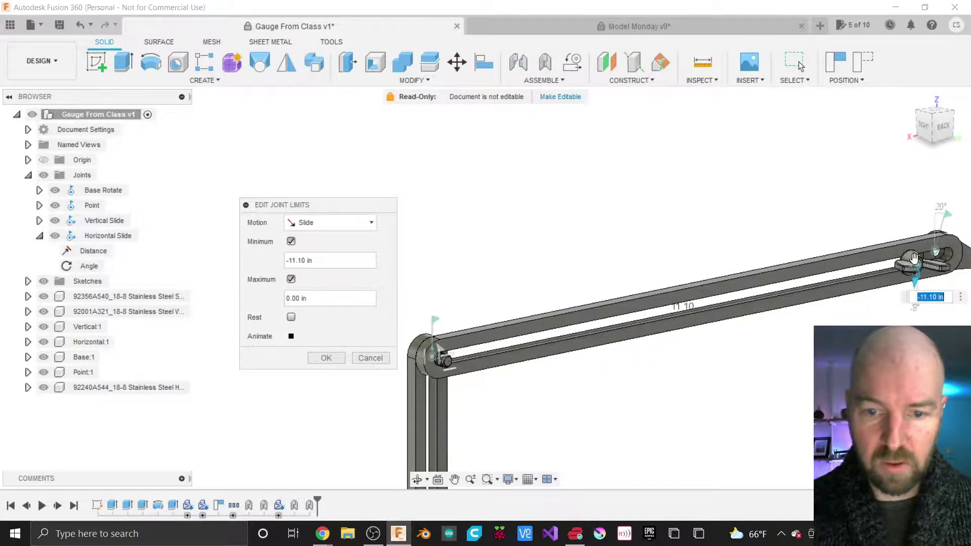
pyautogui.press('Return')
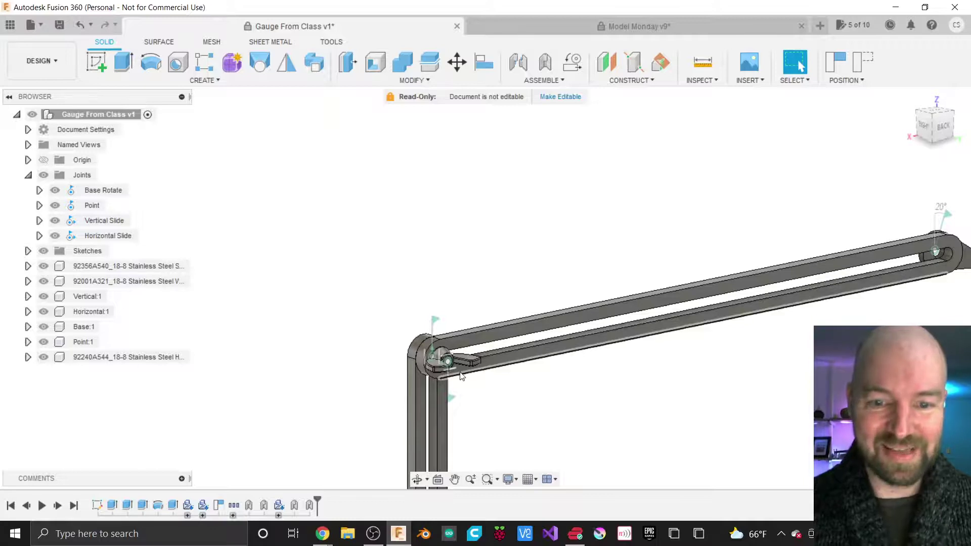
# Step: Test the limited Horizontal Slide joint by sliding the wing nut along the slot to -11.10 in
pyautogui.click(456, 370)
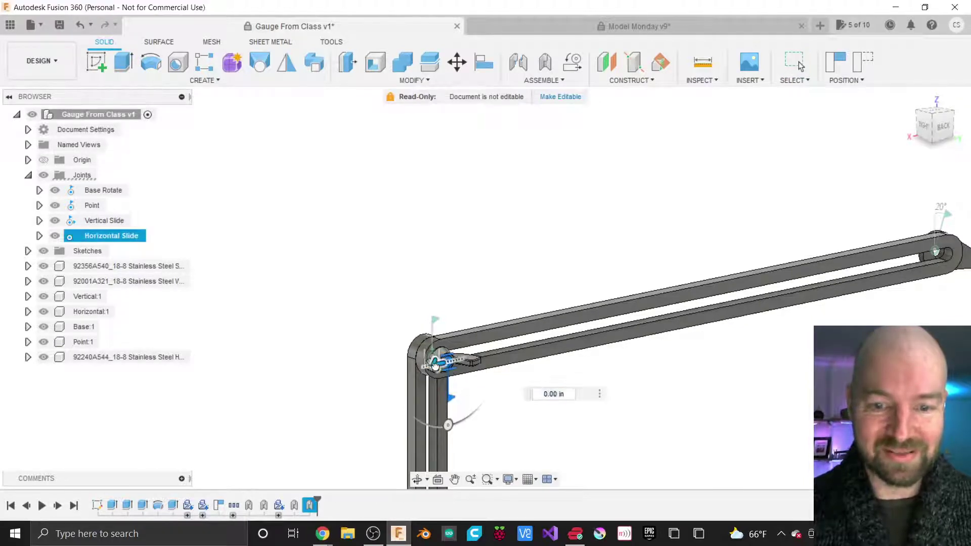
pyautogui.moveTo(448, 360); pyautogui.dragTo(897, 273)
pyautogui.scroll(3, 896, 272)
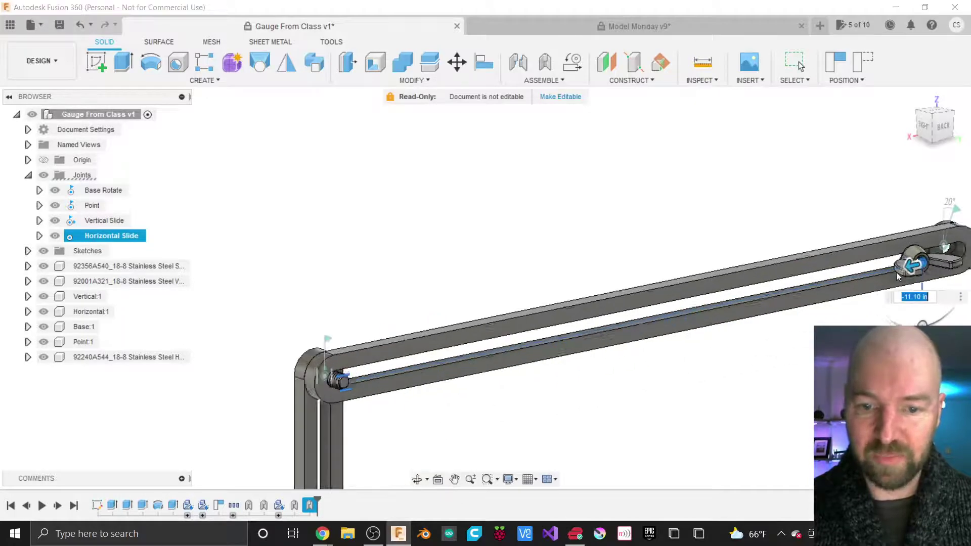
pyautogui.scroll(-4, 438, 228)
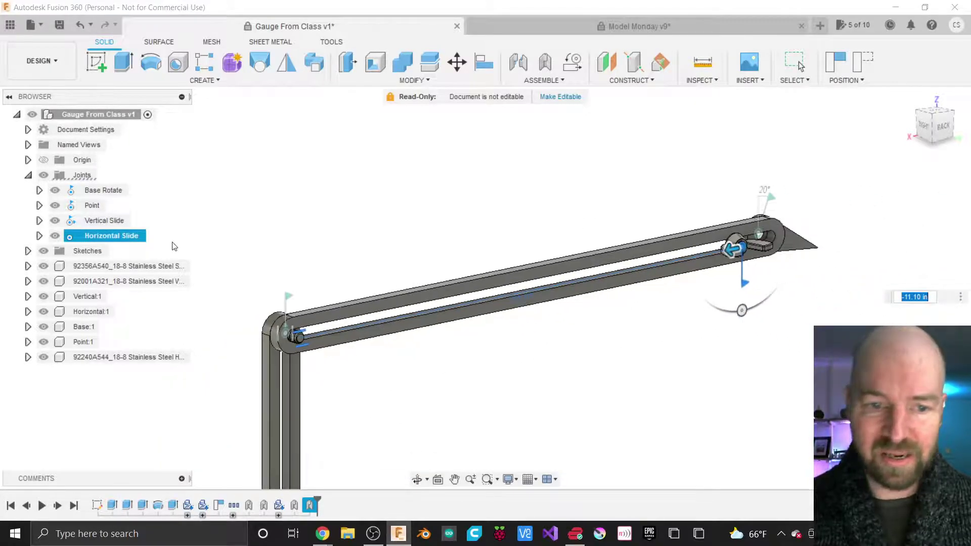
# Step: Review the slide limits of the Horizontal Slide joint, moving the limits dialog clear of the slot's start
pyautogui.click(39, 235)
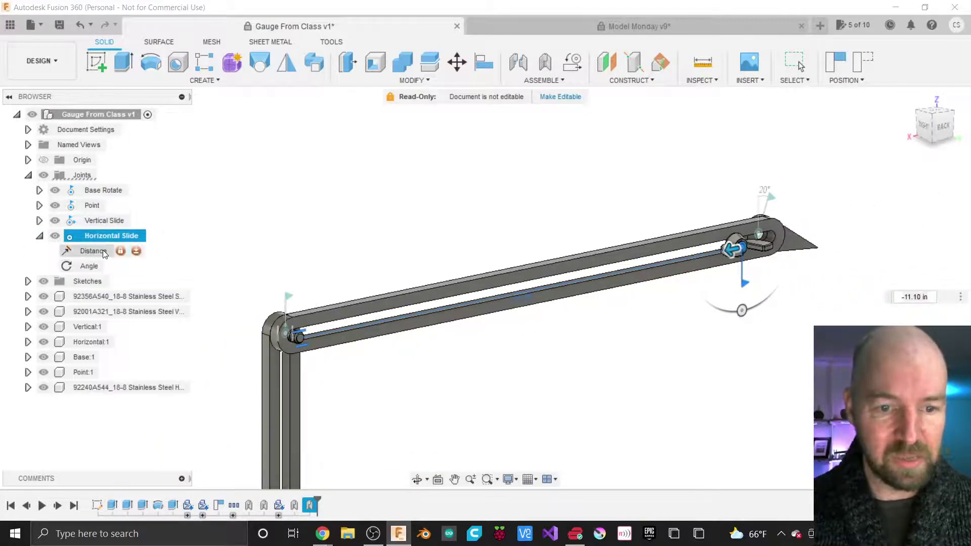
pyautogui.click(136, 252)
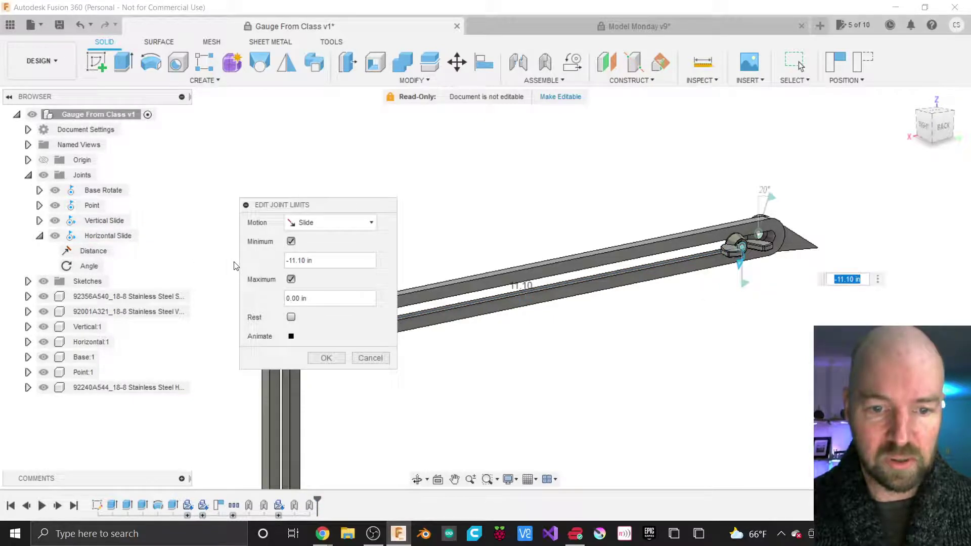
pyautogui.moveTo(278, 210); pyautogui.dragTo(514, 262)
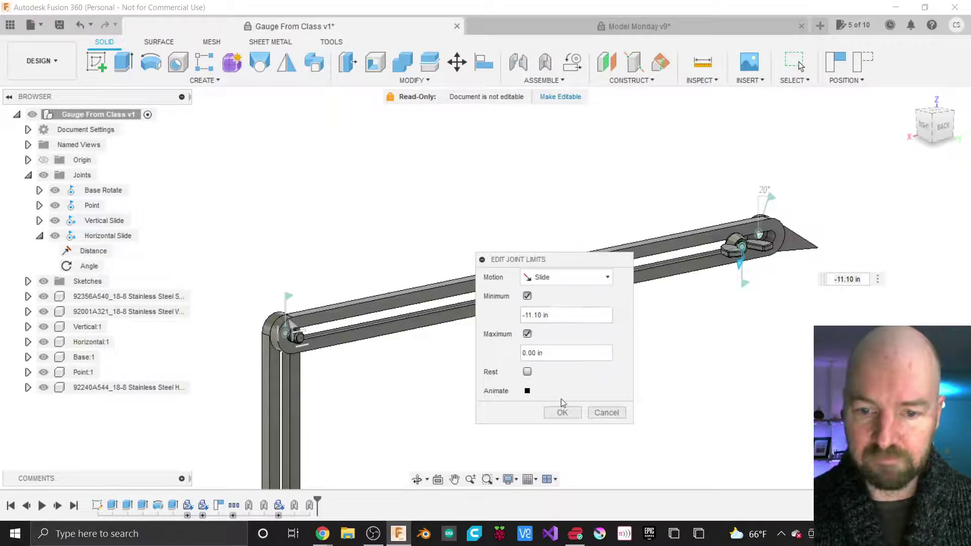
pyautogui.click(562, 413)
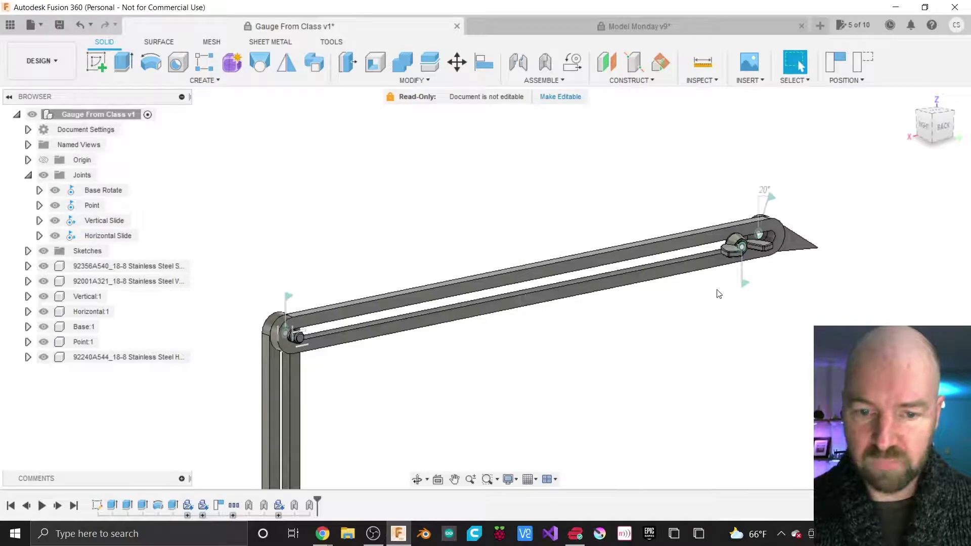
# Step: Slide the wing nut back to 0.00 in at the screw using the Horizontal Slide joint
pyautogui.click(306, 346)
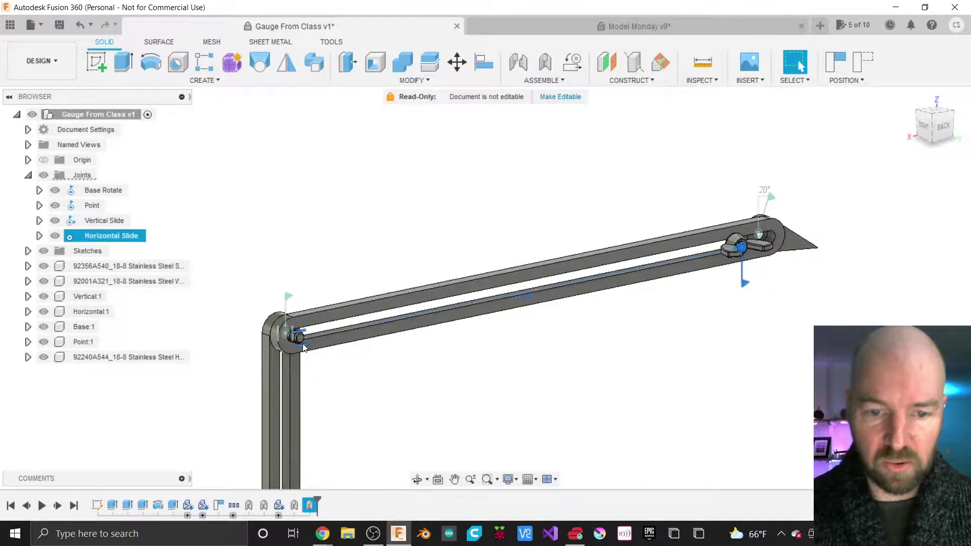
pyautogui.moveTo(741, 248); pyautogui.dragTo(357, 368)
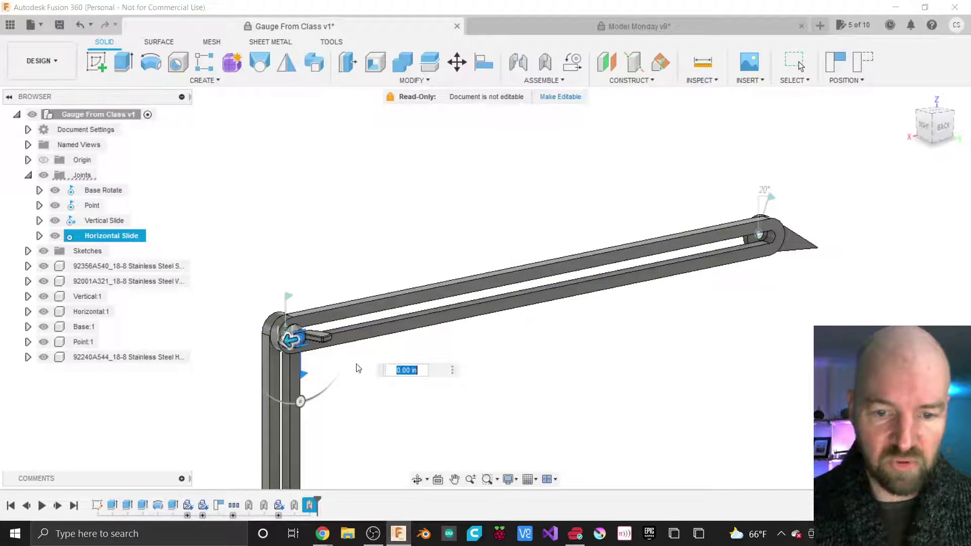
pyautogui.click(463, 364)
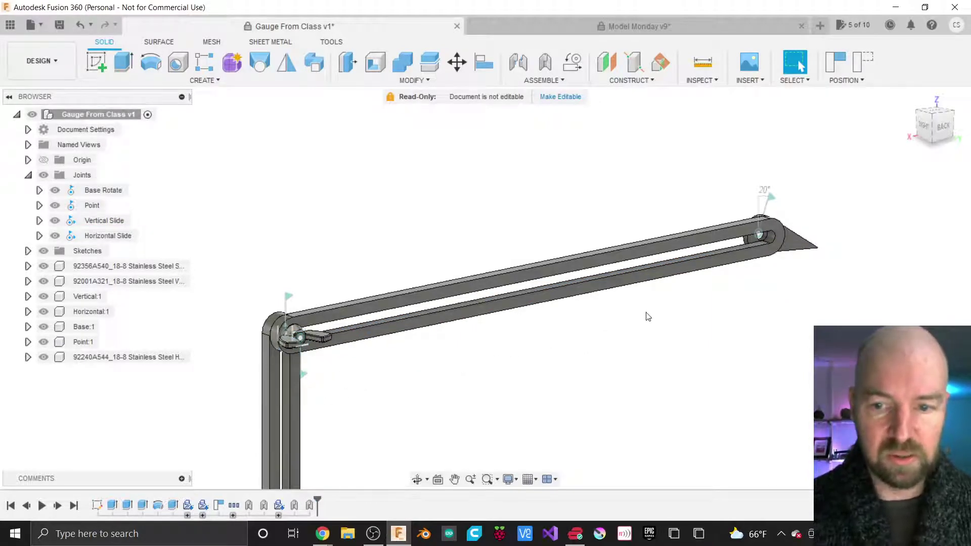
pyautogui.scroll(-3, 624, 208)
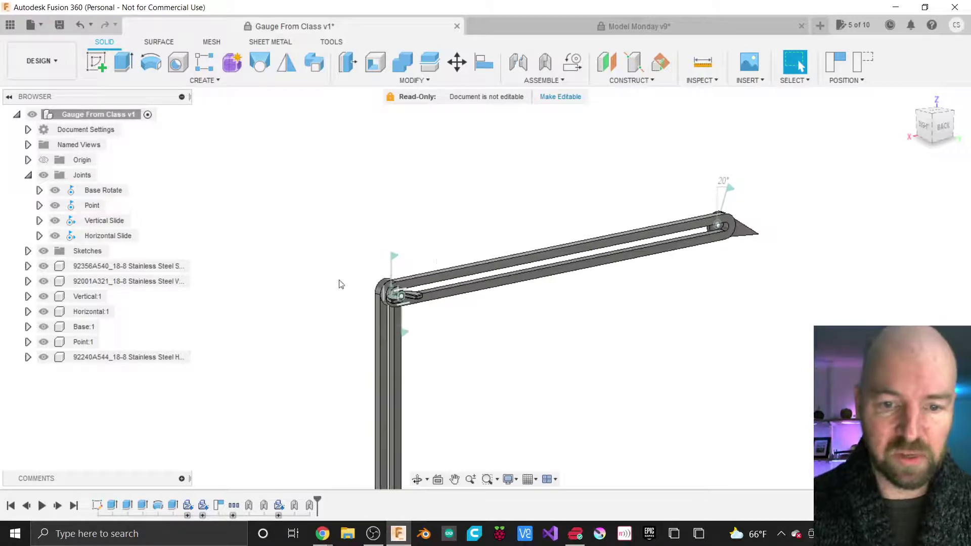
pyautogui.scroll(5, 387, 291)
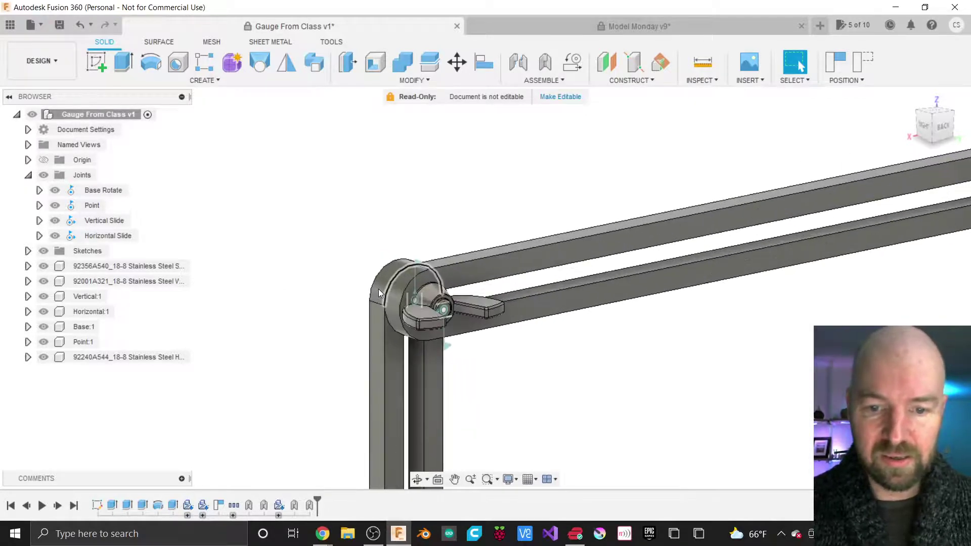
pyautogui.scroll(-1, 411, 209)
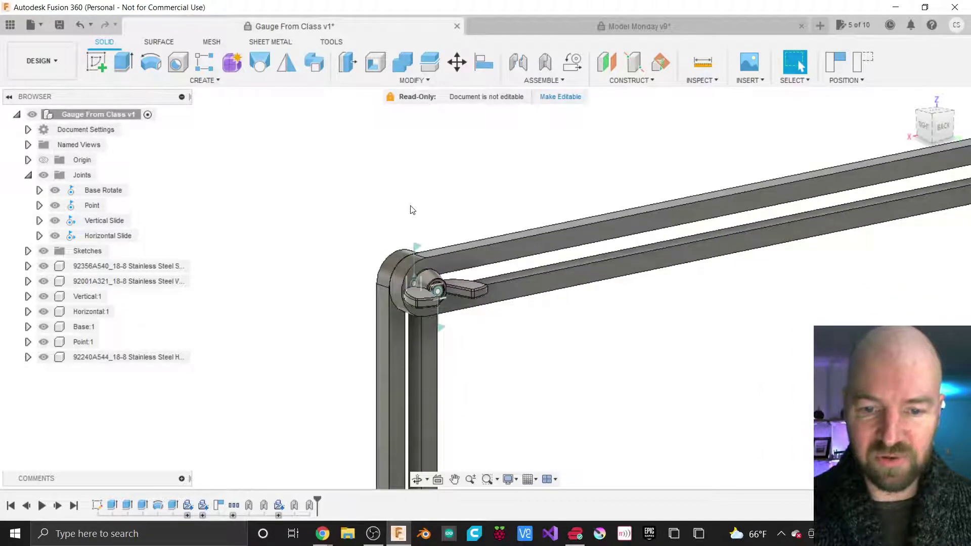
pyautogui.scroll(-1, 411, 206)
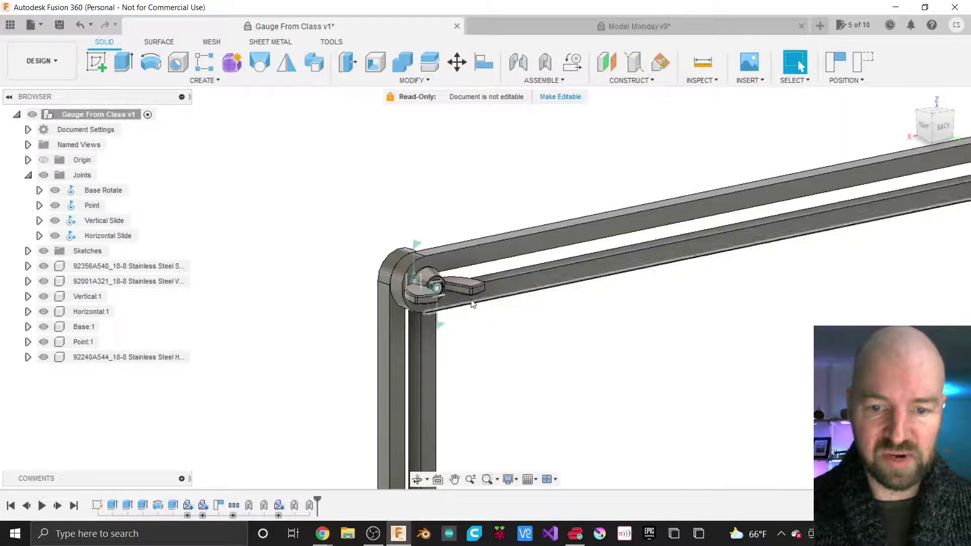
pyautogui.moveTo(463, 288); pyautogui.dragTo(495, 273)
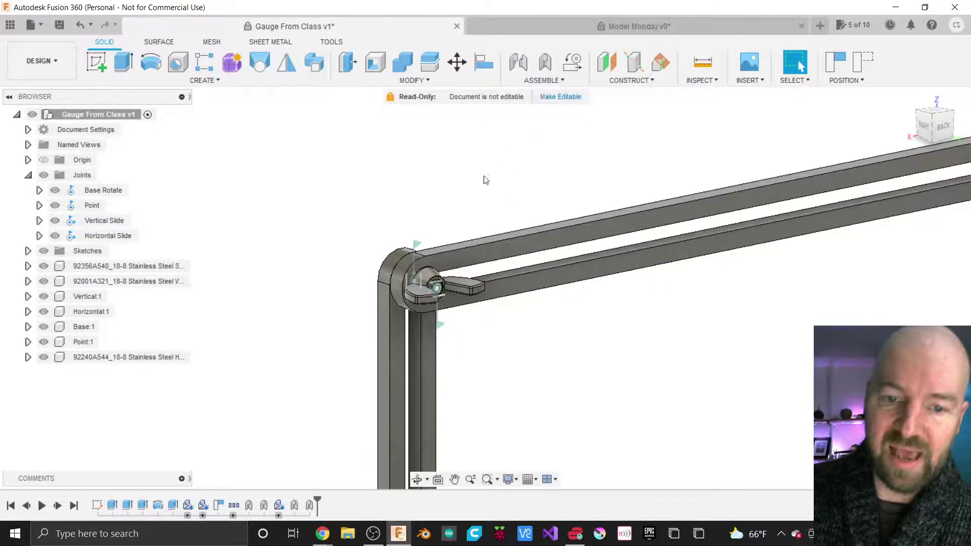
pyautogui.click(422, 287)
pyautogui.press('Escape')
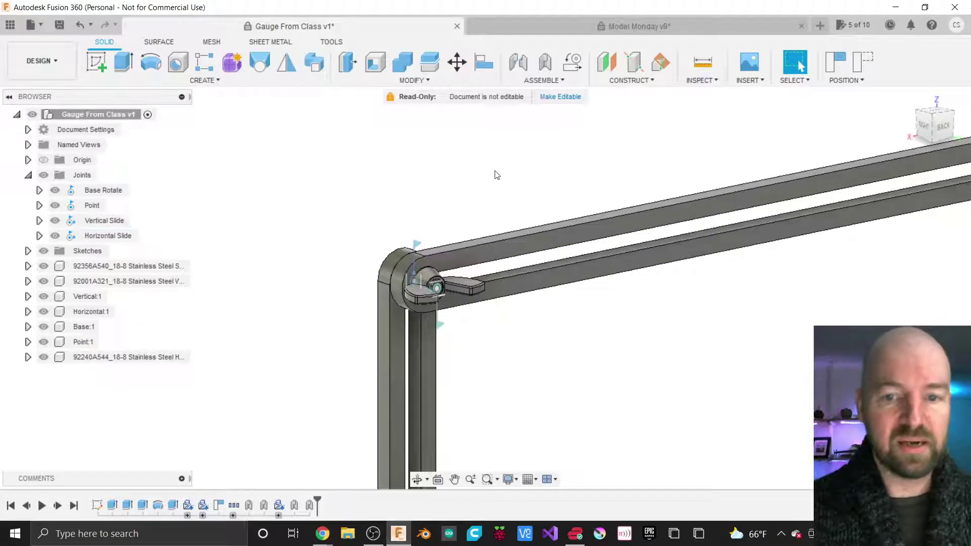
# Step: Set up a Rigid as-built joint between the wing nut and the round-head screw holding the two slotted arms
pyautogui.click(545, 68)
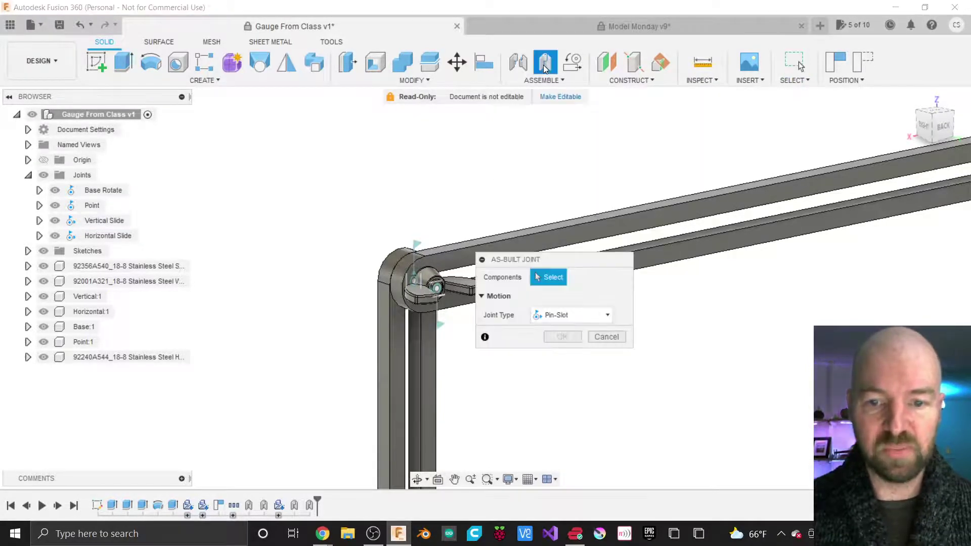
pyautogui.moveTo(539, 263); pyautogui.dragTo(604, 314)
pyautogui.click(633, 369)
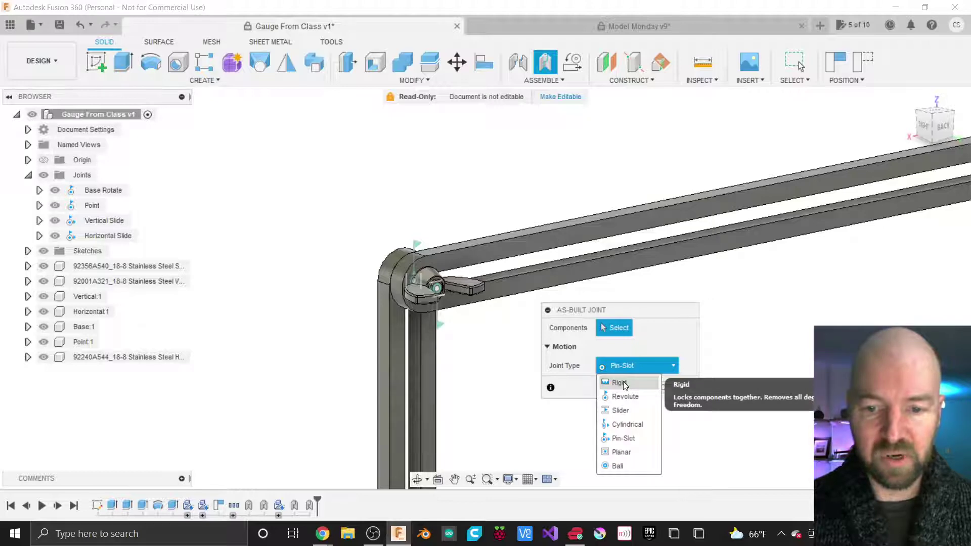
pyautogui.click(623, 383)
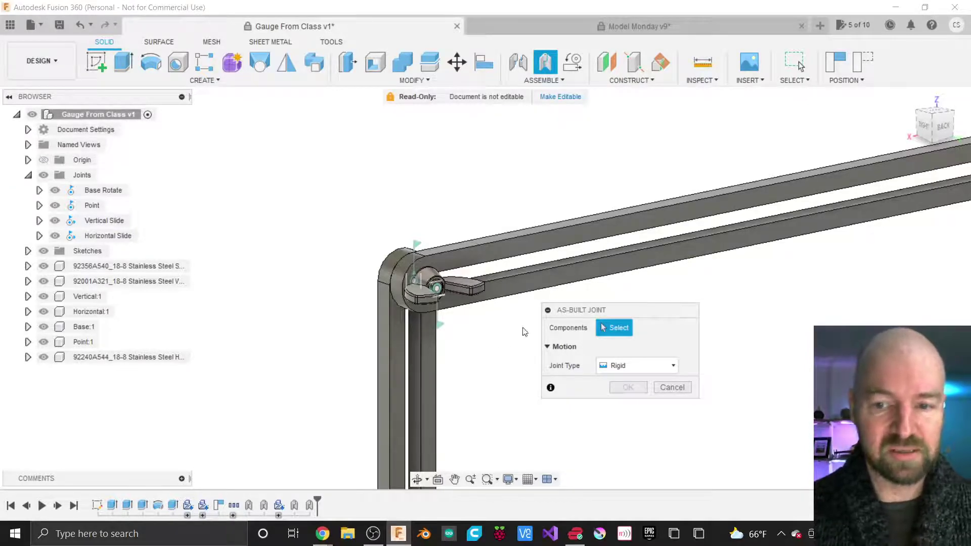
pyautogui.click(420, 293)
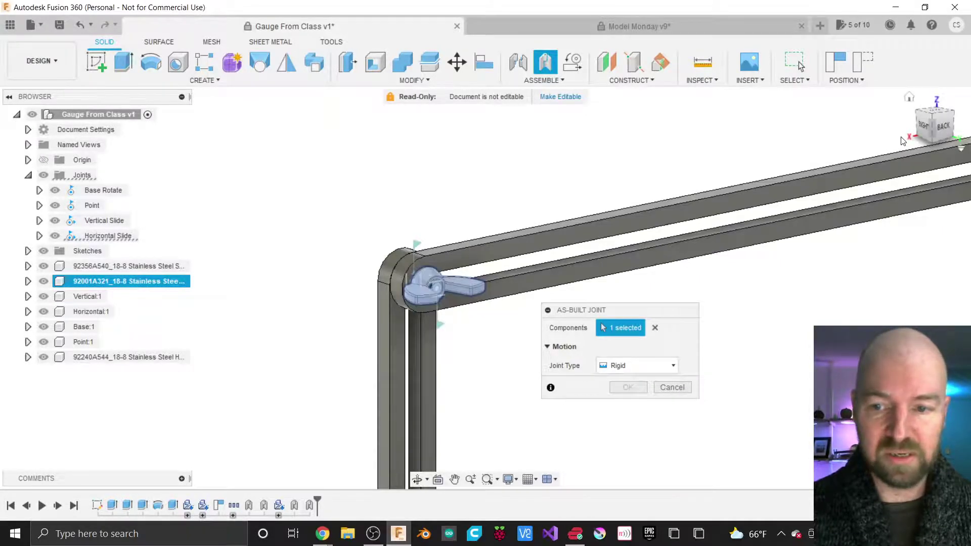
pyautogui.click(913, 121)
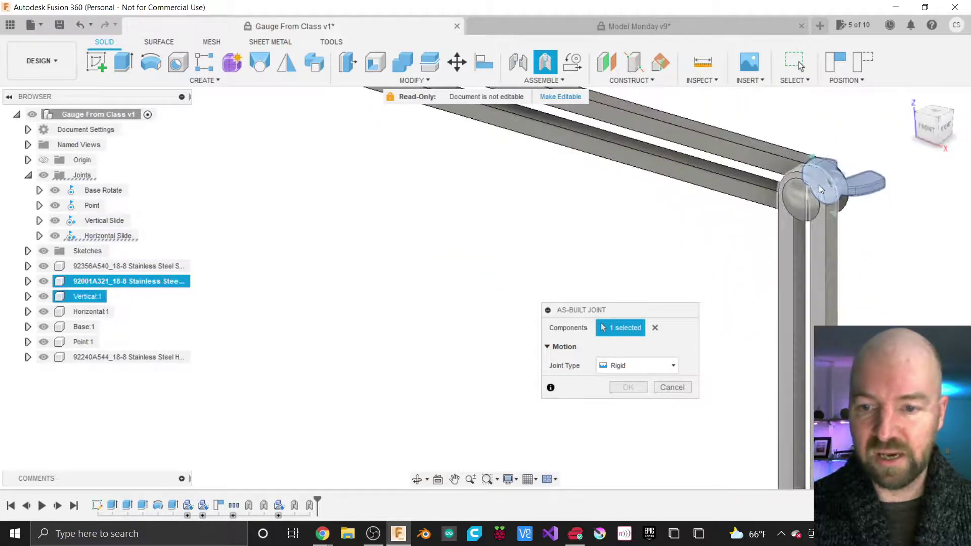
pyautogui.click(796, 202)
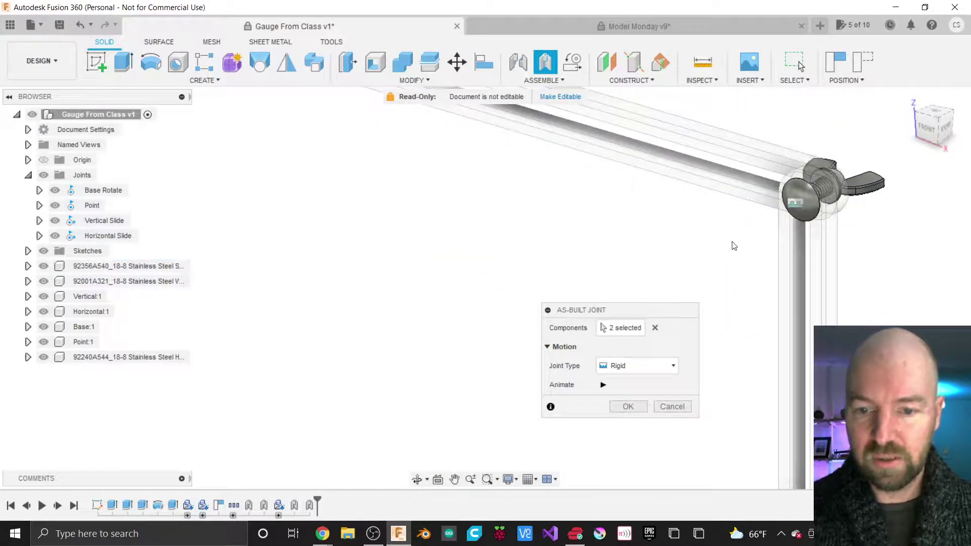
# Step: Preview the animation of the rigid joint between wing nut and screw, and create the joint
pyautogui.click(603, 385)
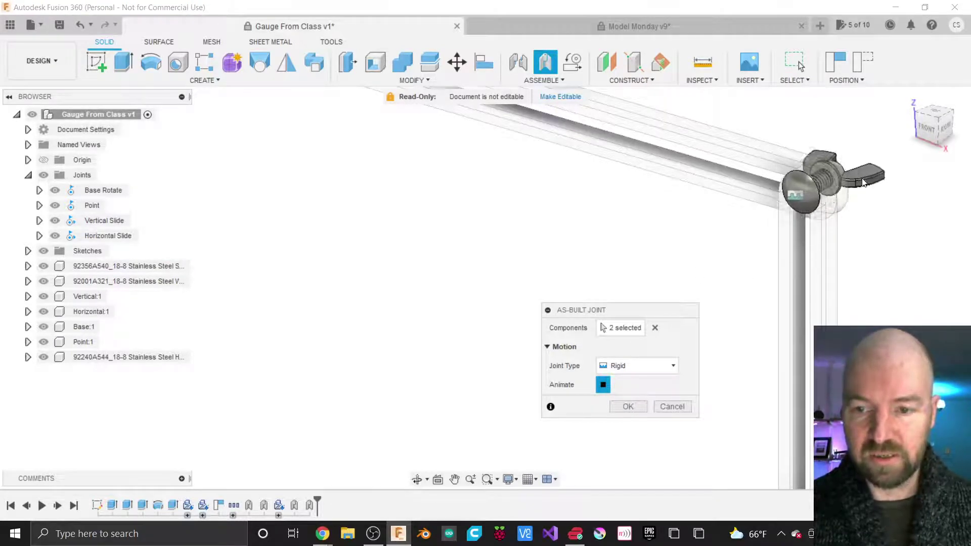
pyautogui.scroll(2, 871, 172)
pyautogui.scroll(2, 871, 171)
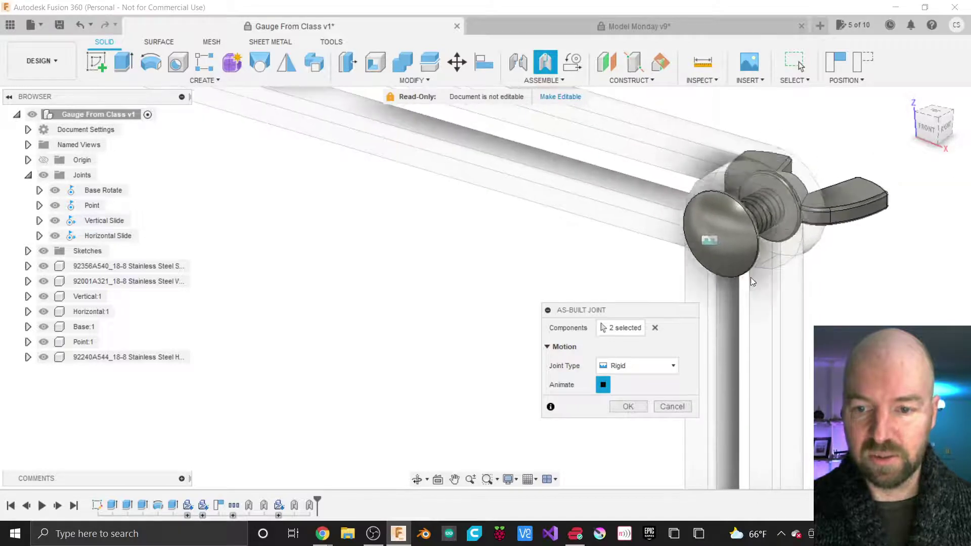
pyautogui.click(632, 406)
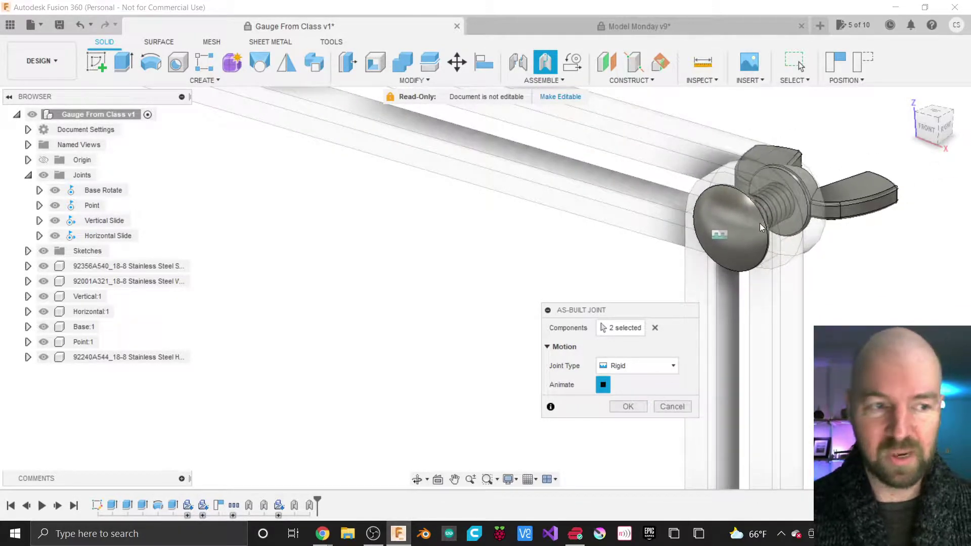
pyautogui.click(628, 408)
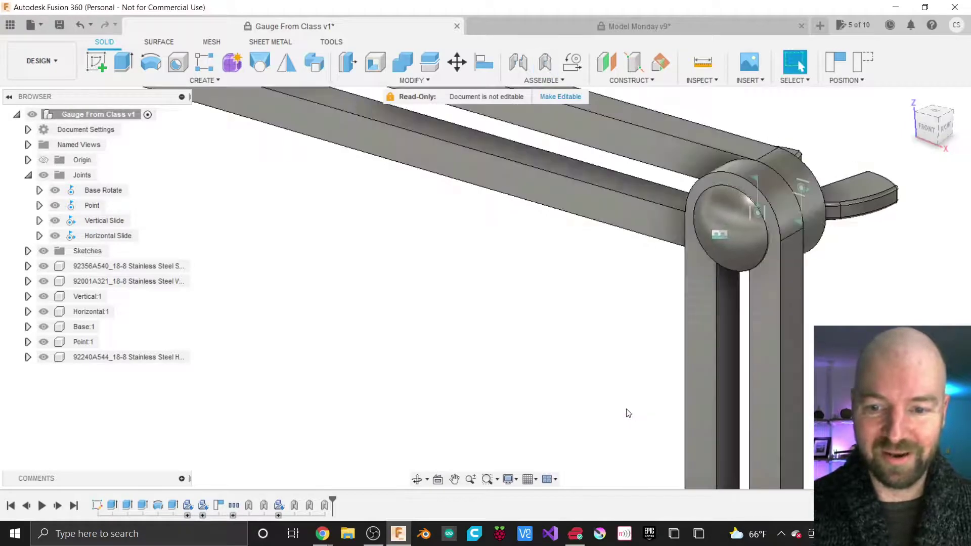
# Step: Slide the horizontal arm and its fasteners down the vertical arm's slot to -3.00 in using the Vertical Slide joint
pyautogui.scroll(-5, 539, 356)
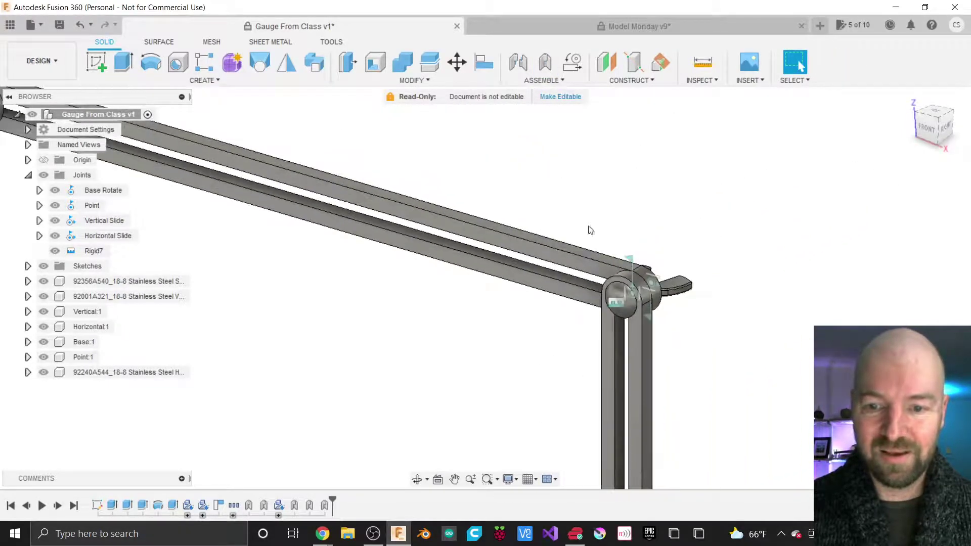
pyautogui.scroll(-3, 599, 193)
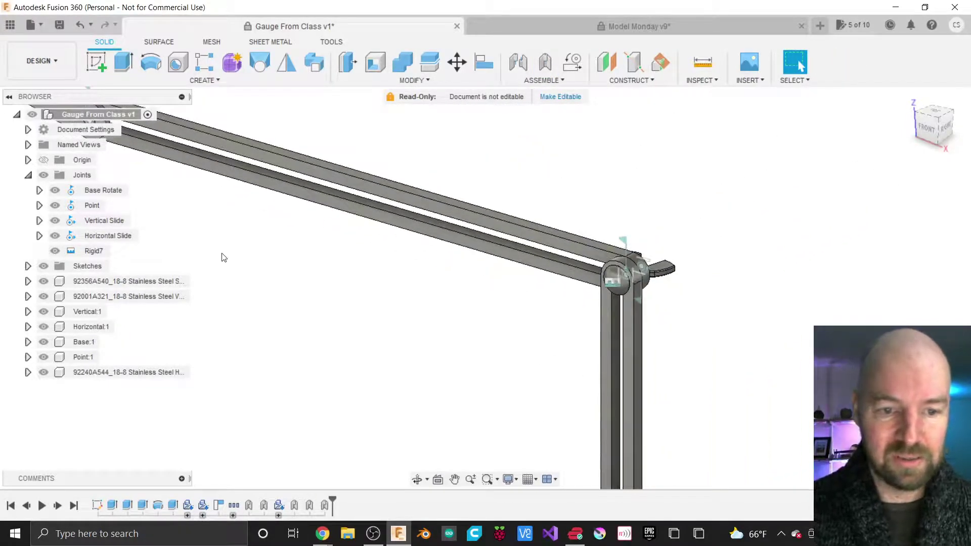
pyautogui.click(619, 276)
pyautogui.doubleClick(621, 277)
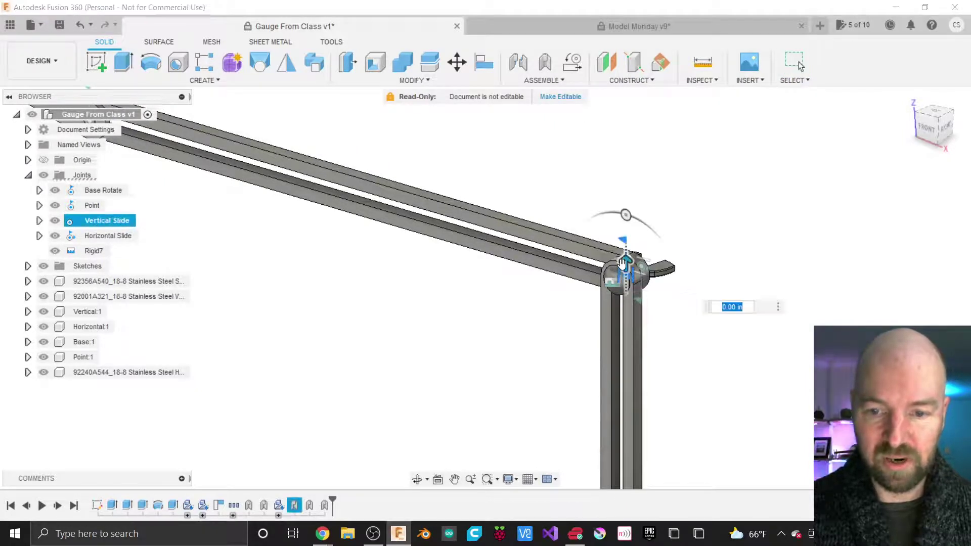
pyautogui.moveTo(623, 262); pyautogui.dragTo(615, 339)
pyautogui.scroll(-3, 728, 234)
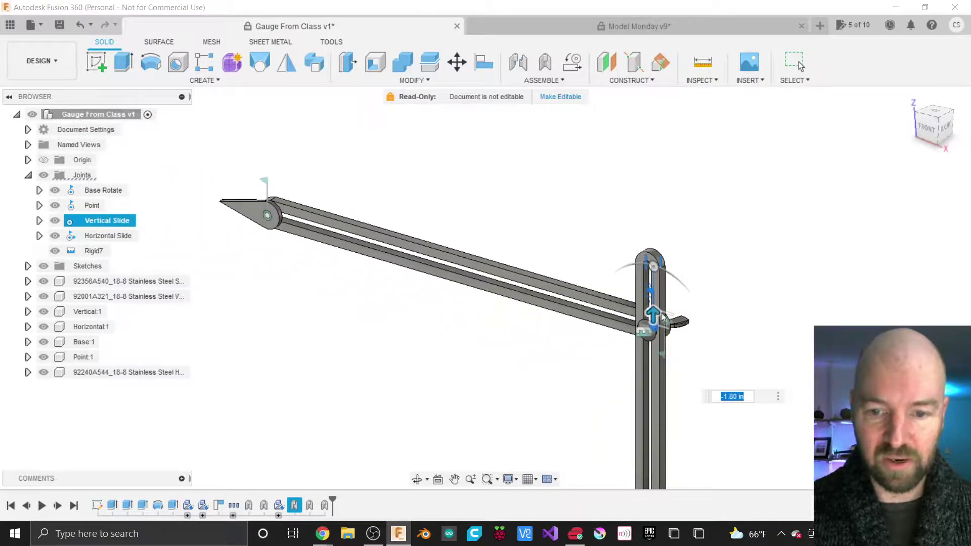
pyautogui.moveTo(664, 317); pyautogui.dragTo(644, 359)
pyautogui.press('Return')
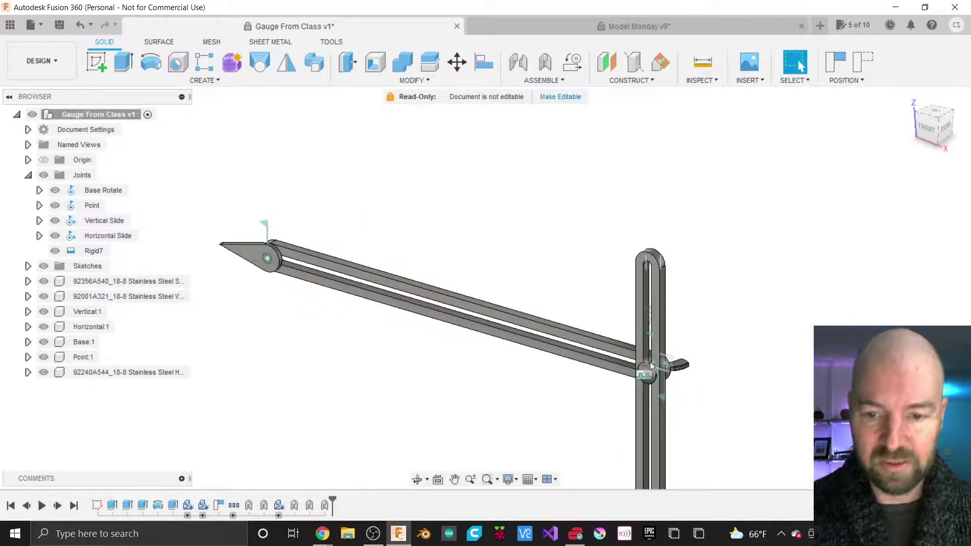
# Step: Slide the horizontal arm along the wing nut to -5.00 in using the Horizontal Slide joint
pyautogui.click(665, 373)
pyautogui.doubleClick(666, 372)
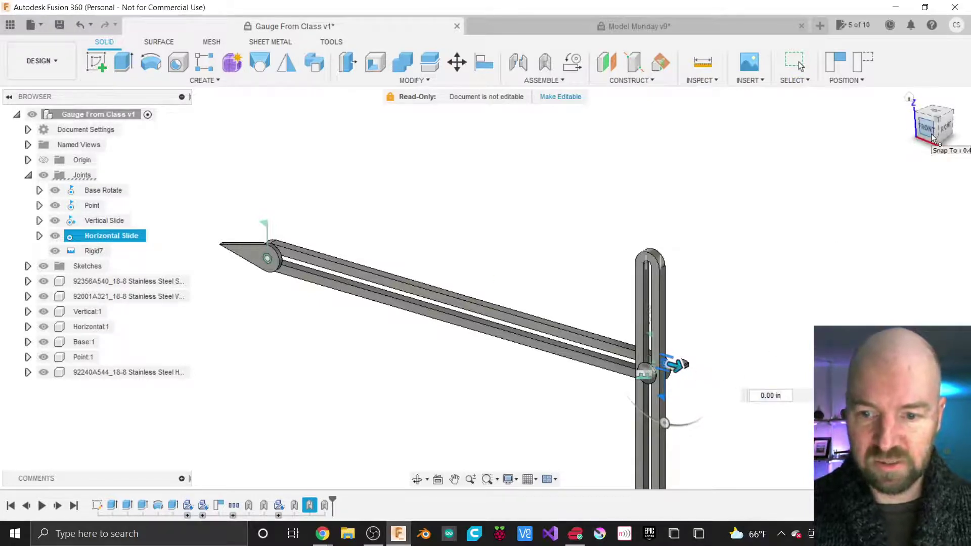
pyautogui.click(944, 129)
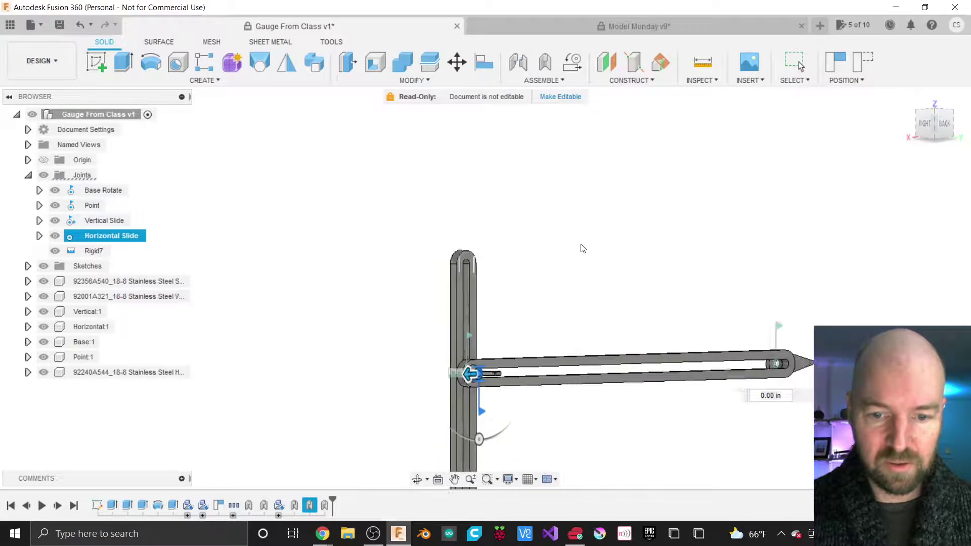
pyautogui.scroll(5, 490, 375)
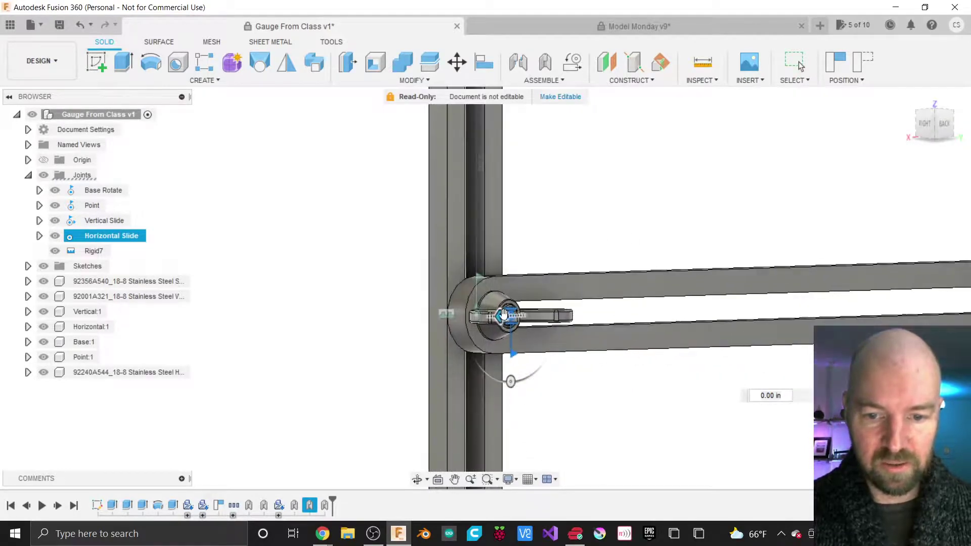
pyautogui.moveTo(446, 322); pyautogui.dragTo(754, 307)
pyautogui.scroll(-8, 340, 265)
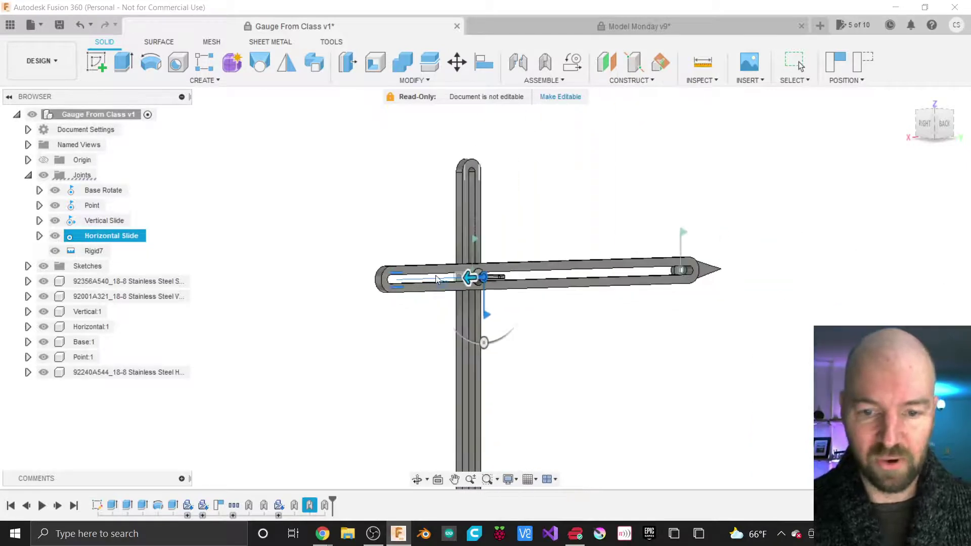
pyautogui.moveTo(470, 278); pyautogui.dragTo(509, 275)
pyautogui.scroll(5, 469, 278)
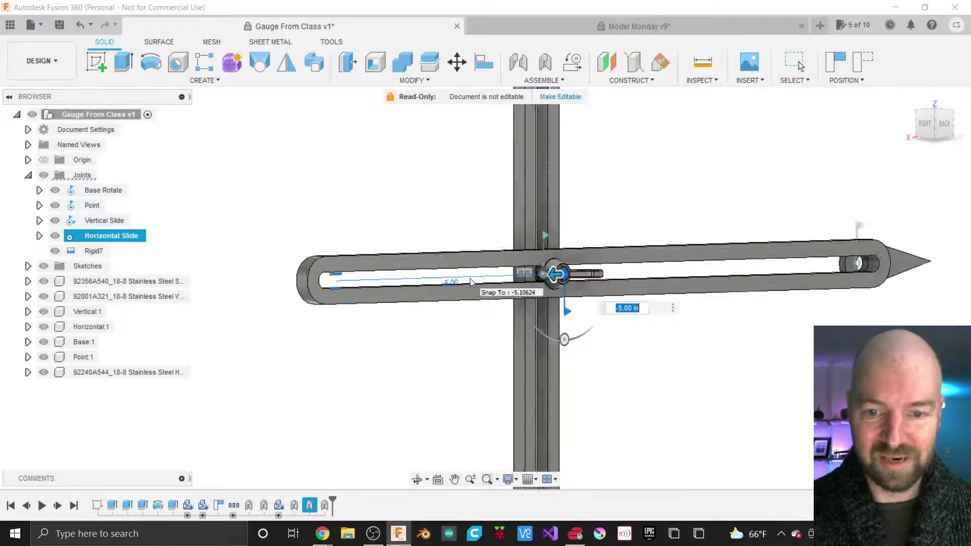
# Step: Try rotating the Horizontal Slide joint by 15.0 deg
pyautogui.moveTo(575, 337)
pyautogui.mouseDown()
pyautogui.moveTo(568, 310)
pyautogui.moveTo(589, 326)
pyautogui.moveTo(560, 327)
pyautogui.moveTo(581, 337)
pyautogui.mouseUp()
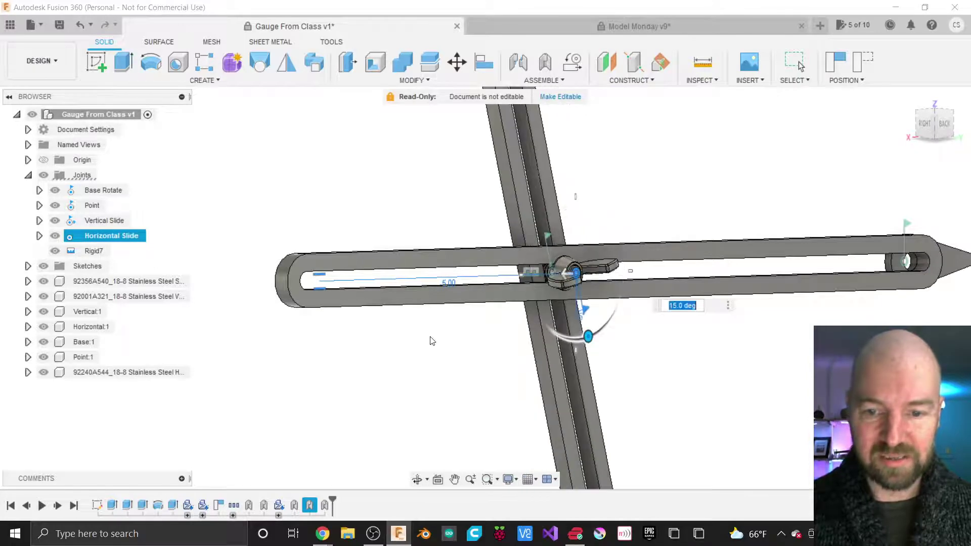
pyautogui.scroll(-4, 414, 325)
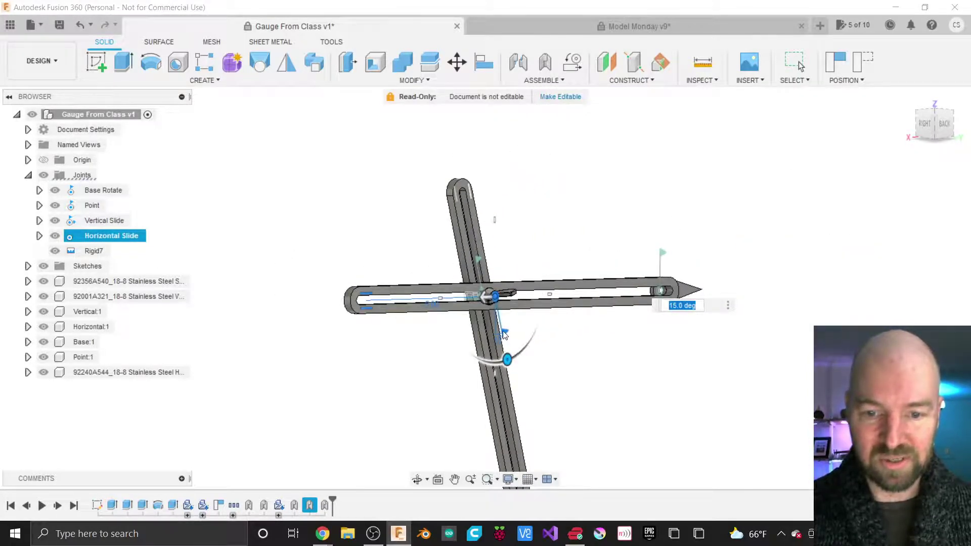
pyautogui.press('Escape')
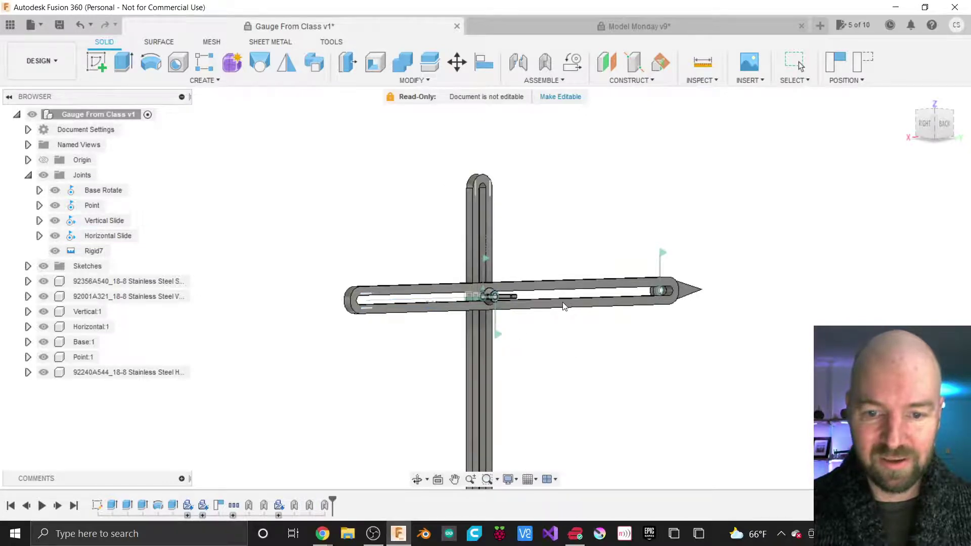
# Step: Rotate the horizontal arm 25.0 deg against the vertical arm using the Vertical Slide joint
pyautogui.click(493, 299)
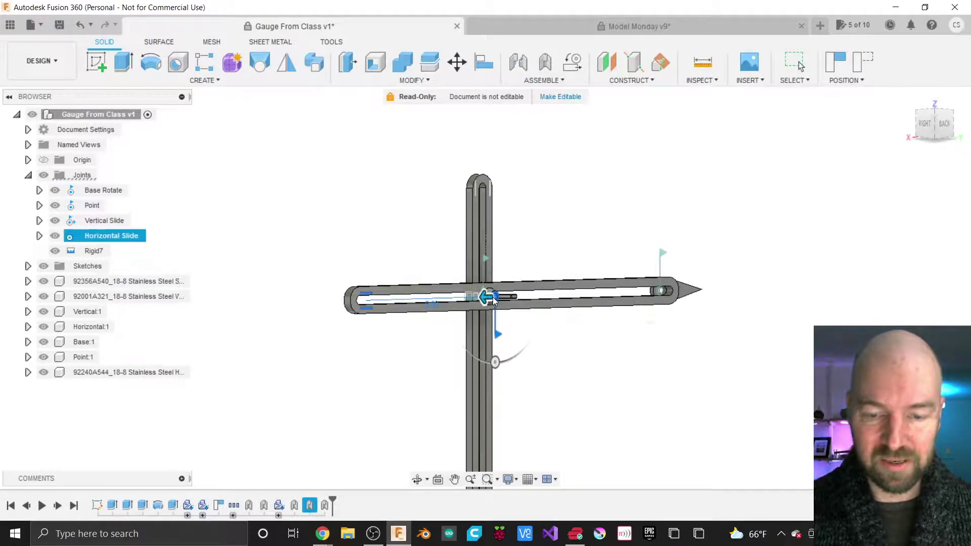
pyautogui.scroll(3, 493, 298)
pyautogui.click(478, 260)
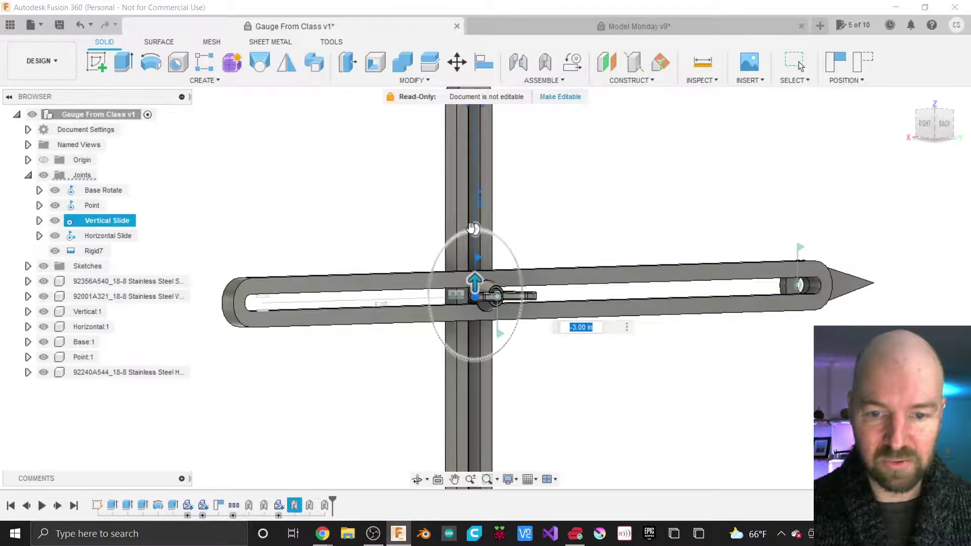
pyautogui.moveTo(474, 231); pyautogui.dragTo(496, 225)
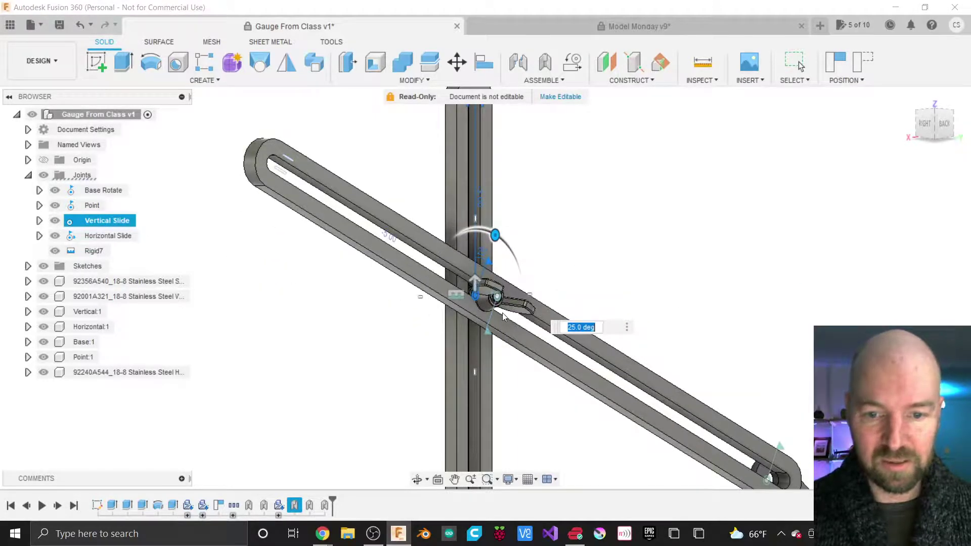
pyautogui.scroll(2, 504, 306)
pyautogui.press('Return')
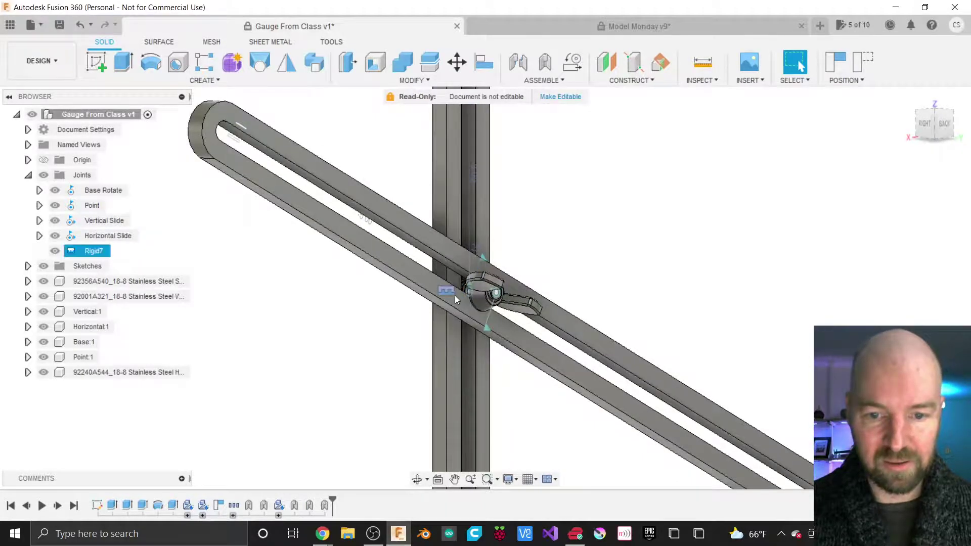
# Step: Raise the tilted horizontal arm along the vertical arm's slot using the Vertical Slide joint
pyautogui.scroll(-3, 476, 345)
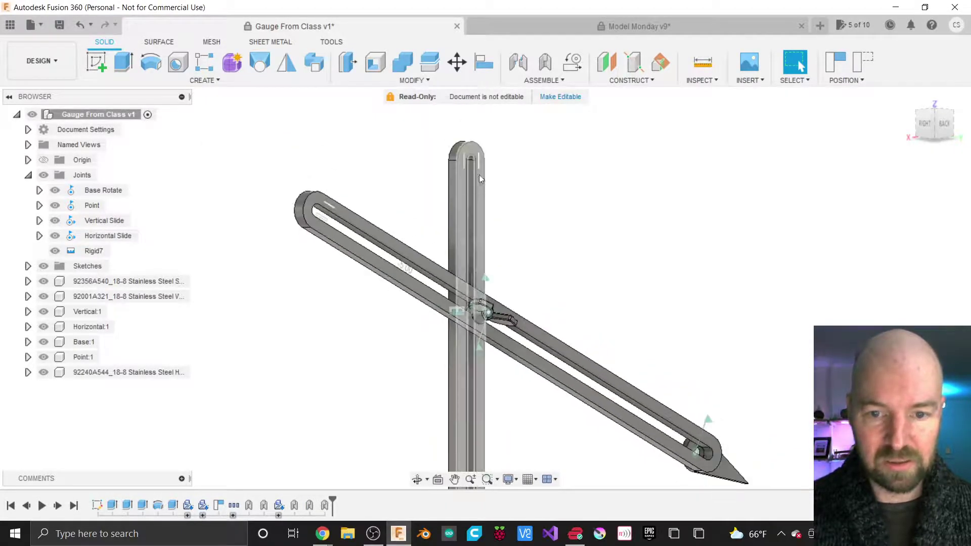
pyautogui.doubleClick(480, 169)
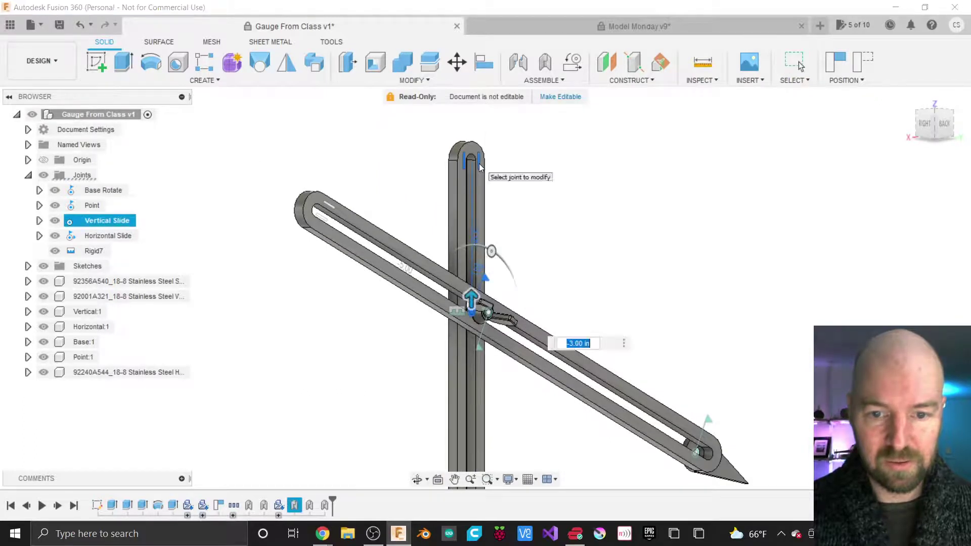
pyautogui.moveTo(474, 297); pyautogui.dragTo(458, 258)
pyautogui.click(666, 372)
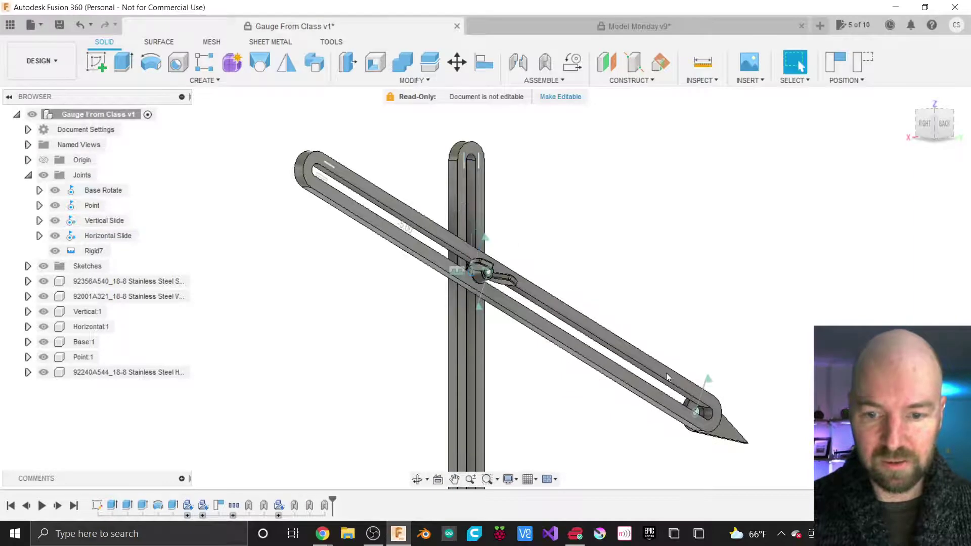
# Step: Rotate the pointer at the end of the horizontal arm by 15 deg using the Point joint
pyautogui.doubleClick(711, 384)
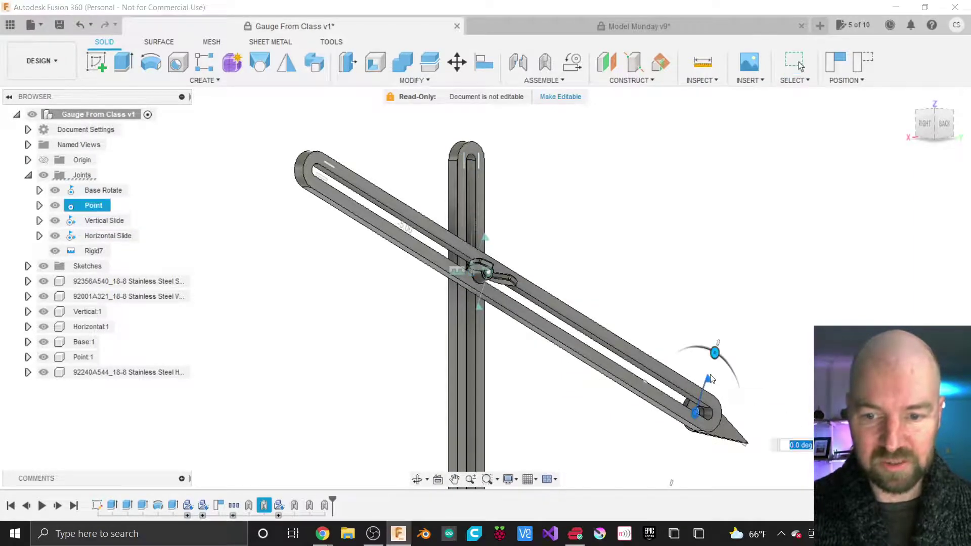
pyautogui.moveTo(716, 352)
pyautogui.mouseDown()
pyautogui.moveTo(697, 347)
pyautogui.moveTo(728, 349)
pyautogui.moveTo(711, 338)
pyautogui.moveTo(733, 353)
pyautogui.mouseUp()
pyautogui.click(685, 302)
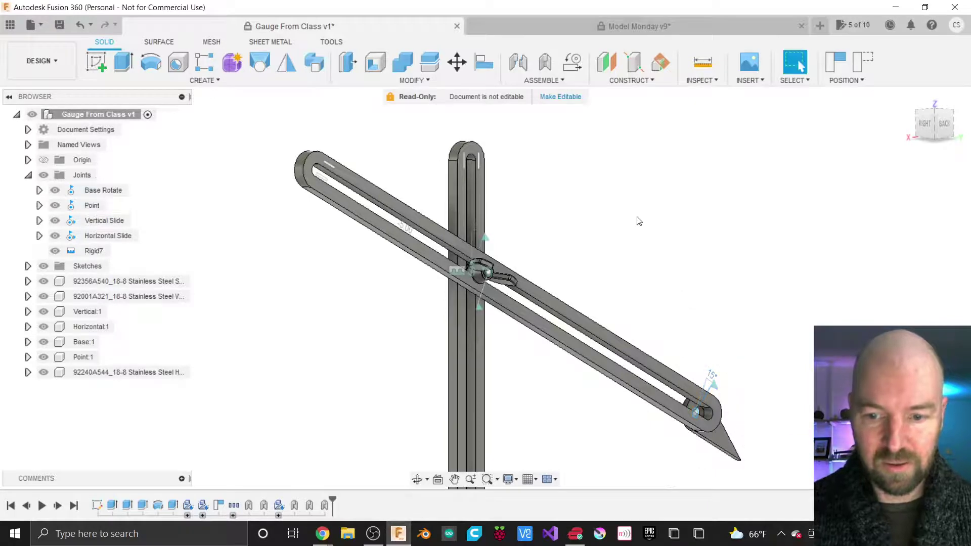
# Step: Tilt the vertical arm 20.0 deg on the base using the Base Rotate joint
pyautogui.scroll(-4, 639, 221)
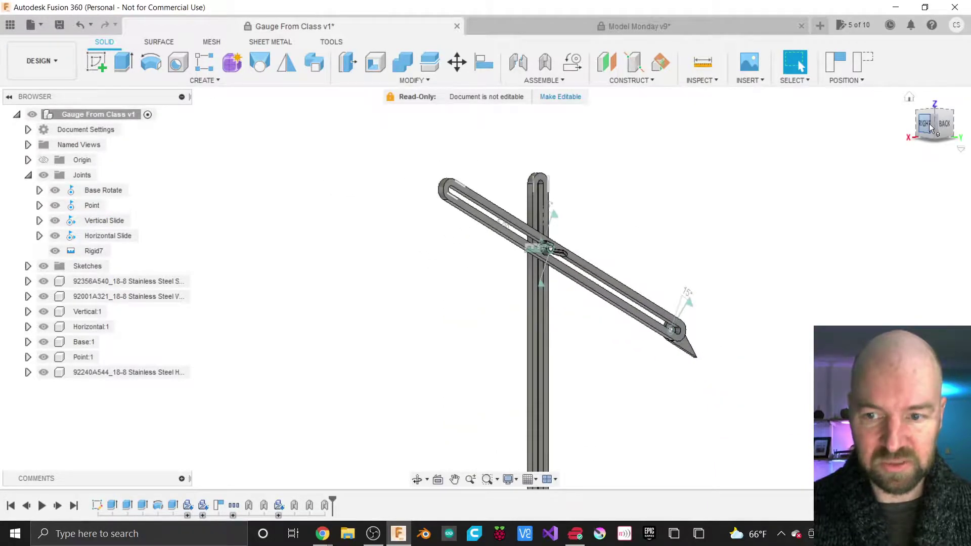
pyautogui.moveTo(930, 128); pyautogui.dragTo(895, 136)
pyautogui.scroll(-3, 685, 214)
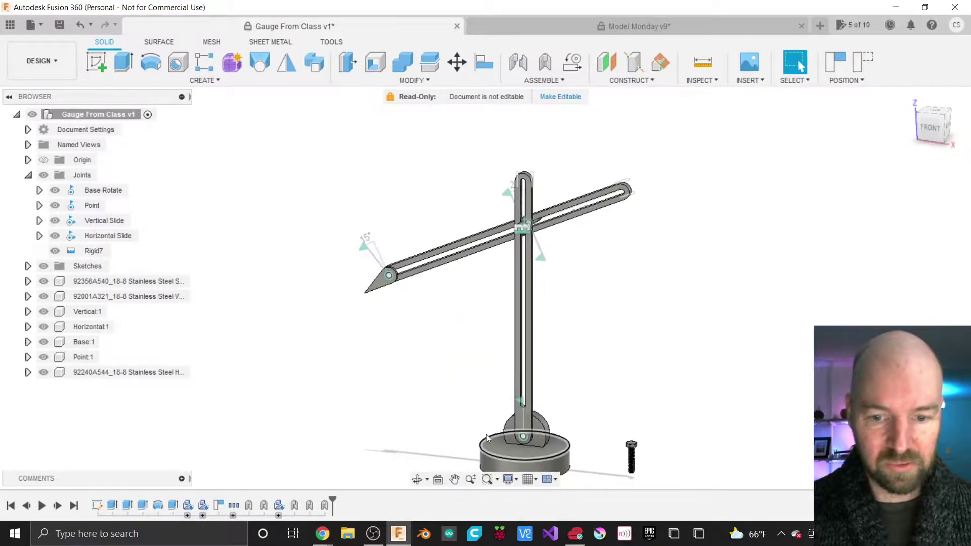
pyautogui.scroll(3, 487, 434)
pyautogui.click(537, 398)
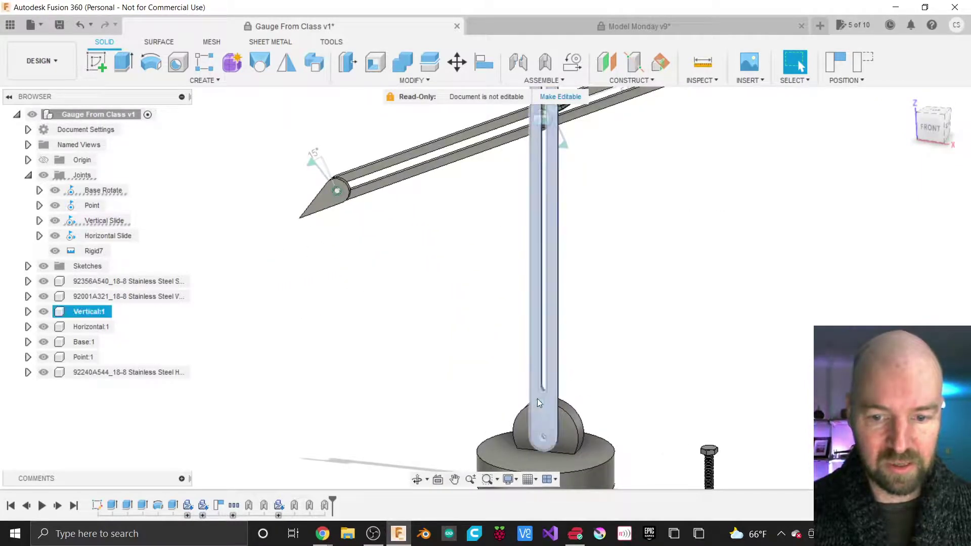
pyautogui.click(537, 399)
pyautogui.moveTo(542, 381); pyautogui.dragTo(538, 372)
pyautogui.scroll(-3, 575, 368)
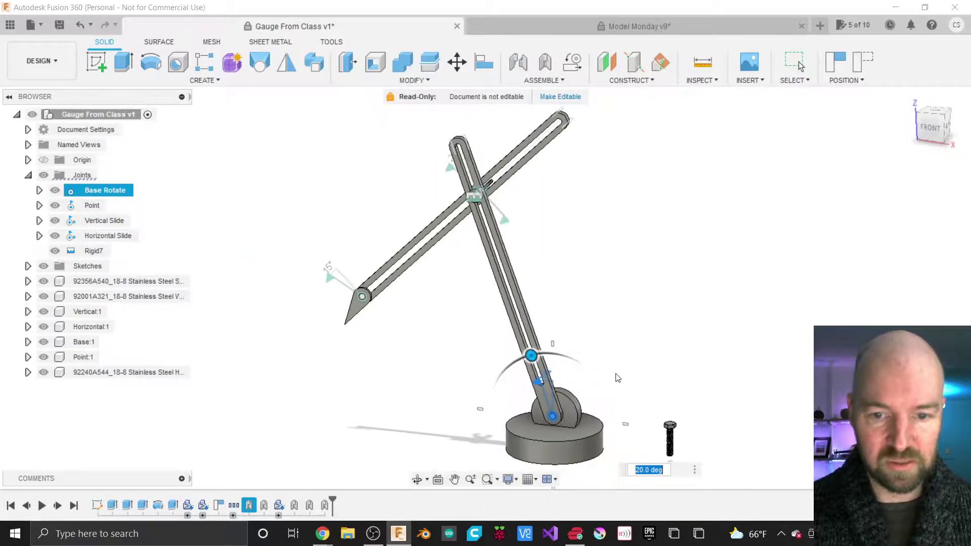
pyautogui.scroll(-2, 716, 385)
pyautogui.scroll(3, 515, 331)
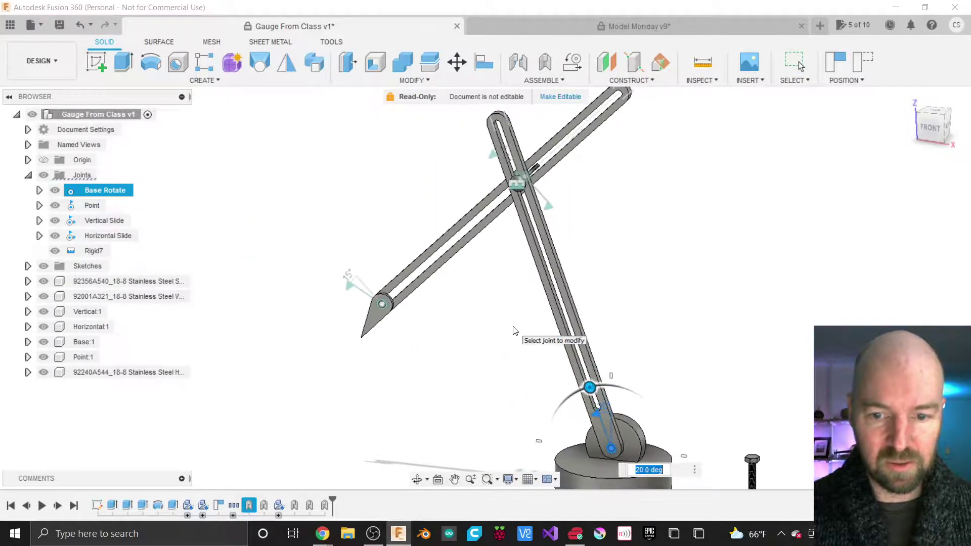
pyautogui.press('Escape')
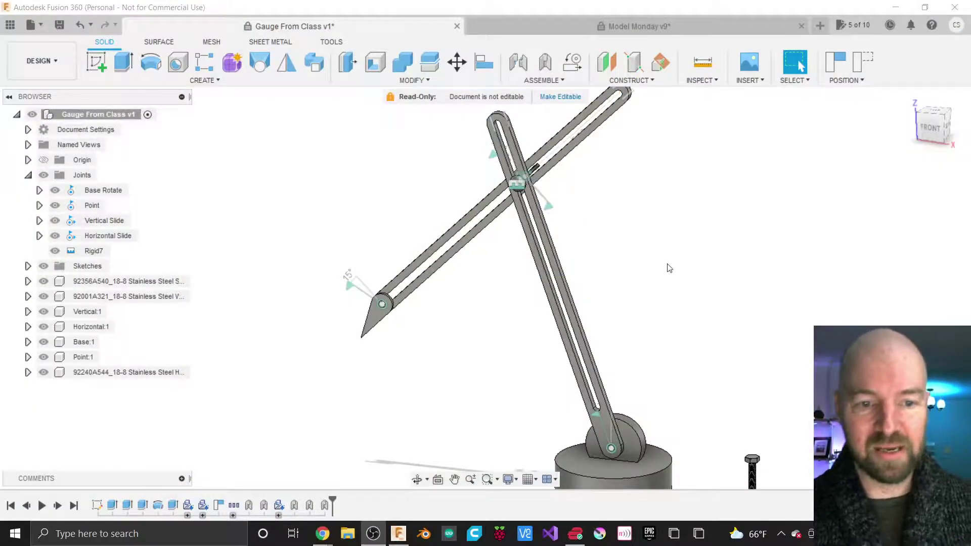
# Step: Inspect the Horizontal Slide joint's motion settings and close its definition without changing anything
pyautogui.scroll(-2, 670, 268)
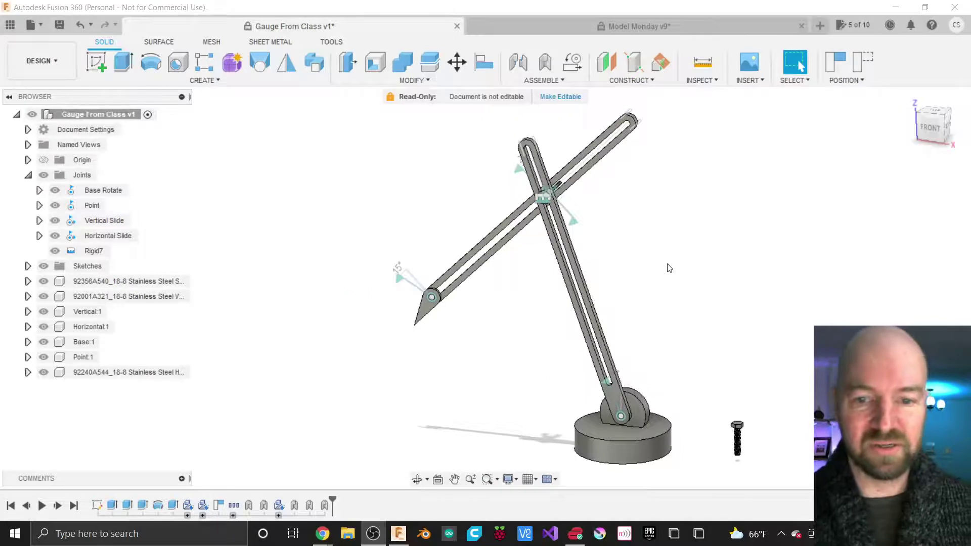
pyautogui.rightClick(106, 240)
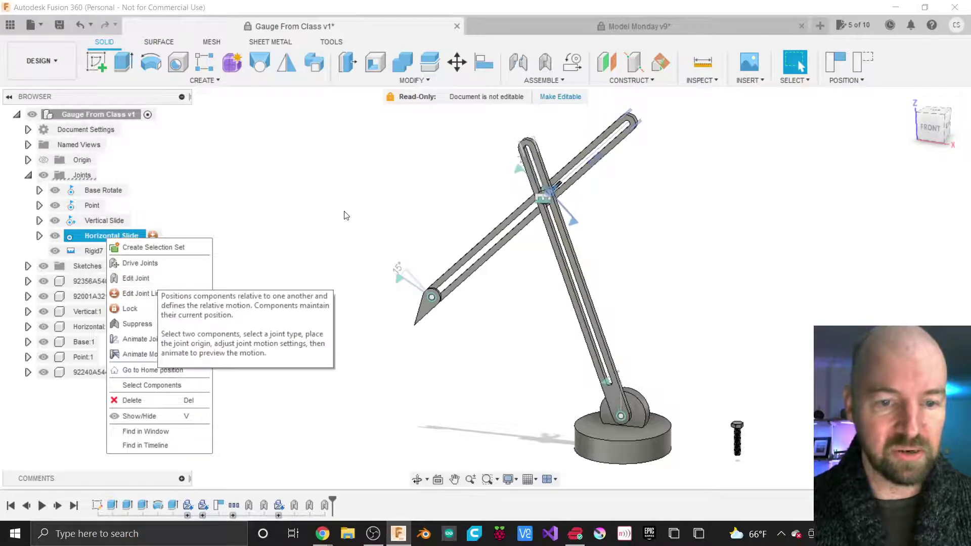
pyautogui.click(296, 229)
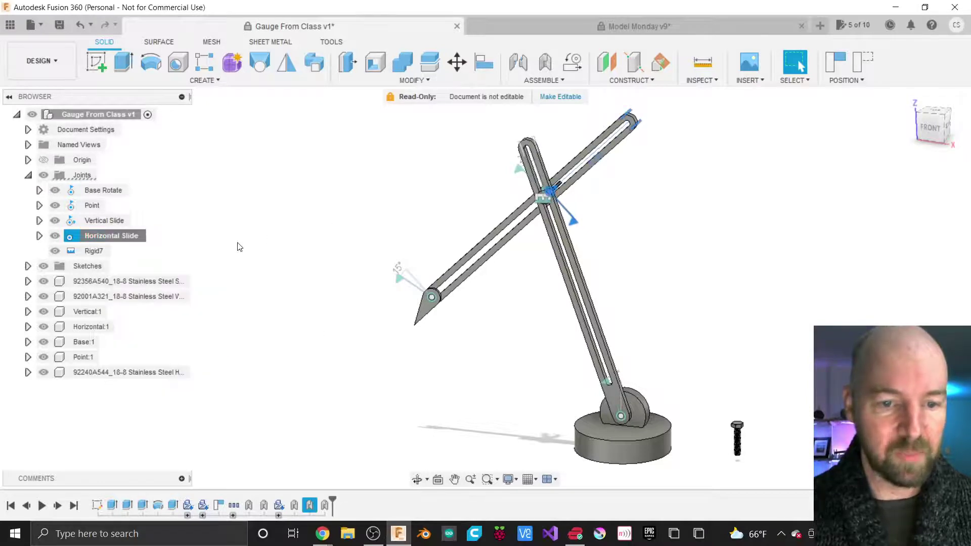
pyautogui.rightClick(121, 240)
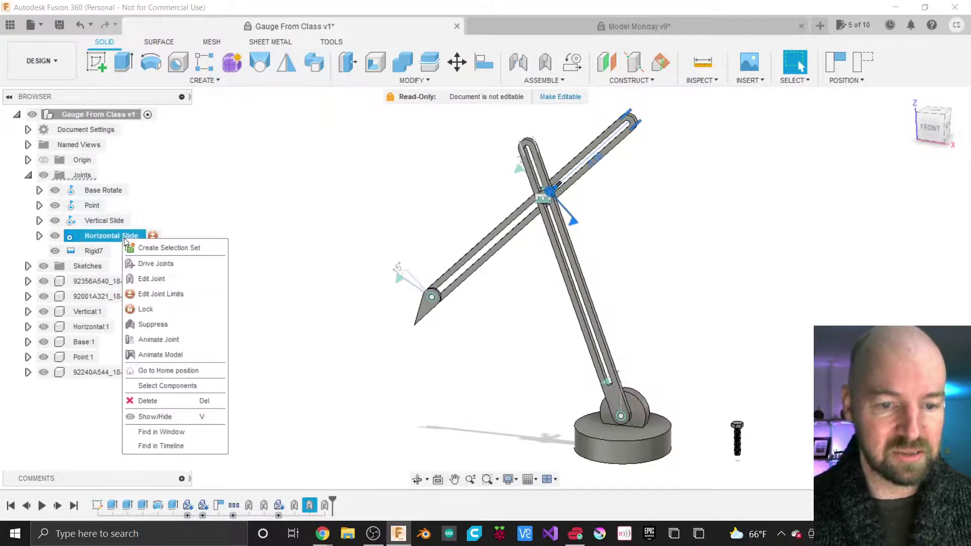
pyautogui.click(152, 280)
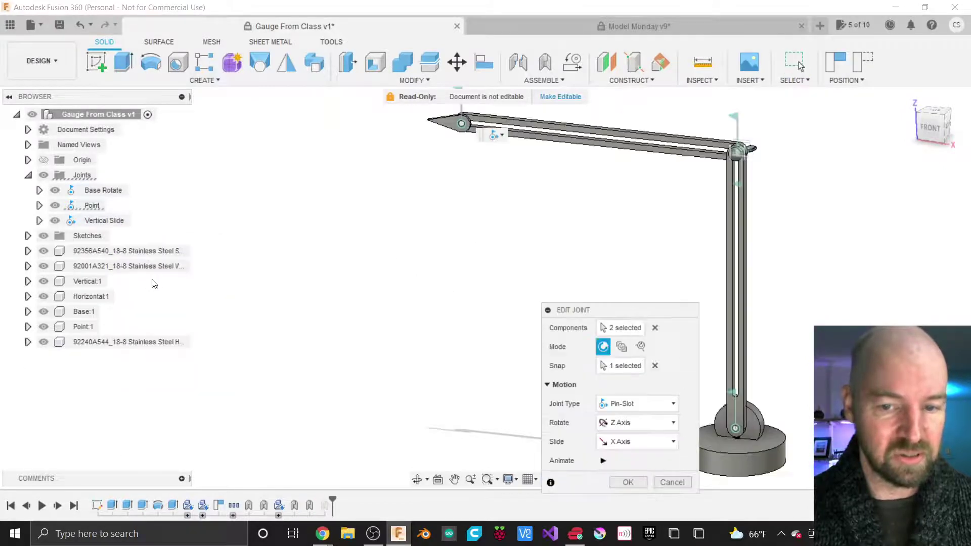
pyautogui.moveTo(605, 310); pyautogui.dragTo(435, 220)
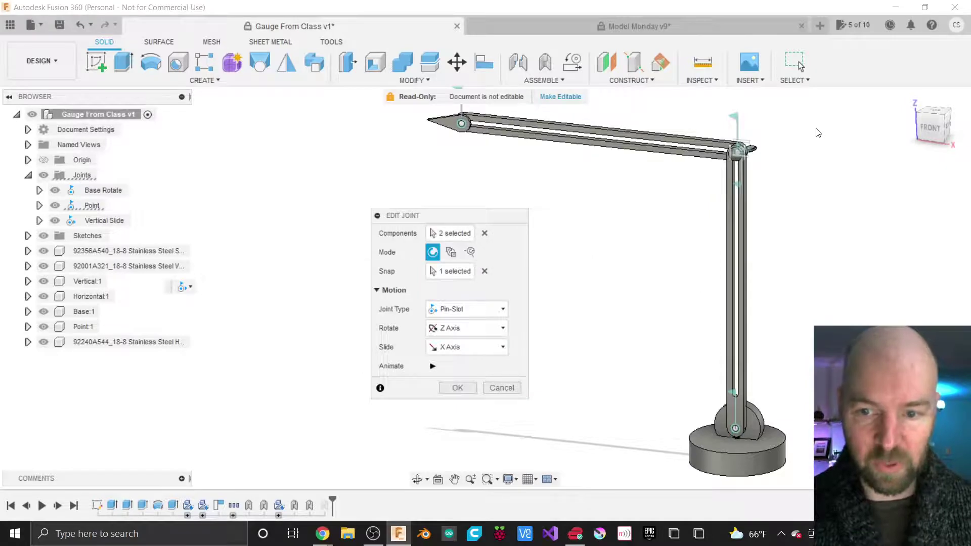
pyautogui.scroll(5, 762, 140)
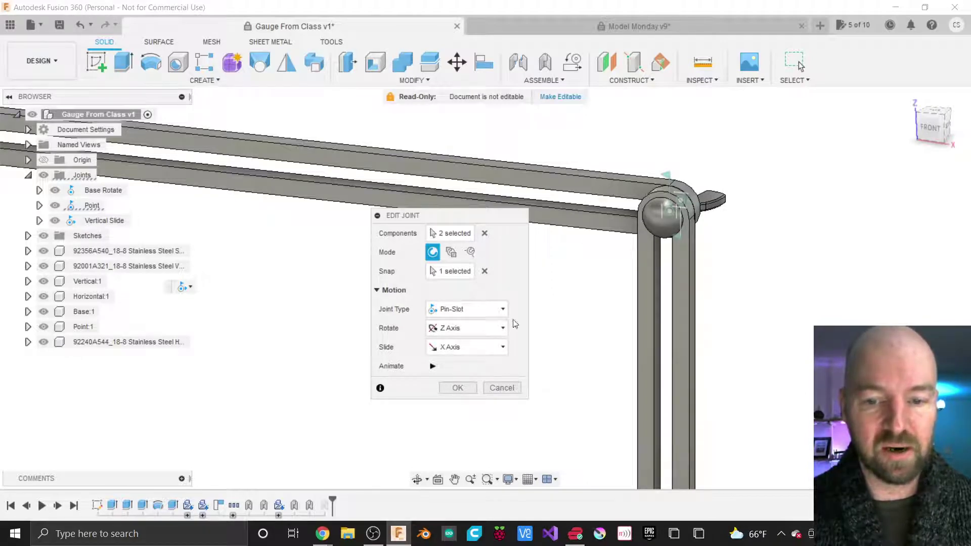
pyautogui.click(502, 388)
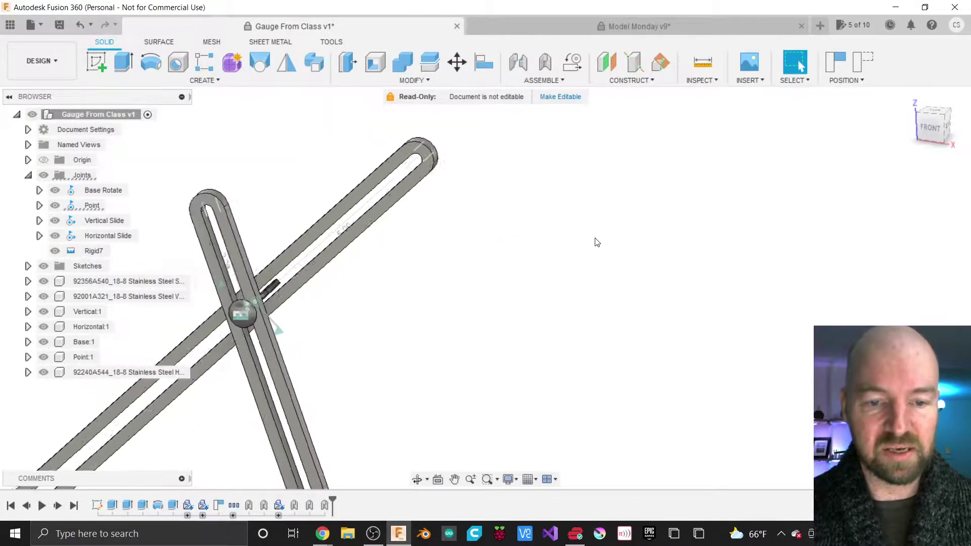
# Step: Slide the horizontal arm to -4.00 in along its slot using the Horizontal Slide joint
pyautogui.scroll(-5, 593, 157)
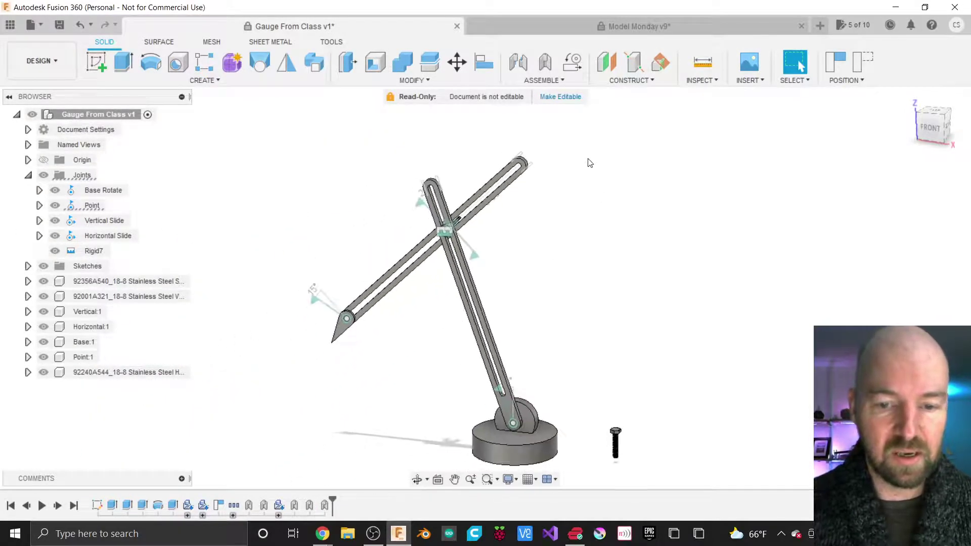
pyautogui.scroll(3, 401, 286)
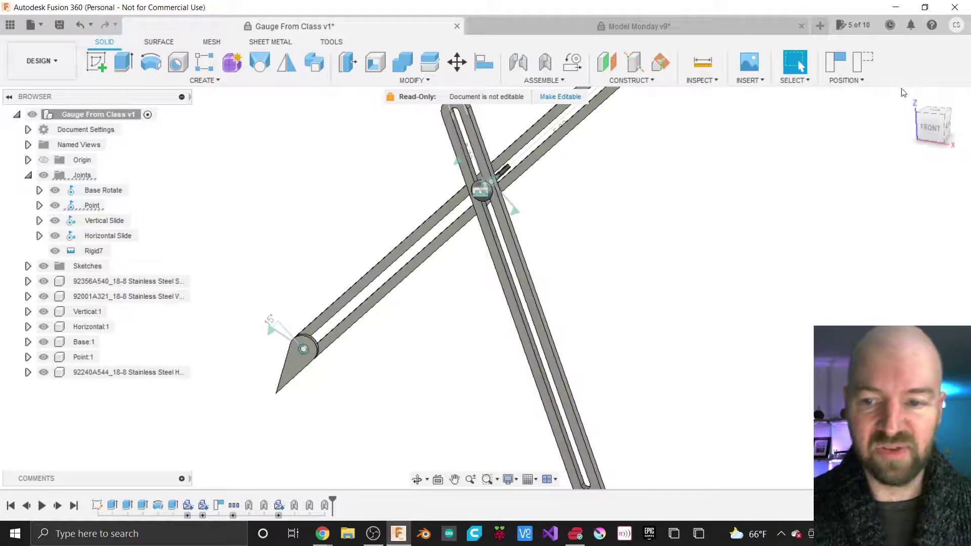
pyautogui.moveTo(931, 126)
pyautogui.mouseDown()
pyautogui.moveTo(824, 126)
pyautogui.moveTo(925, 120)
pyautogui.mouseUp()
pyautogui.scroll(3, 488, 336)
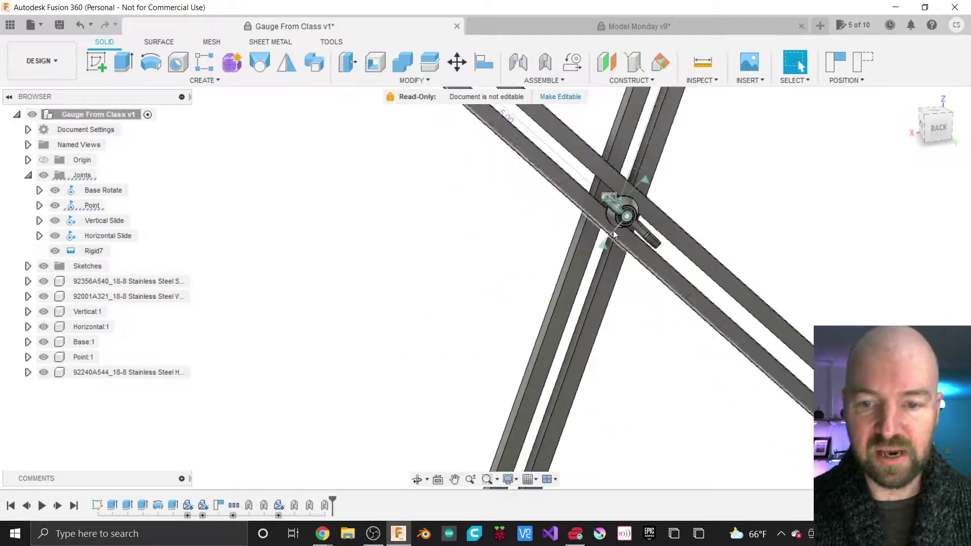
pyautogui.click(625, 221)
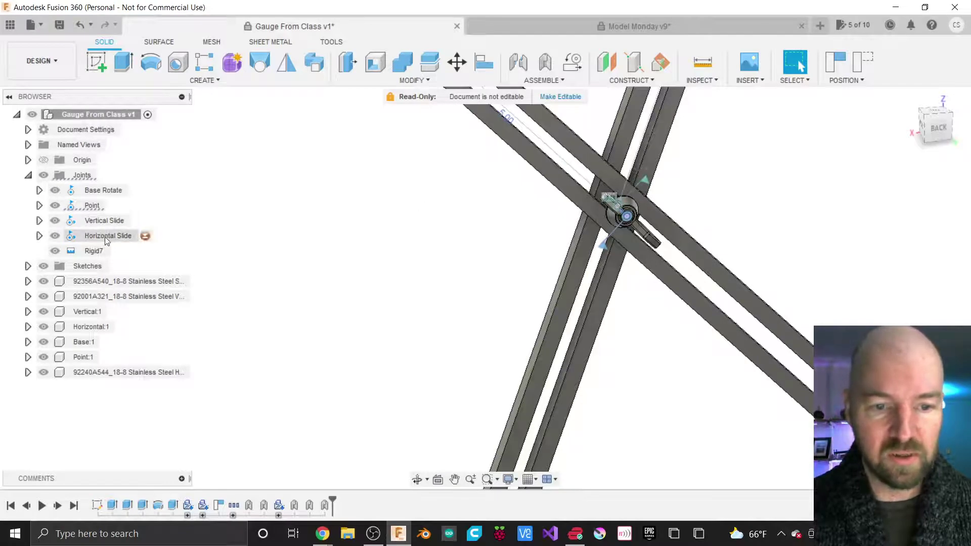
pyautogui.click(80, 238)
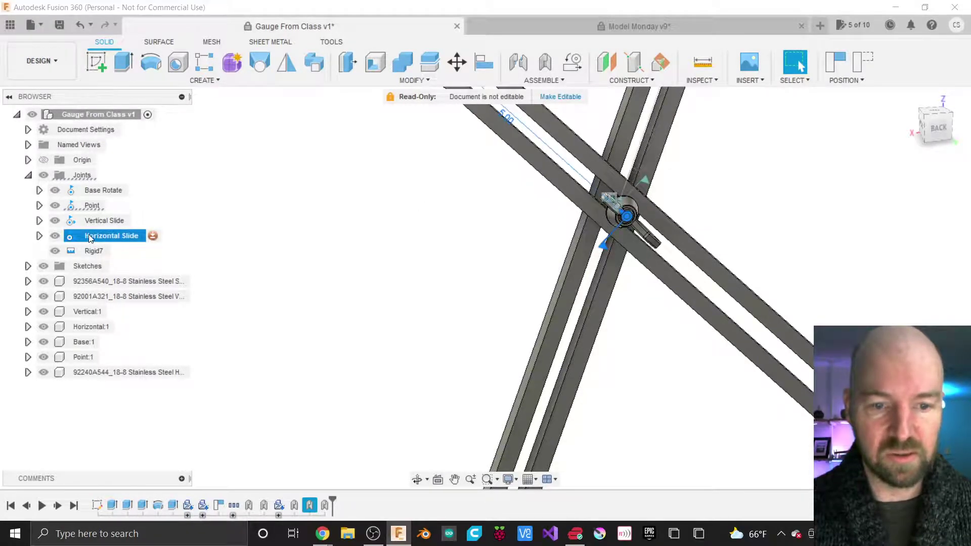
pyautogui.rightClick(90, 239)
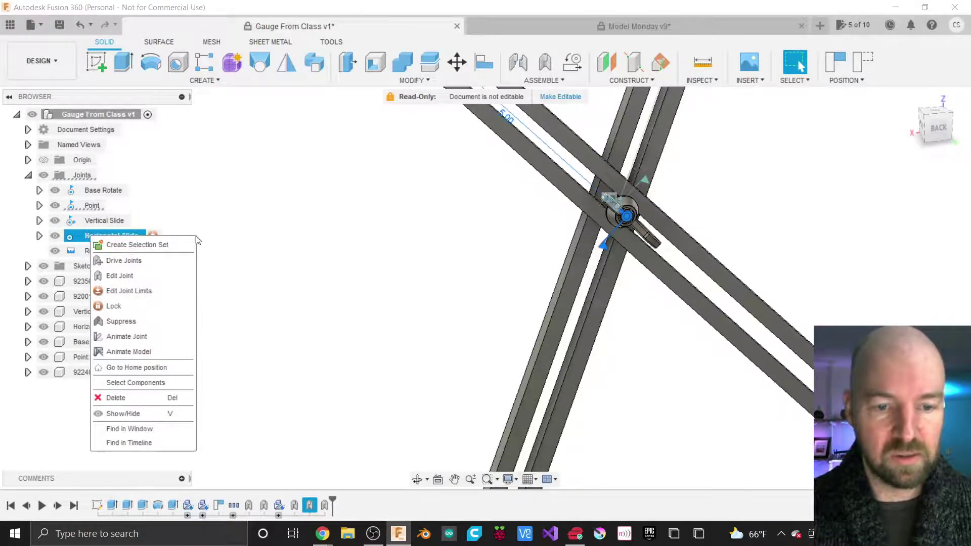
pyautogui.click(261, 245)
pyautogui.click(524, 262)
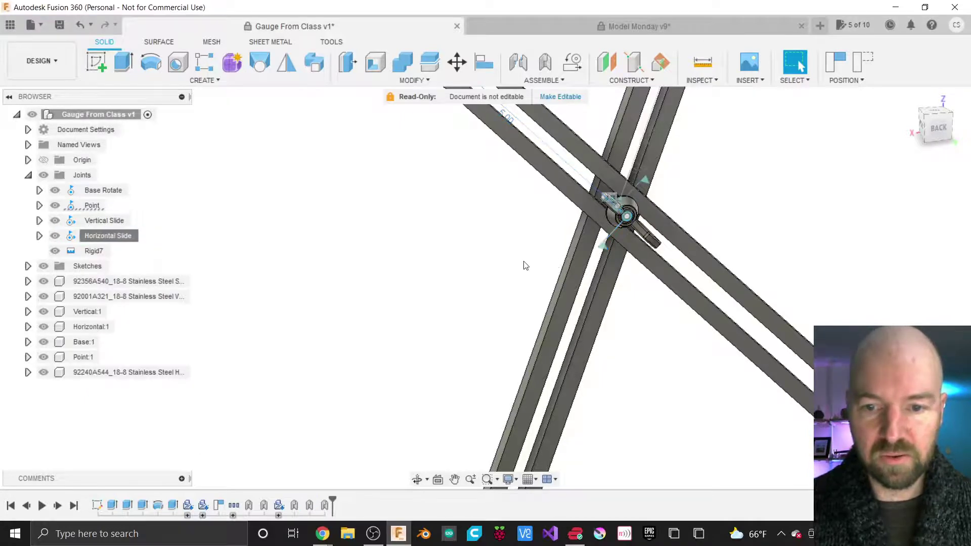
pyautogui.scroll(-4, 524, 265)
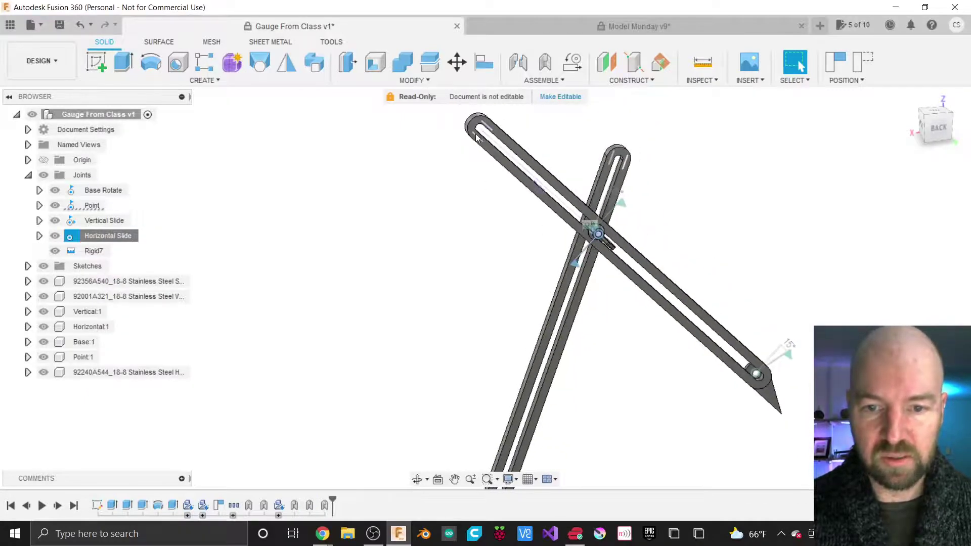
pyautogui.click(478, 139)
pyautogui.moveTo(585, 220); pyautogui.dragTo(598, 175)
pyautogui.scroll(-3, 609, 170)
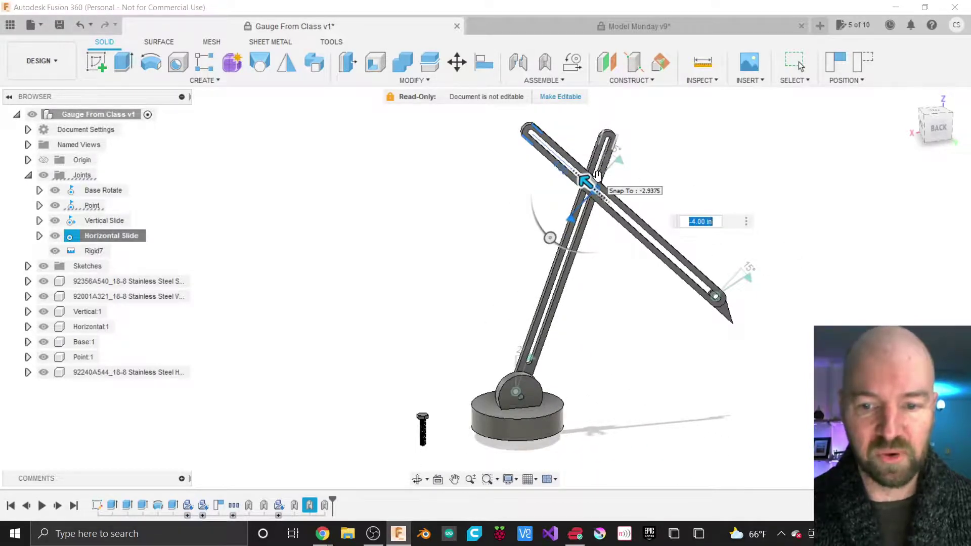
pyautogui.press('Return')
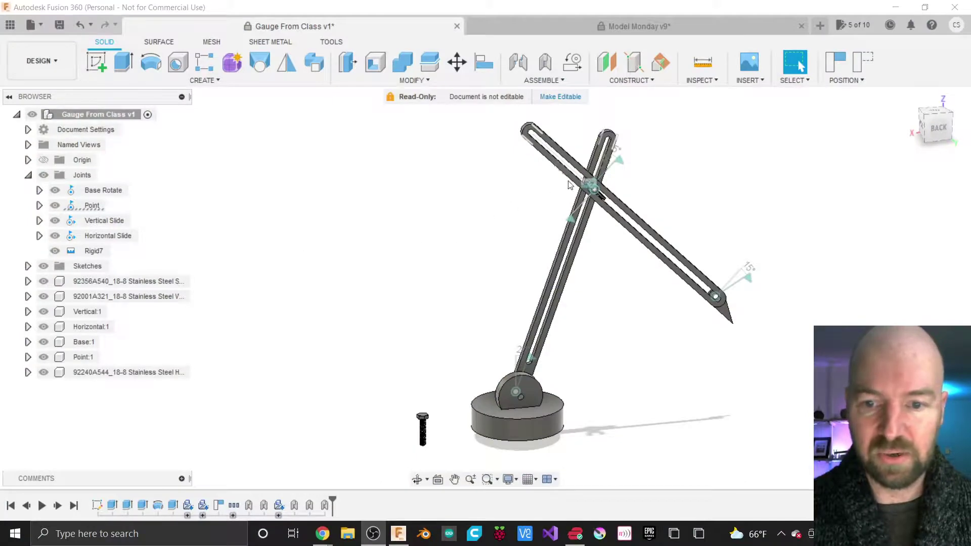
# Step: Open the Horizontal Slide joint for editing and animate its pin-slot motion
pyautogui.scroll(5, 581, 187)
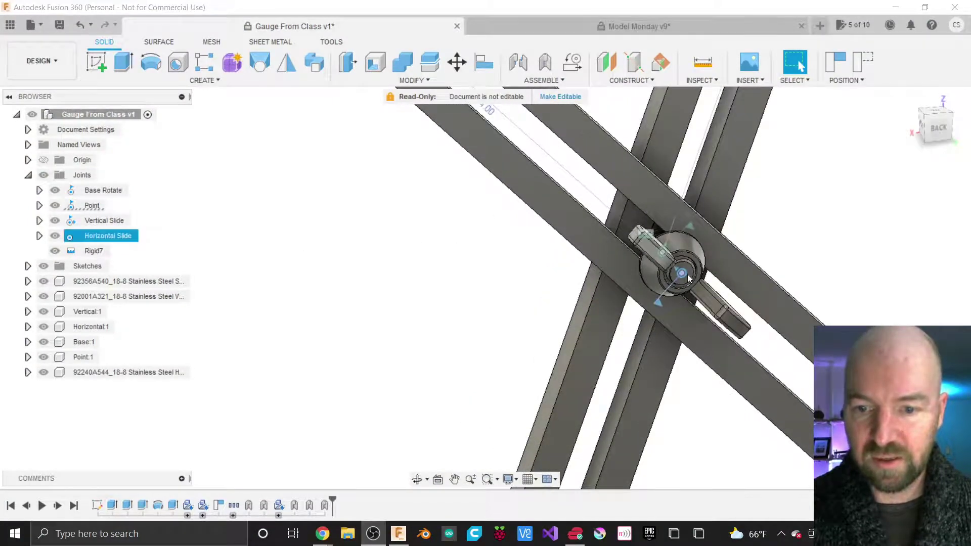
pyautogui.scroll(4, 687, 274)
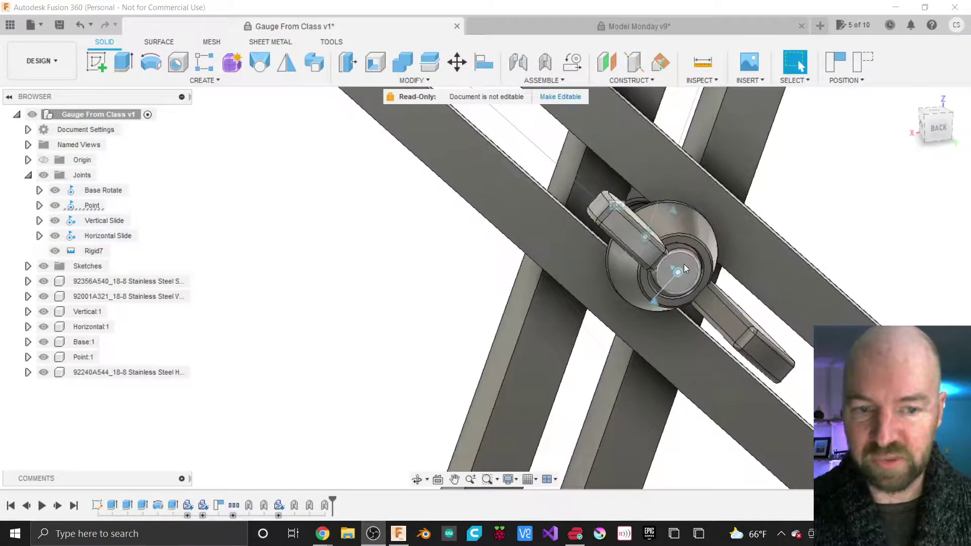
pyautogui.rightClick(103, 236)
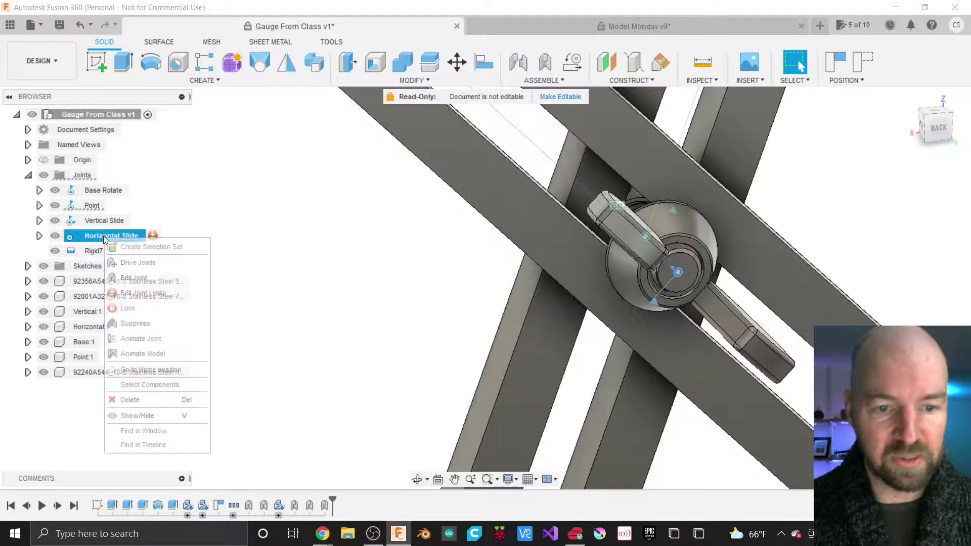
pyautogui.click(131, 279)
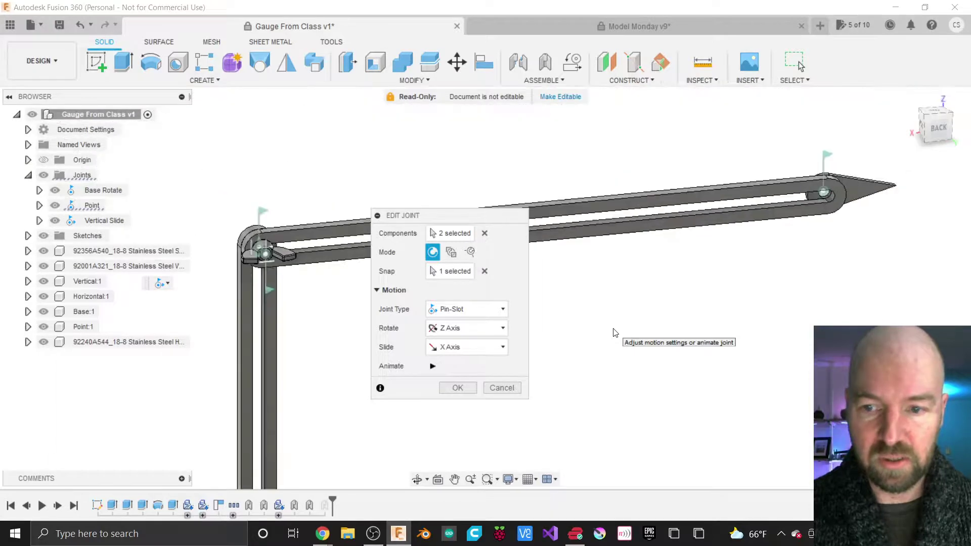
pyautogui.moveTo(465, 222); pyautogui.dragTo(343, 213)
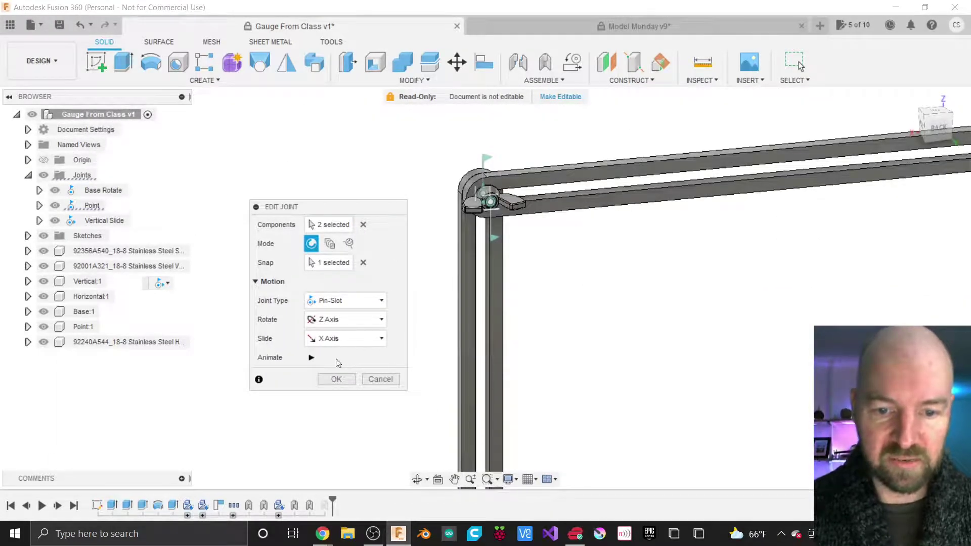
pyautogui.click(312, 358)
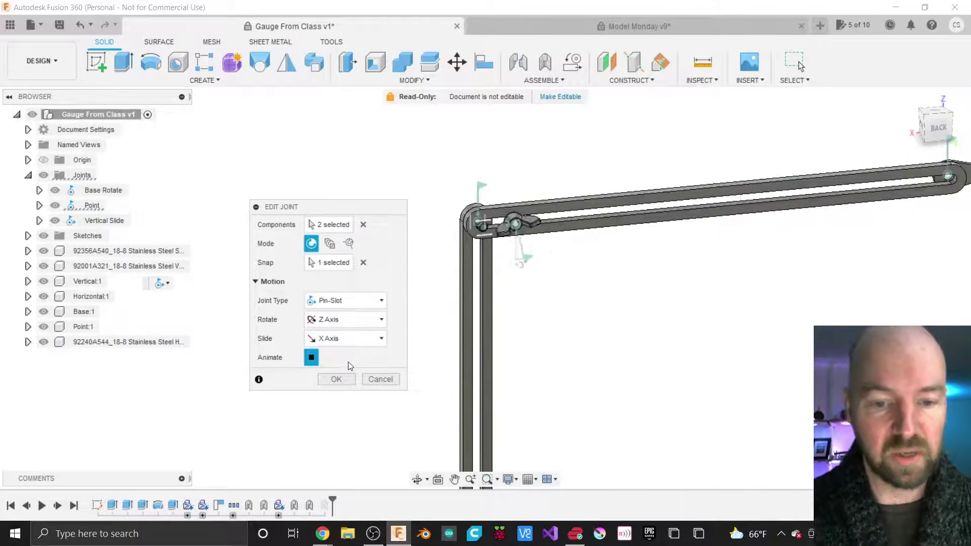
# Step: Try the Y Axis as the Horizontal Slide joint's slide direction and set it back to the X Axis
pyautogui.click(344, 321)
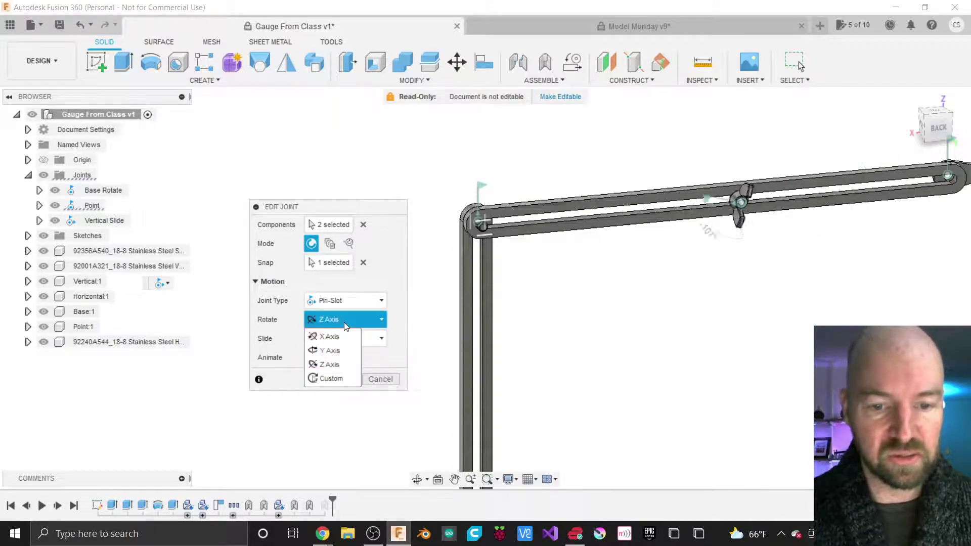
pyautogui.click(360, 320)
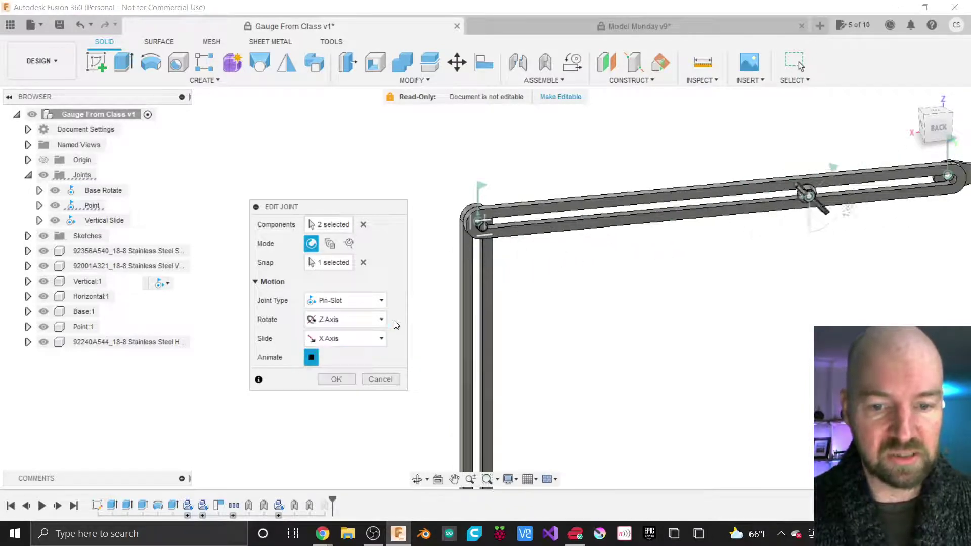
pyautogui.click(359, 323)
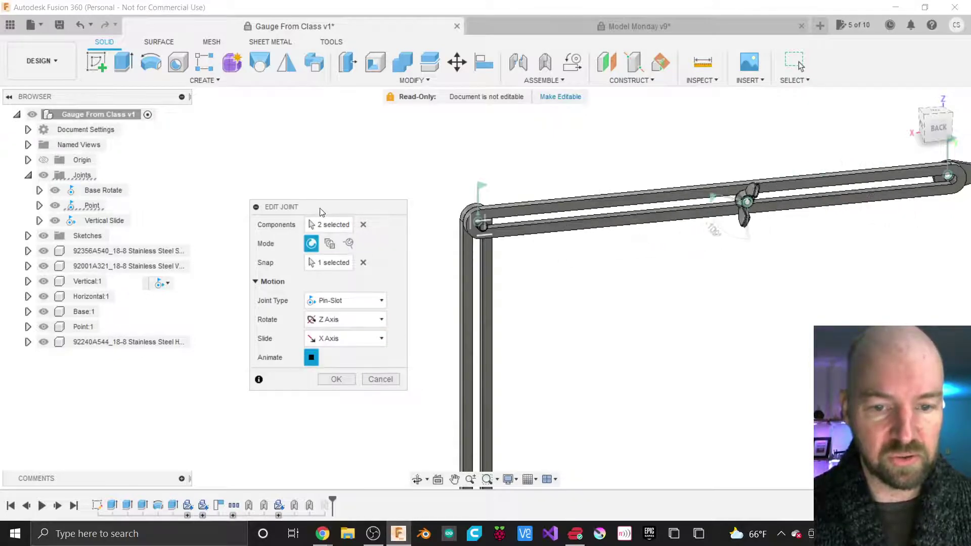
pyautogui.click(336, 340)
pyautogui.click(335, 367)
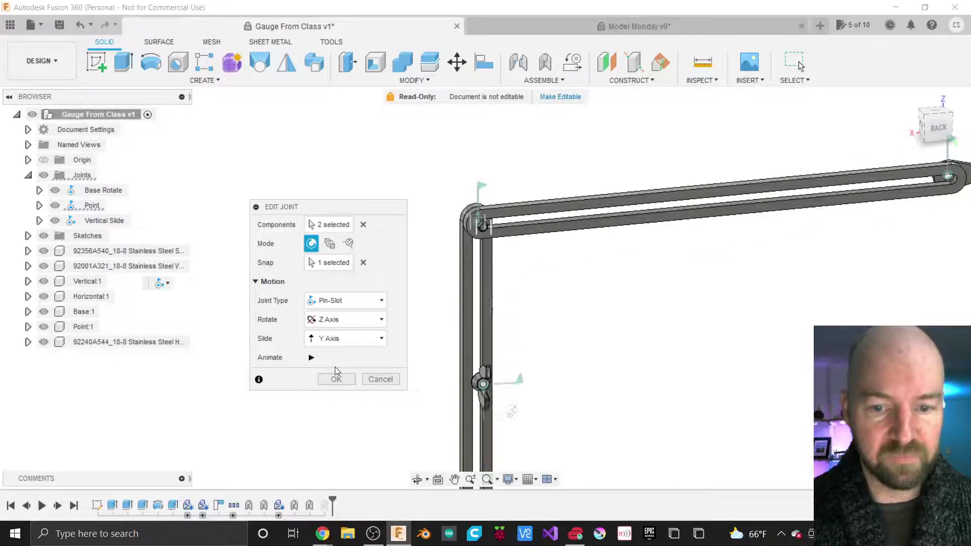
pyautogui.click(336, 339)
pyautogui.click(336, 353)
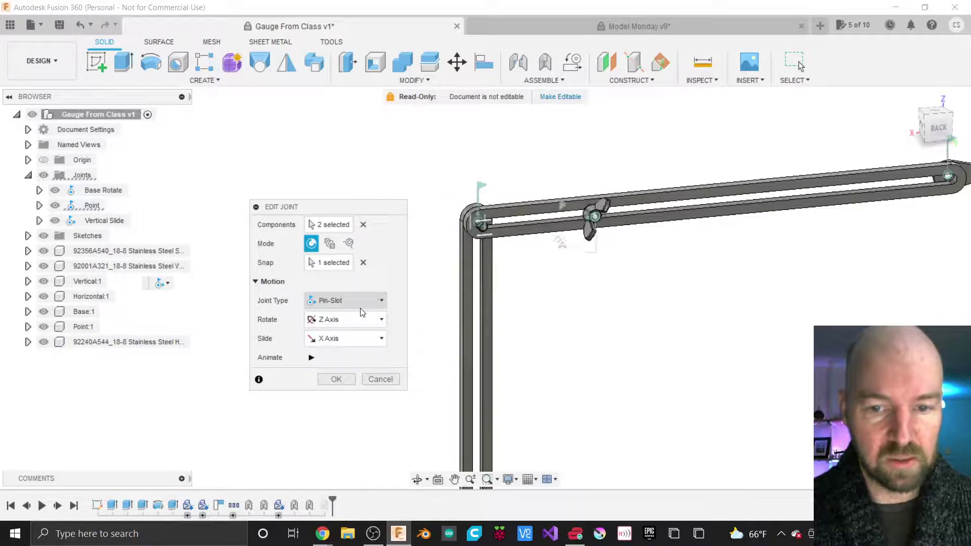
# Step: Cancel the Horizontal Slide joint edit and capture the assembly's current position
pyautogui.click(381, 379)
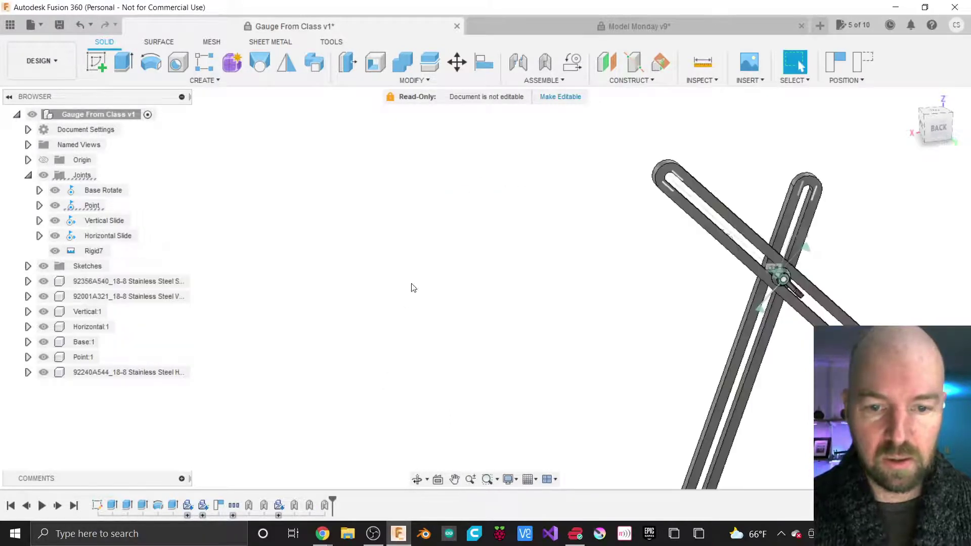
pyautogui.scroll(-5, 397, 204)
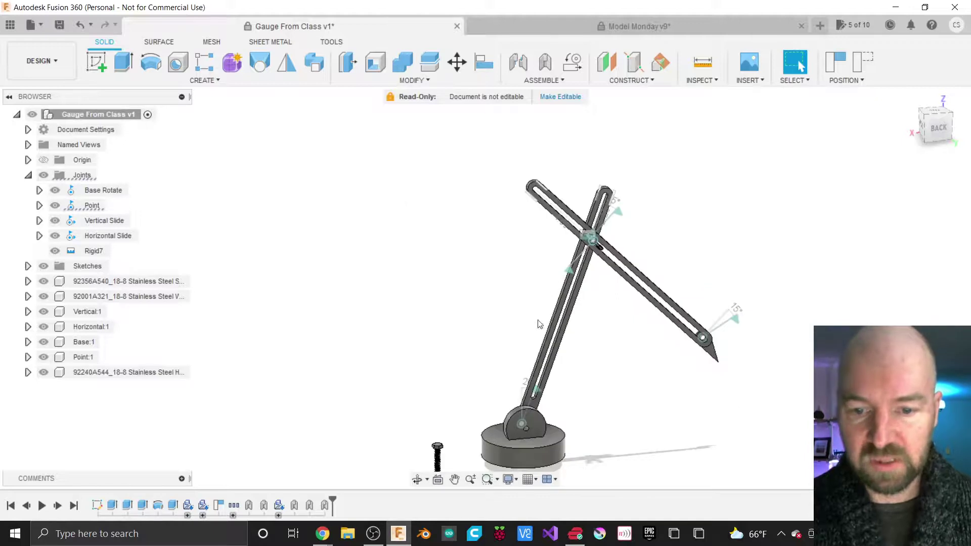
pyautogui.scroll(2, 581, 427)
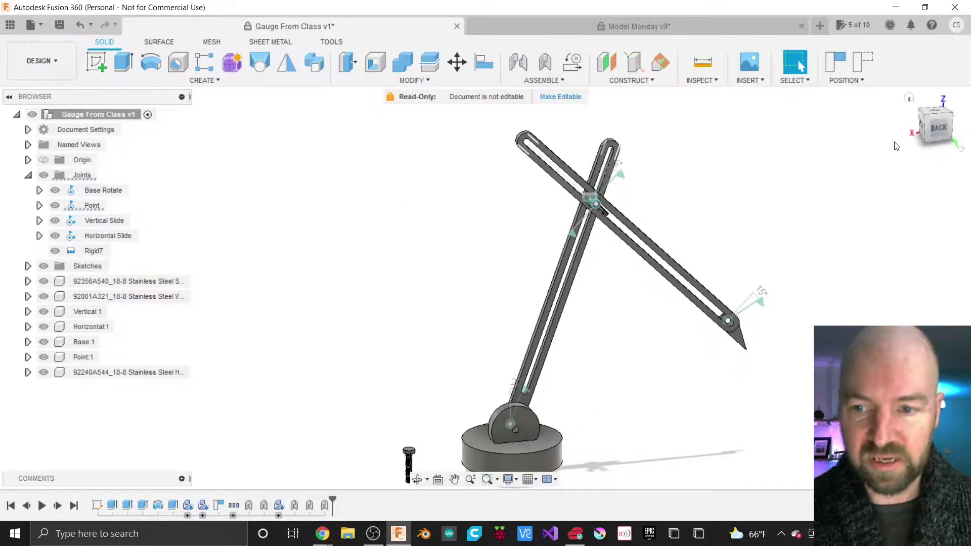
pyautogui.click(831, 64)
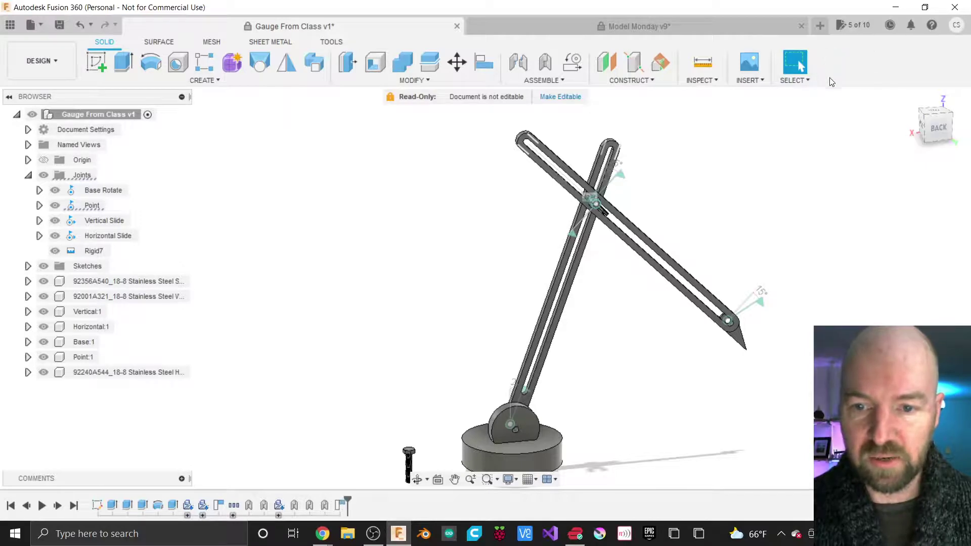
# Step: Turn the assembly to the Front view and show the Arms sketch
pyautogui.click(939, 131)
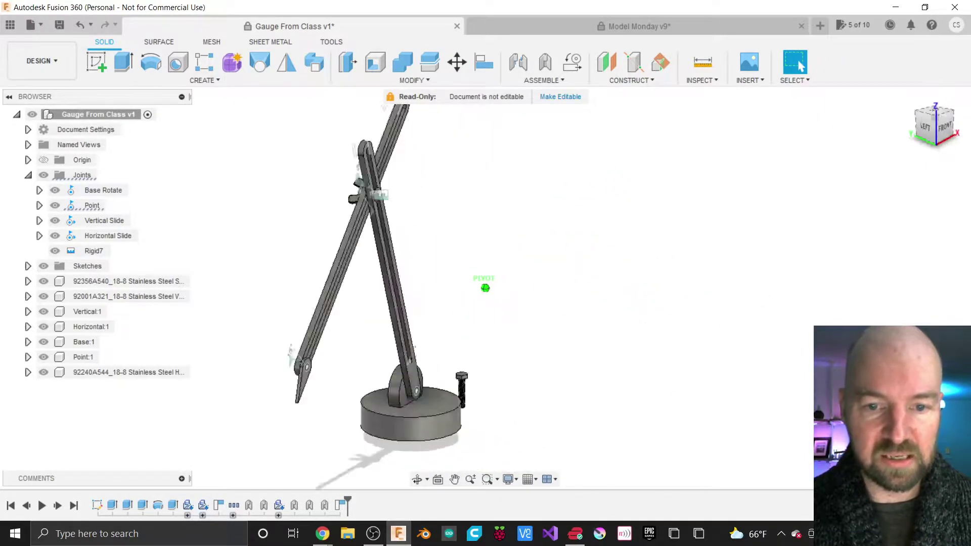
pyautogui.scroll(-2, 738, 253)
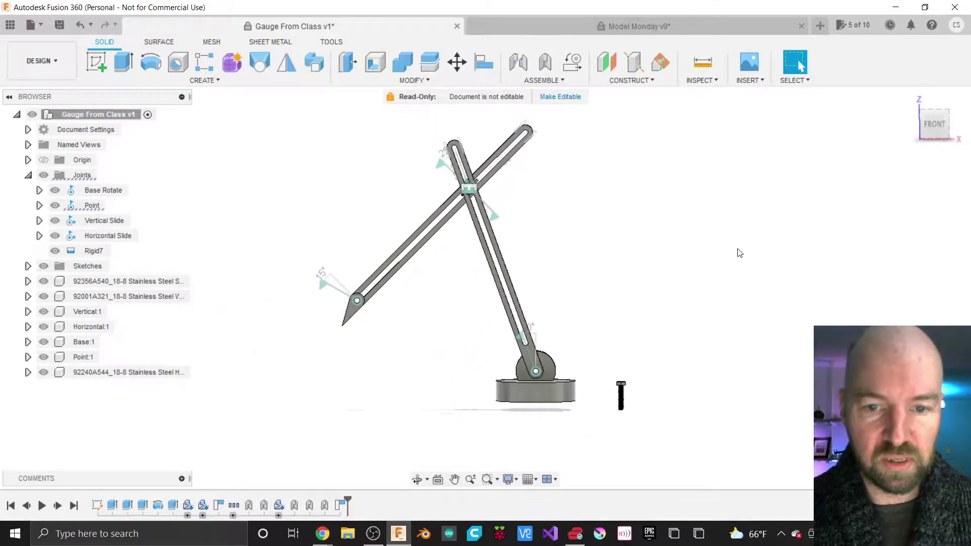
pyautogui.scroll(2, 369, 241)
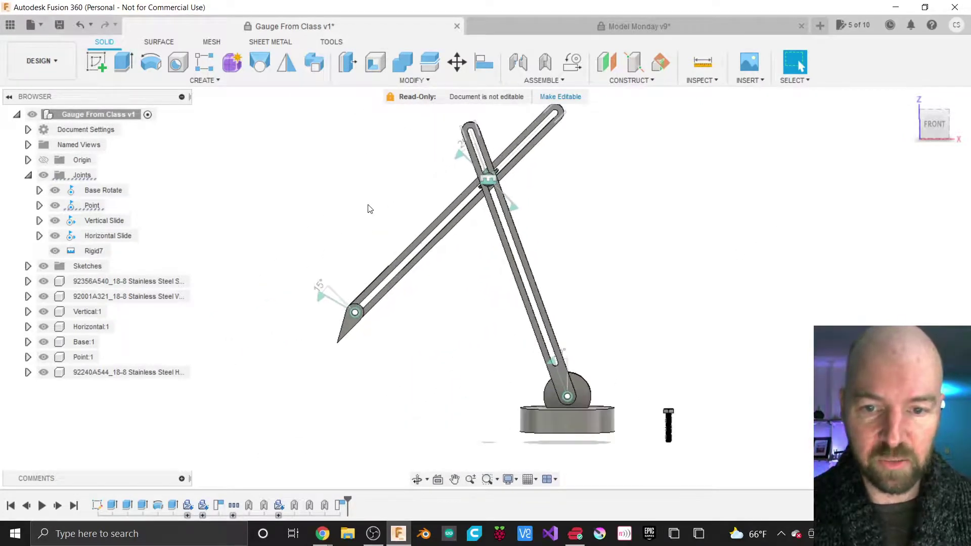
pyautogui.scroll(1, 369, 208)
pyautogui.scroll(-1, 457, 326)
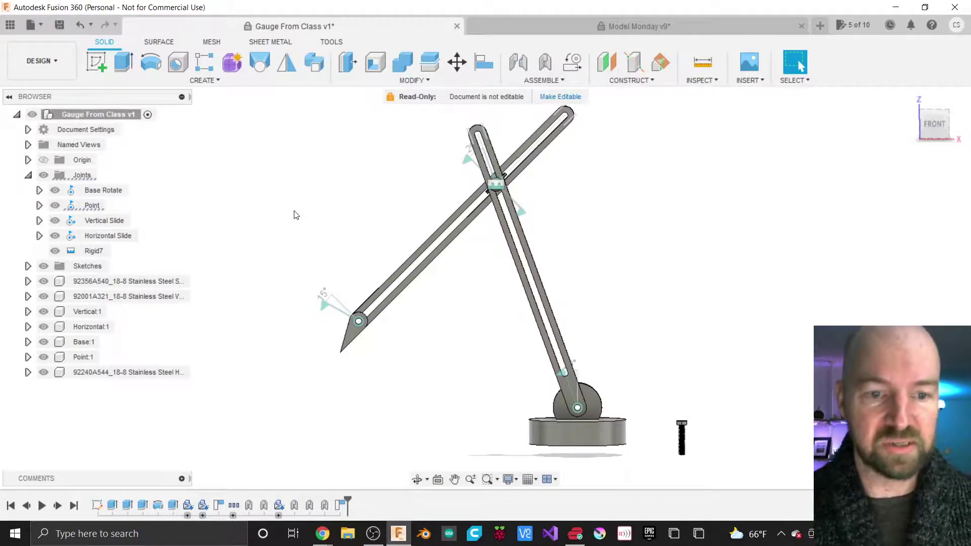
pyautogui.click(28, 266)
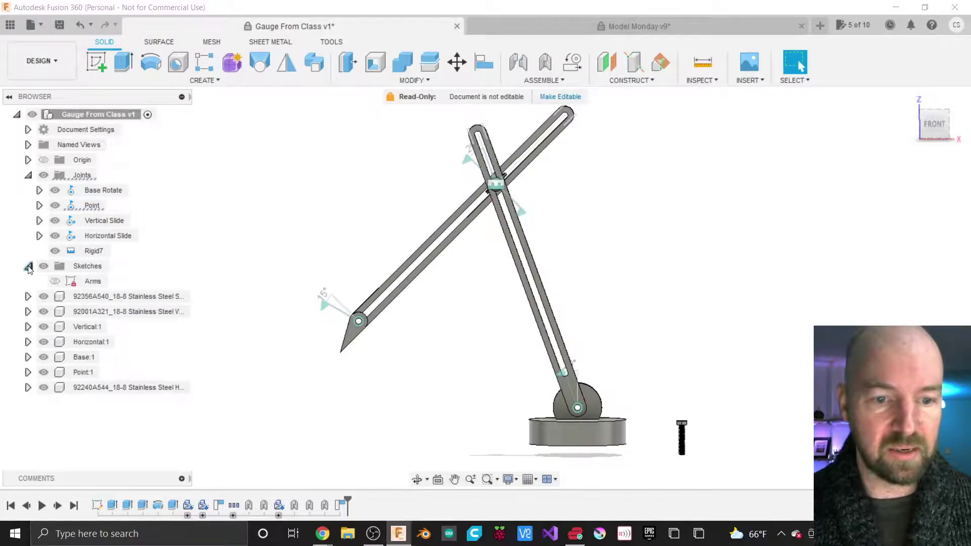
pyautogui.click(55, 282)
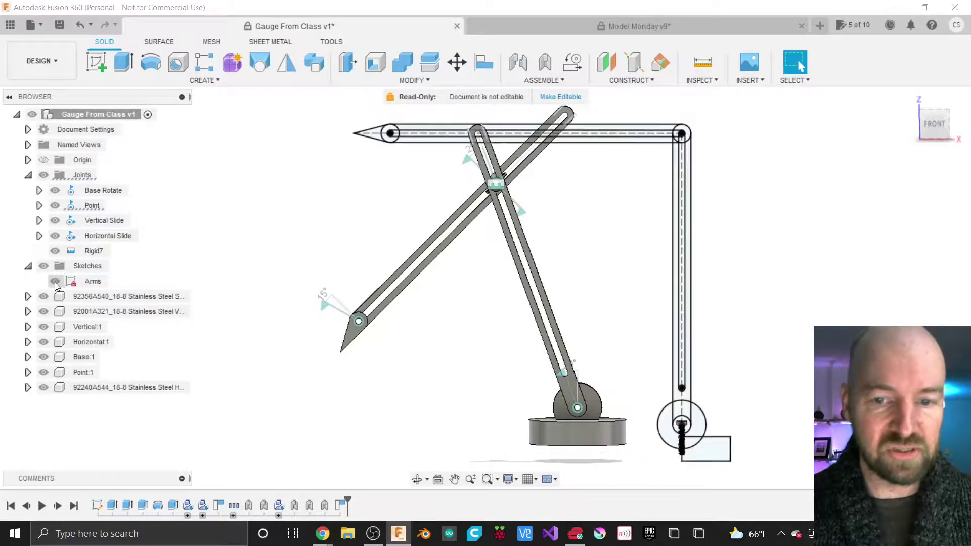
# Step: Open the DXF export for the Arms sketch and cancel it without saving a file
pyautogui.rightClick(89, 281)
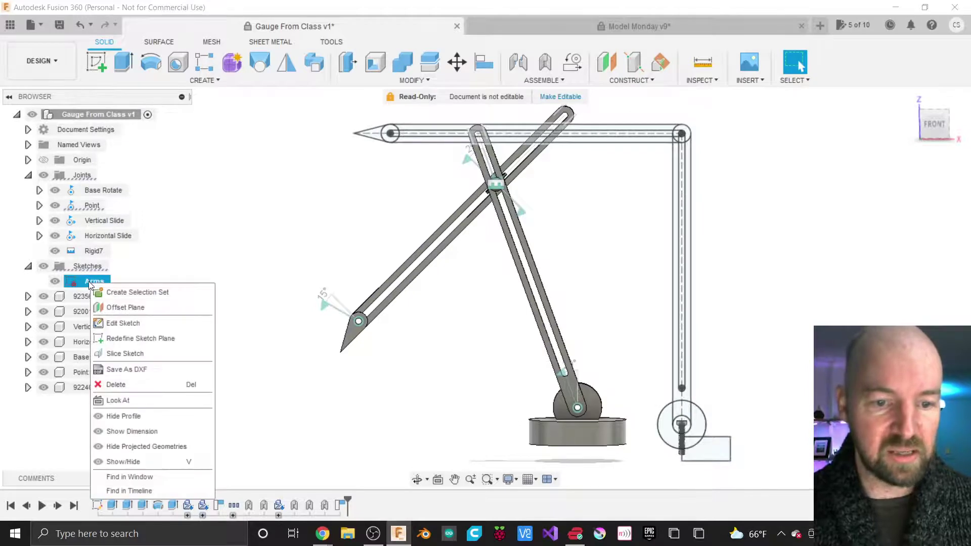
pyautogui.click(143, 368)
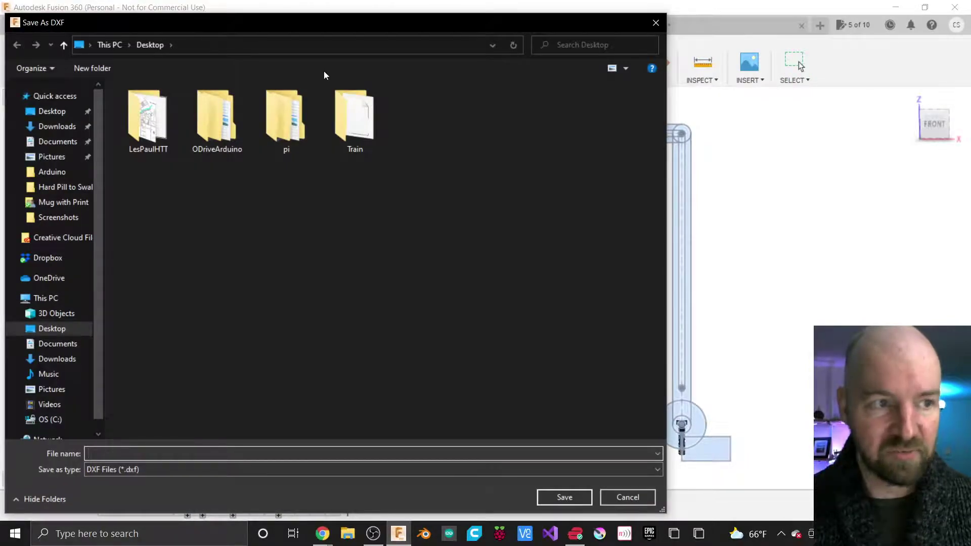
pyautogui.moveTo(319, 23); pyautogui.dragTo(453, 24)
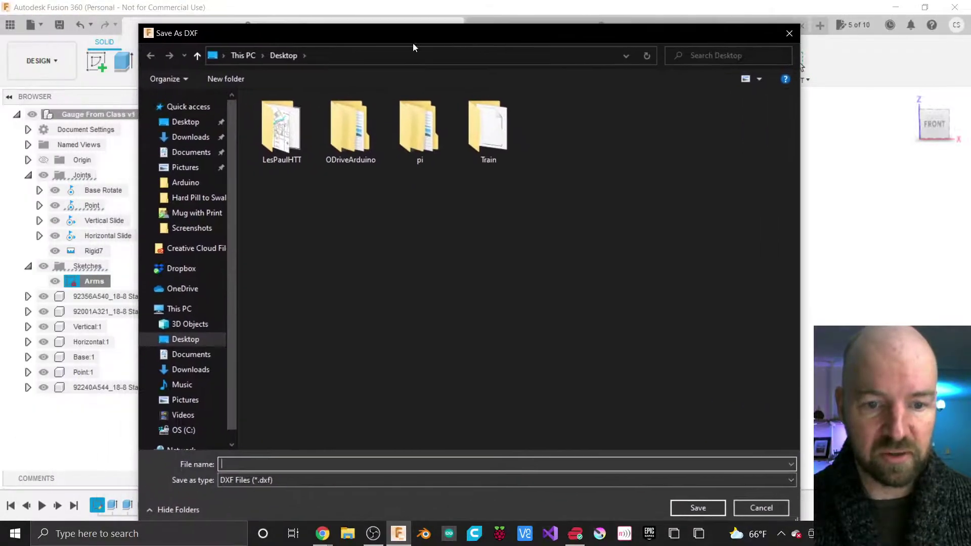
pyautogui.click(760, 498)
pyautogui.click(732, 307)
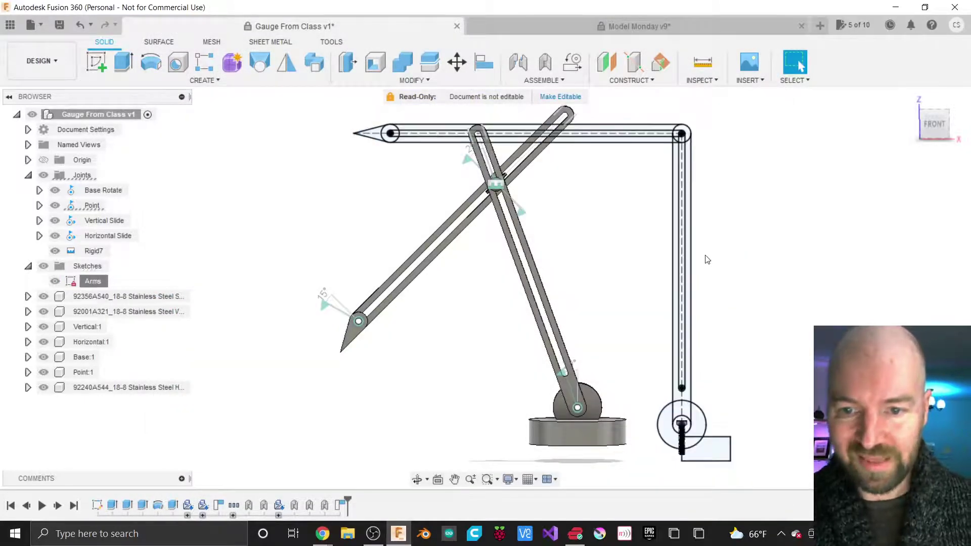
# Step: Examine the Arms sketch's overlapping slot outlines where the two arms meet, and hide the sketch
pyautogui.scroll(6, 688, 140)
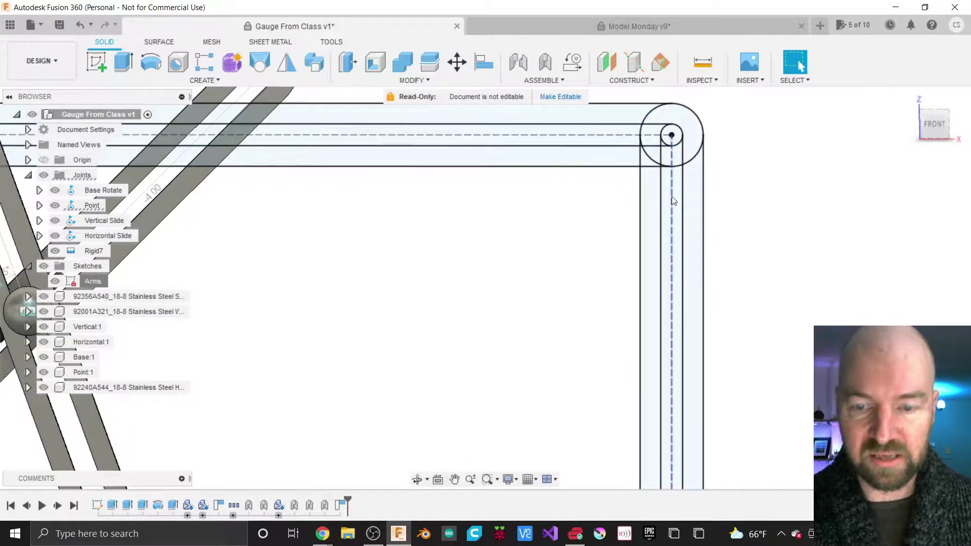
pyautogui.scroll(-4, 694, 143)
pyautogui.scroll(-4, 694, 144)
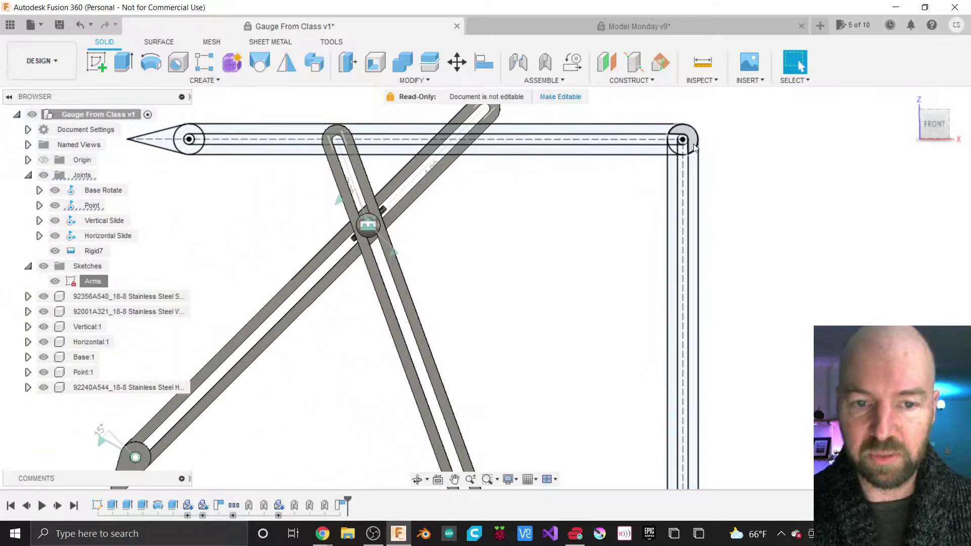
pyautogui.scroll(-4, 703, 114)
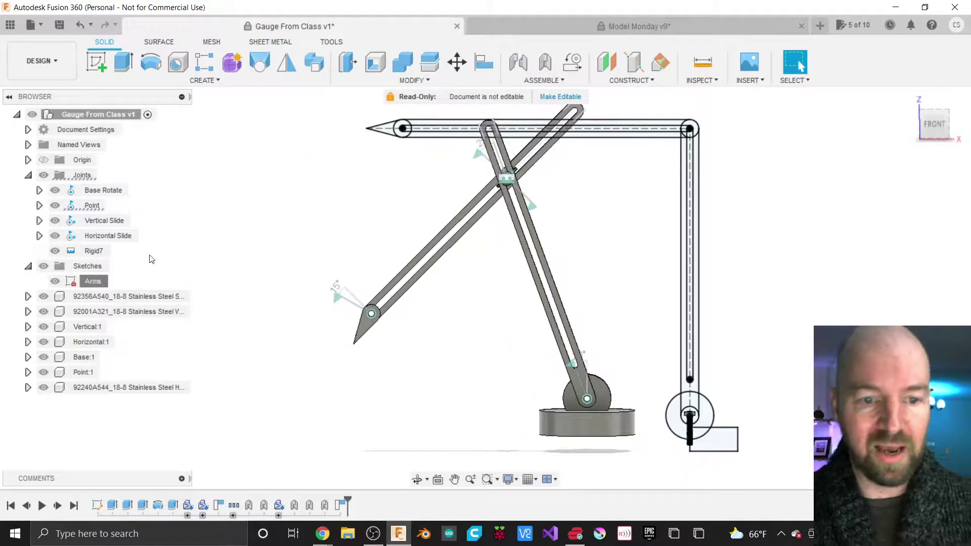
pyautogui.click(57, 282)
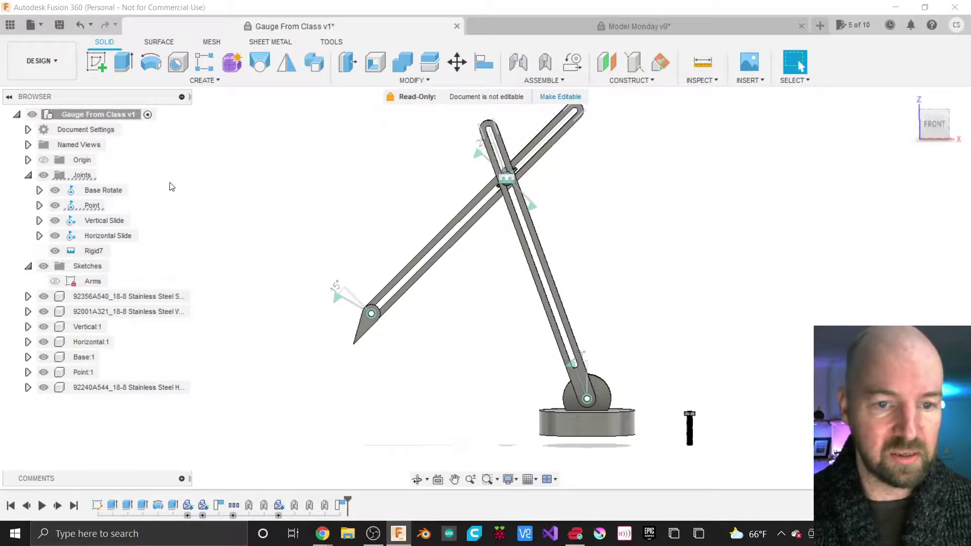
# Step: Create a new sketch in the top-level assembly on the front face of the vertical arm
pyautogui.click(102, 114)
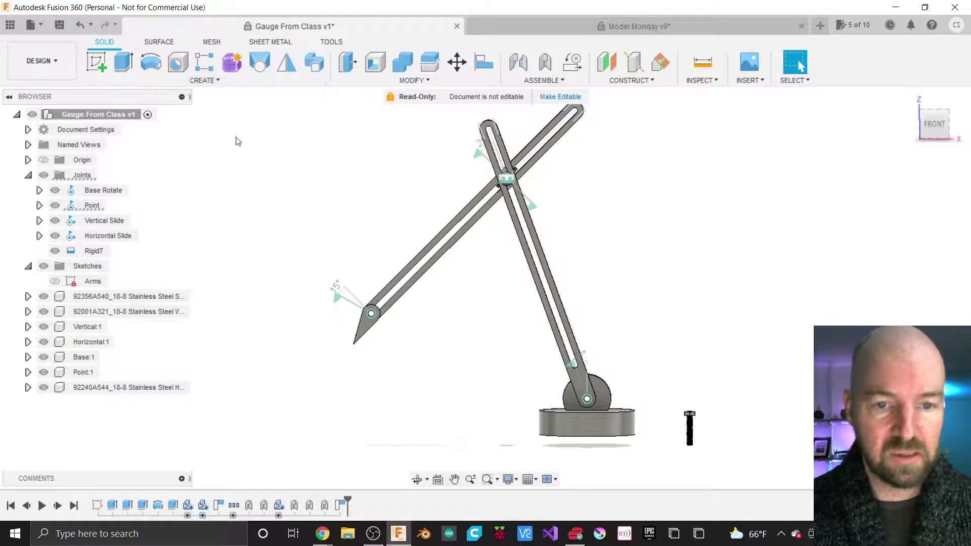
pyautogui.click(204, 80)
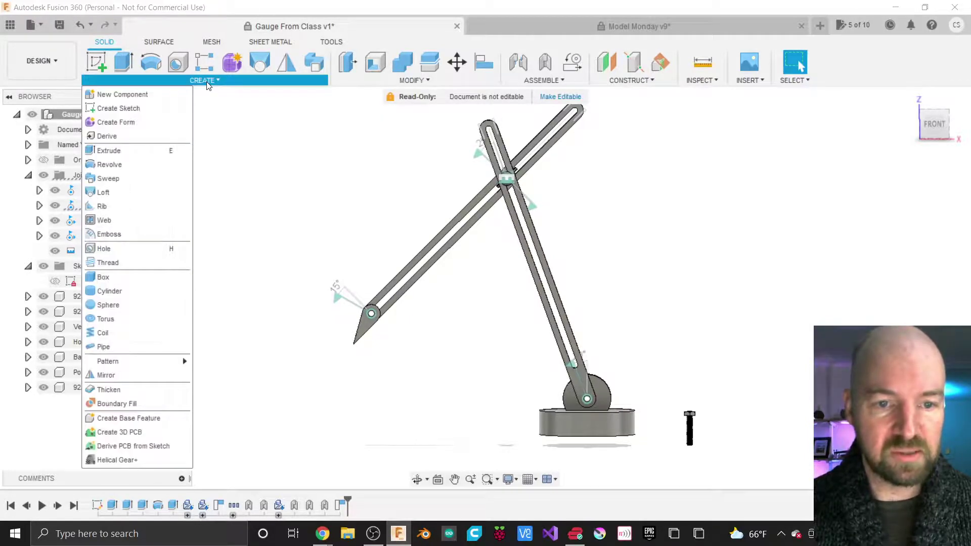
pyautogui.click(133, 108)
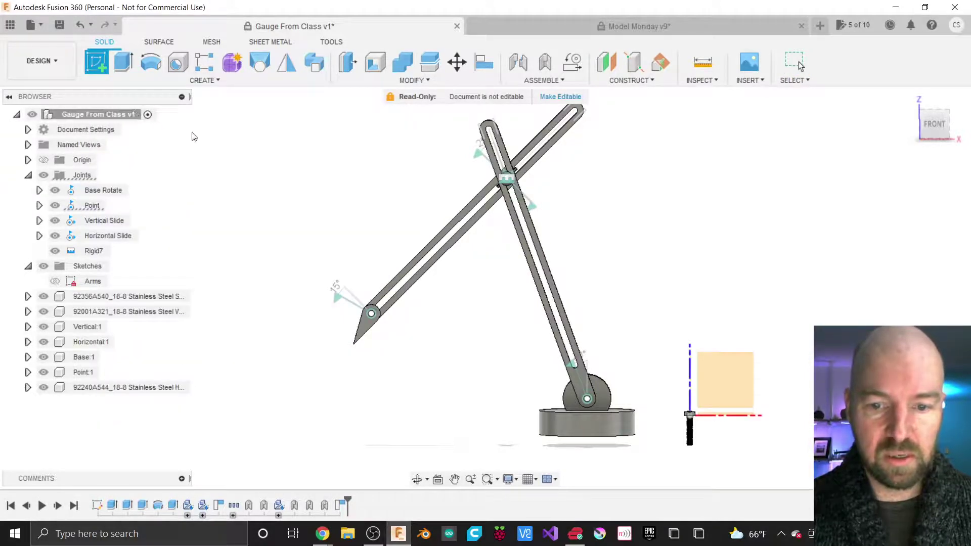
pyautogui.click(530, 261)
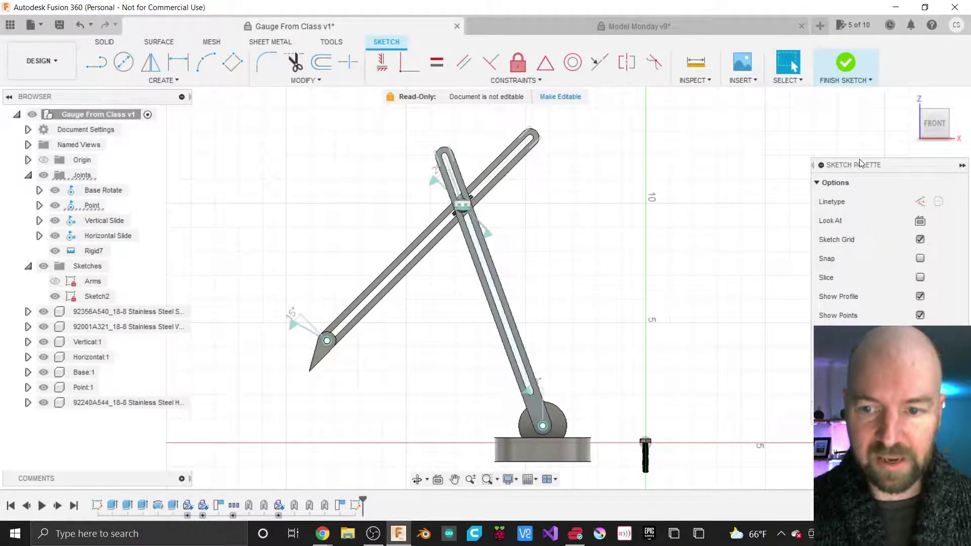
pyautogui.moveTo(860, 168); pyautogui.dragTo(738, 157)
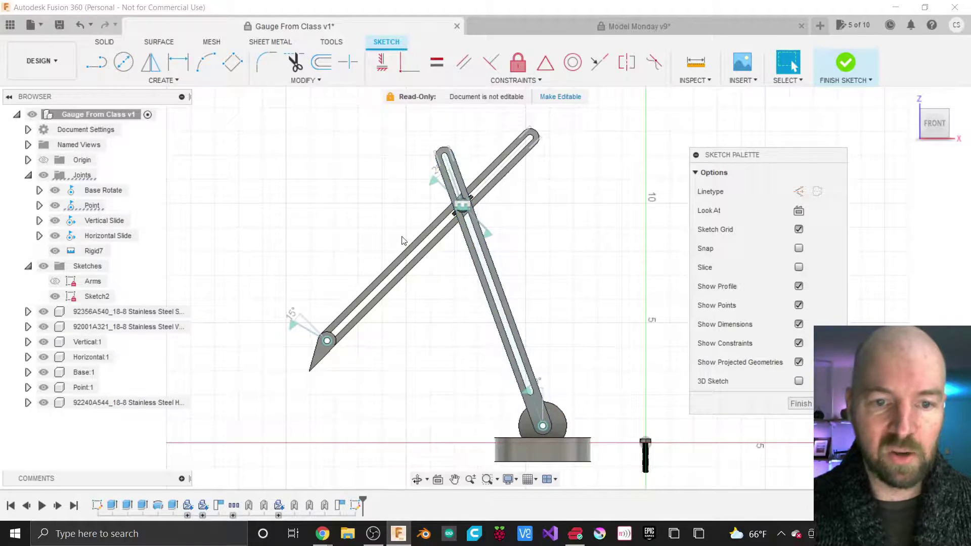
# Step: Project the vertical arm's whole body into the sketch with Projection Link on, and finish the sketch
pyautogui.click(174, 81)
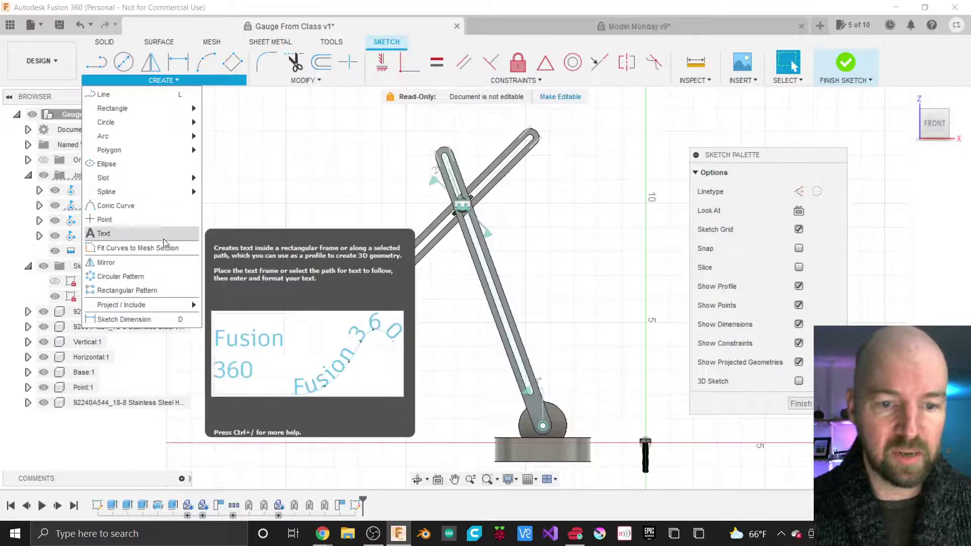
pyautogui.moveTo(160, 305)
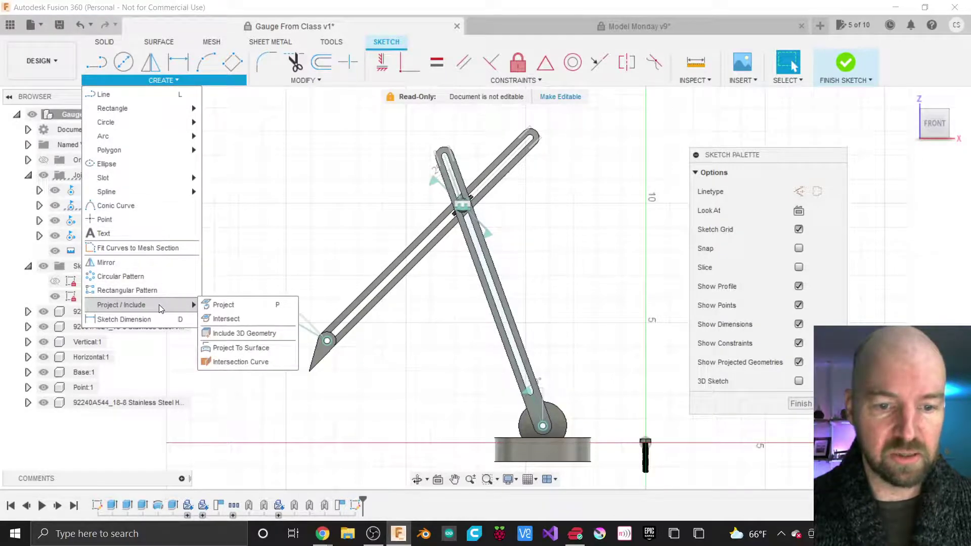
pyautogui.click(239, 308)
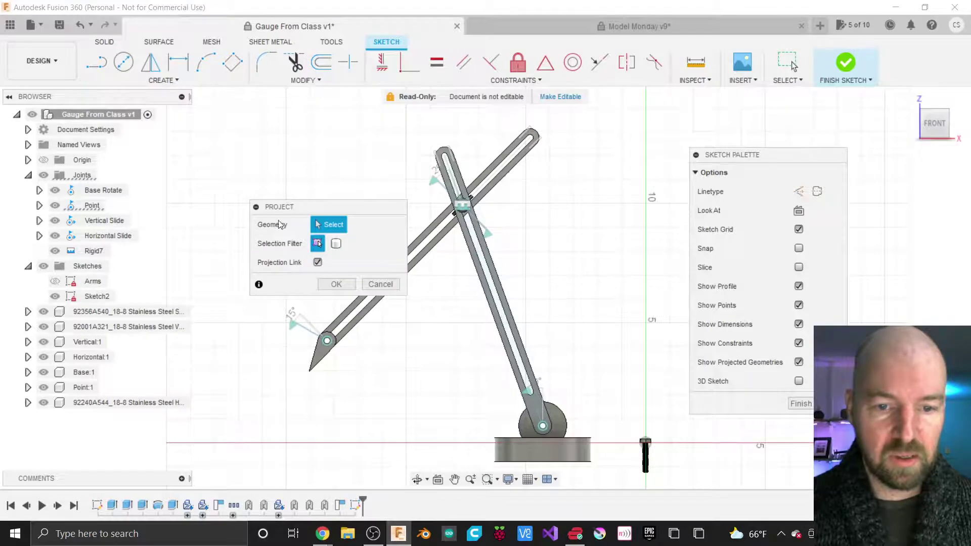
pyautogui.moveTo(286, 207); pyautogui.dragTo(276, 170)
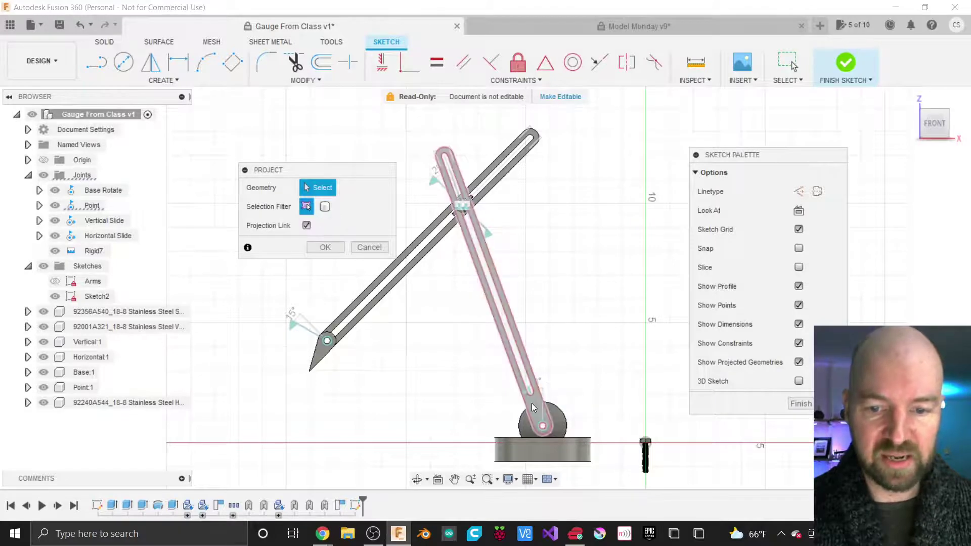
pyautogui.scroll(5, 532, 402)
pyautogui.scroll(2, 515, 353)
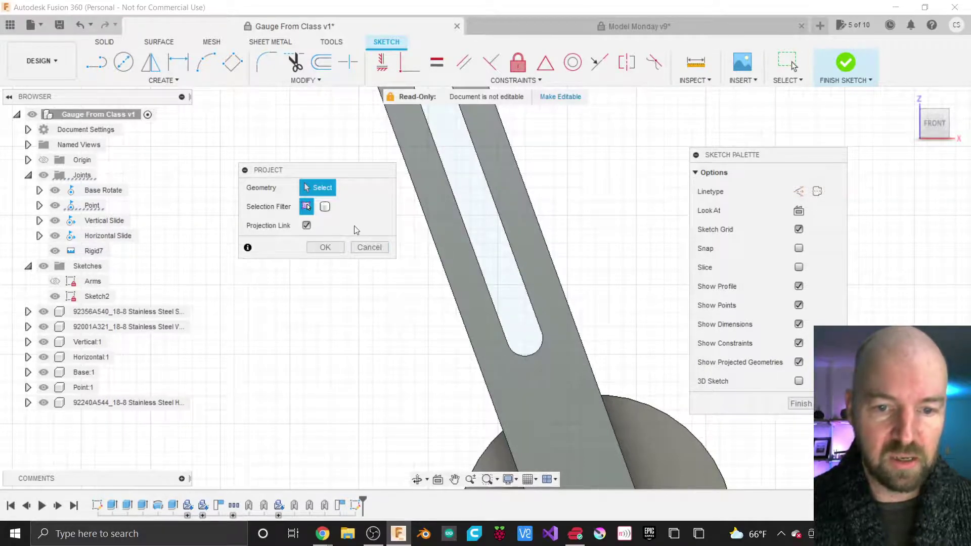
pyautogui.click(325, 207)
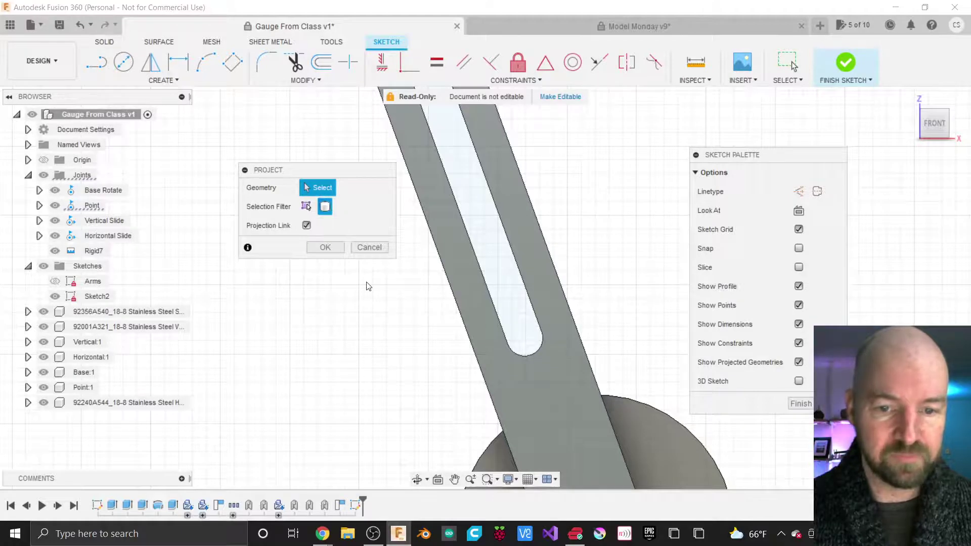
pyautogui.scroll(-1, 421, 343)
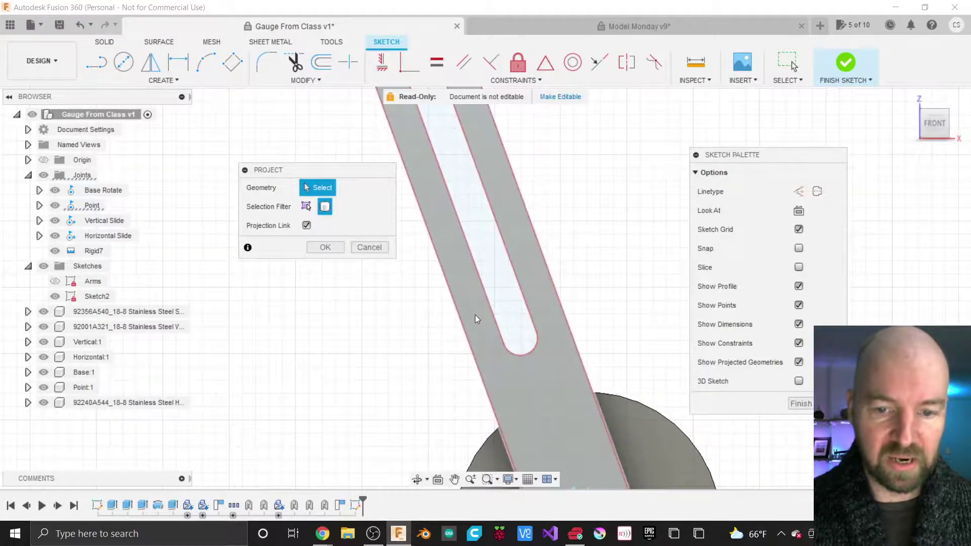
pyautogui.scroll(-3, 512, 377)
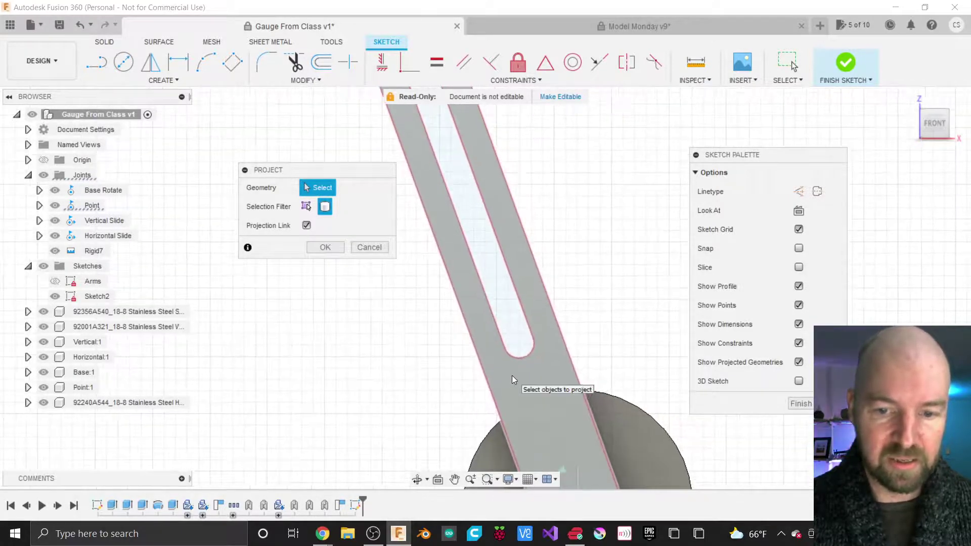
pyautogui.click(489, 343)
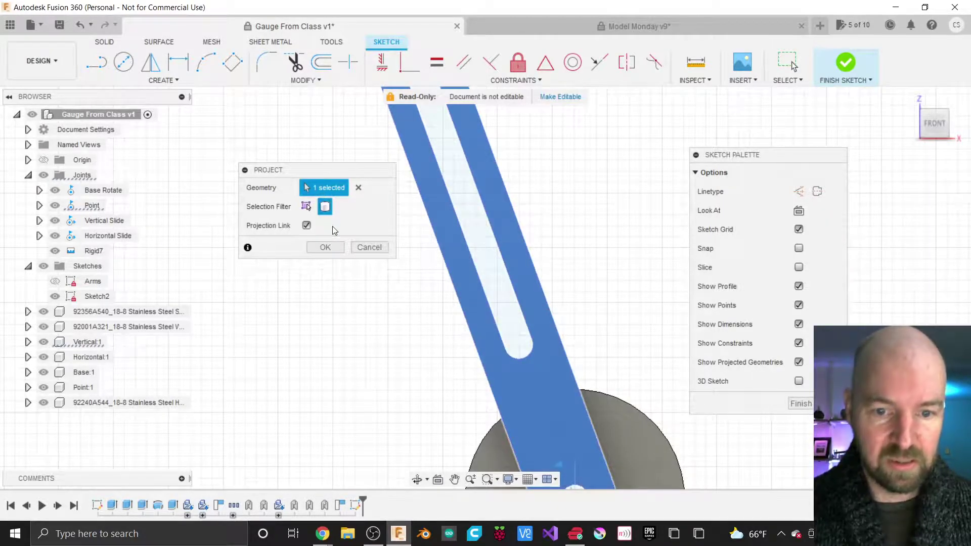
pyautogui.click(326, 247)
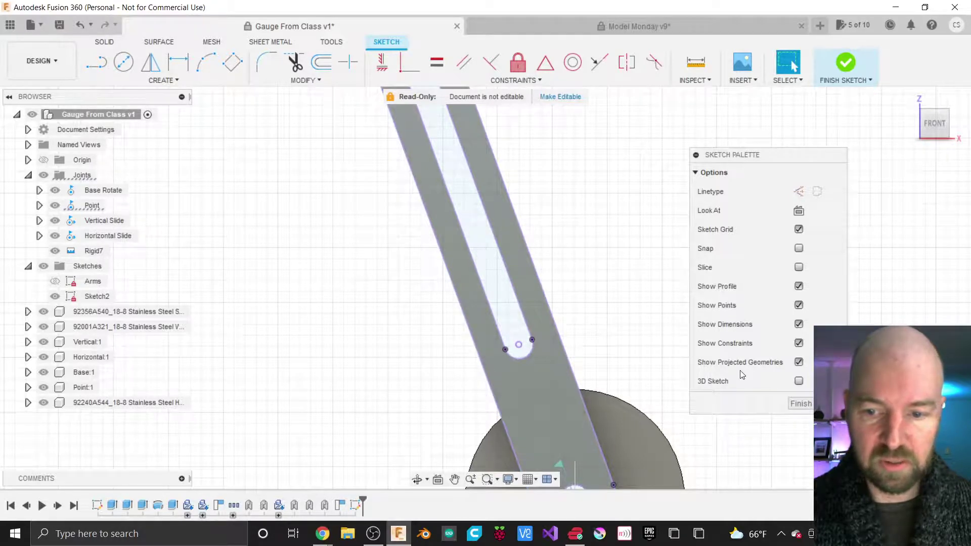
pyautogui.click(802, 404)
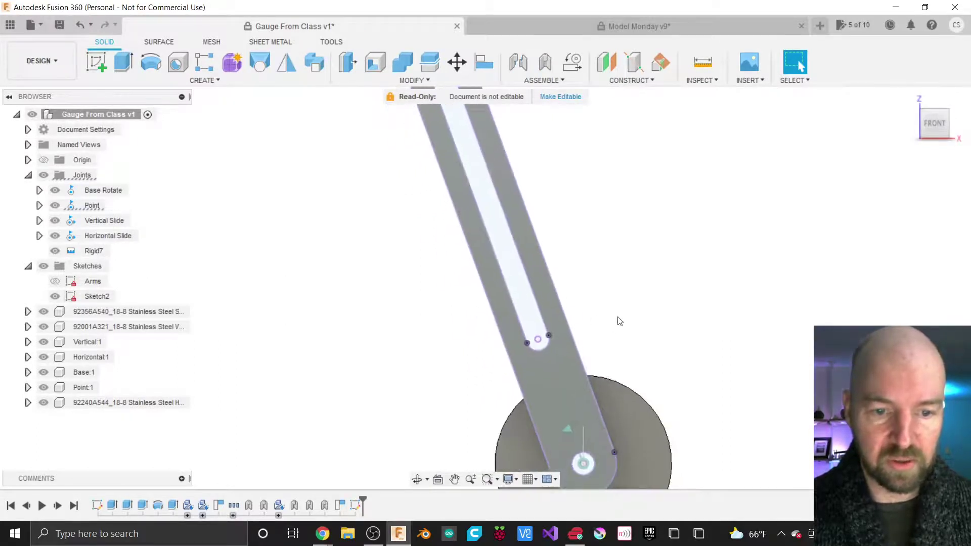
pyautogui.rightClick(95, 299)
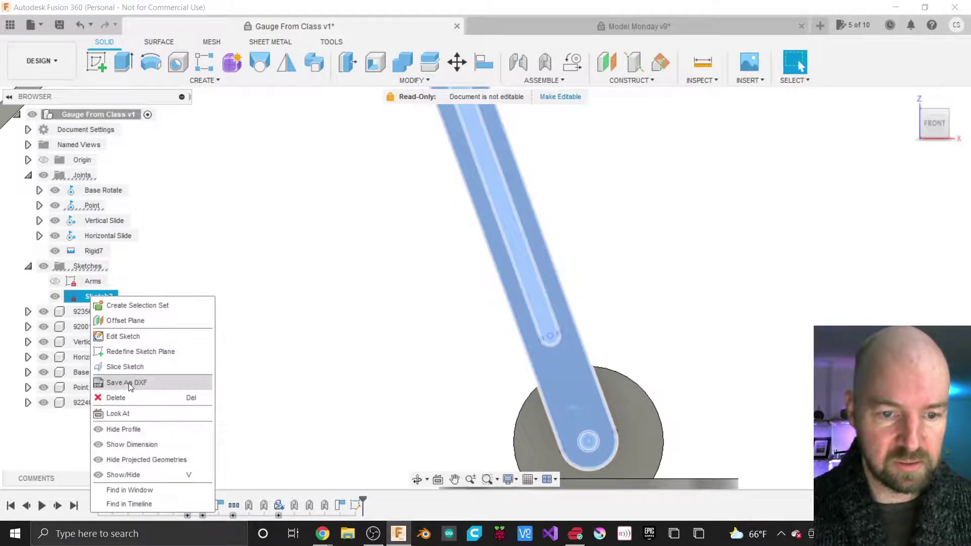
pyautogui.click(213, 272)
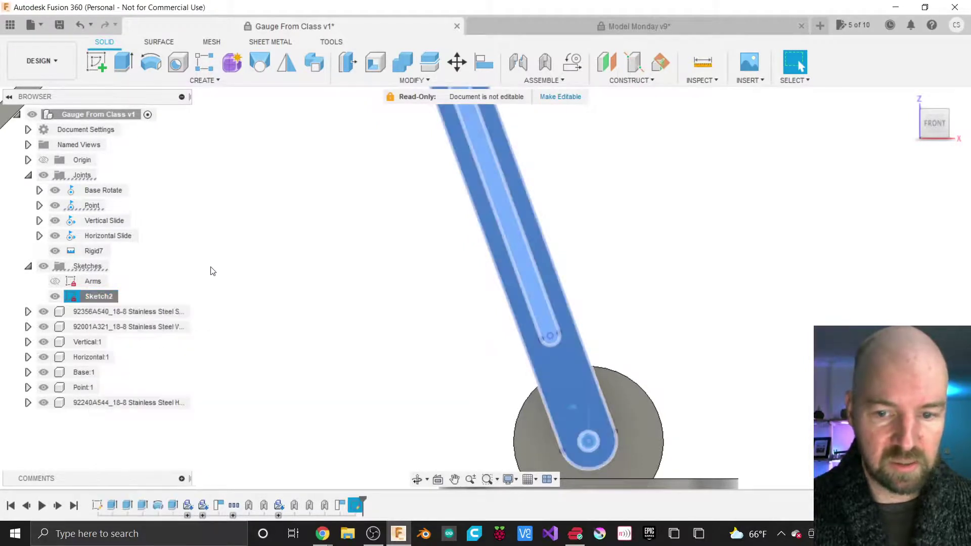
pyautogui.click(454, 358)
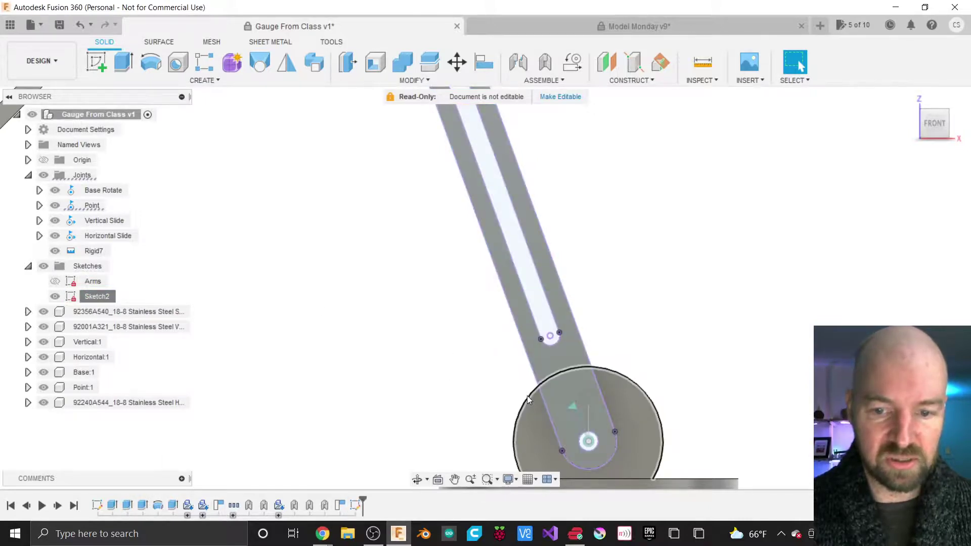
# Step: Rename the new sketch with the vertical arm's projected outline as Vertical Arm Laser
pyautogui.scroll(-3, 527, 395)
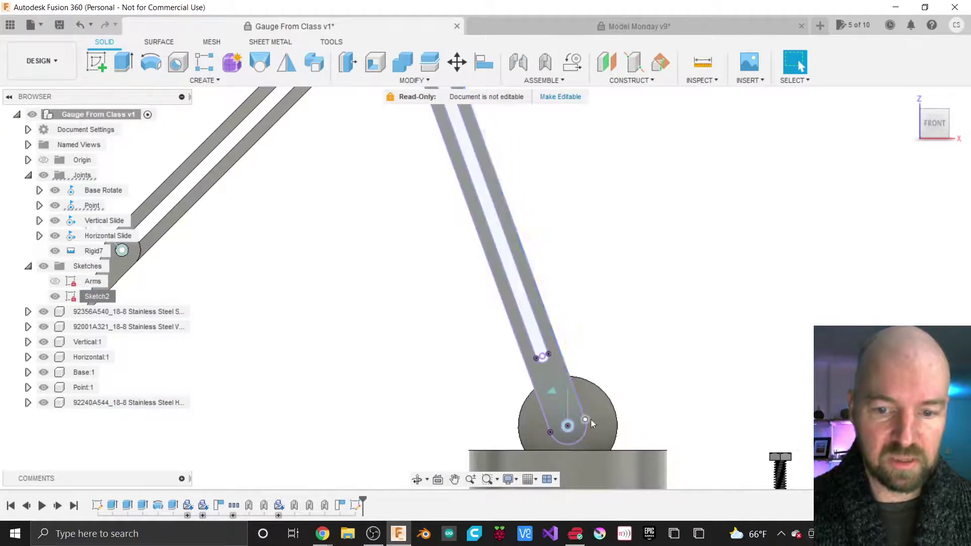
pyautogui.scroll(-2, 515, 385)
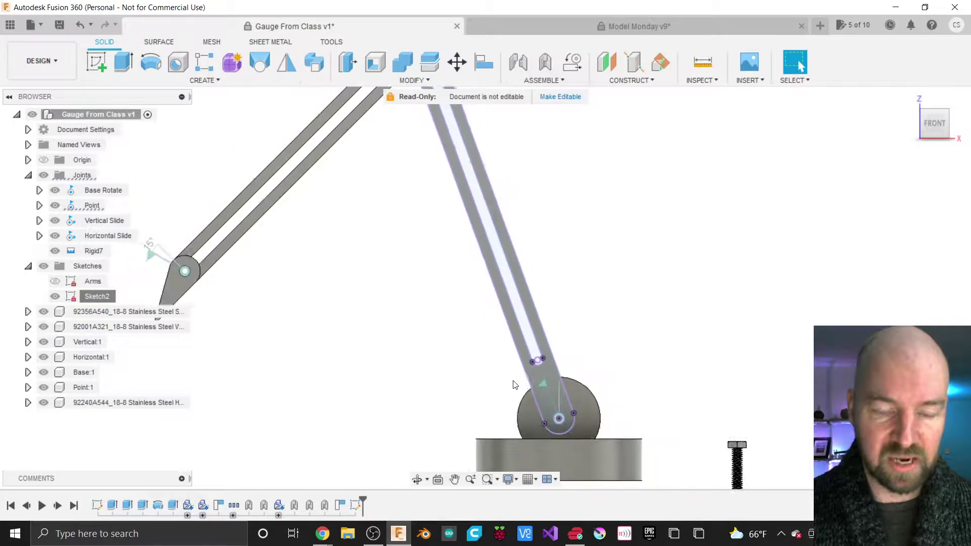
pyautogui.scroll(-3, 515, 384)
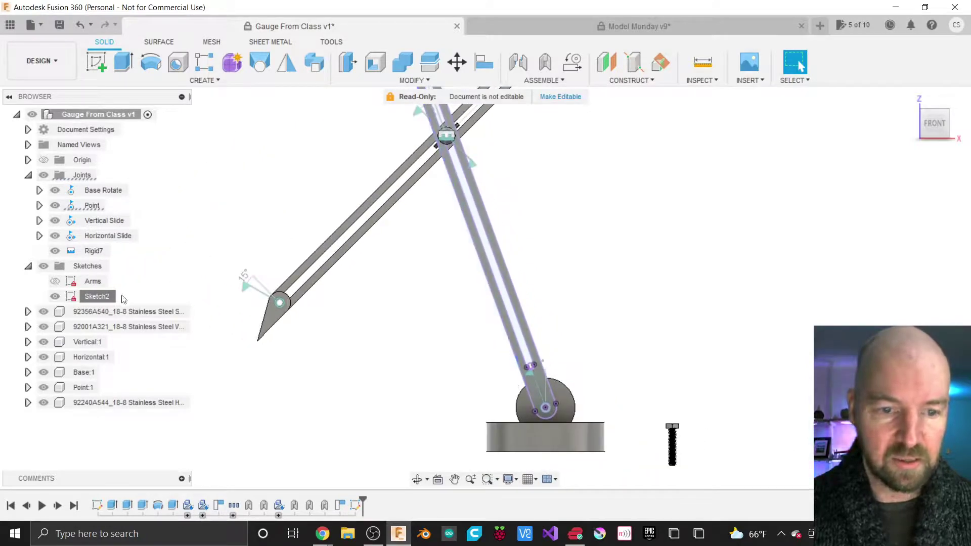
pyautogui.click(98, 297)
pyautogui.doubleClick(94, 298)
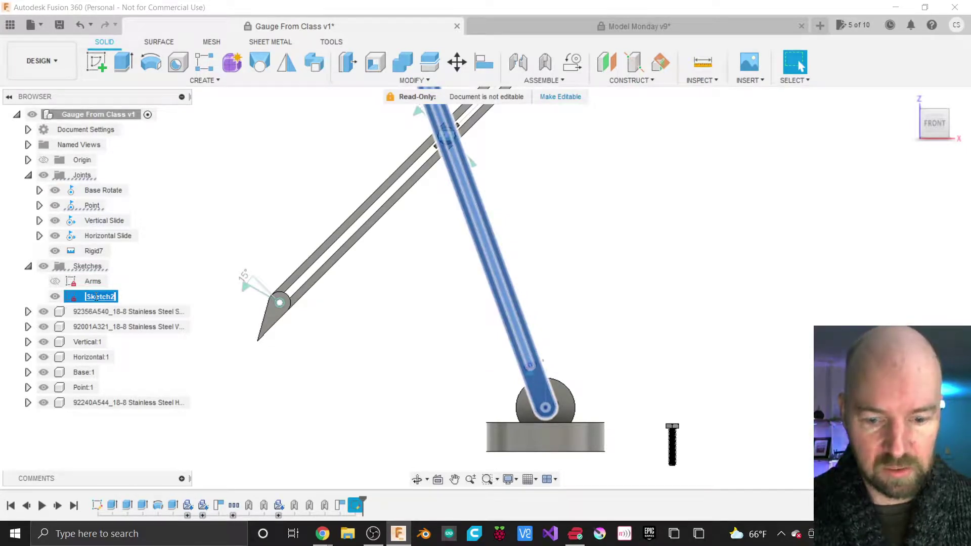
pyautogui.write('Ve')
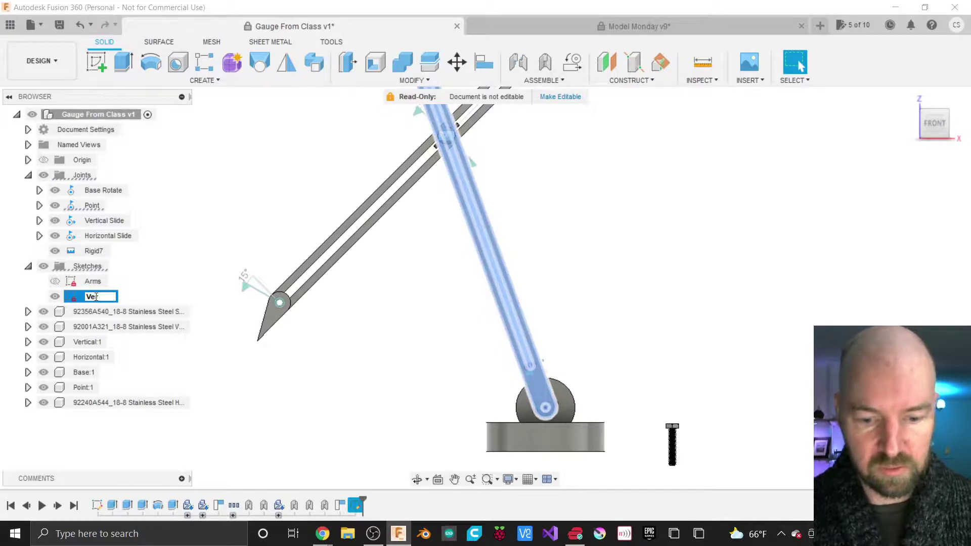
pyautogui.write('rtical Arm')
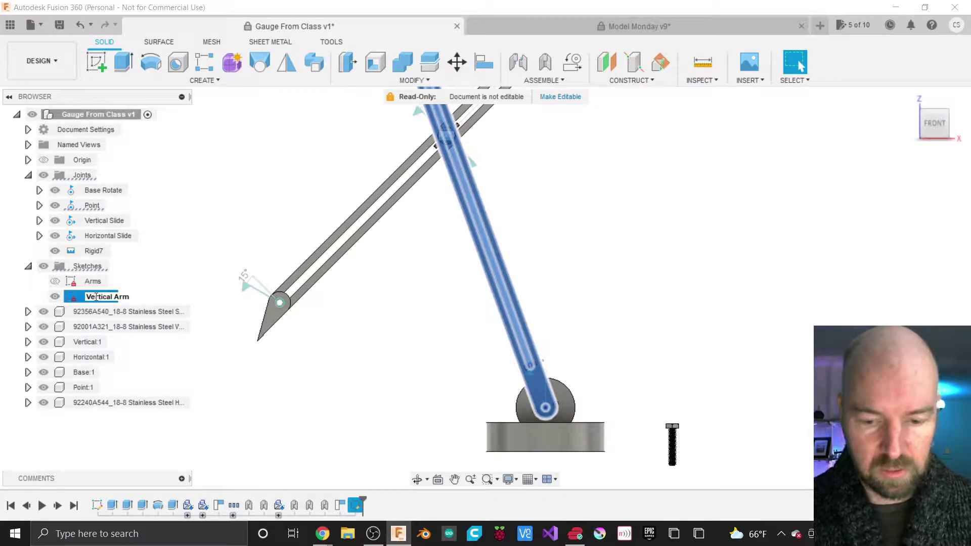
pyautogui.write(' Laser')
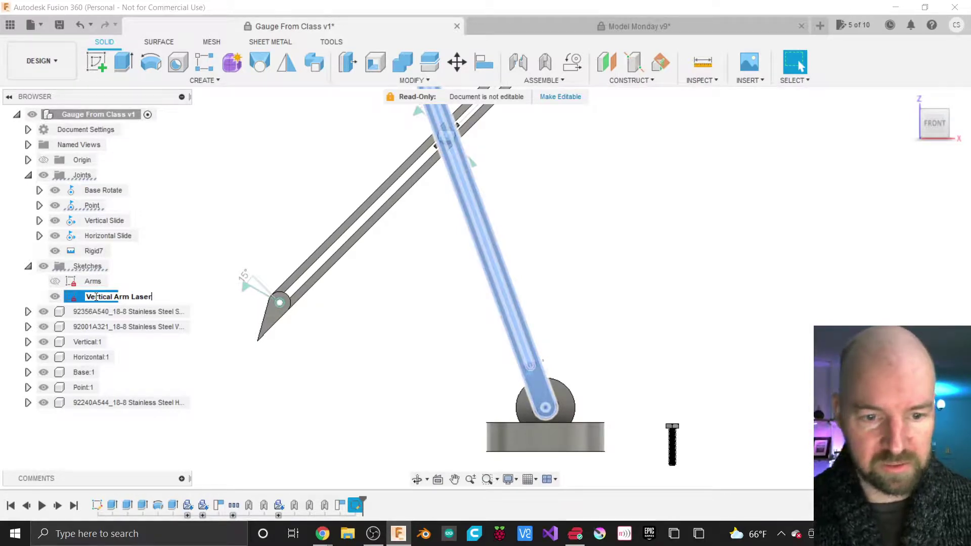
pyautogui.press('Return')
pyautogui.press('Escape')
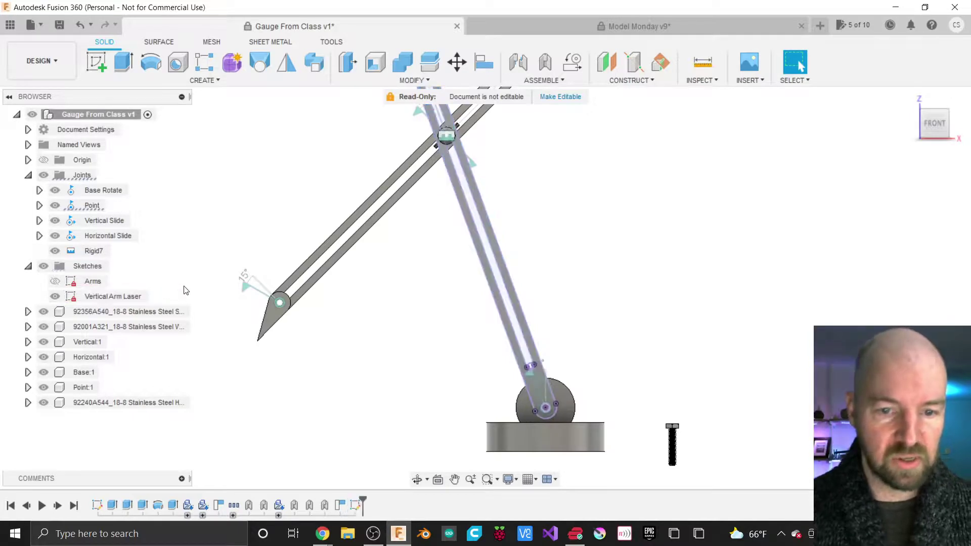
pyautogui.click(123, 296)
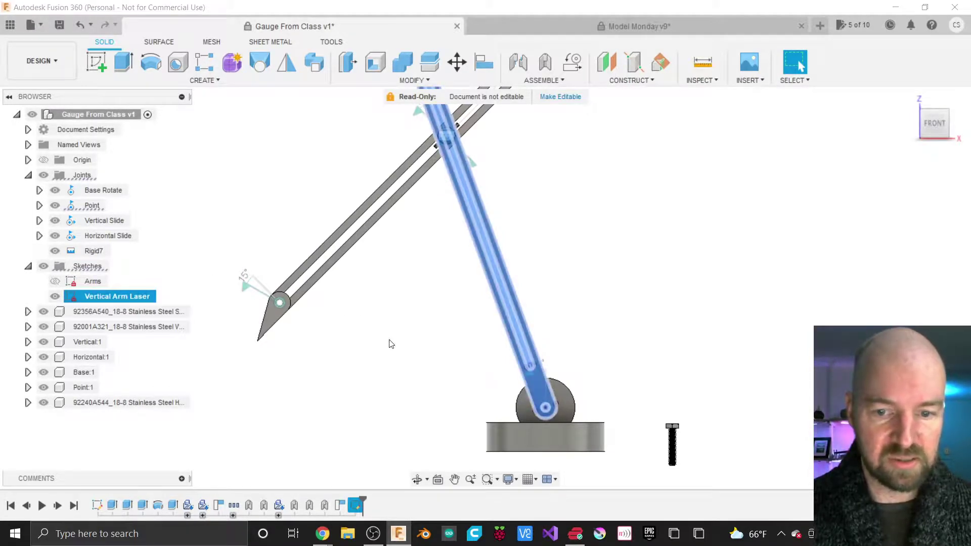
pyautogui.press('Escape')
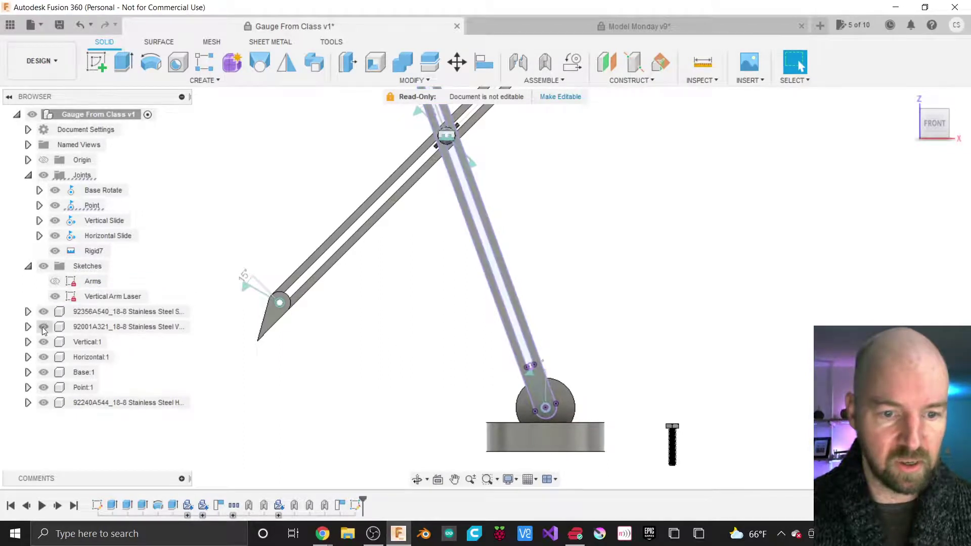
# Step: Hide all seven components and the joints so that only the Vertical Arm Laser sketch is displayed
pyautogui.click(44, 342)
pyautogui.click(44, 358)
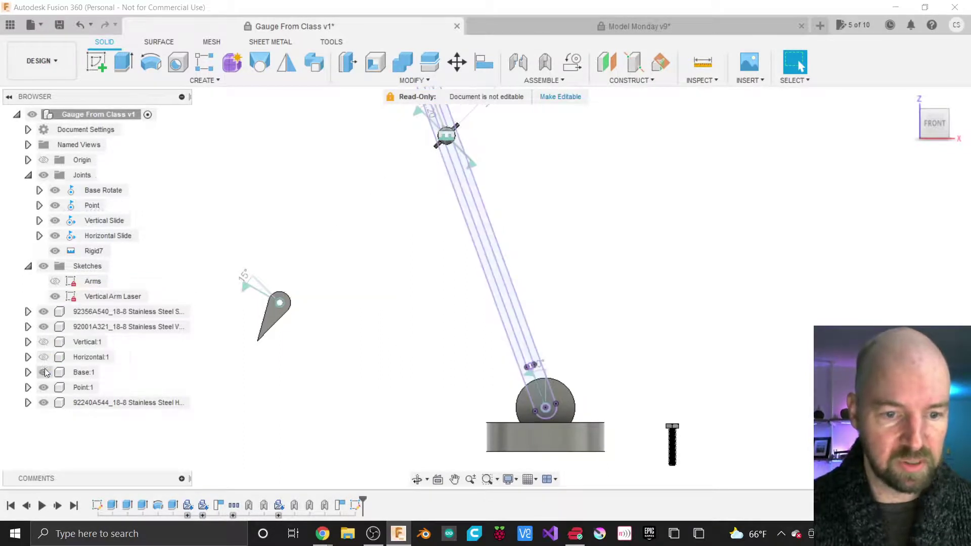
pyautogui.click(44, 372)
pyautogui.click(44, 403)
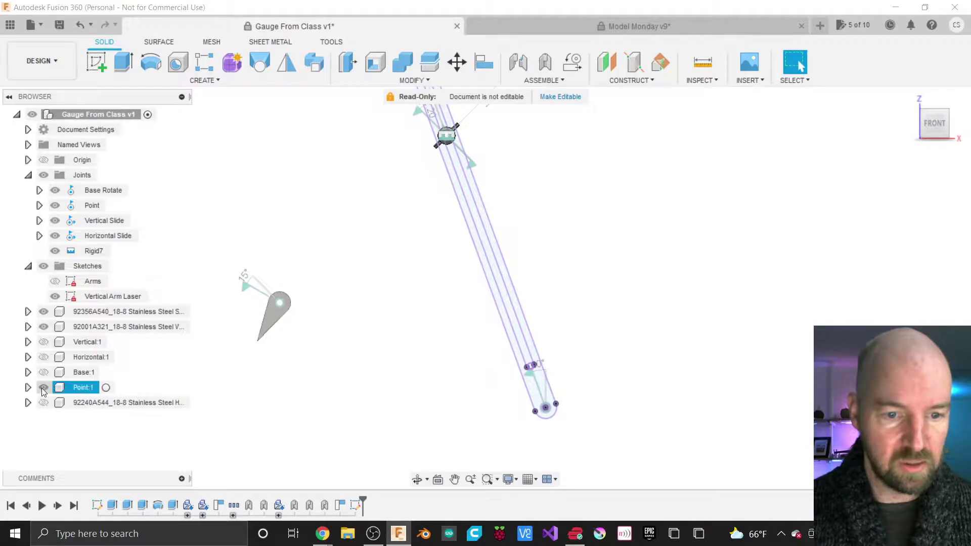
pyautogui.click(44, 387)
pyautogui.click(44, 175)
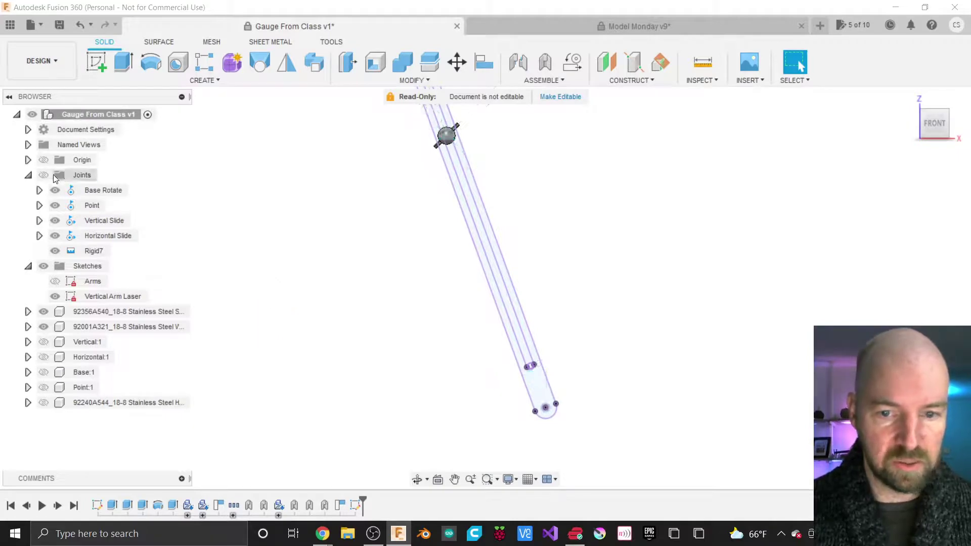
pyautogui.click(43, 312)
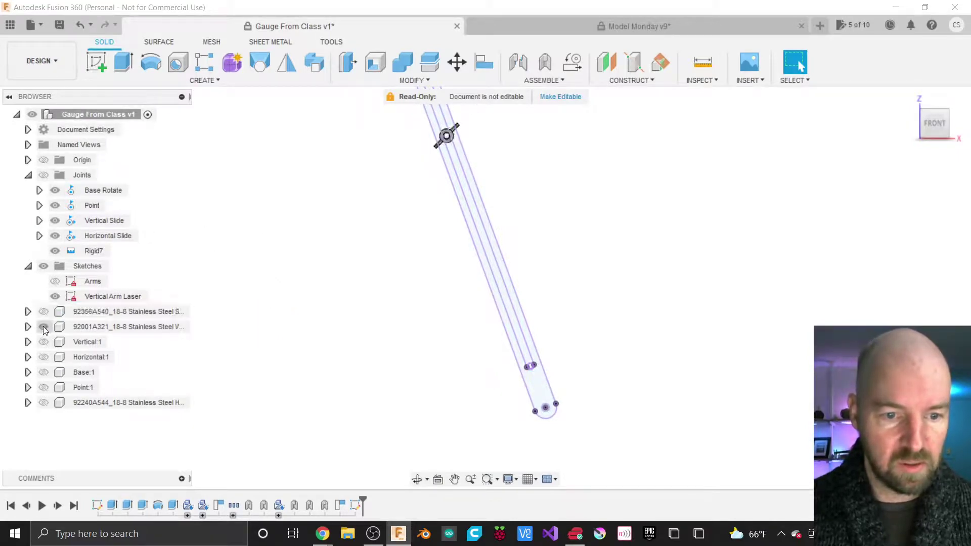
pyautogui.click(44, 326)
pyautogui.press('F6')
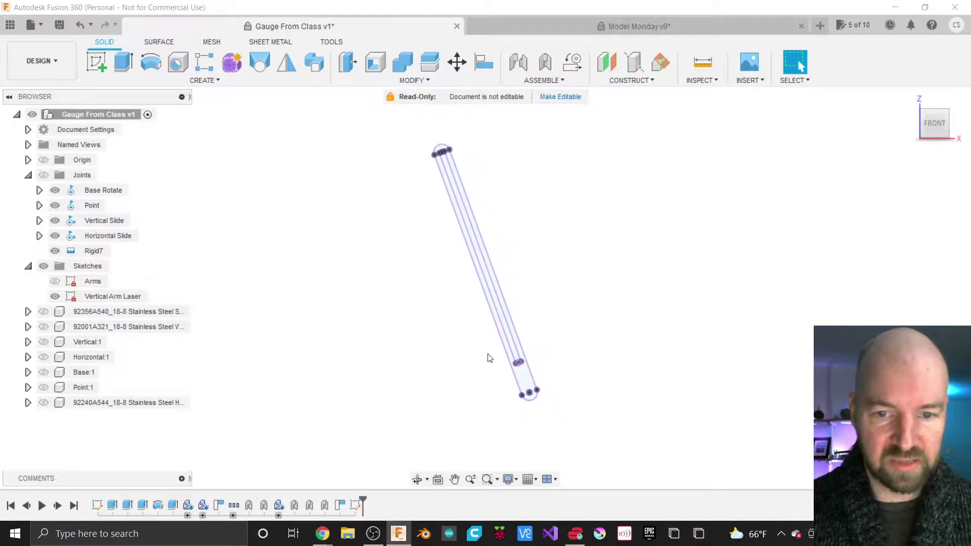
pyautogui.scroll(-1, 442, 244)
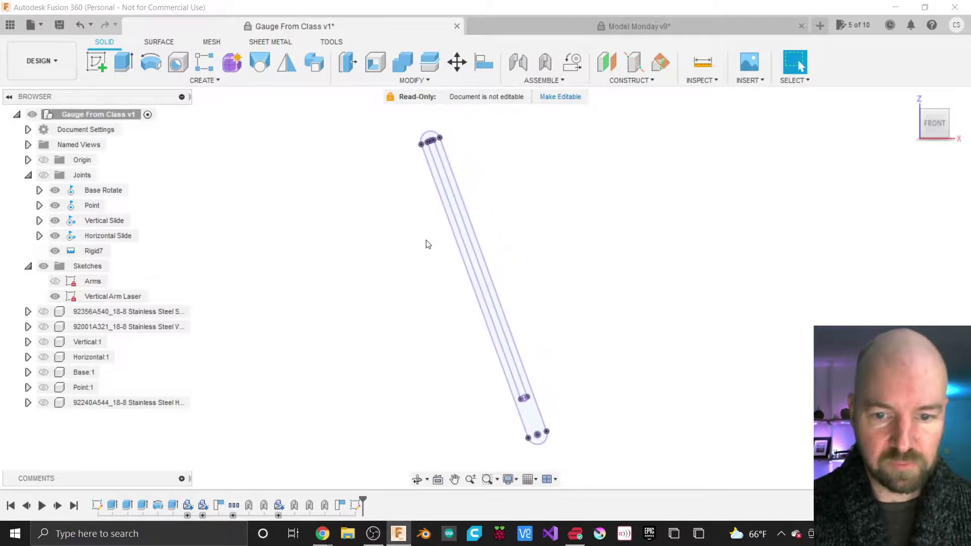
pyautogui.click(532, 421)
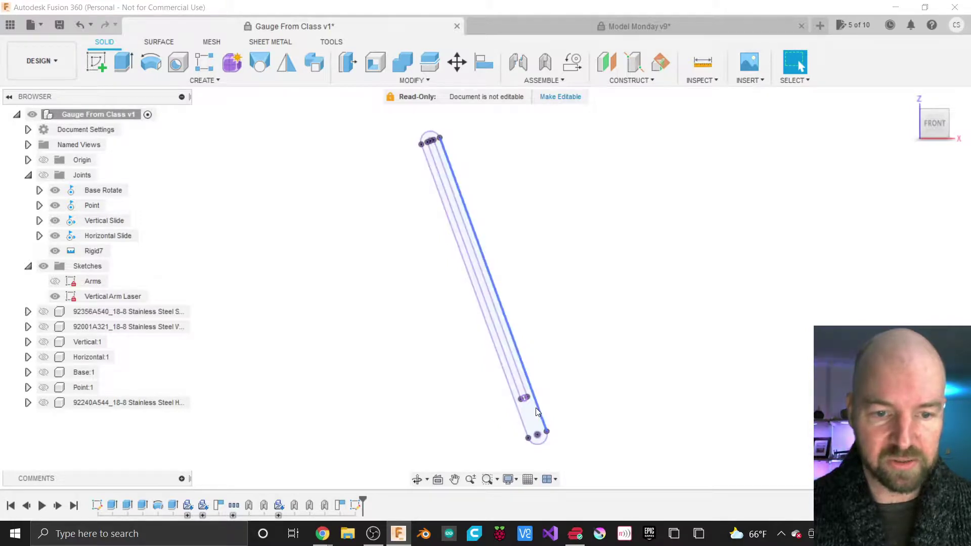
# Step: Export the Vertical Arm Laser sketch to the Desktop as a DXF file named Vertical Arm
pyautogui.rightClick(117, 296)
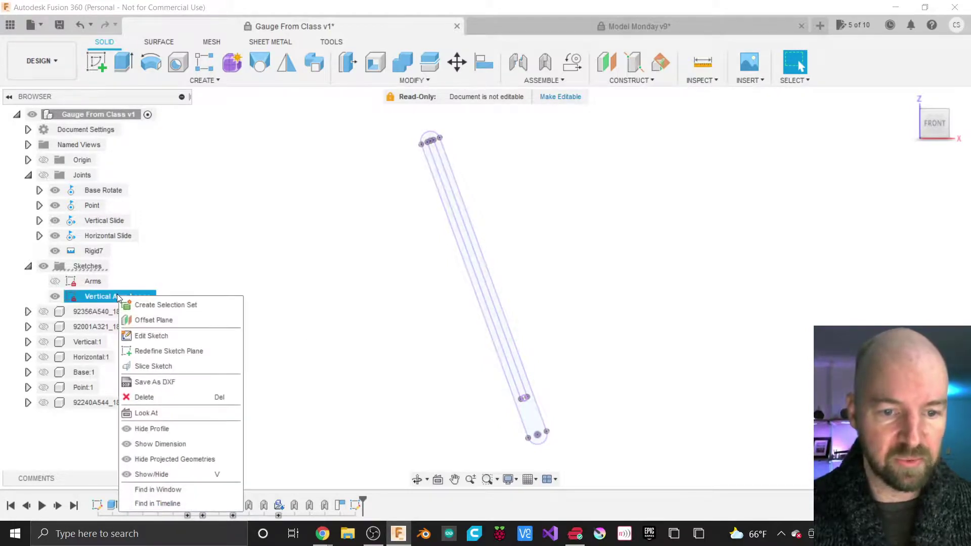
pyautogui.click(173, 384)
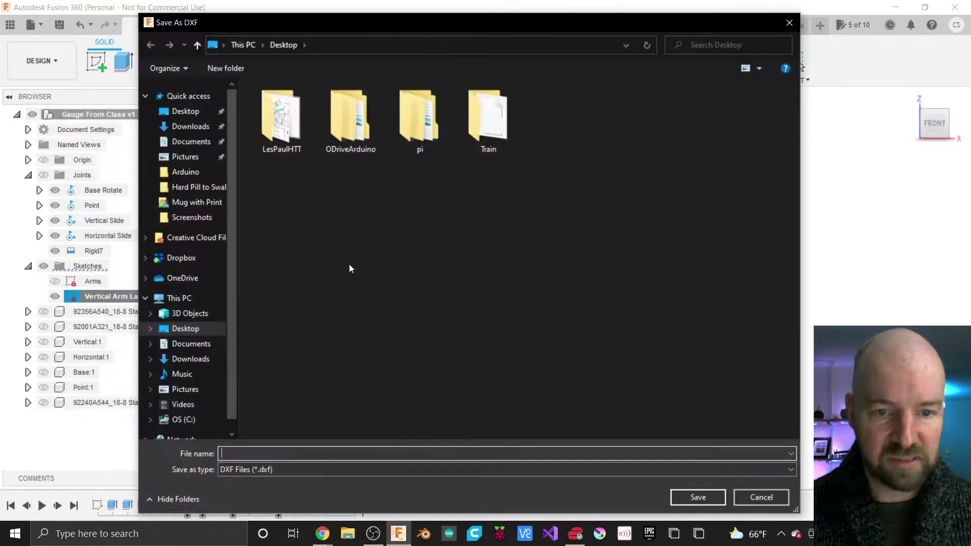
pyautogui.click(189, 111)
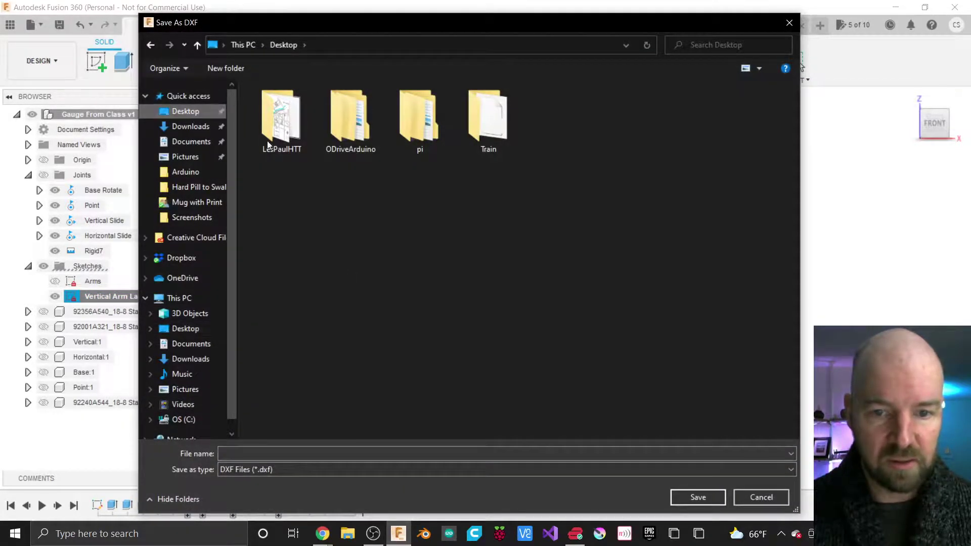
pyautogui.click(311, 454)
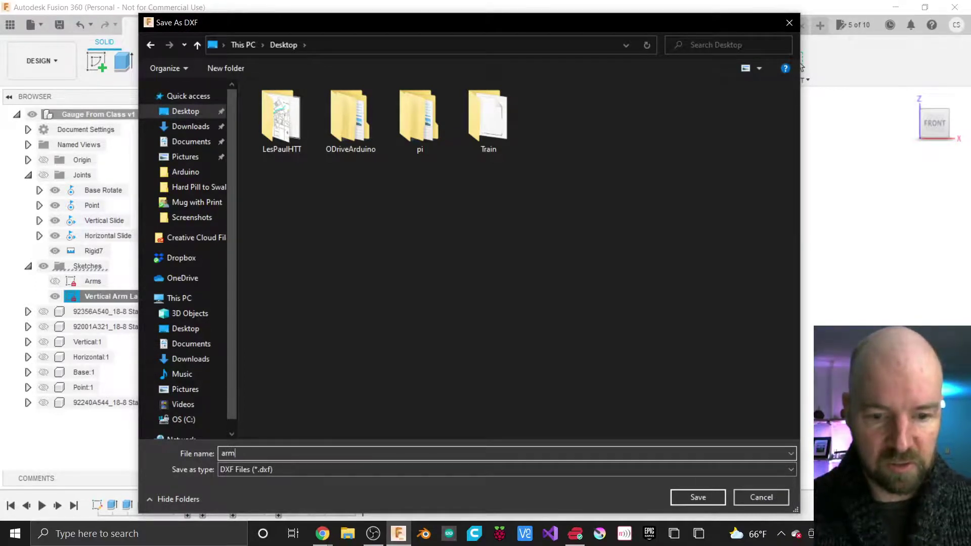
pyautogui.press('BackSpace')
pyautogui.press('BackSpace')
pyautogui.press('BackSpace')
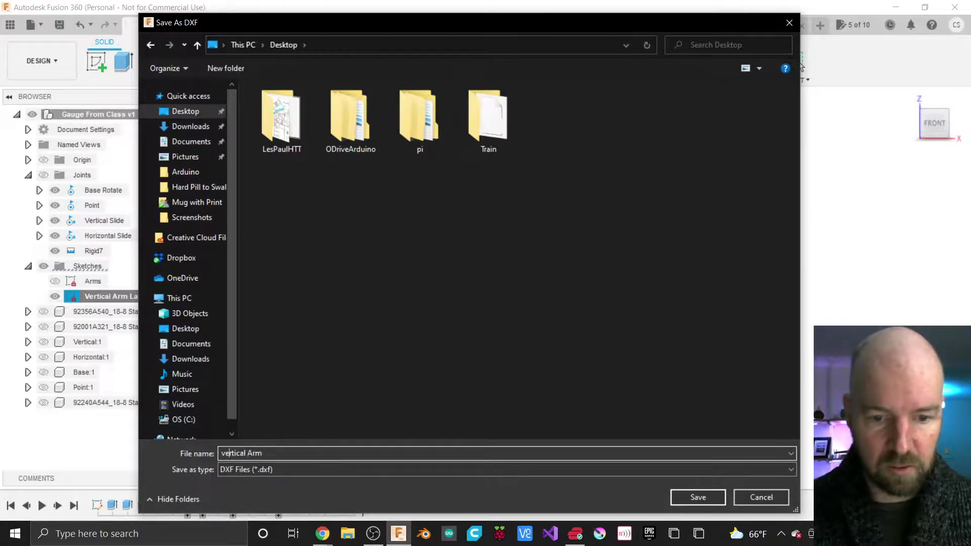
pyautogui.press('BackSpace')
pyautogui.write('V')
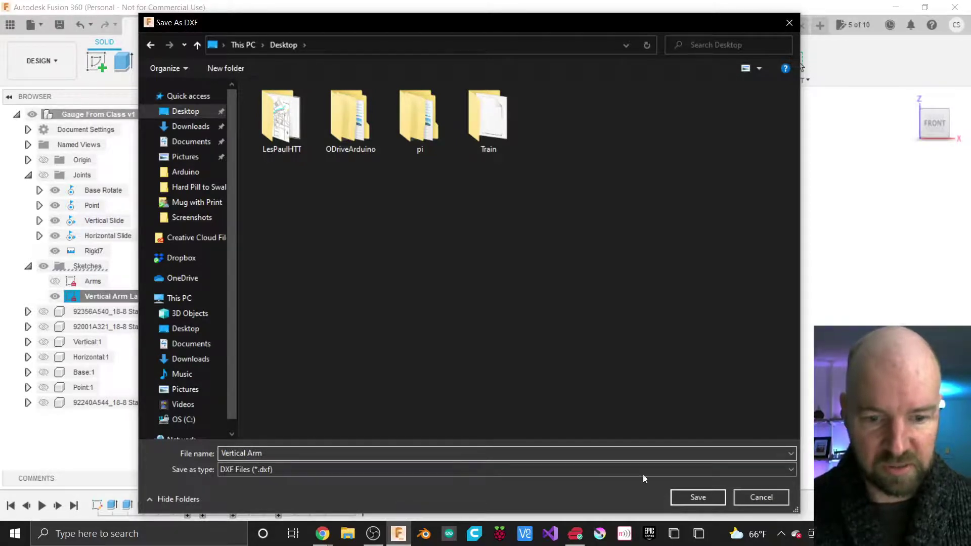
pyautogui.click(700, 497)
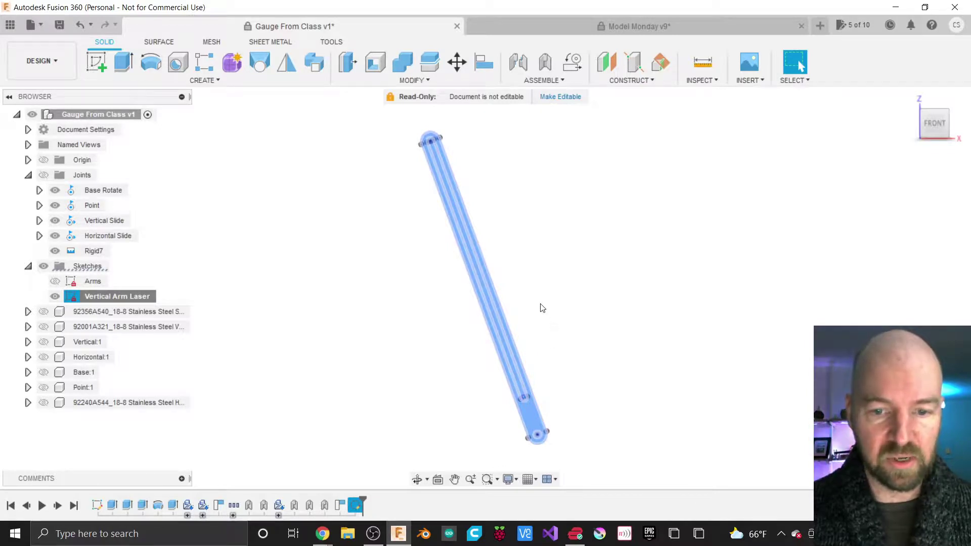
pyautogui.press('Escape')
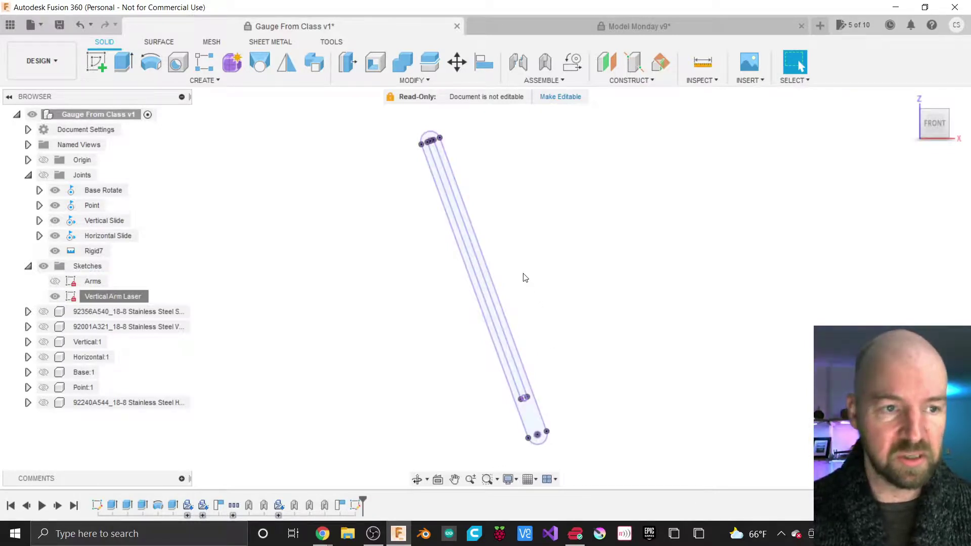
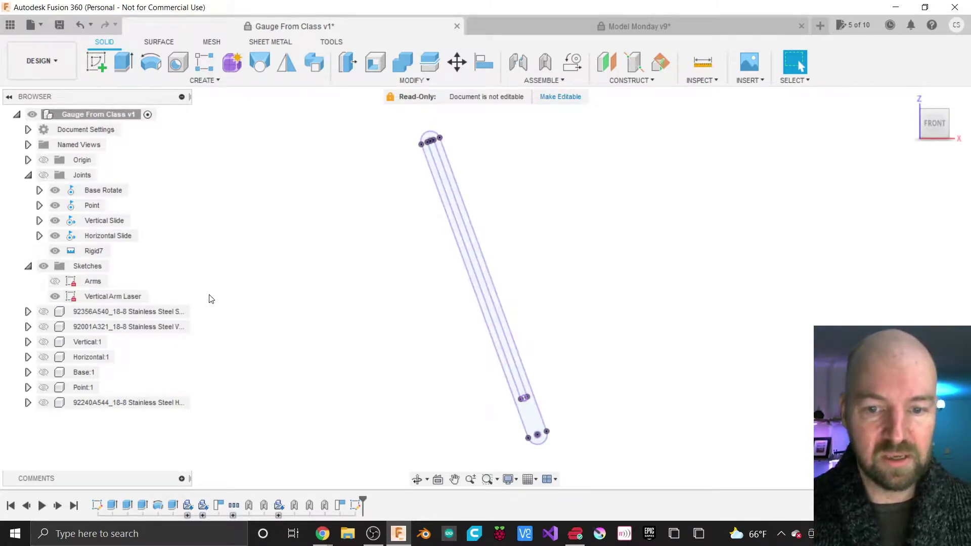
# Step: Show all of the assembly's components again, including both arms, the base, the point and the hardware
pyautogui.click(534, 419)
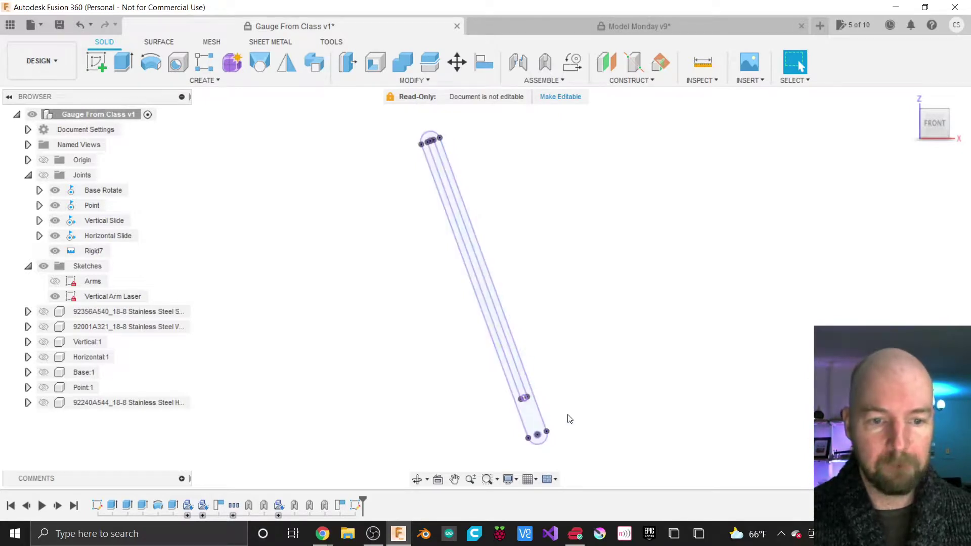
pyautogui.click(44, 312)
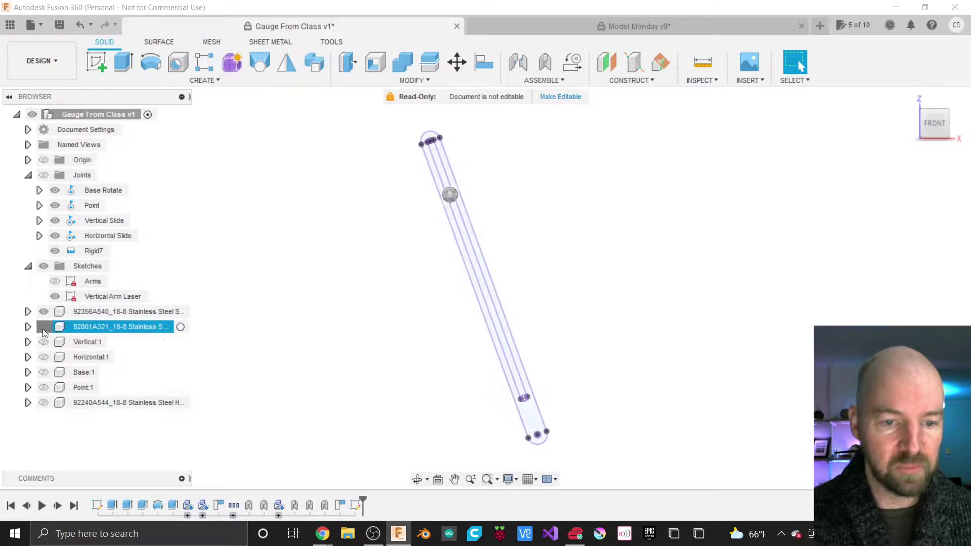
pyautogui.click(43, 327)
pyautogui.click(43, 342)
pyautogui.click(44, 357)
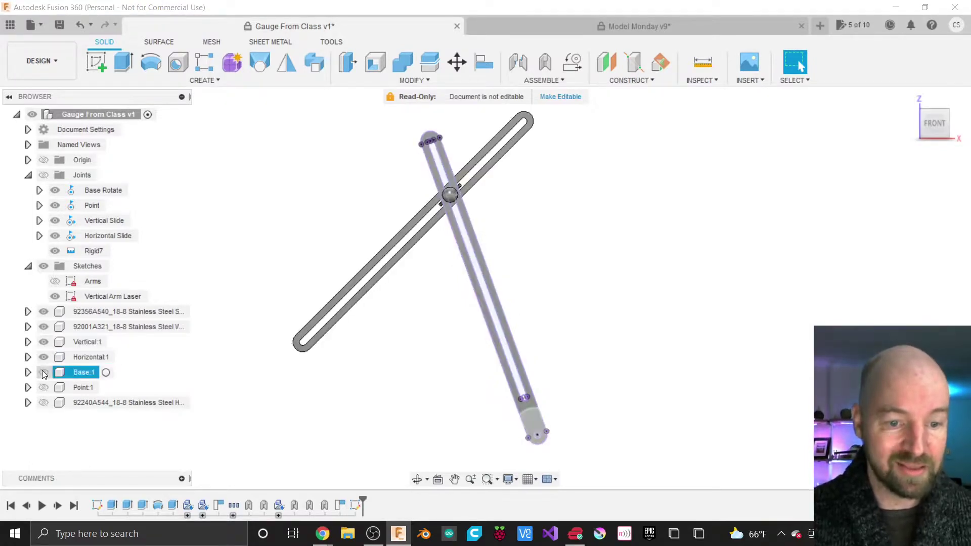
pyautogui.click(44, 373)
pyautogui.click(44, 388)
pyautogui.click(43, 403)
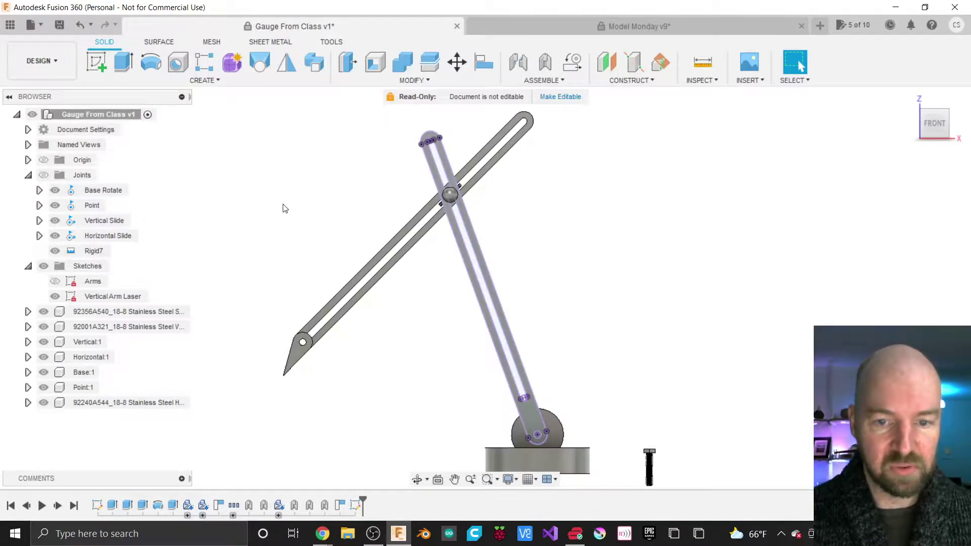
# Step: Create a new sketch in the top-level assembly on the front face of the horizontal arm
pyautogui.click(97, 61)
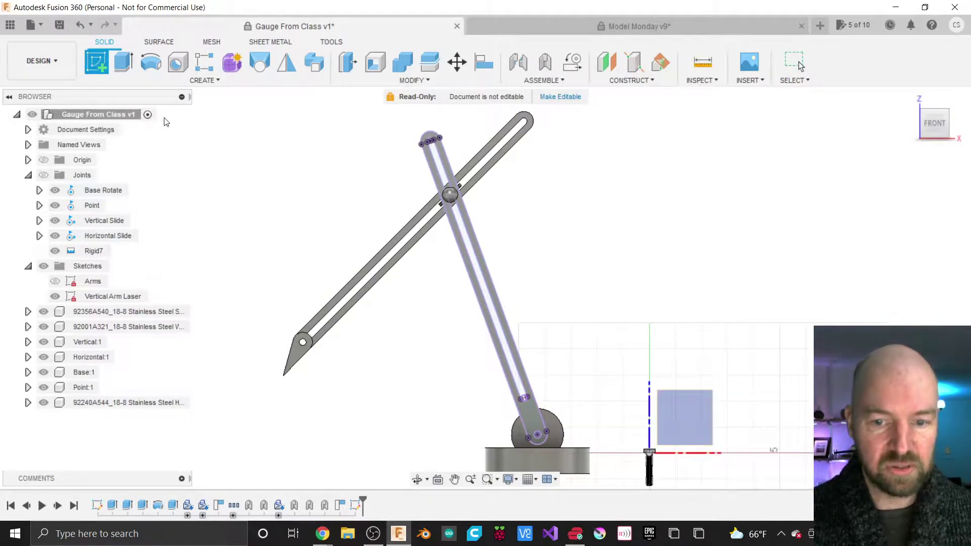
pyautogui.click(346, 287)
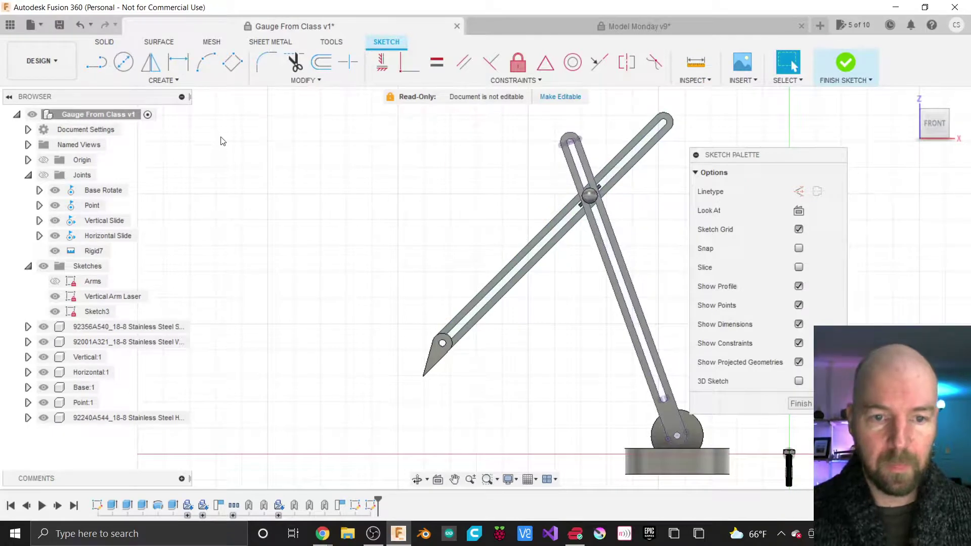
# Step: Project the body of the Horizontal component into the active sketch with the projection link kept on
pyautogui.click(177, 81)
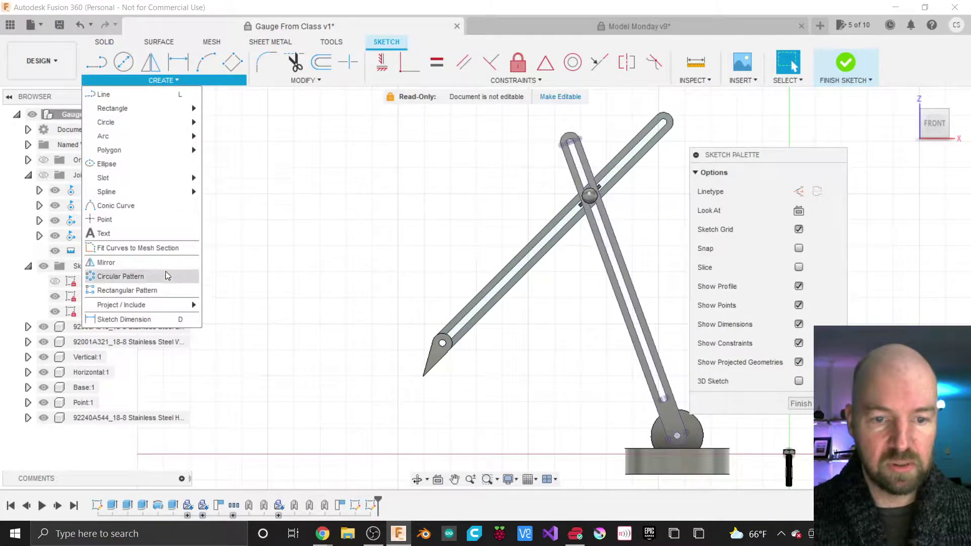
pyautogui.moveTo(158, 304)
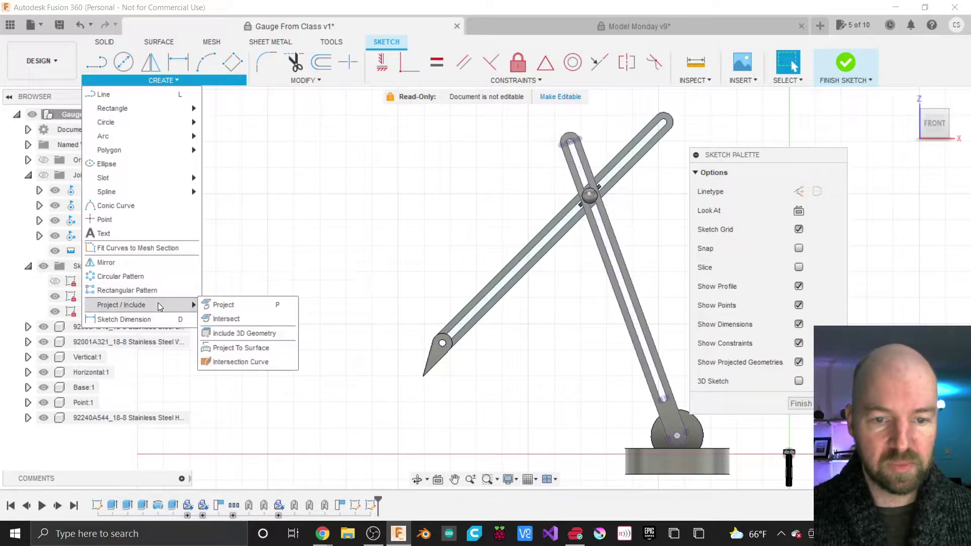
pyautogui.click(226, 306)
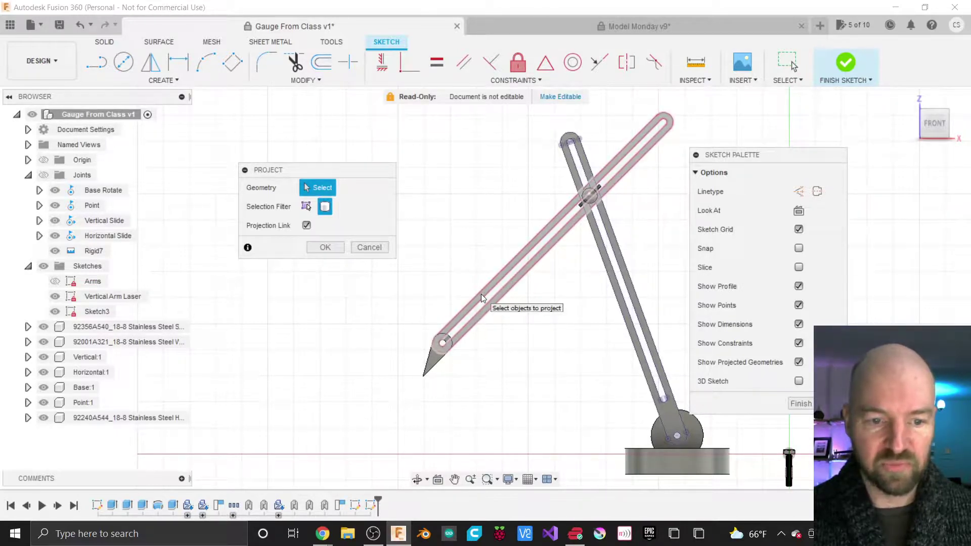
pyautogui.click(28, 357)
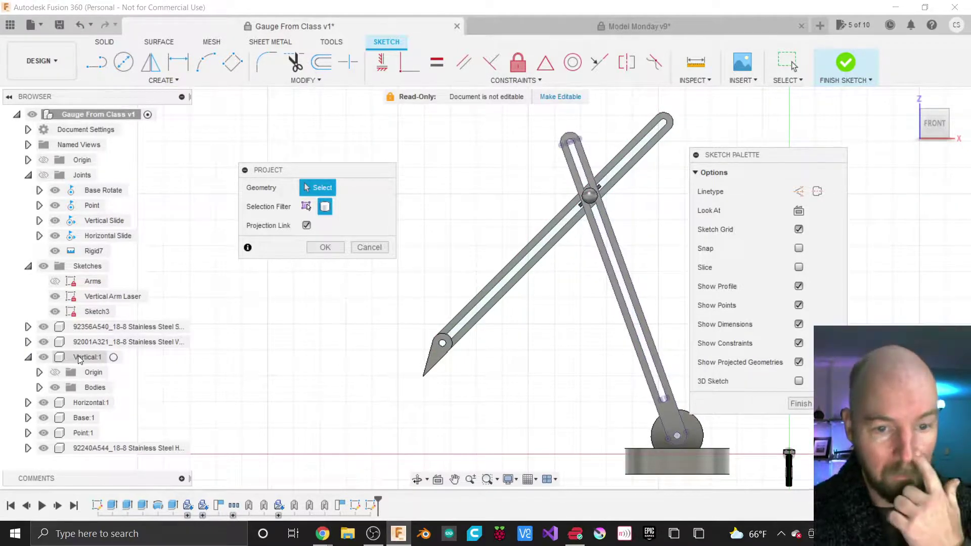
pyautogui.click(39, 388)
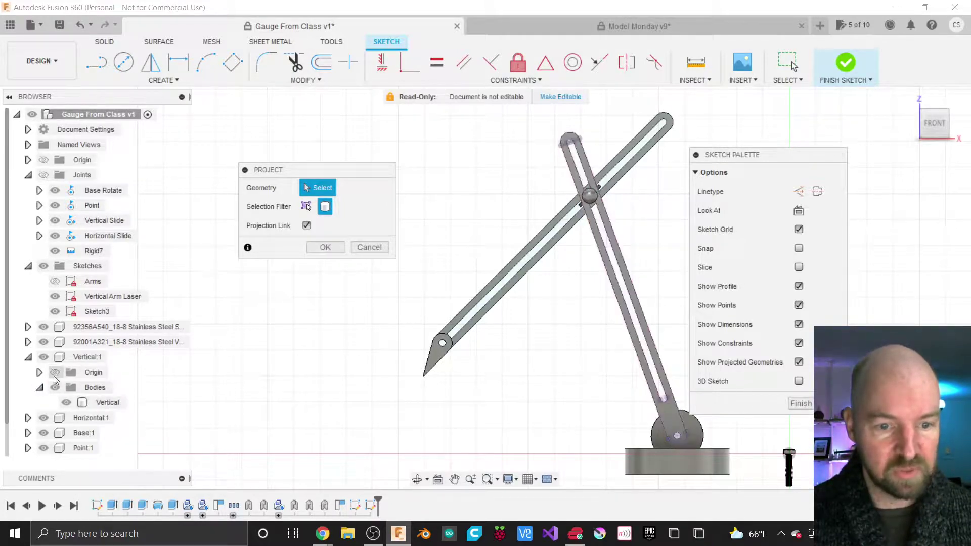
pyautogui.click(28, 358)
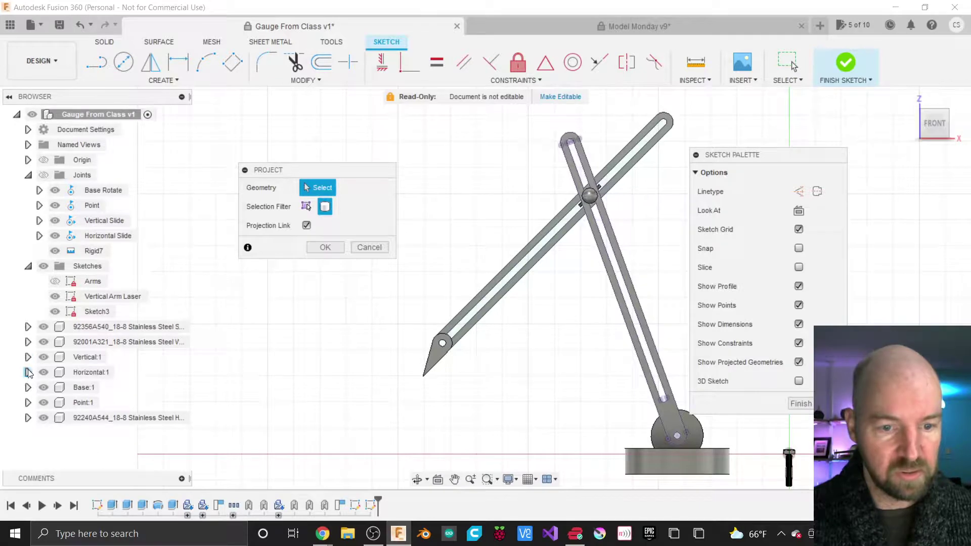
pyautogui.click(28, 372)
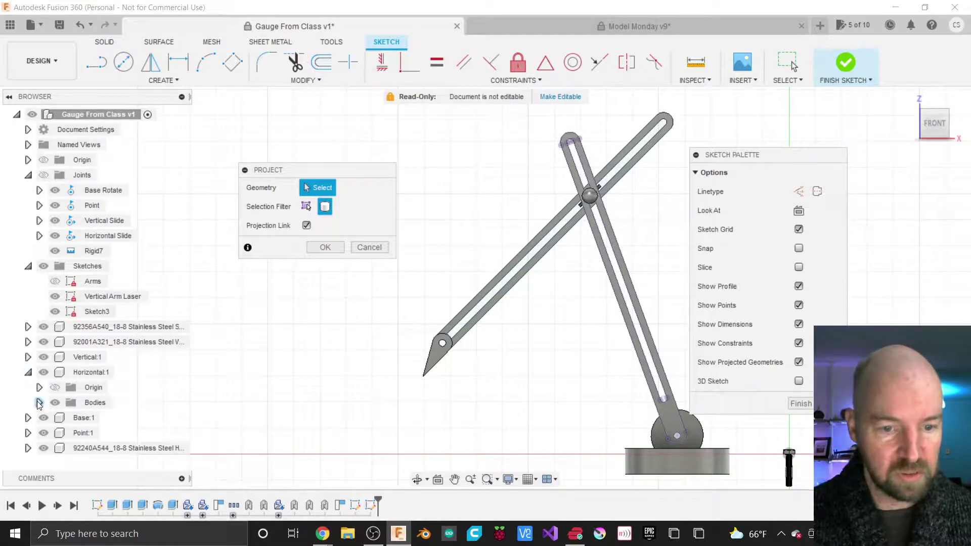
pyautogui.click(39, 403)
pyautogui.click(106, 417)
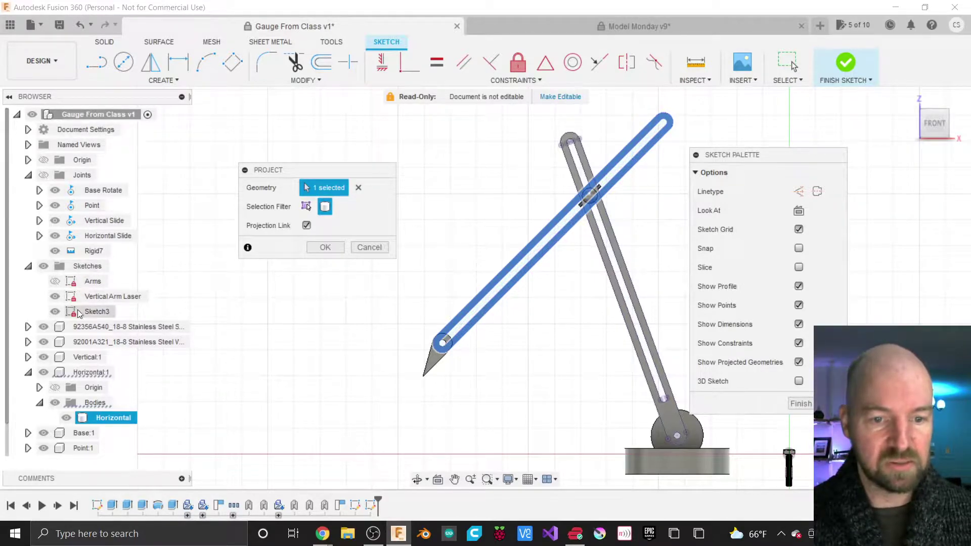
pyautogui.click(325, 247)
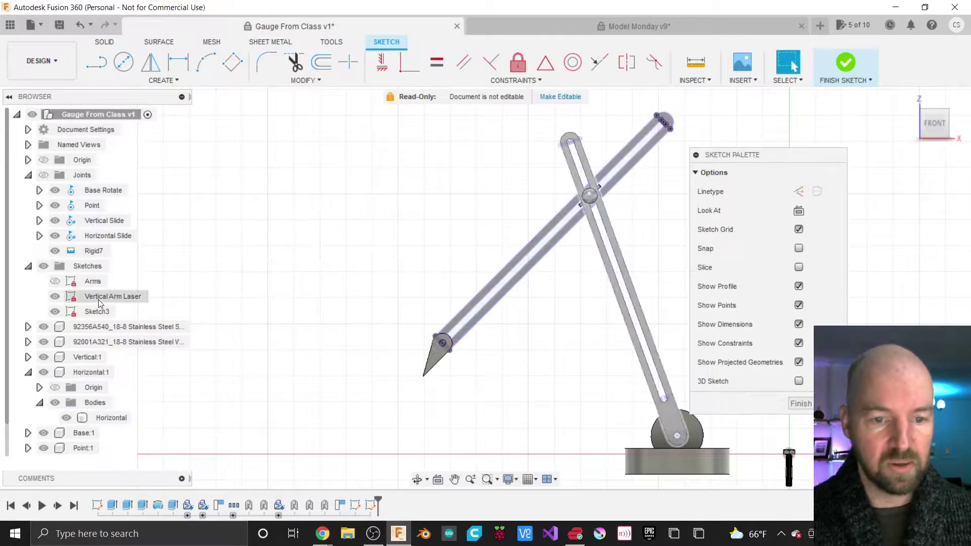
# Step: Rename the new sketch as Horizontal Arm Laser and finish the sketch
pyautogui.click(66, 270)
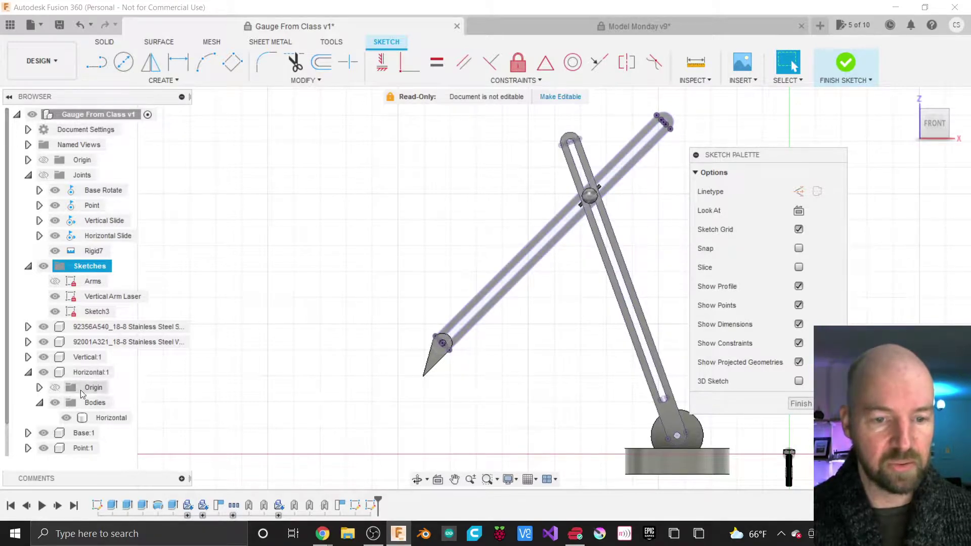
pyautogui.click(97, 312)
pyautogui.click(97, 312)
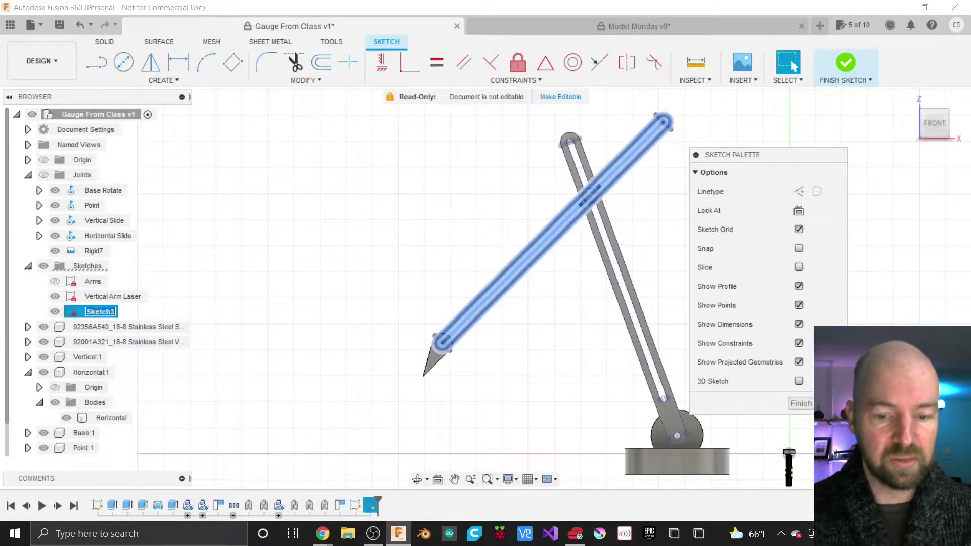
pyautogui.write('Horizontal Arm Laser')
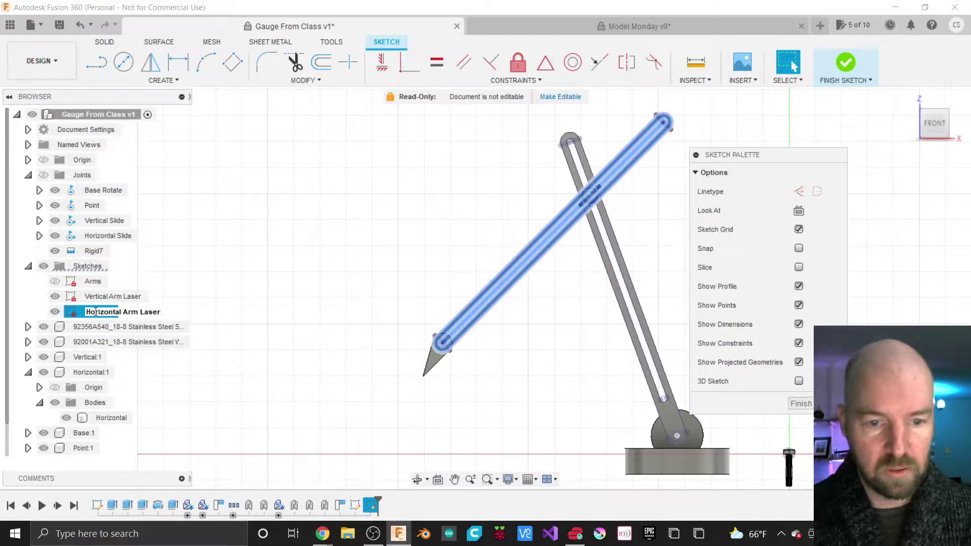
pyautogui.press('Return')
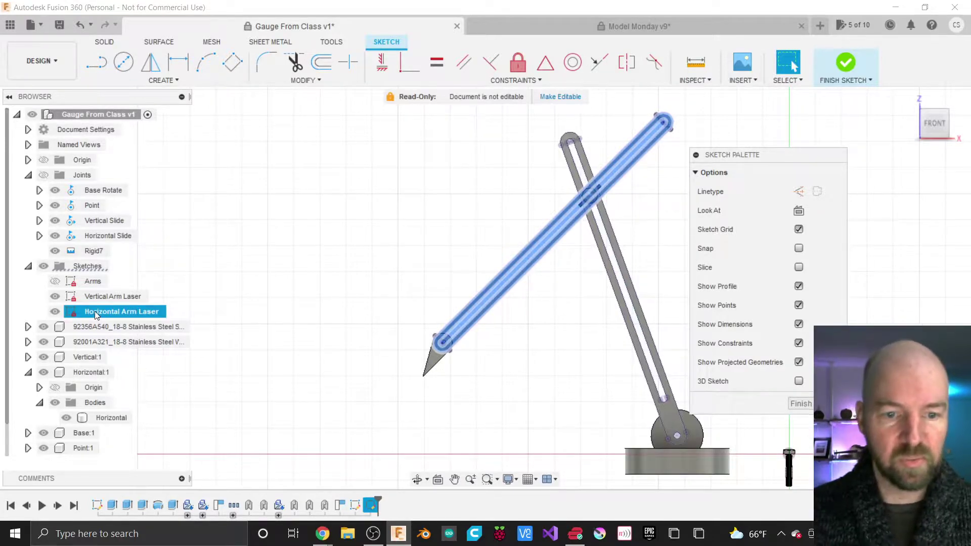
pyautogui.click(423, 275)
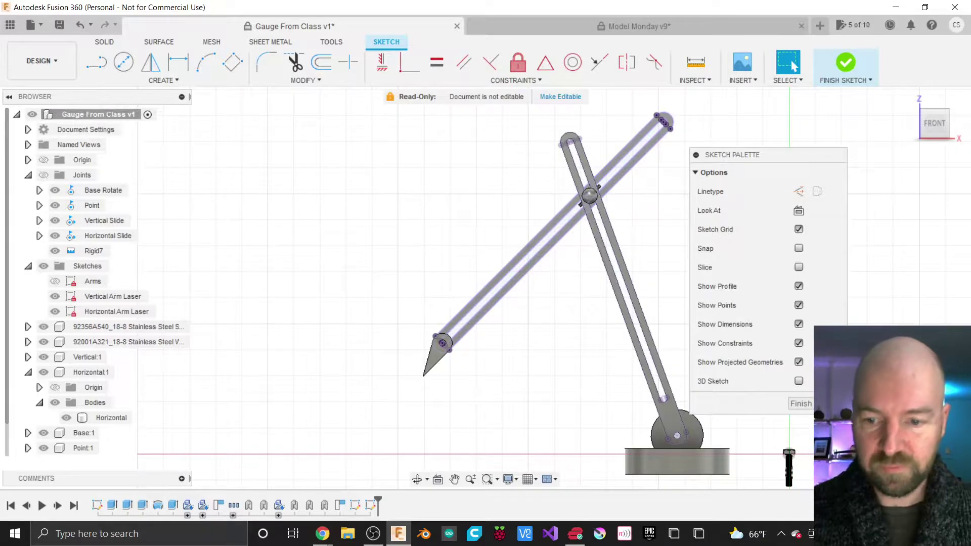
pyautogui.click(809, 402)
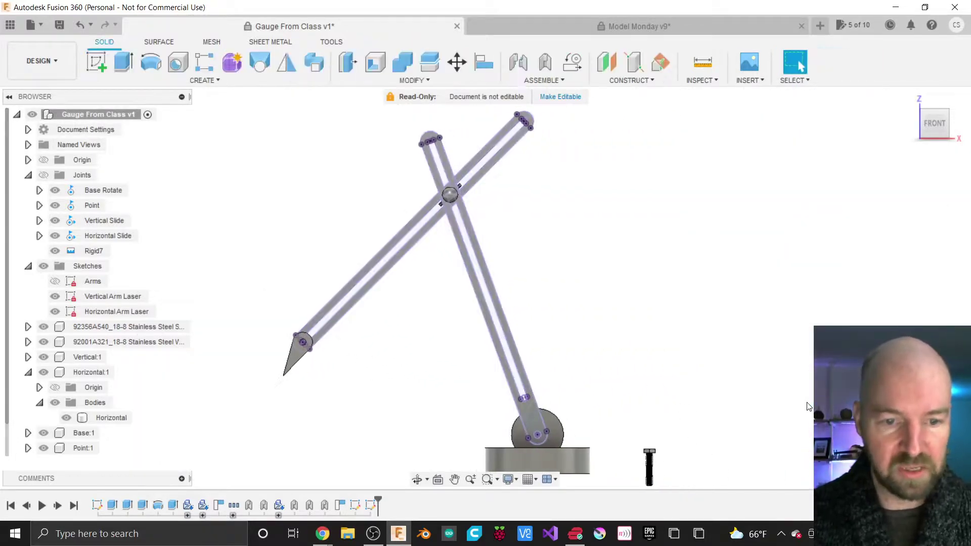
# Step: Export the Horizontal Arm Laser sketch to the Desktop as a DXF file named Horizontal Arm
pyautogui.rightClick(106, 314)
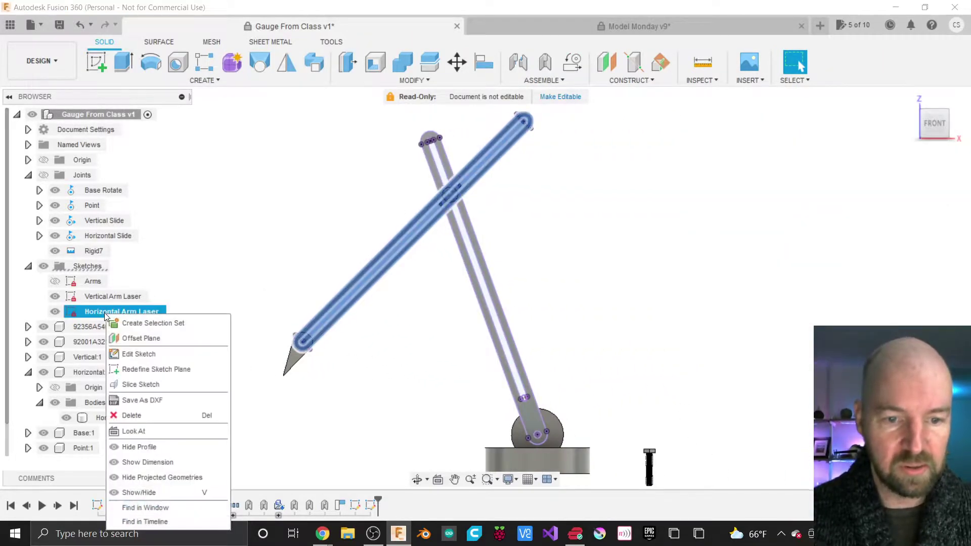
pyautogui.click(159, 400)
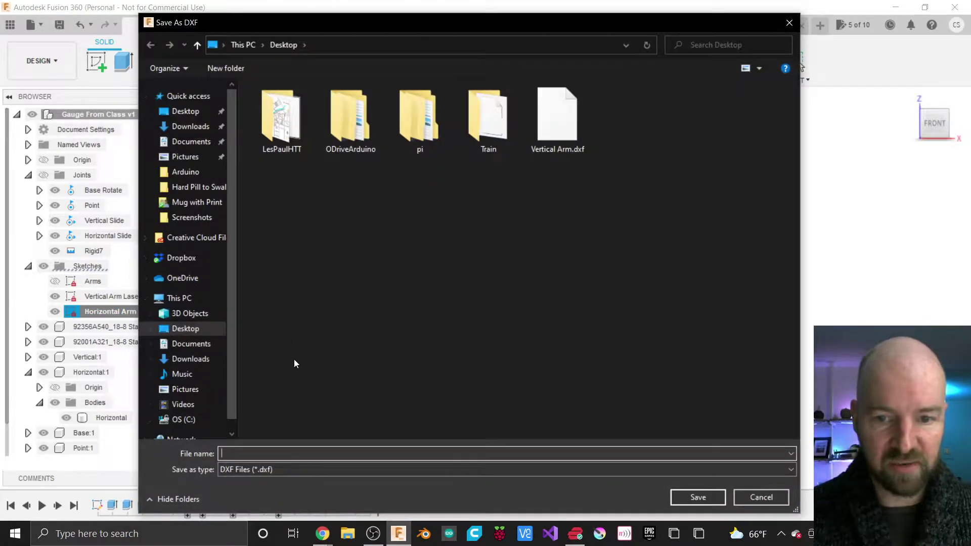
pyautogui.click(565, 133)
pyautogui.doubleClick(230, 453)
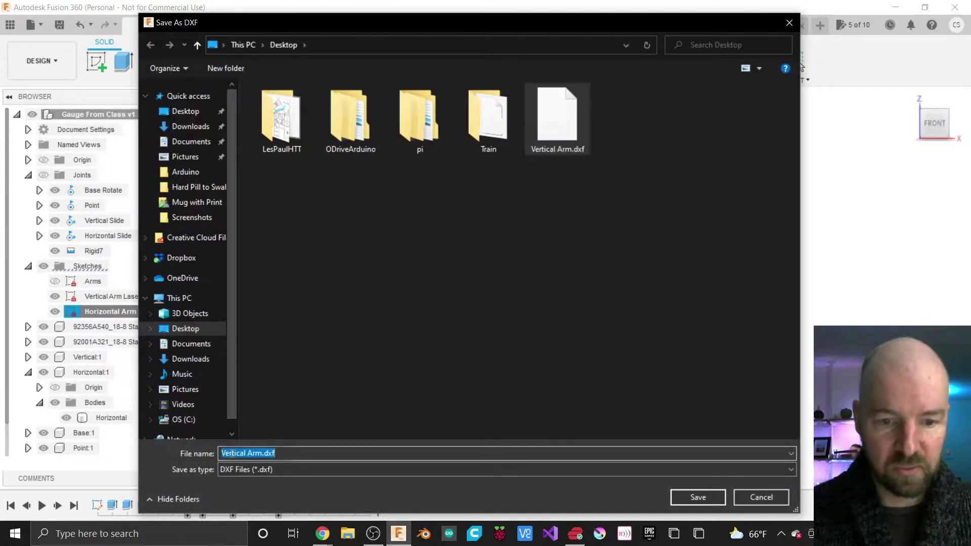
pyautogui.write('Hor')
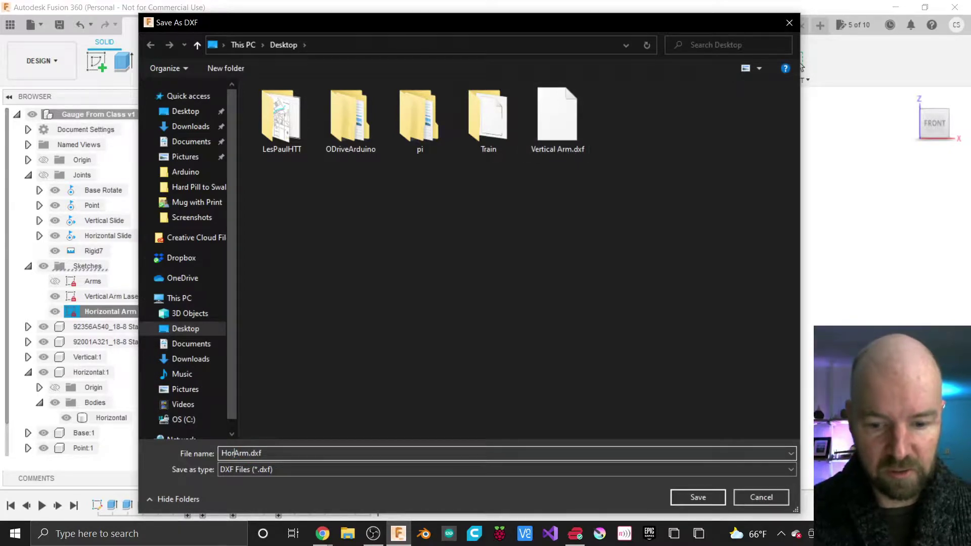
pyautogui.write('izontal')
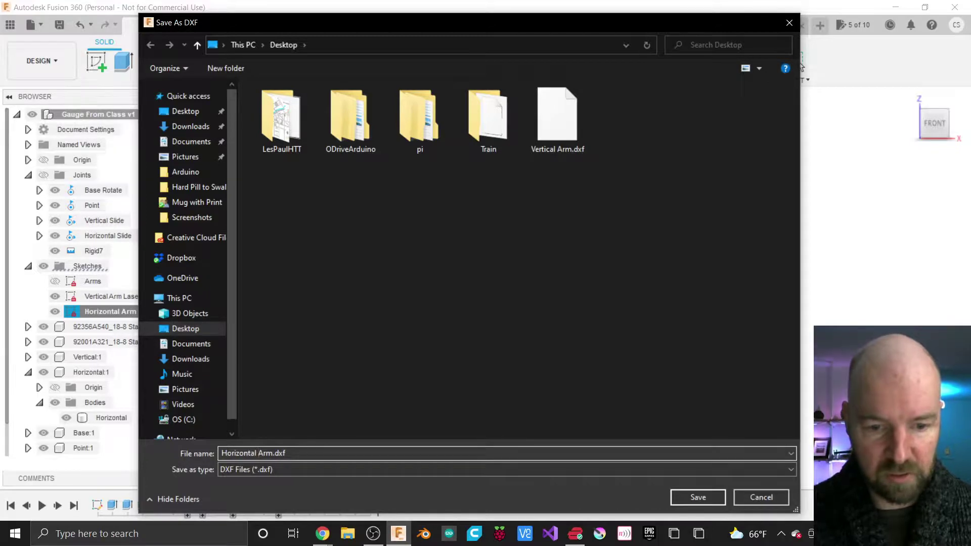
pyautogui.click(692, 496)
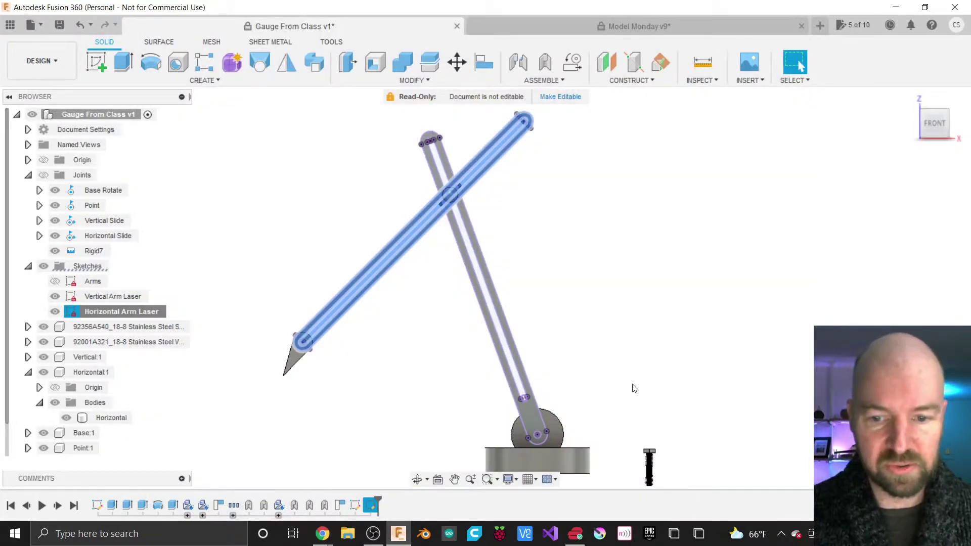
pyautogui.click(636, 344)
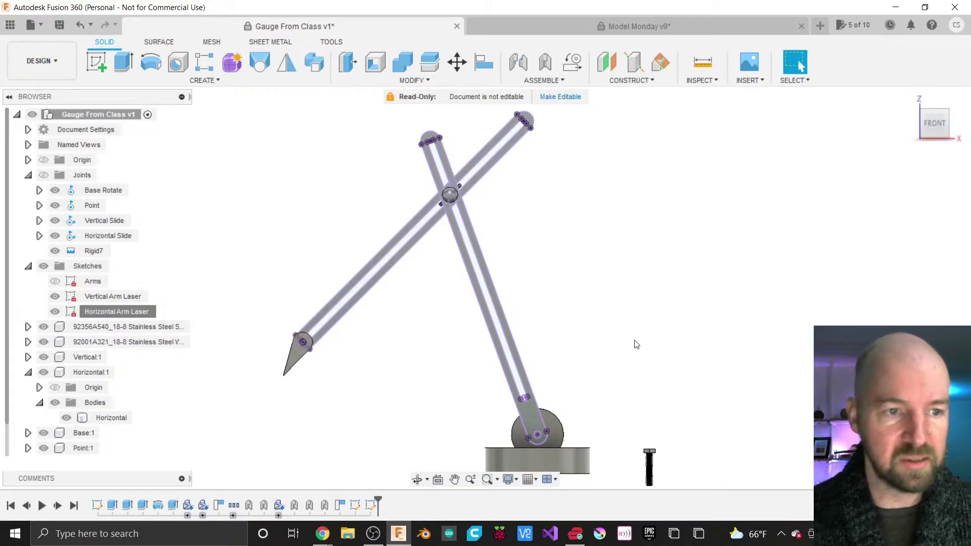